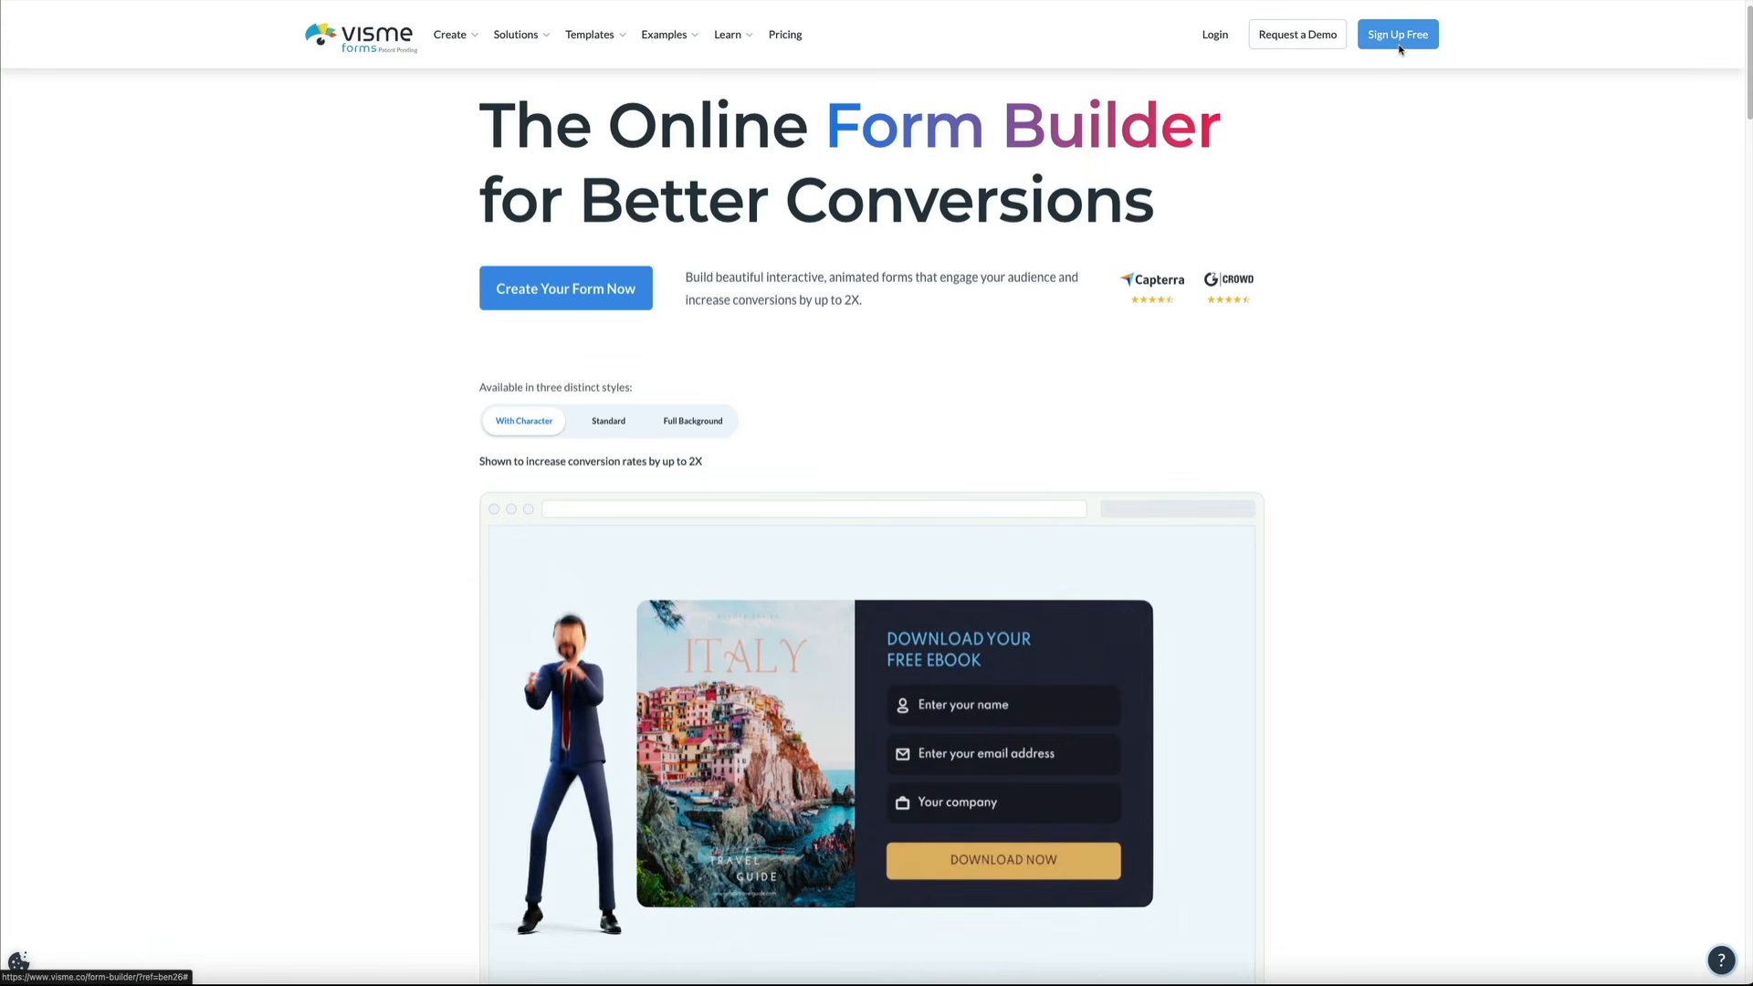
Start signing up for a free Visme account from the Forms page
click(1399, 41)
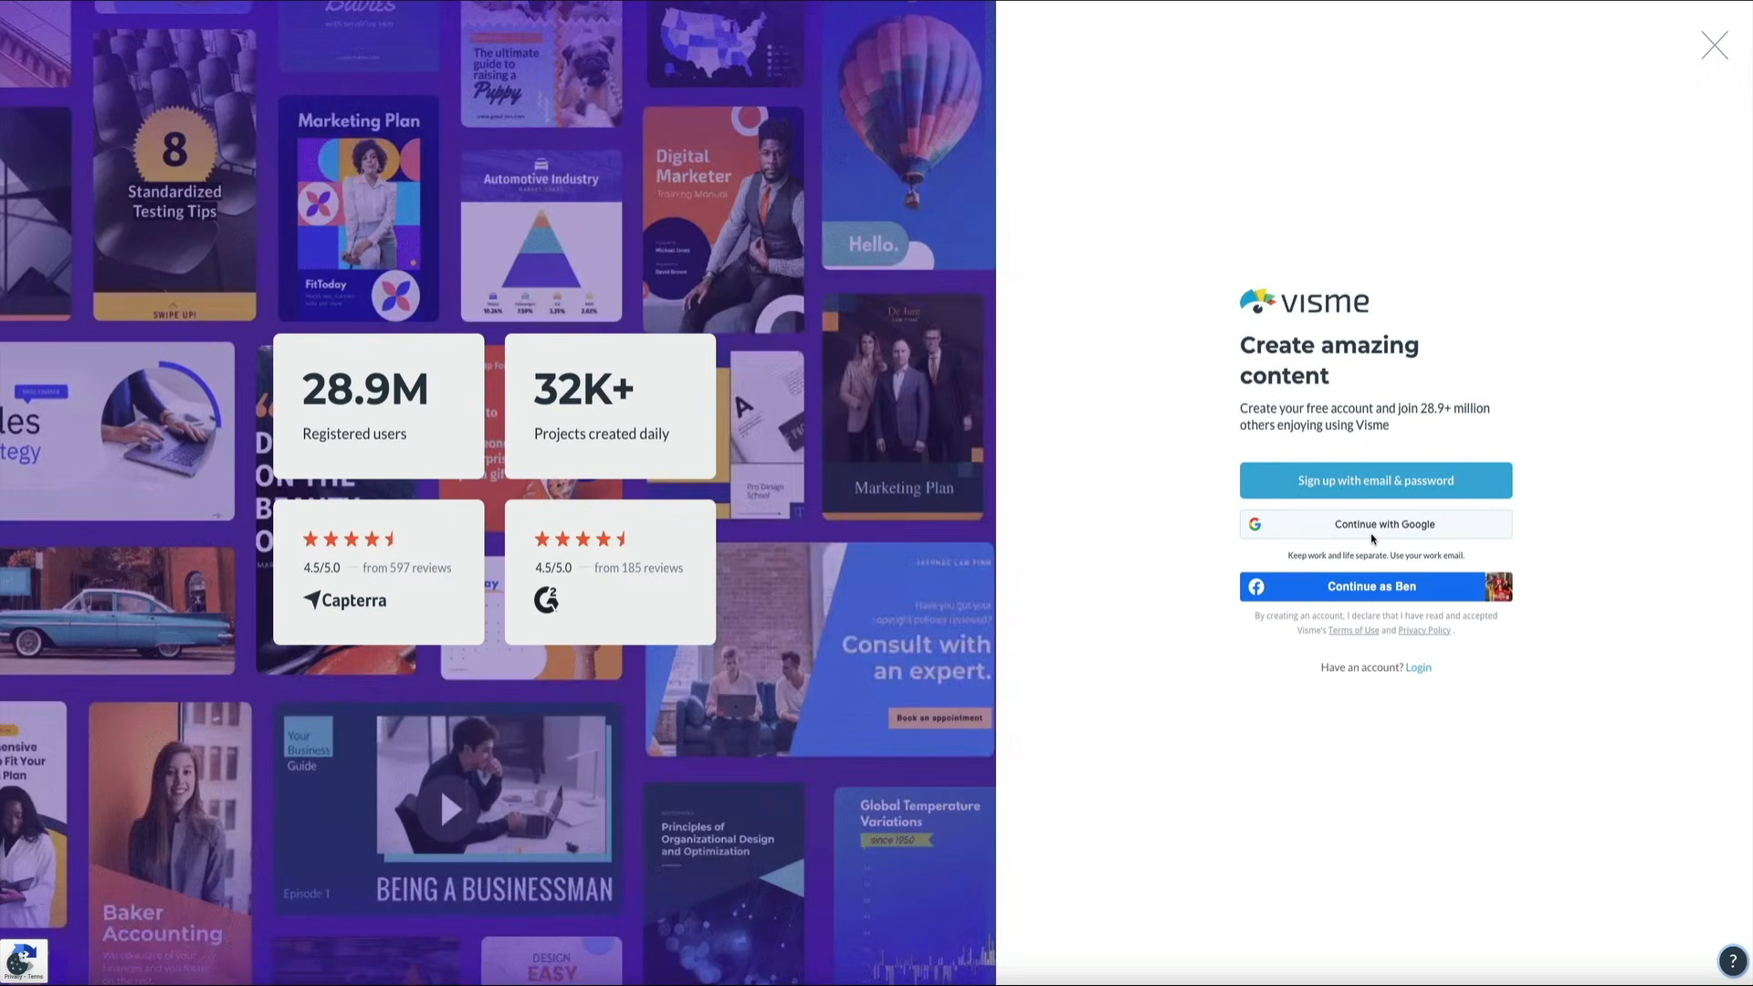
Sign up for Visme with a Google account and confirm the sign-in
click(1367, 534)
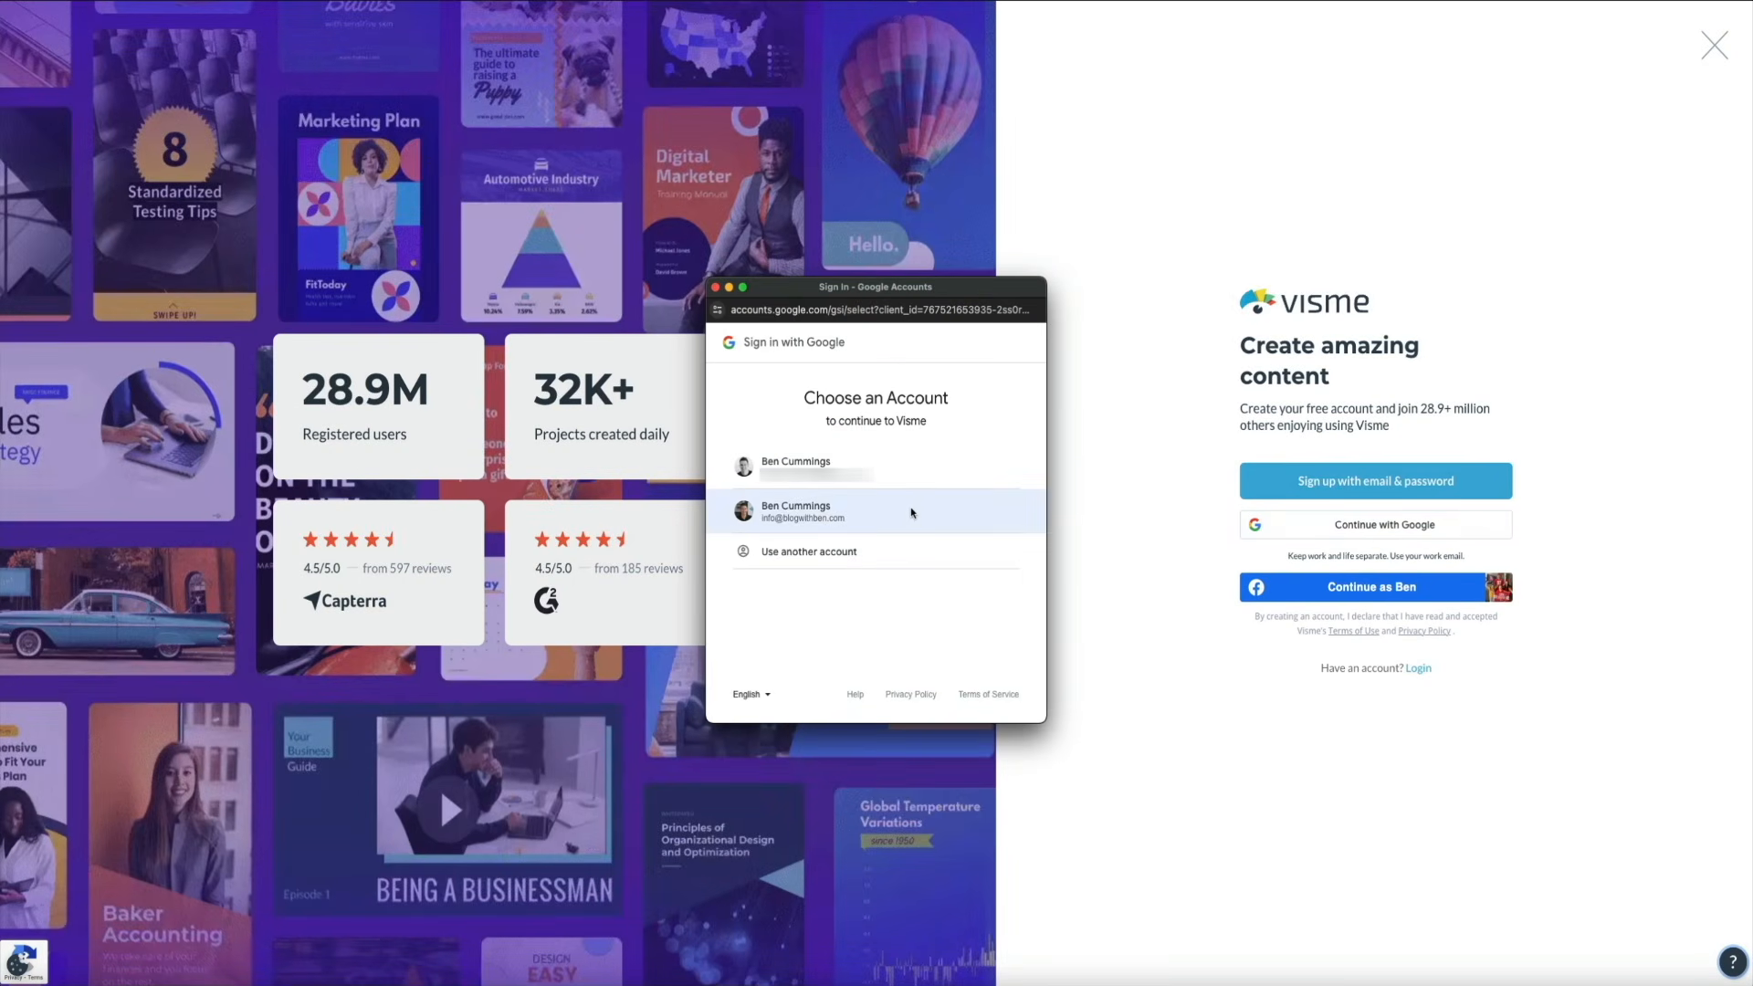
click(911, 513)
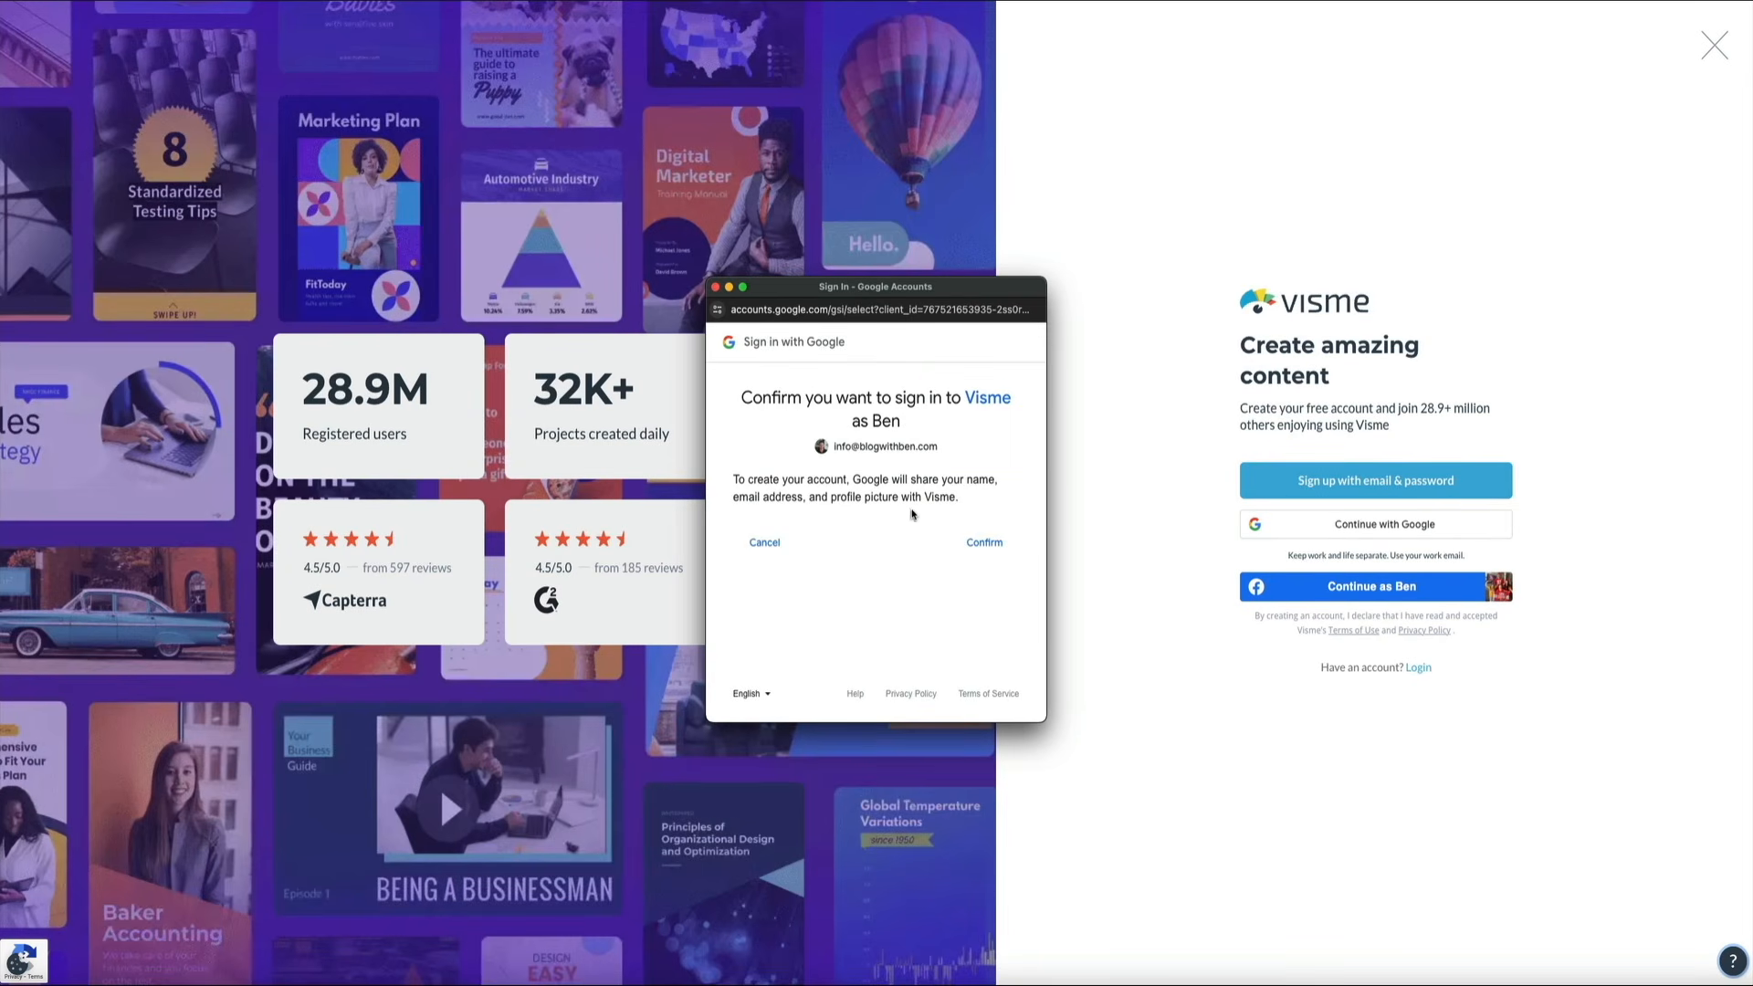
click(986, 546)
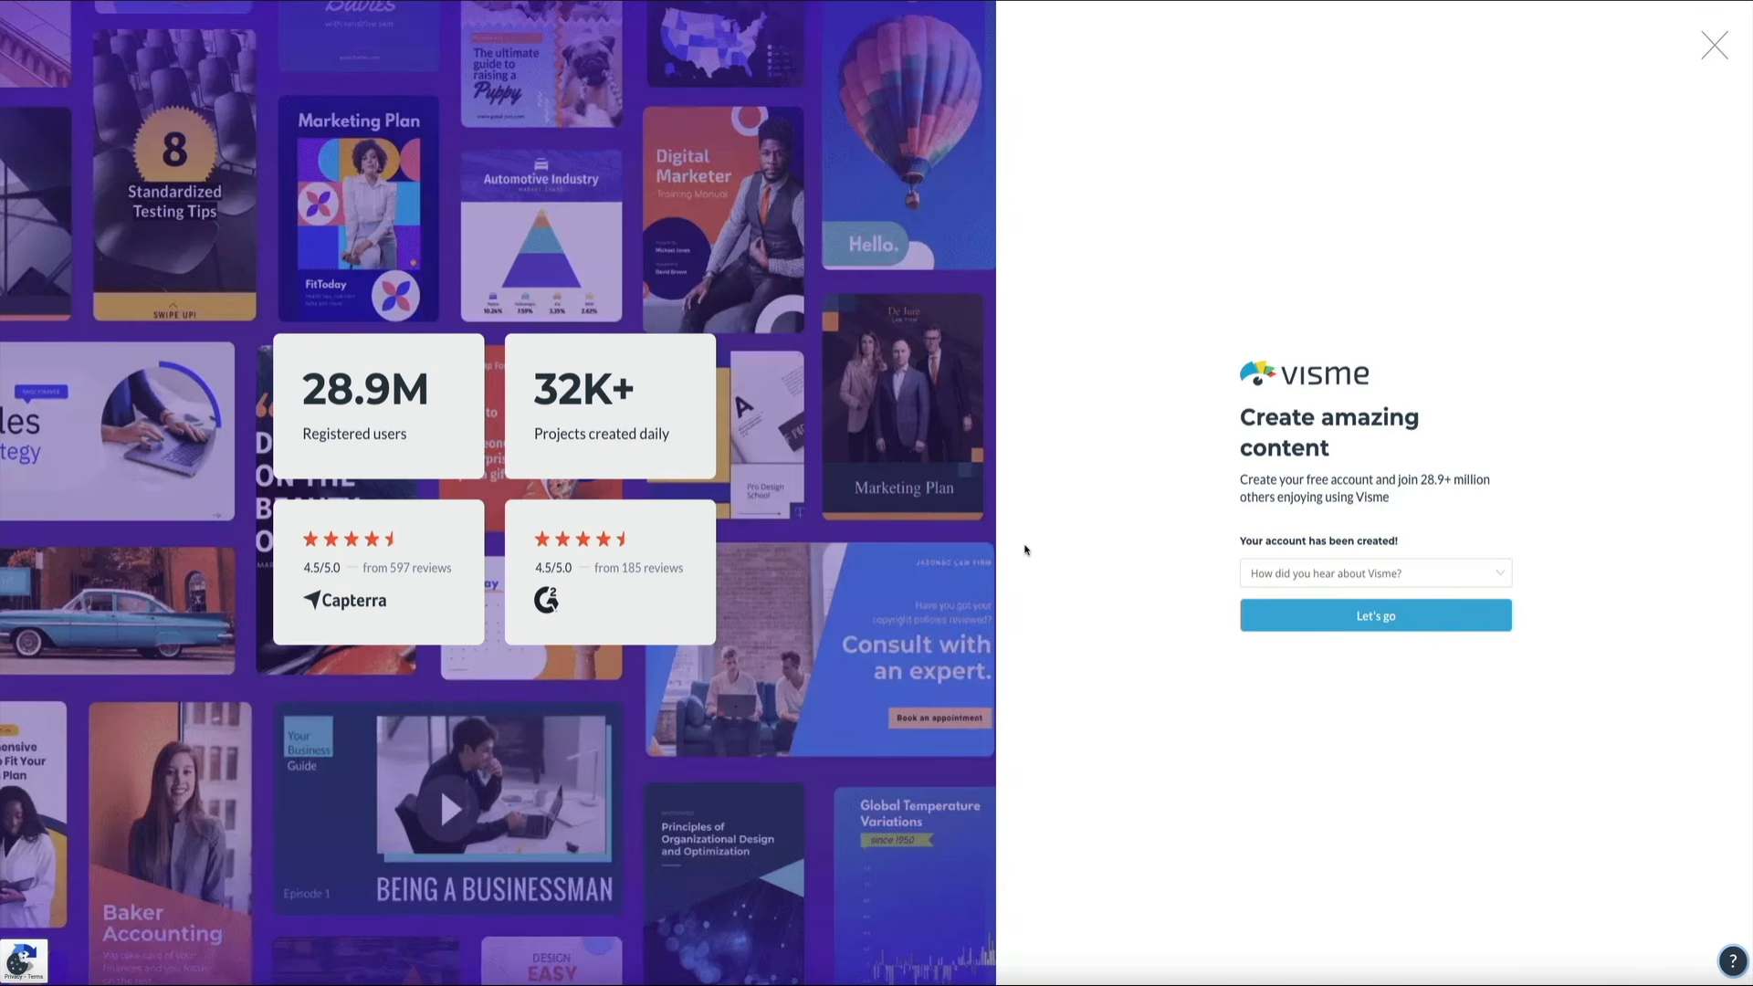
Answer 'How did you hear about Visme?' with Referred by friend/colleague, name the referrer, and submit
click(1505, 574)
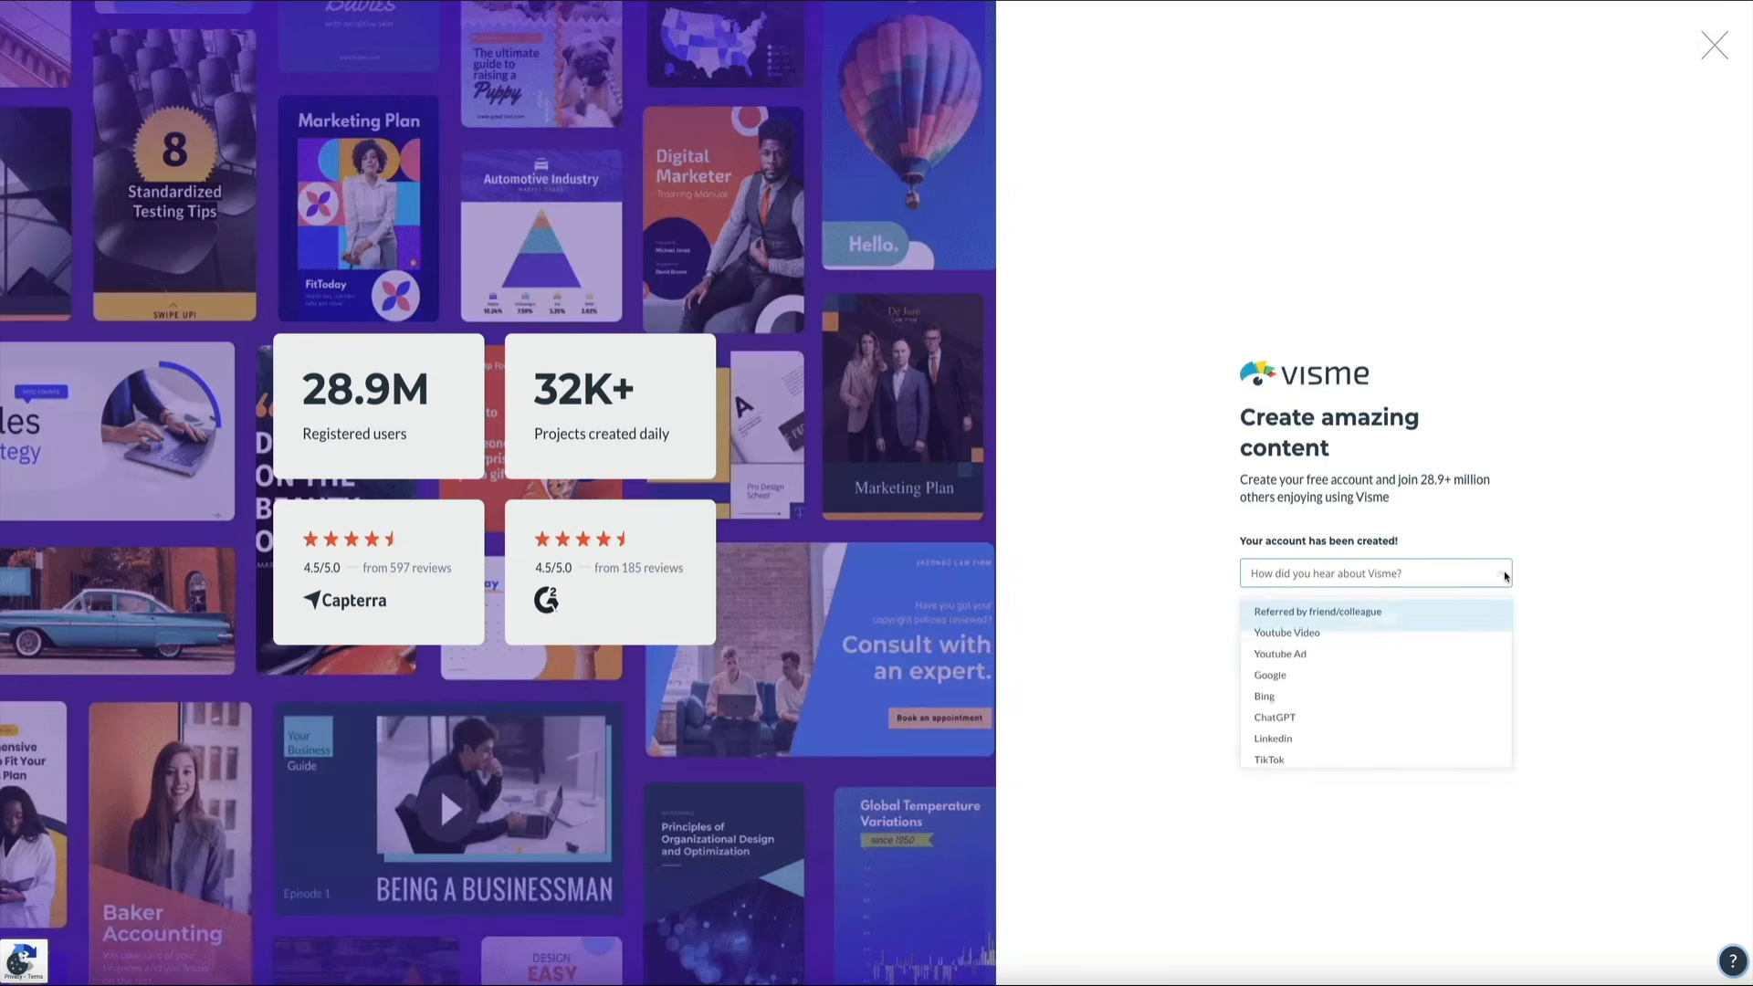
click(1430, 618)
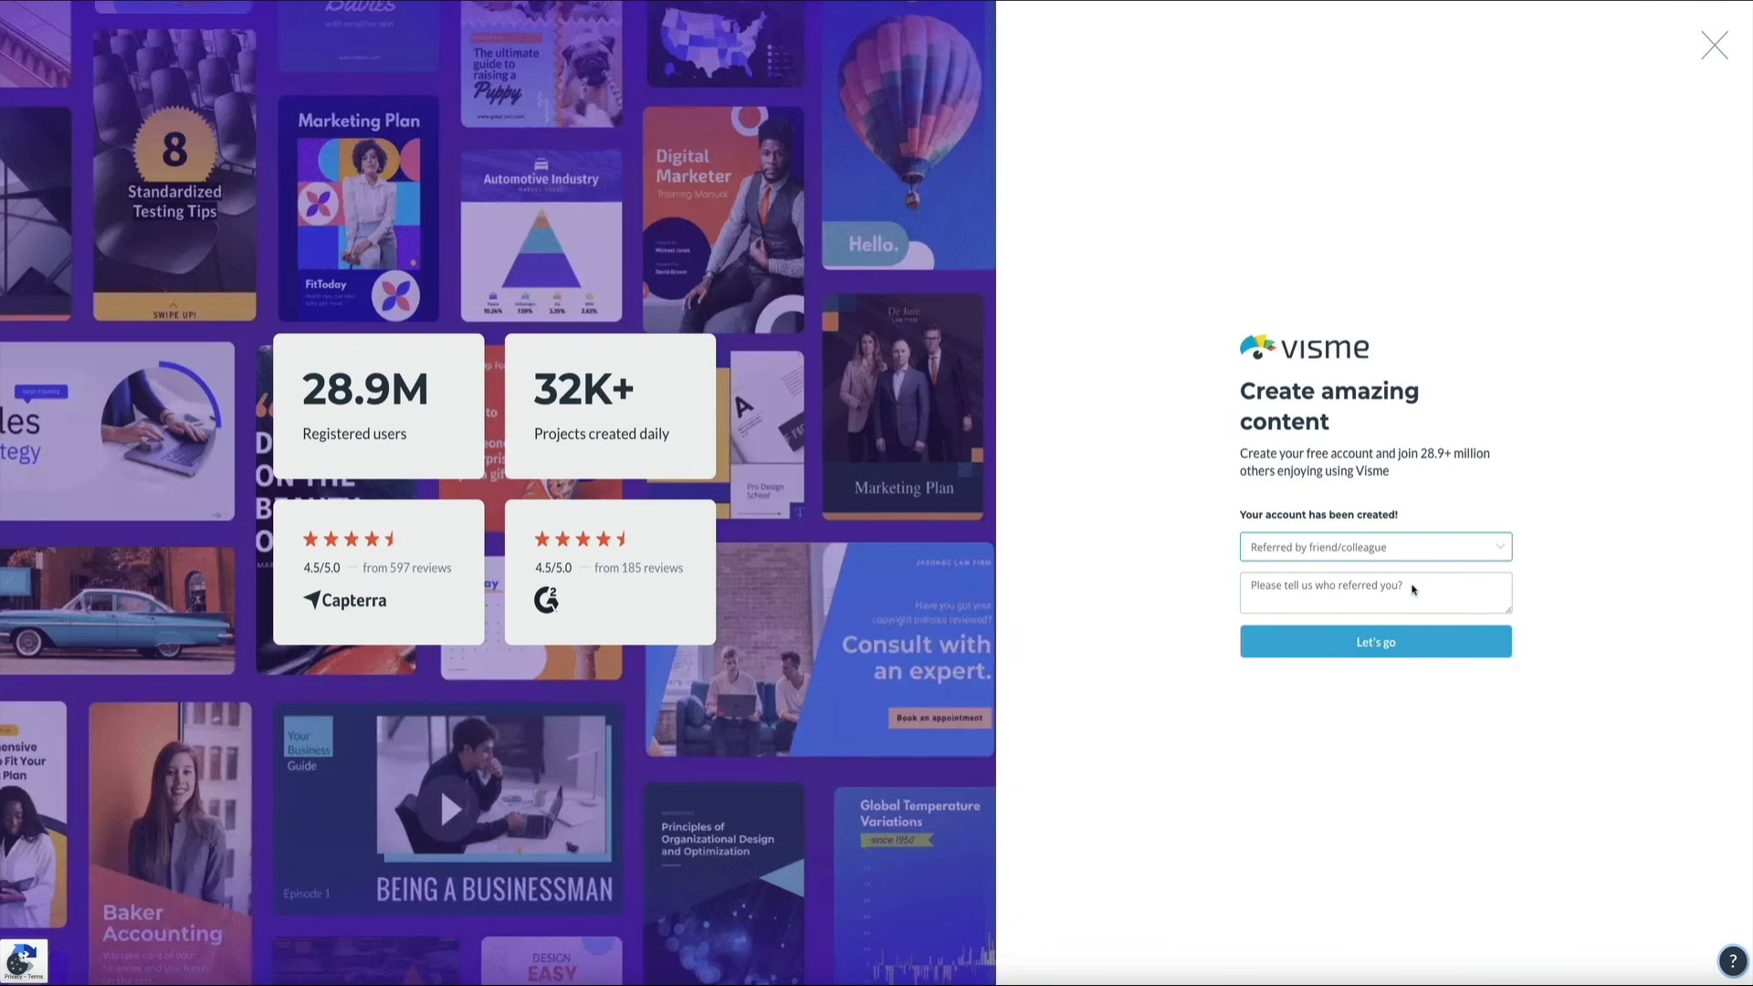
click(1414, 589)
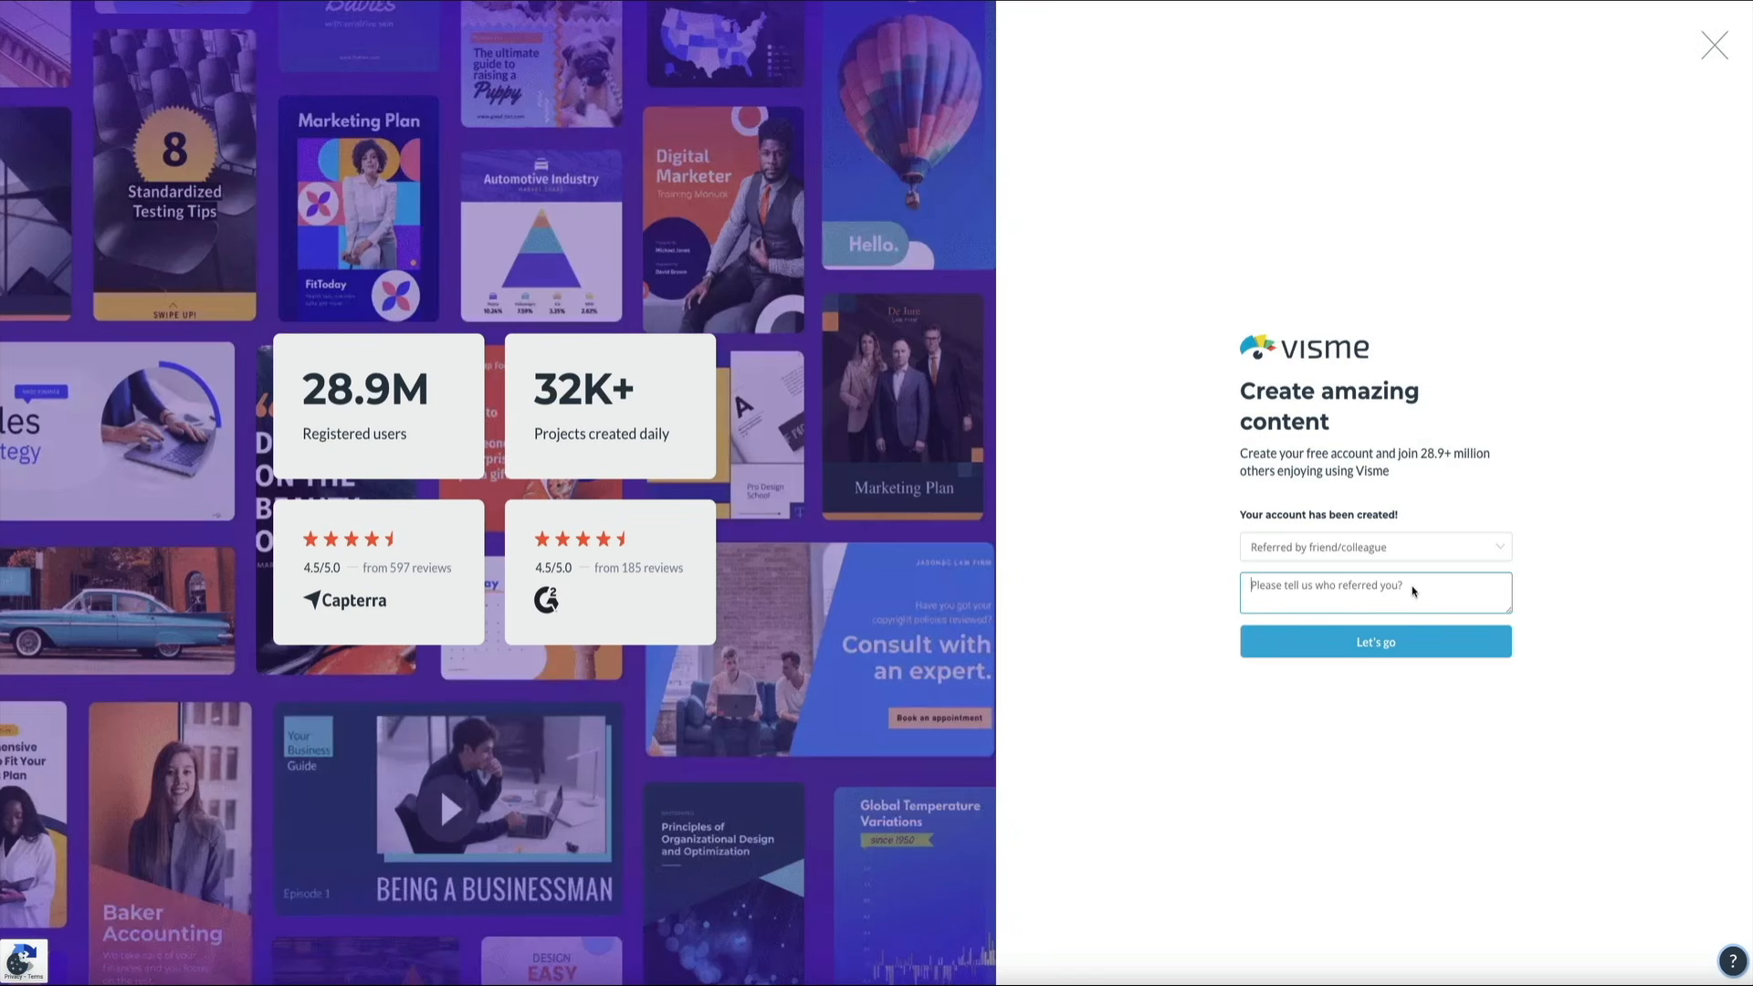
text(A)
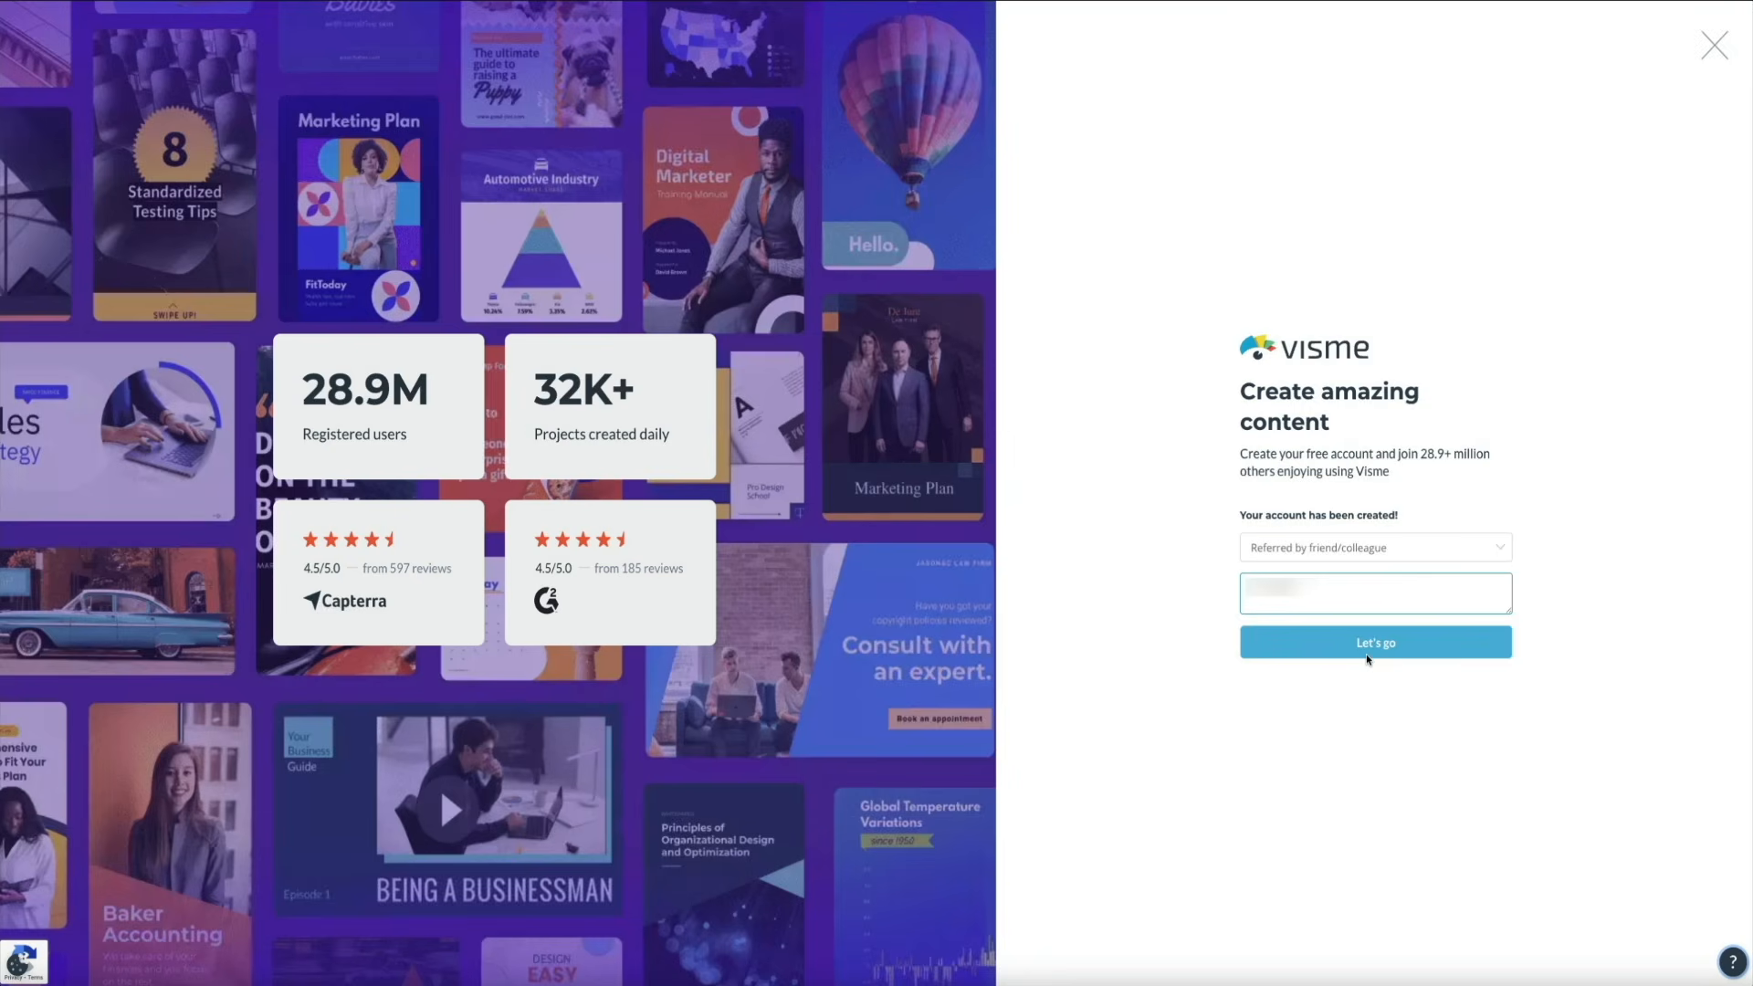
click(1366, 654)
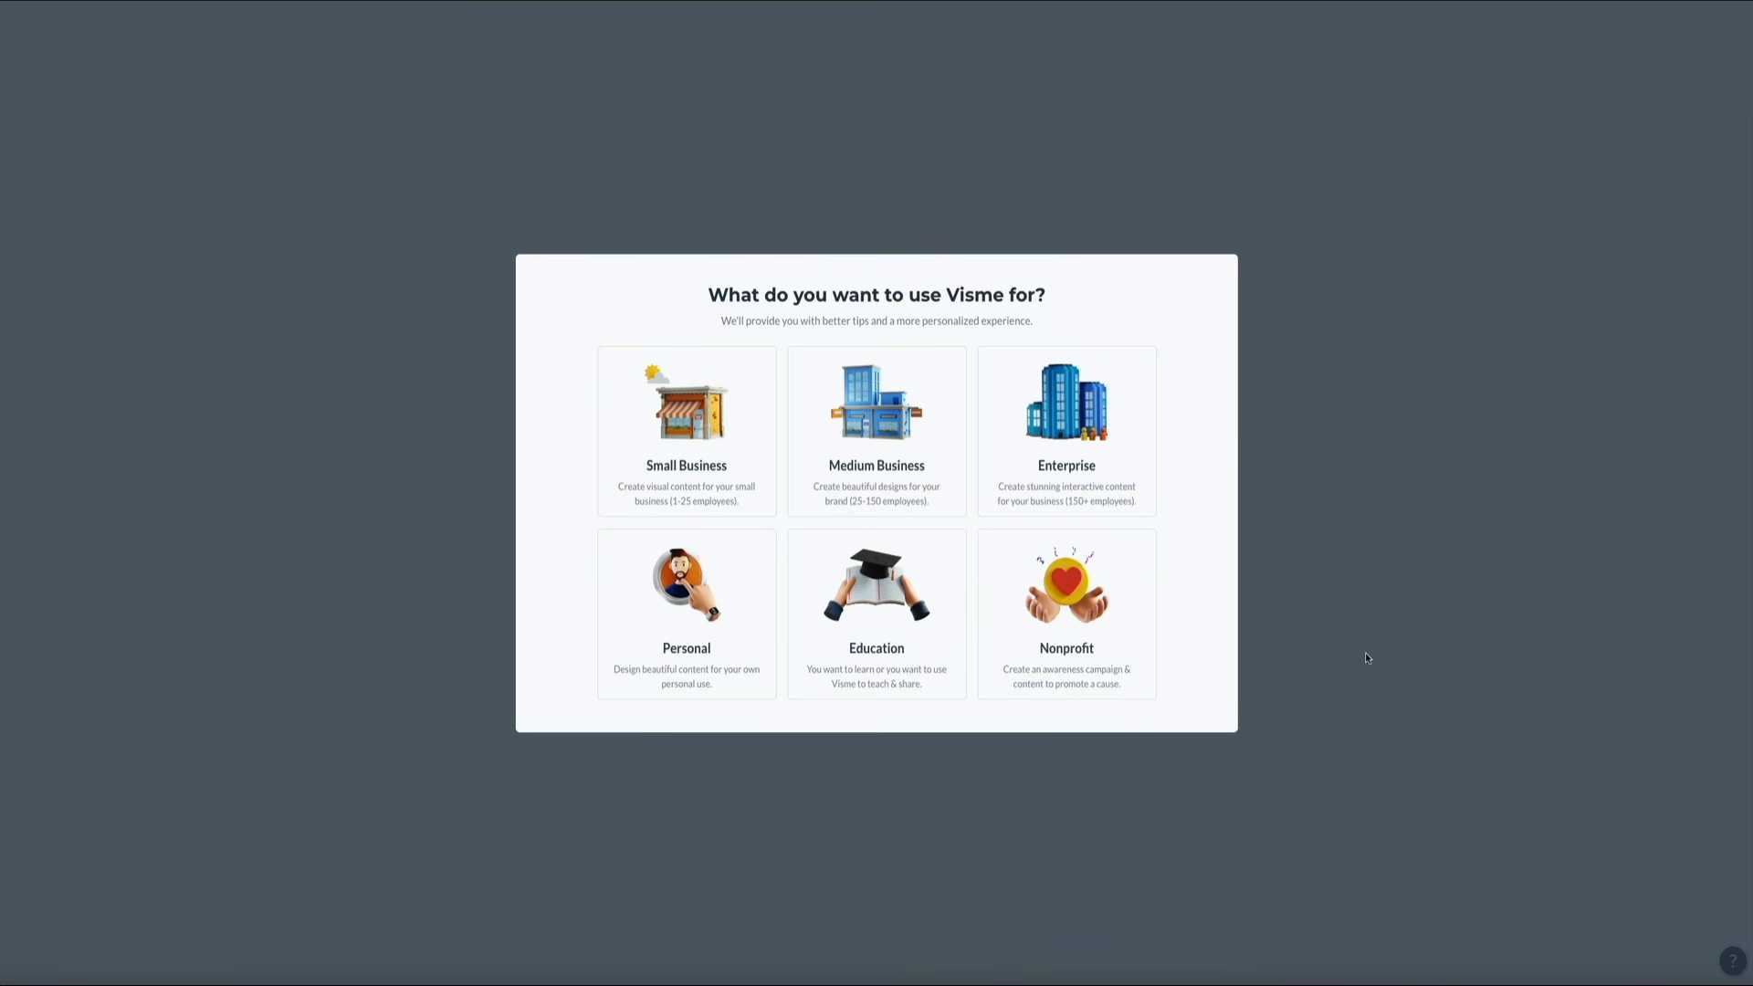
Pick Small Business use, Other role and Other industry, then finish onboarding
click(685, 429)
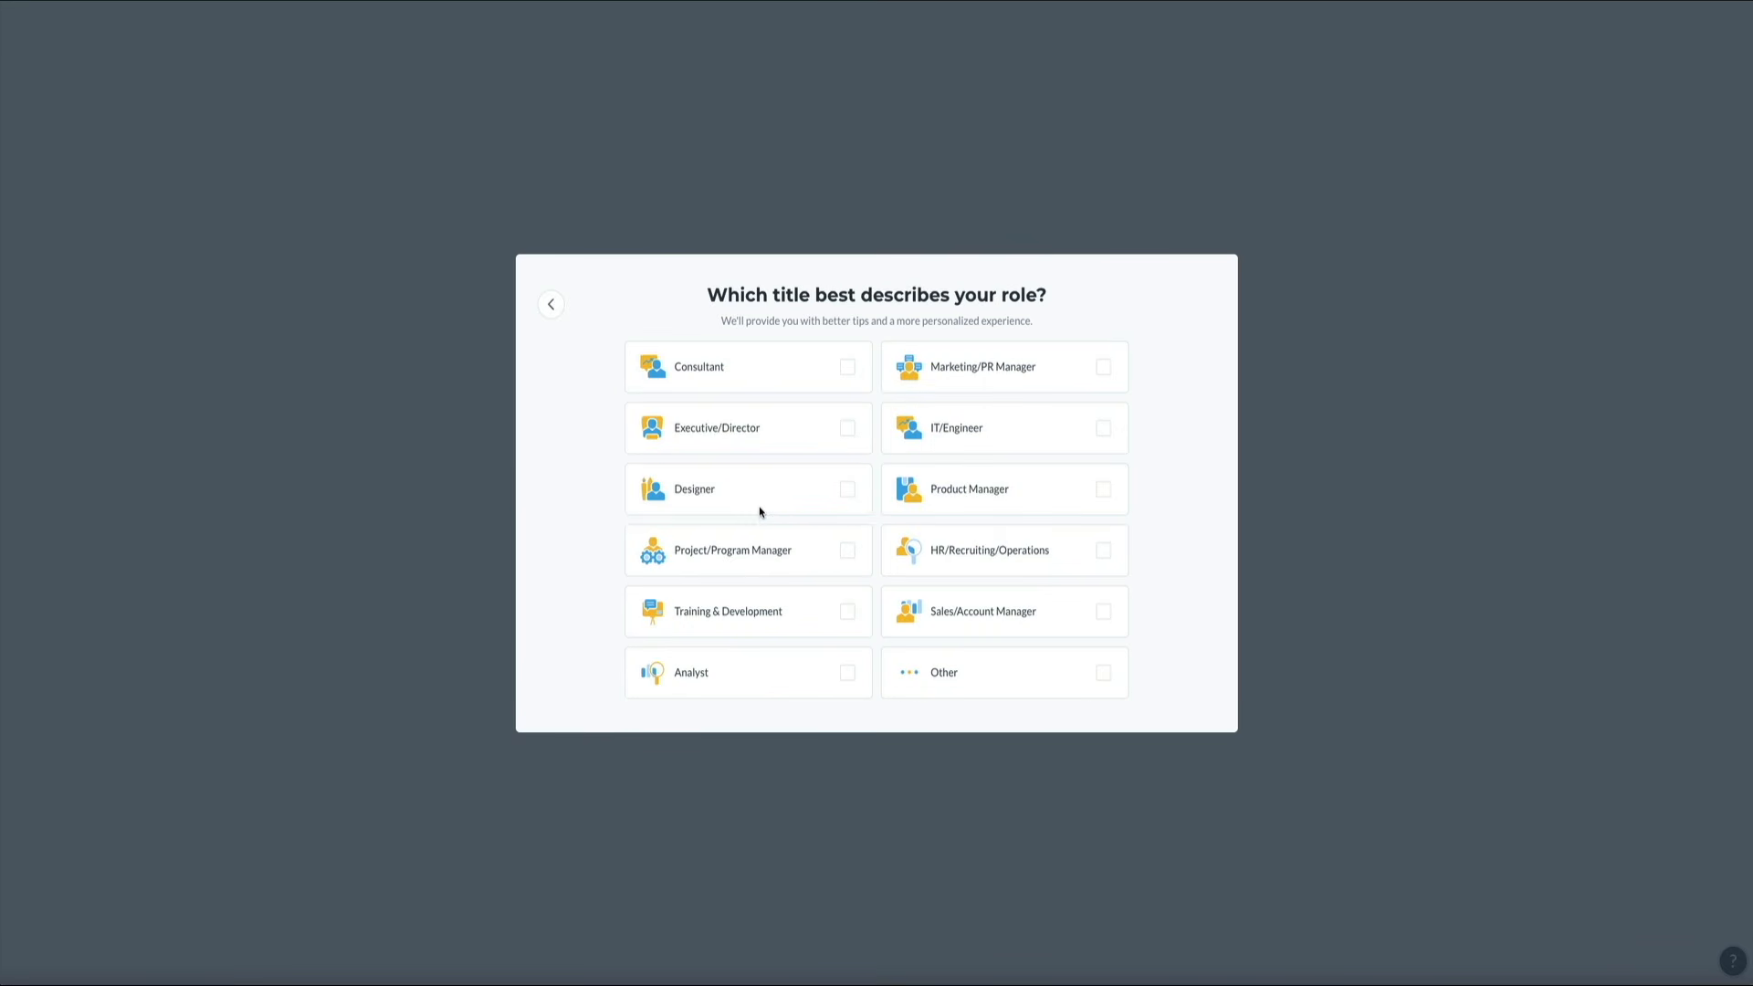
click(1109, 677)
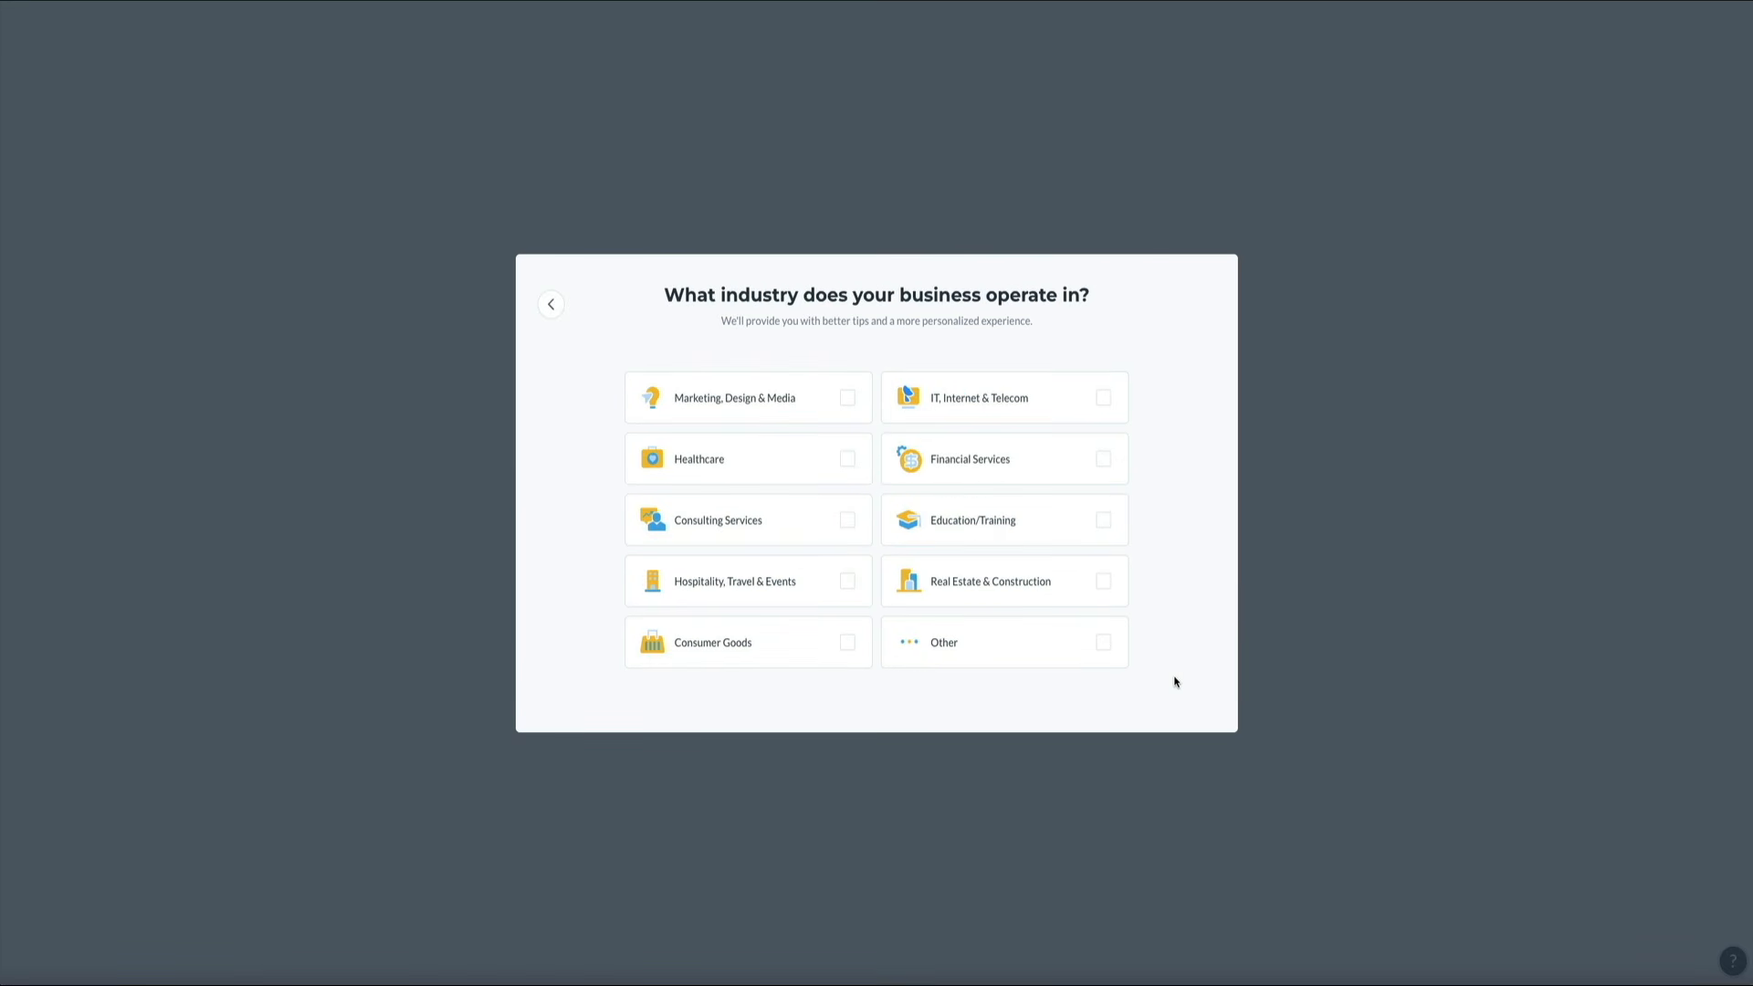
click(1104, 643)
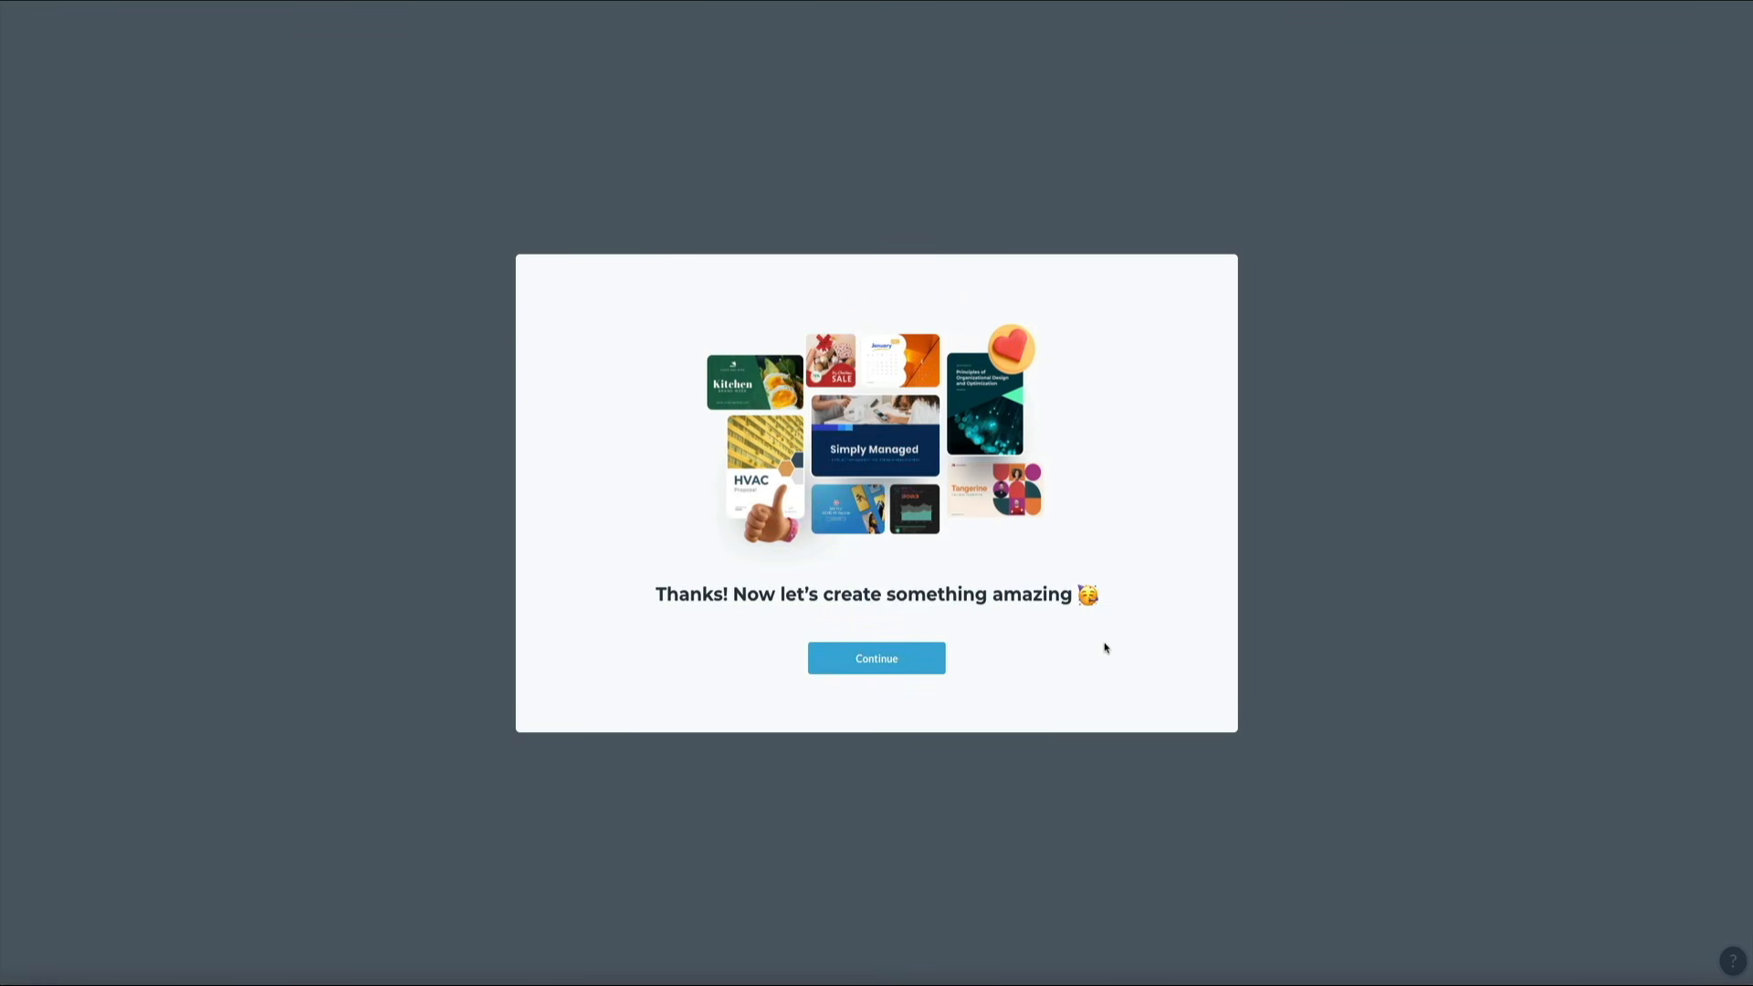
click(878, 672)
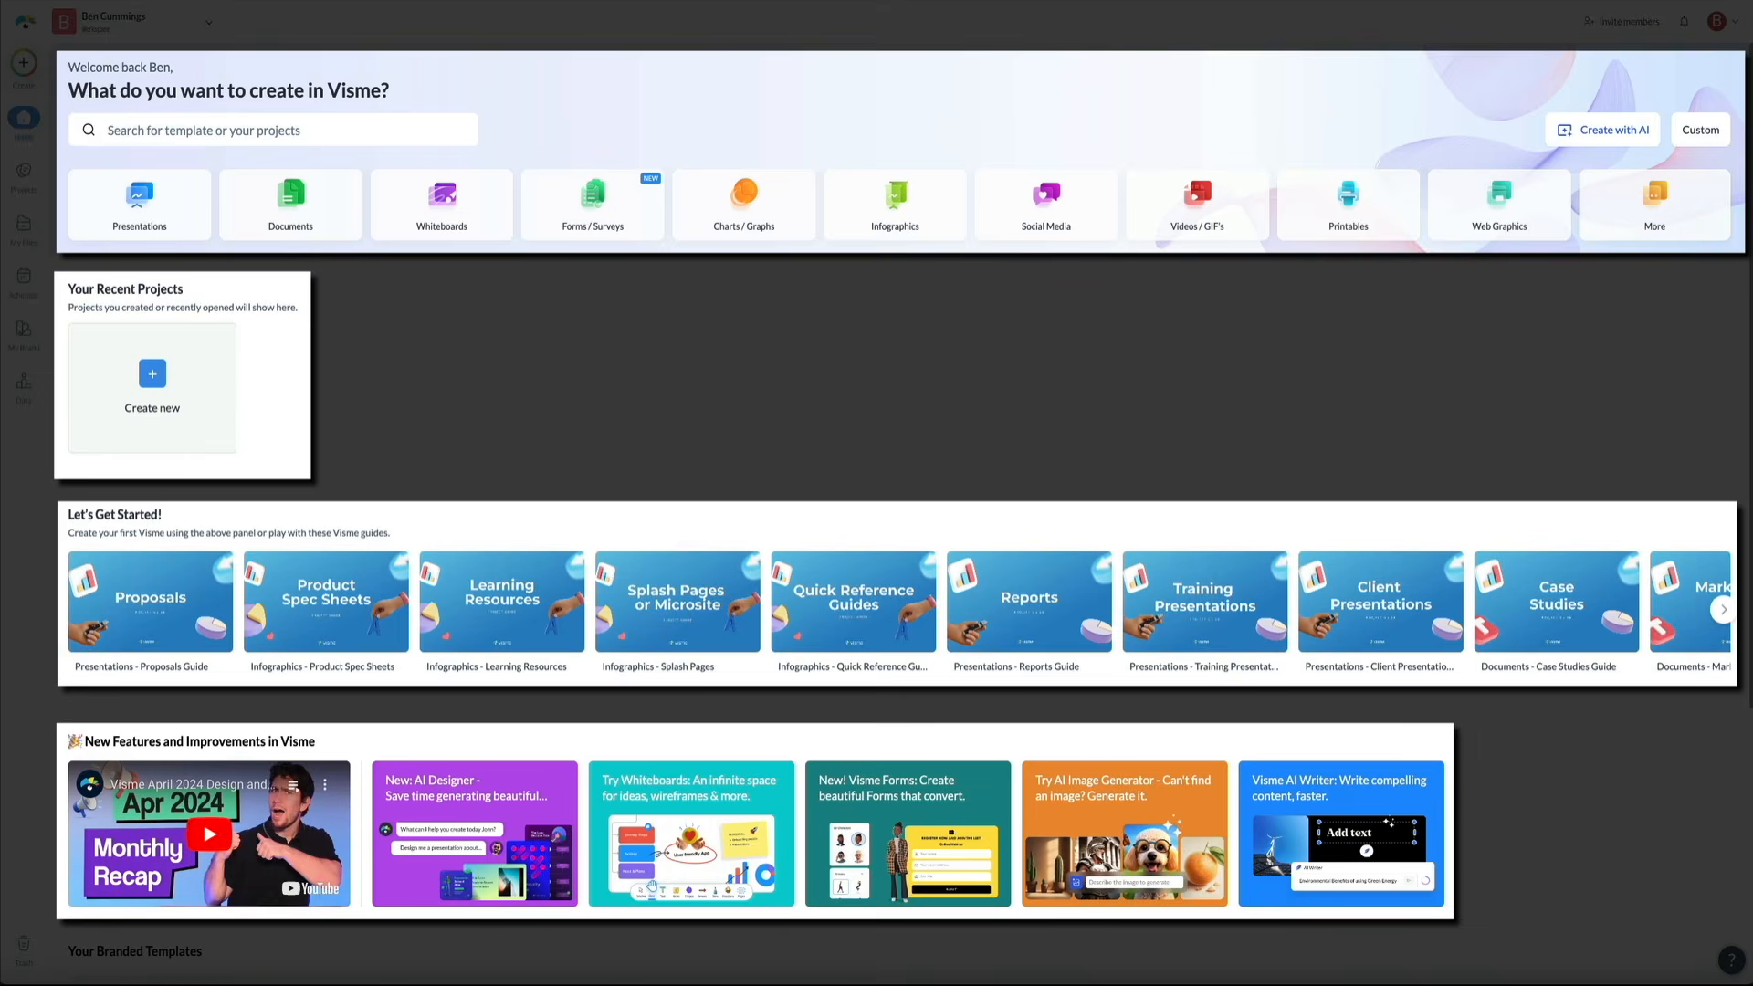
scroll(1376, 522, down, 4)
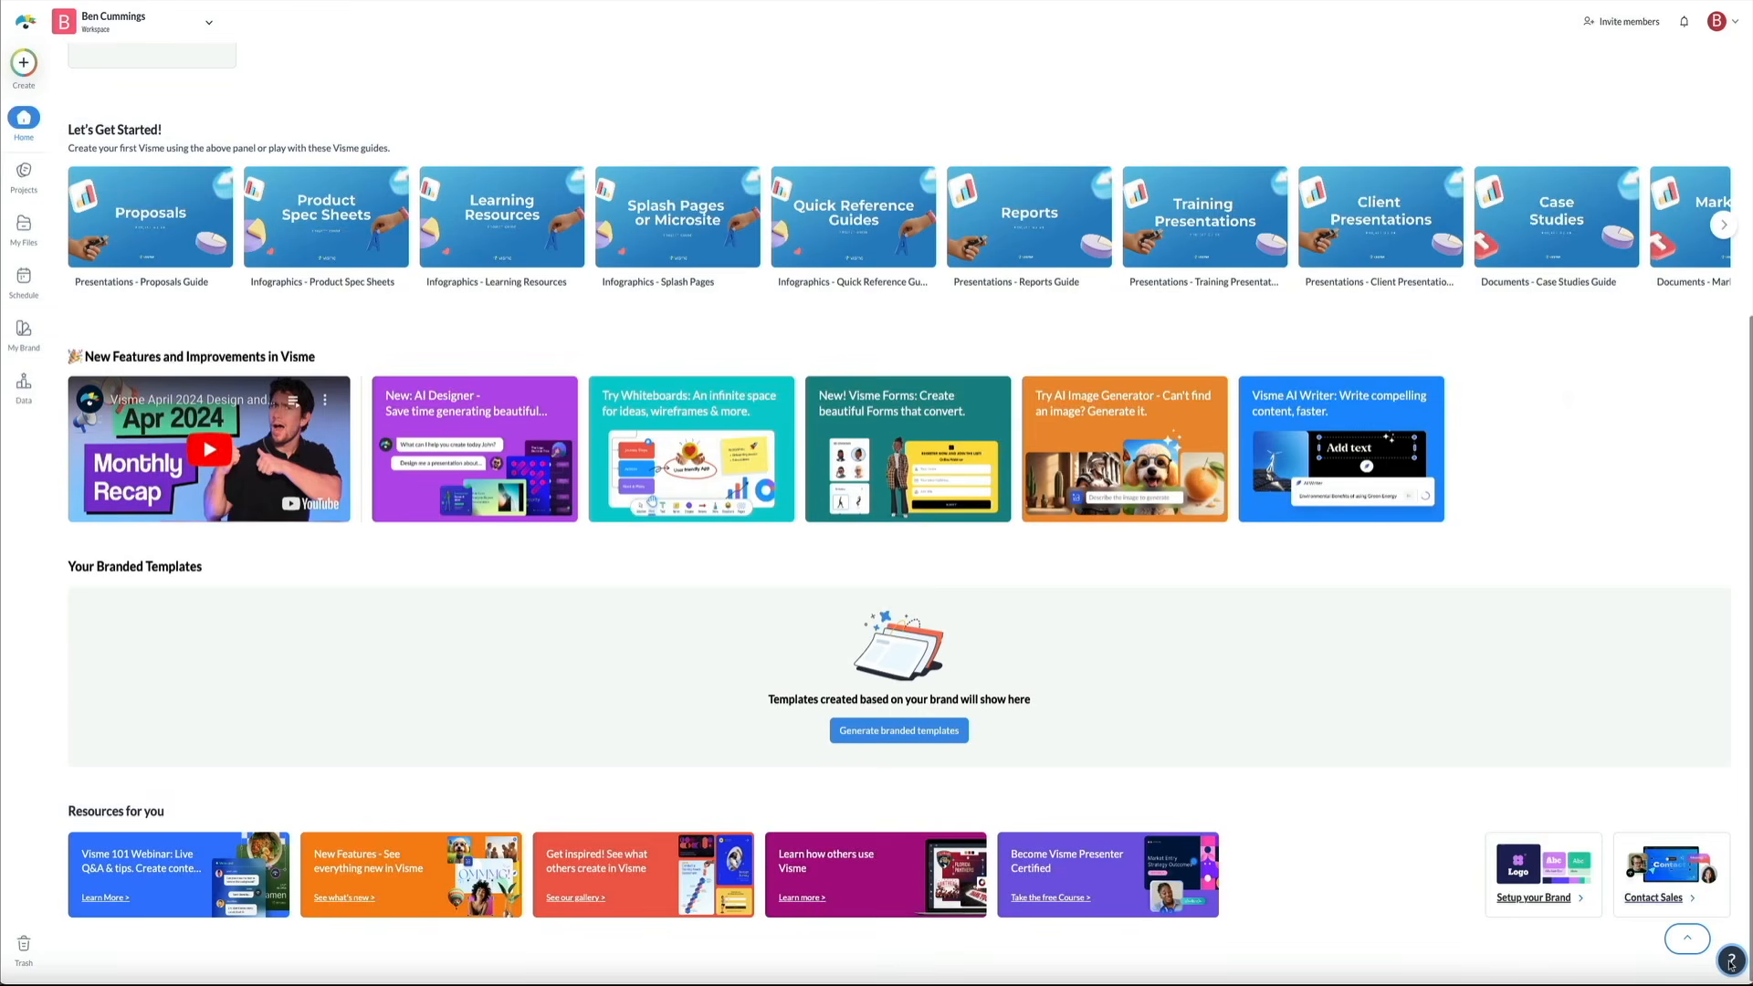
click(1731, 961)
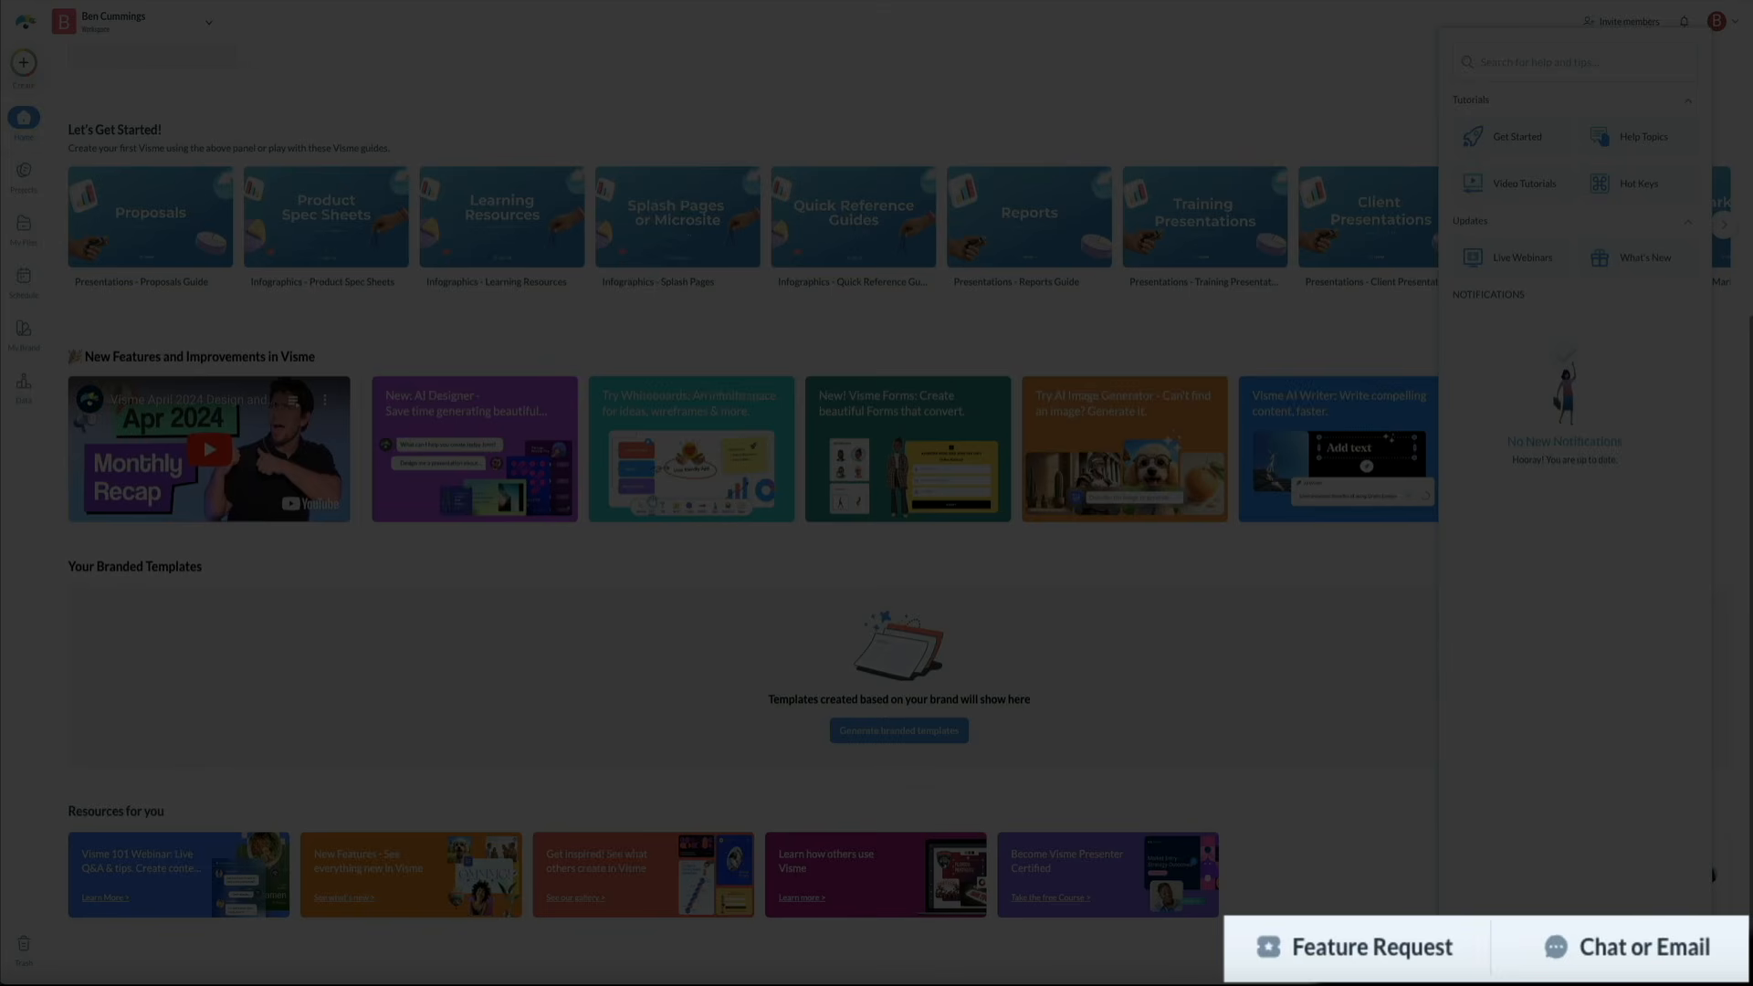
click(1388, 741)
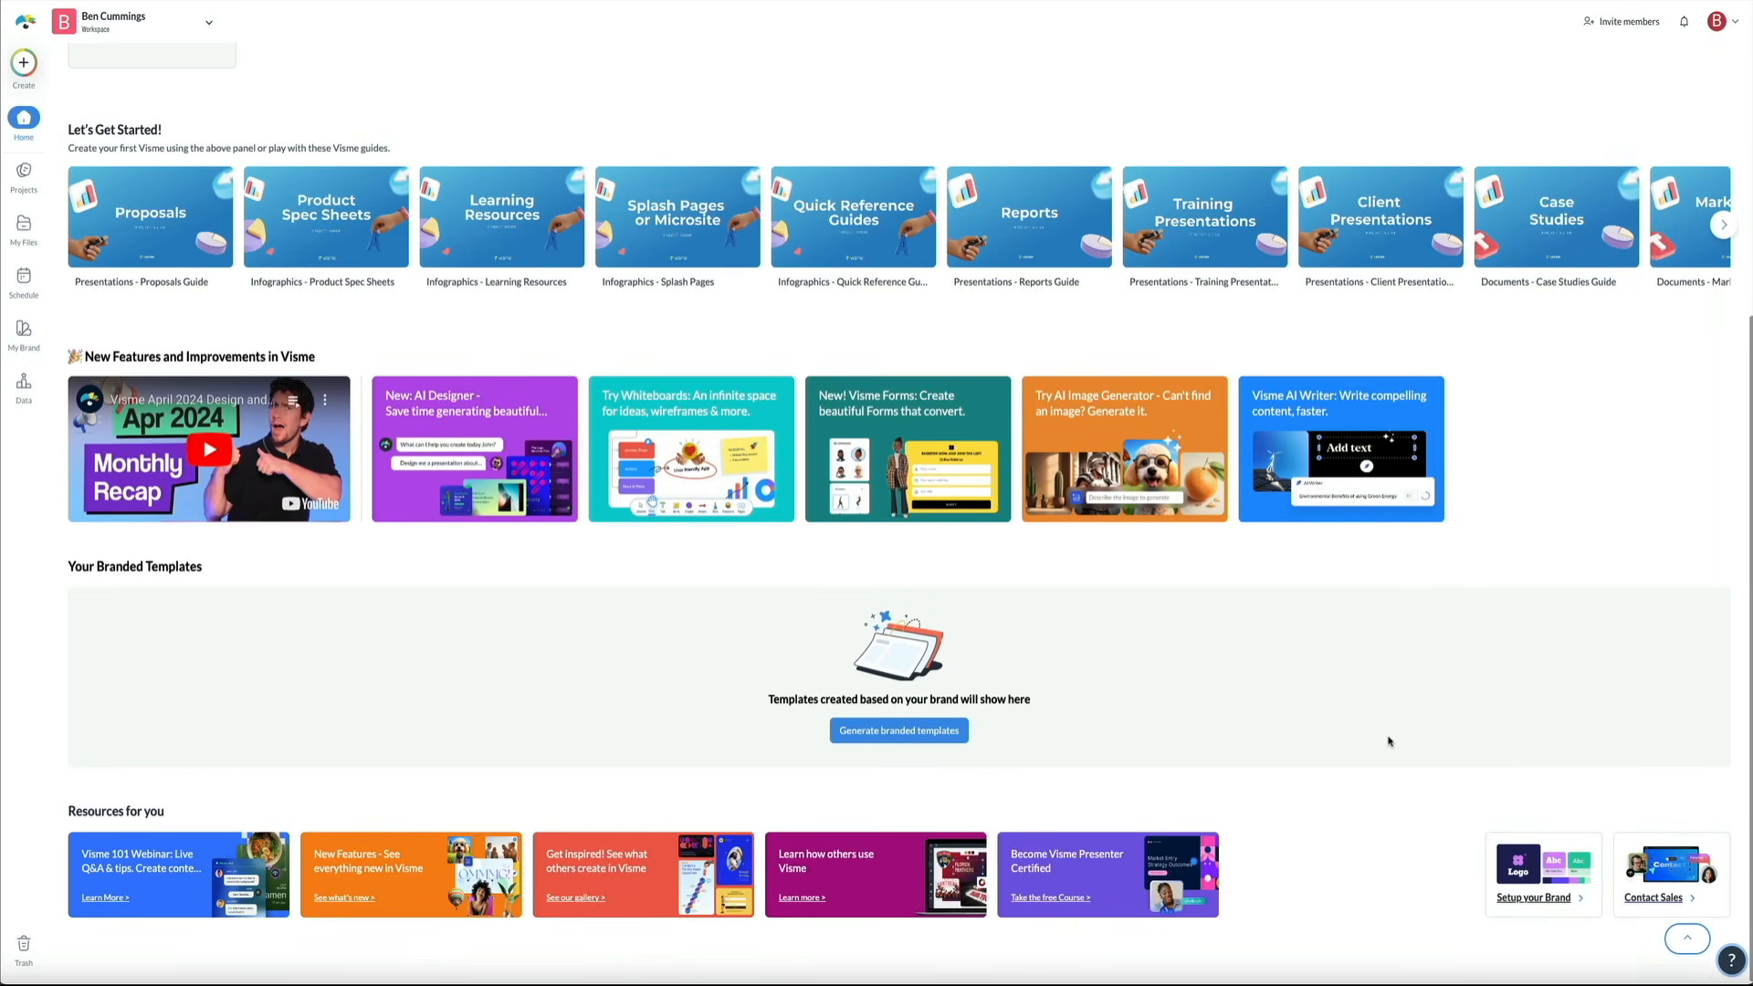
scroll(1303, 673, up, 5)
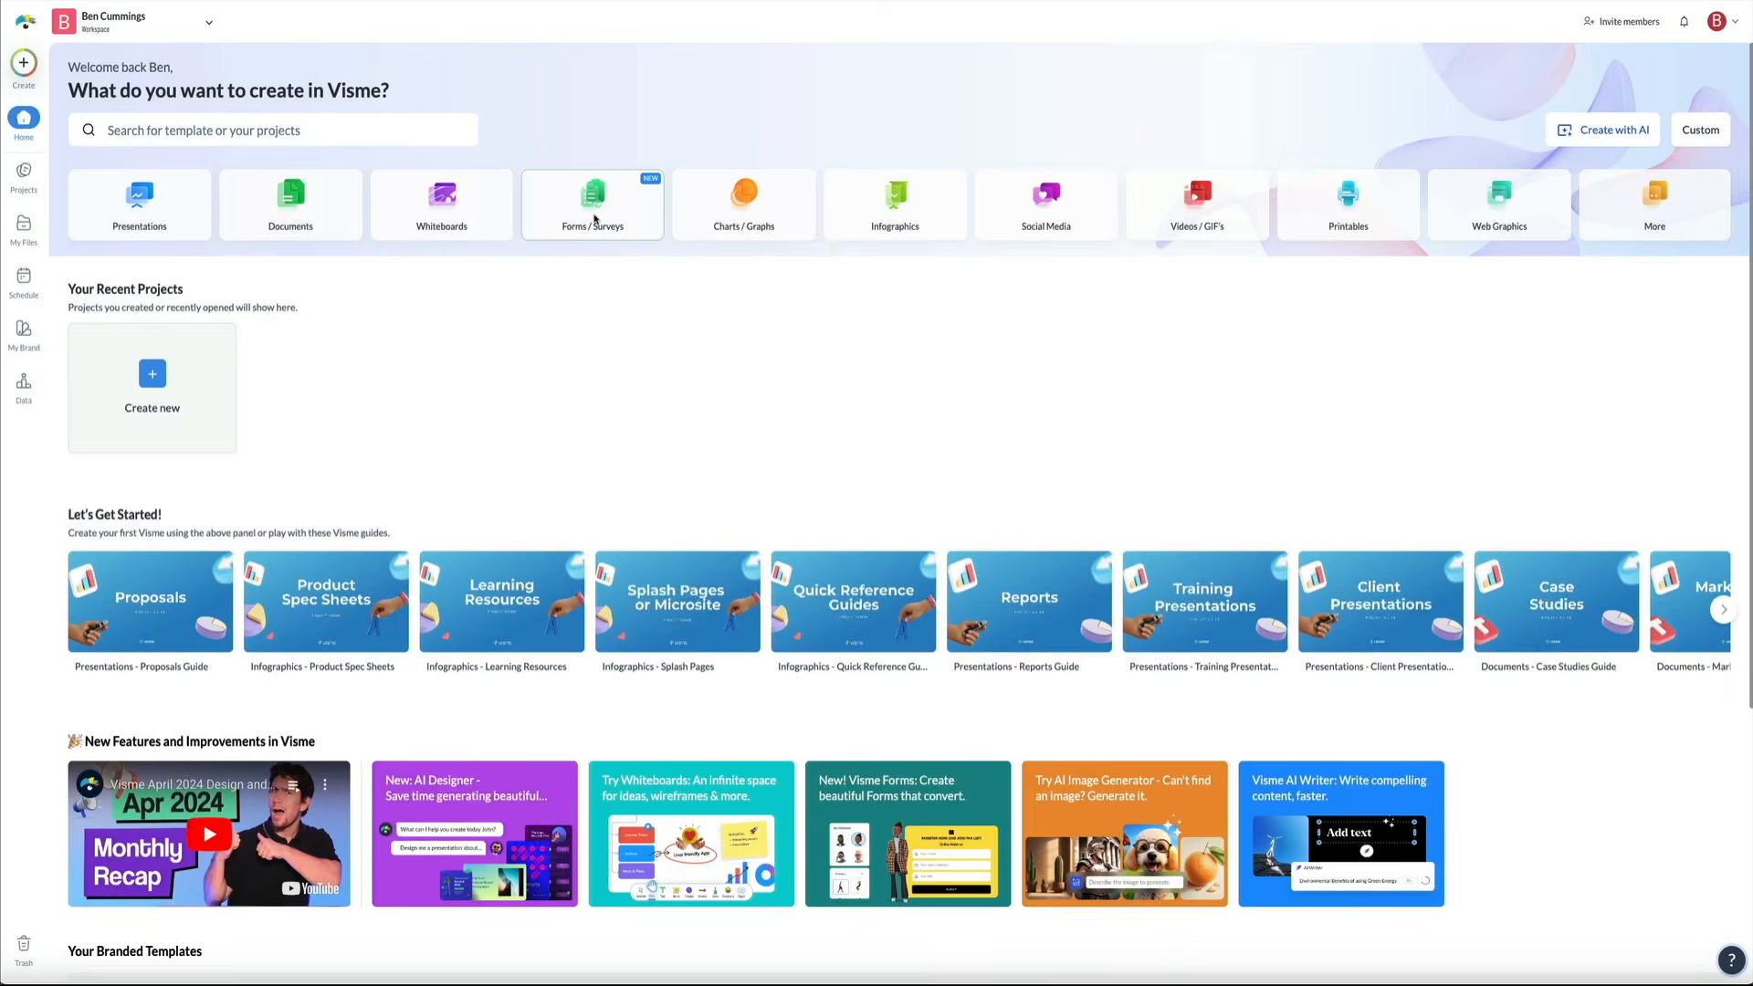
Open the Forms / Surveys template gallery from the Visme home page
click(594, 223)
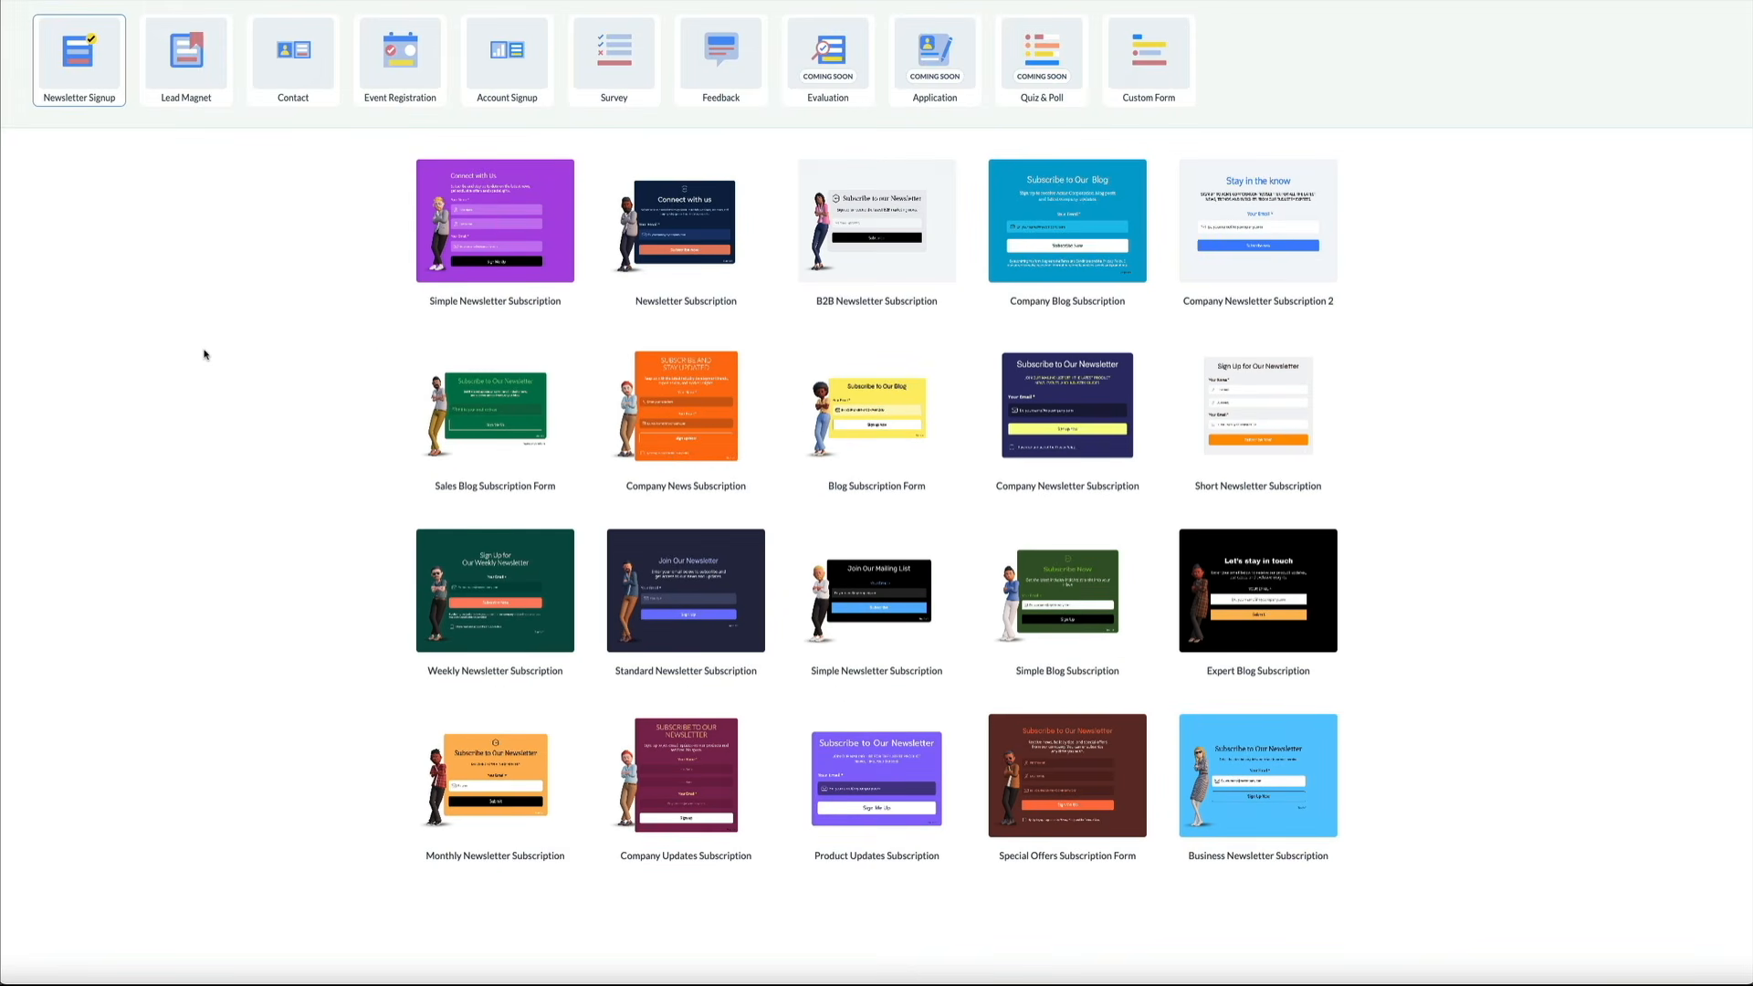
mouse_move(493, 248)
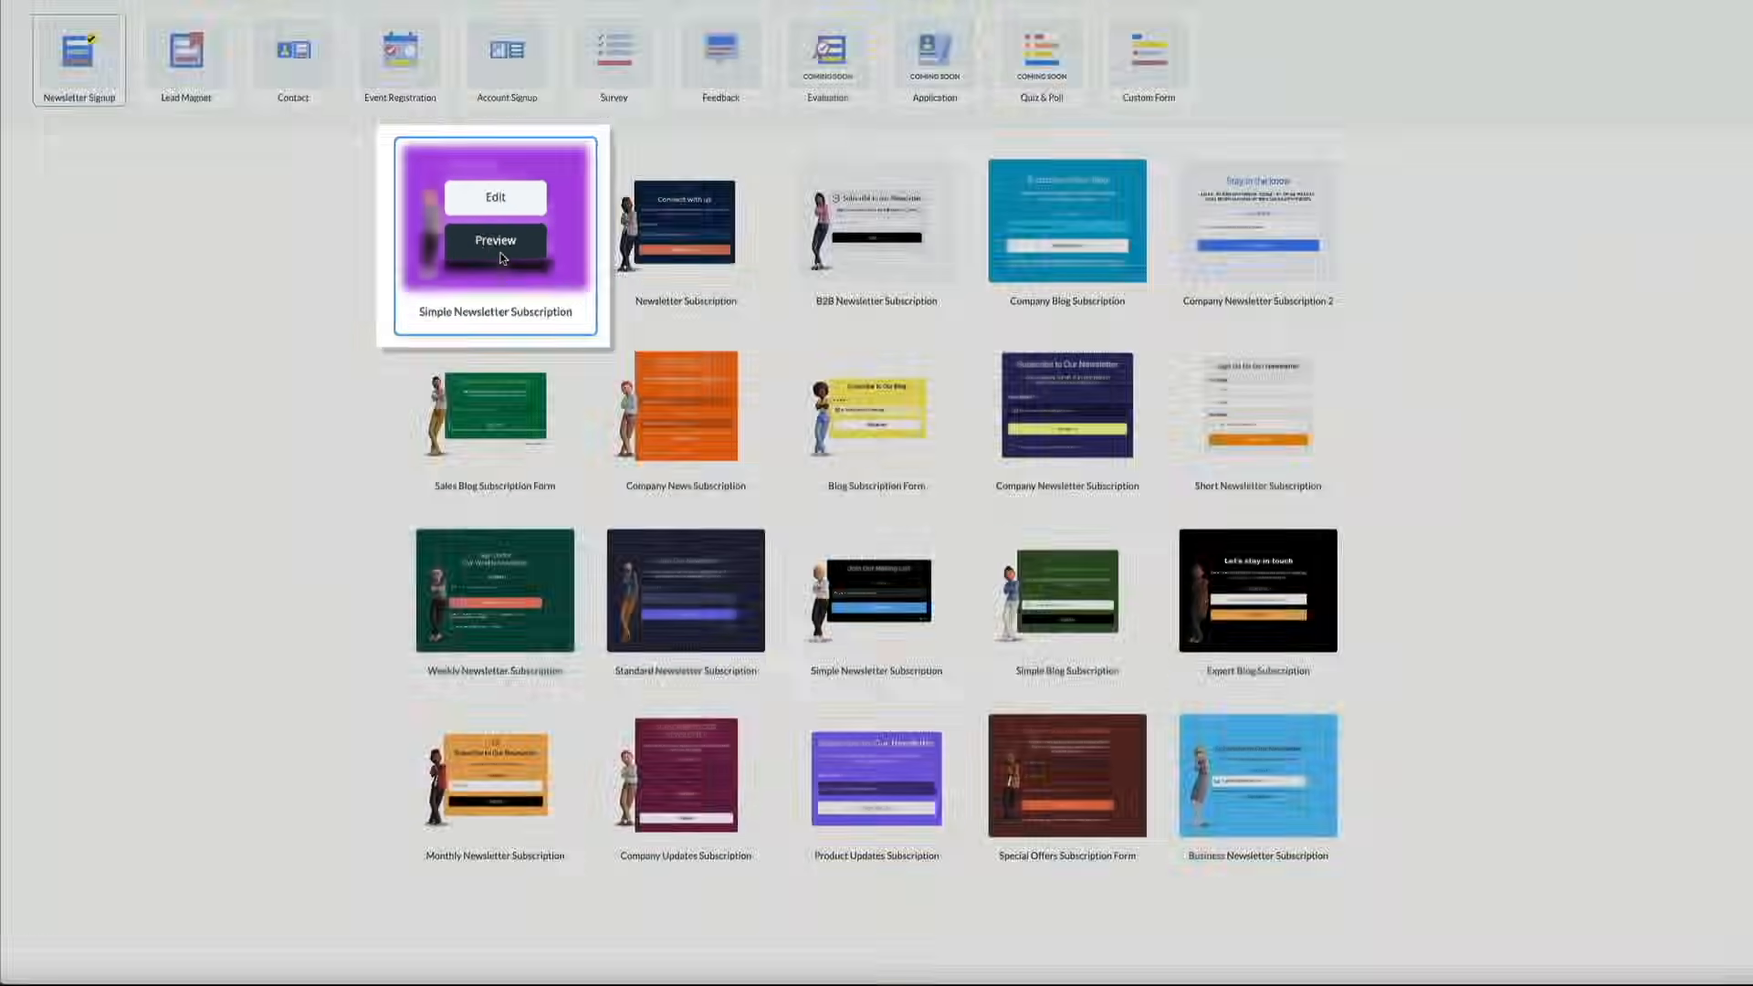
click(500, 255)
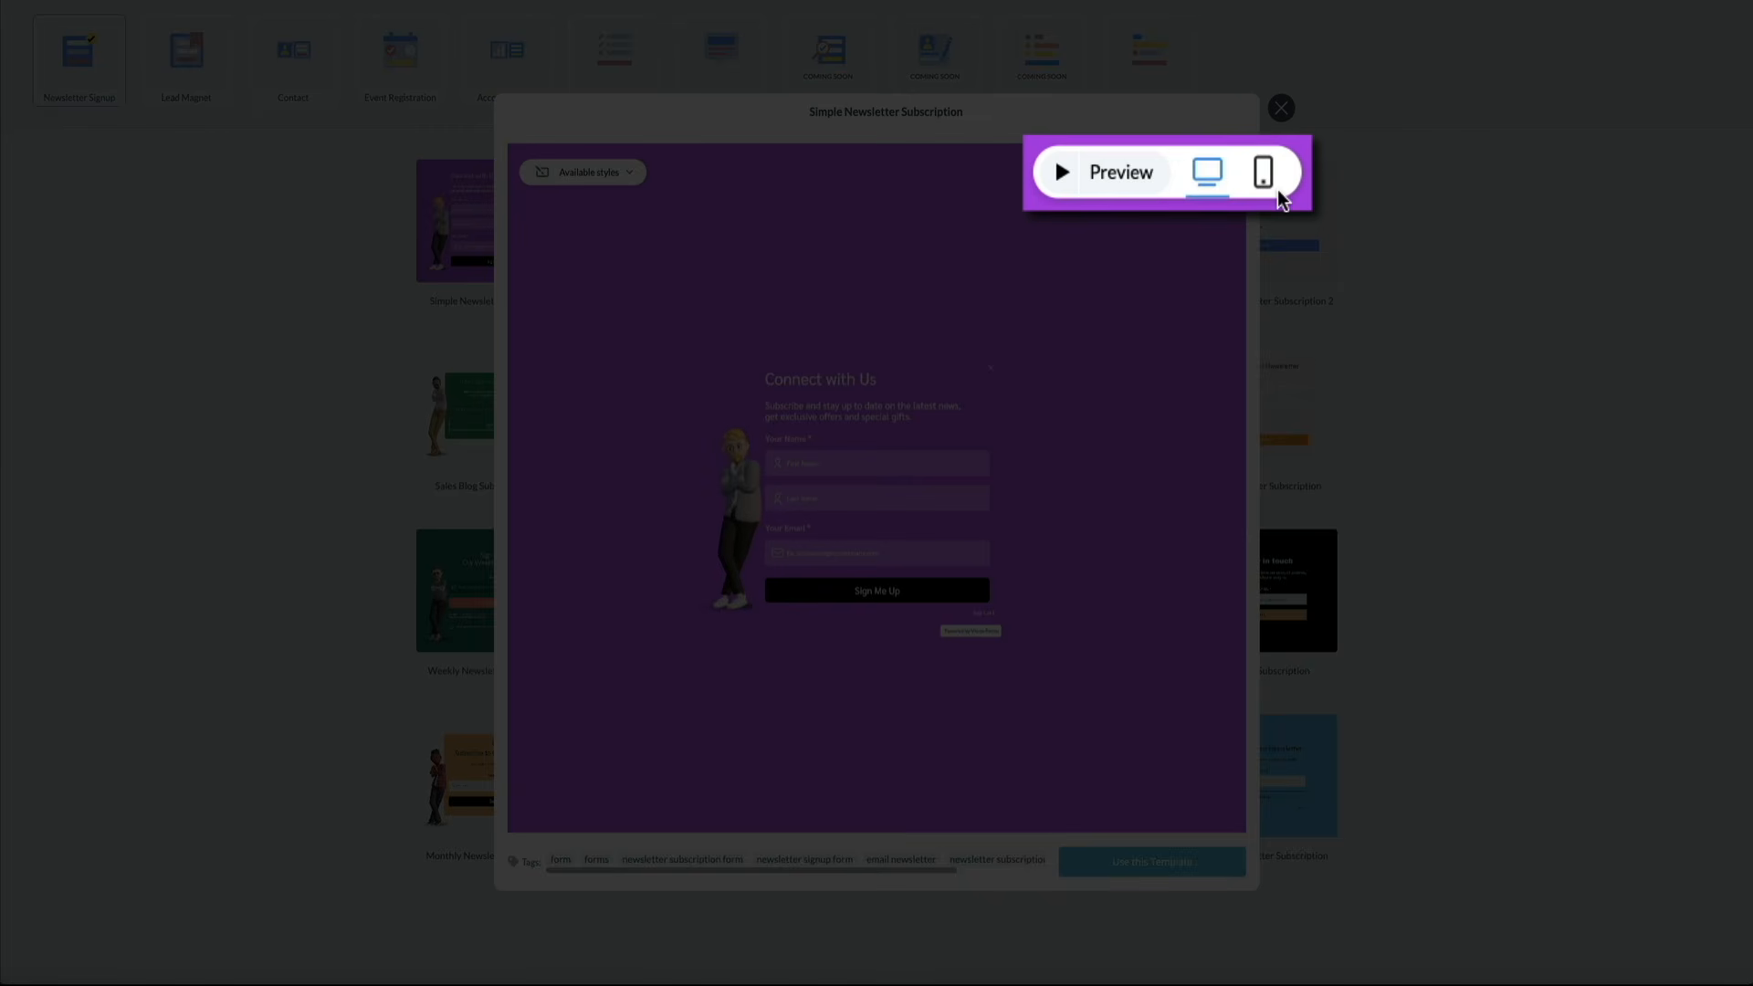
click(1218, 179)
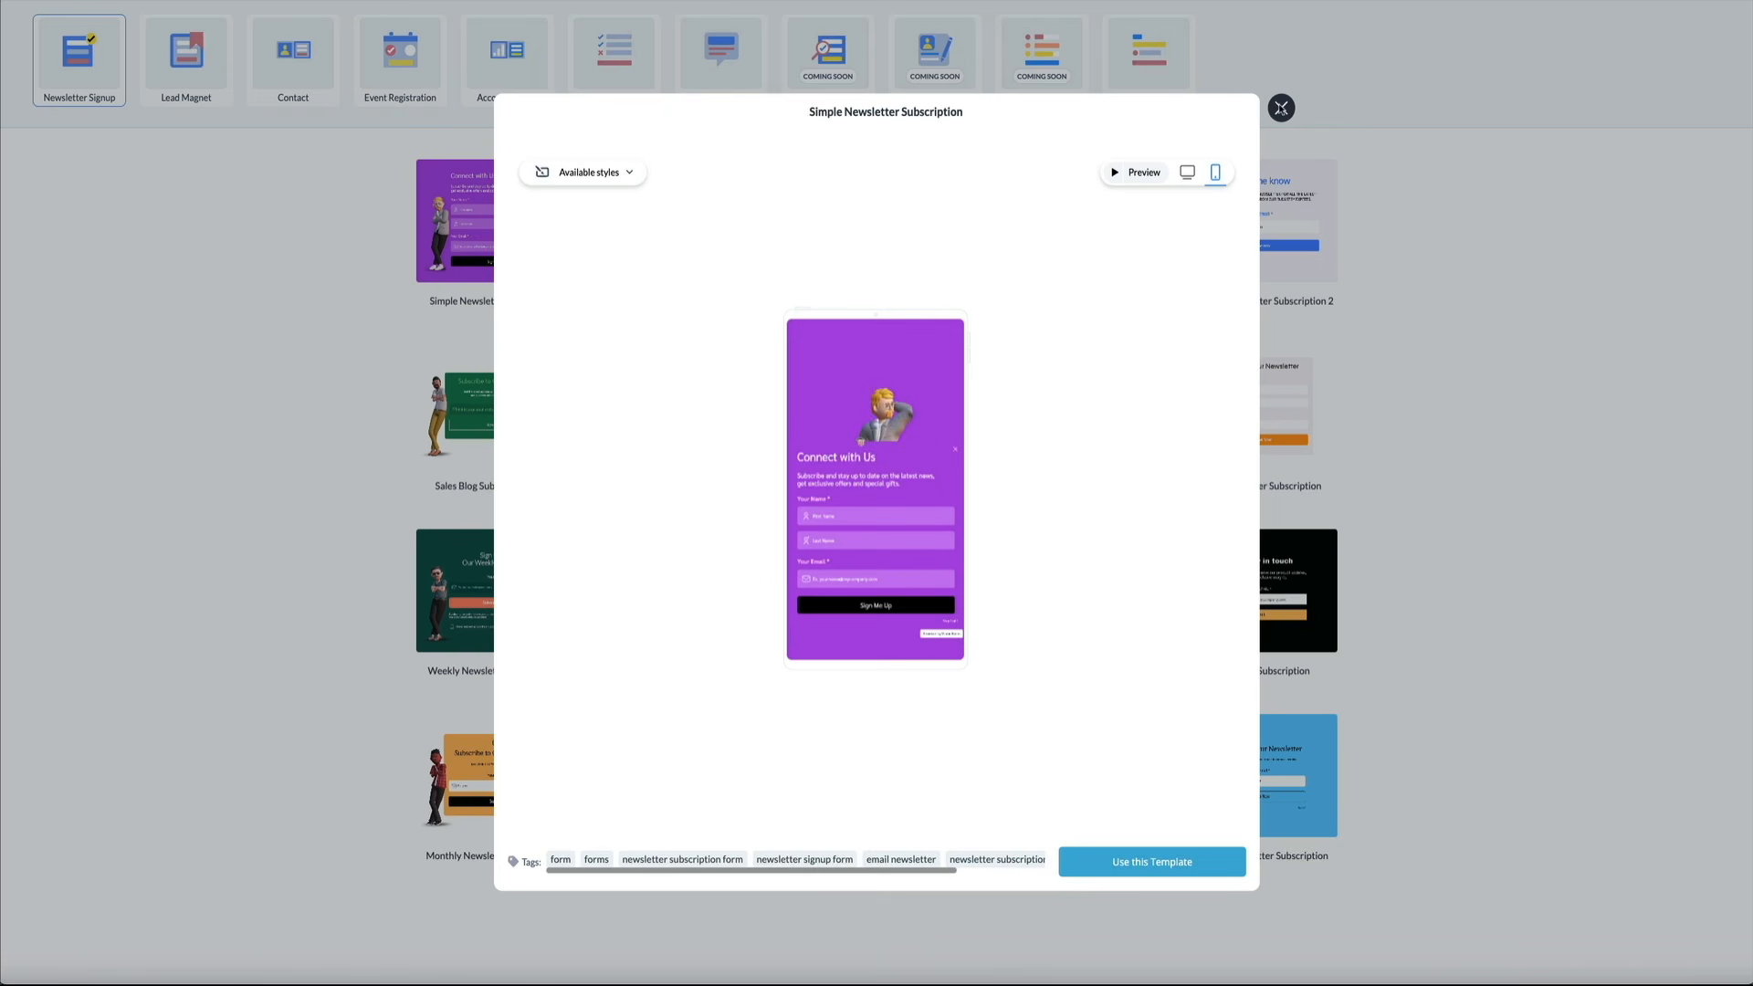
click(1281, 108)
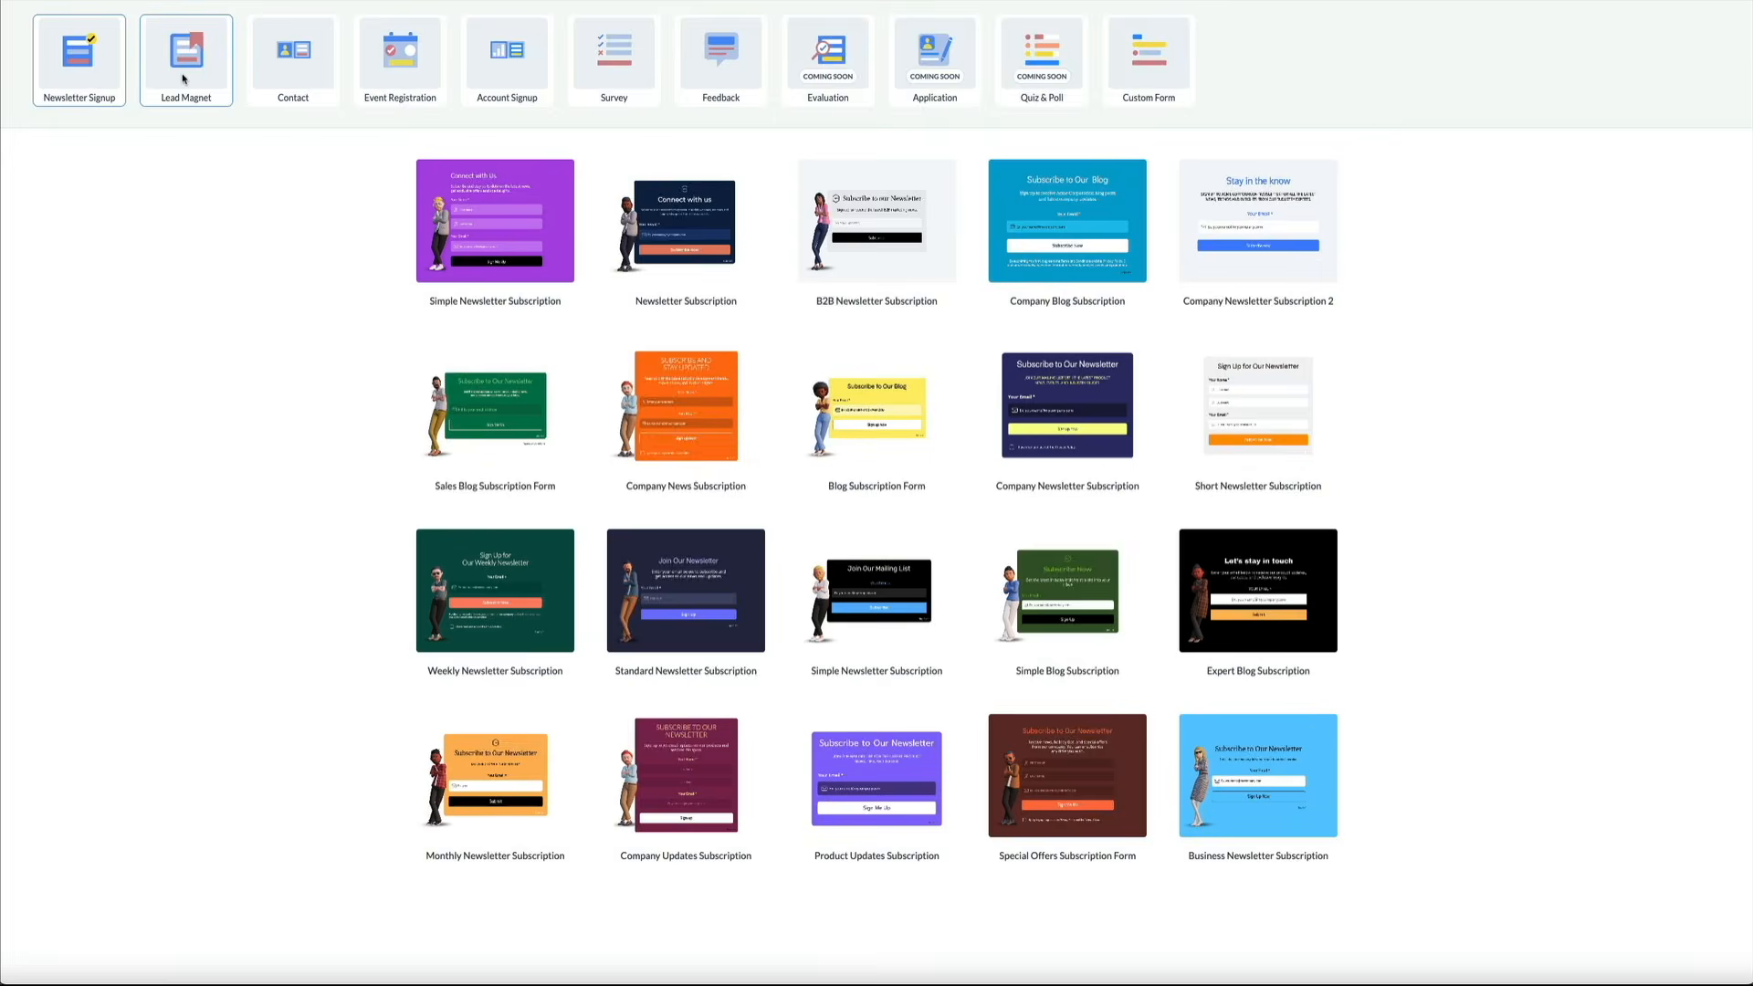
Preview the Industry Whitepaper Download lead magnet template in mobile layout, then close it
click(183, 79)
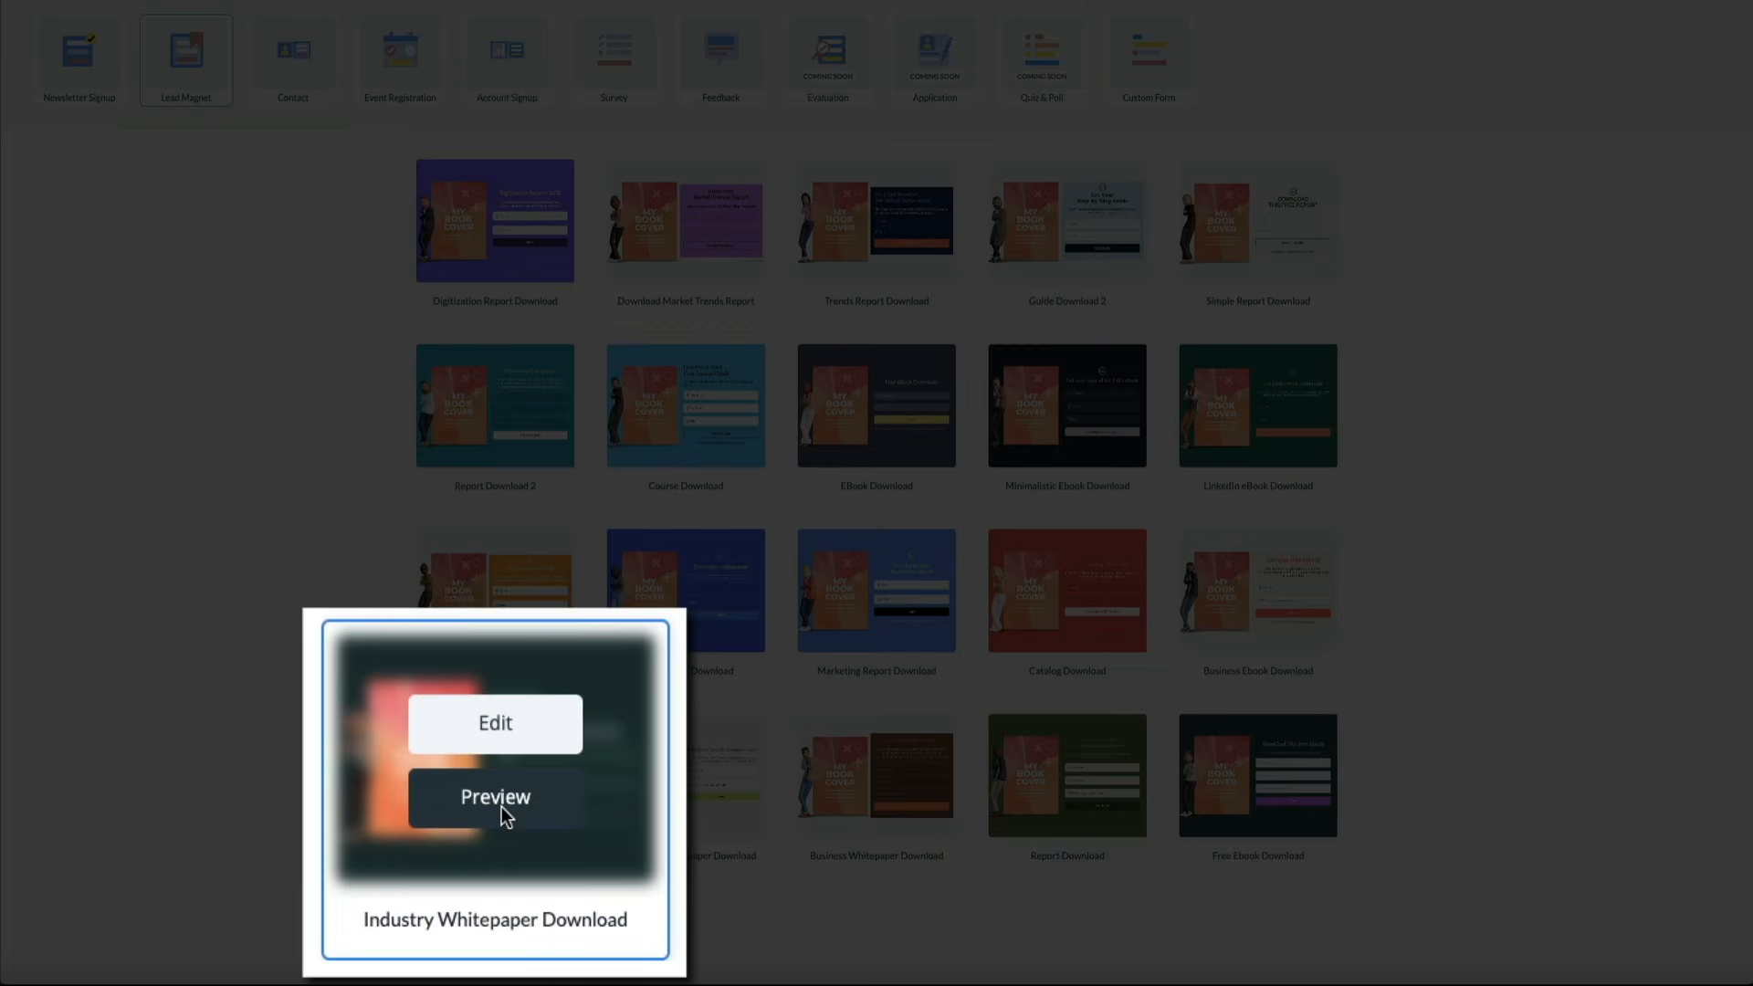
click(501, 807)
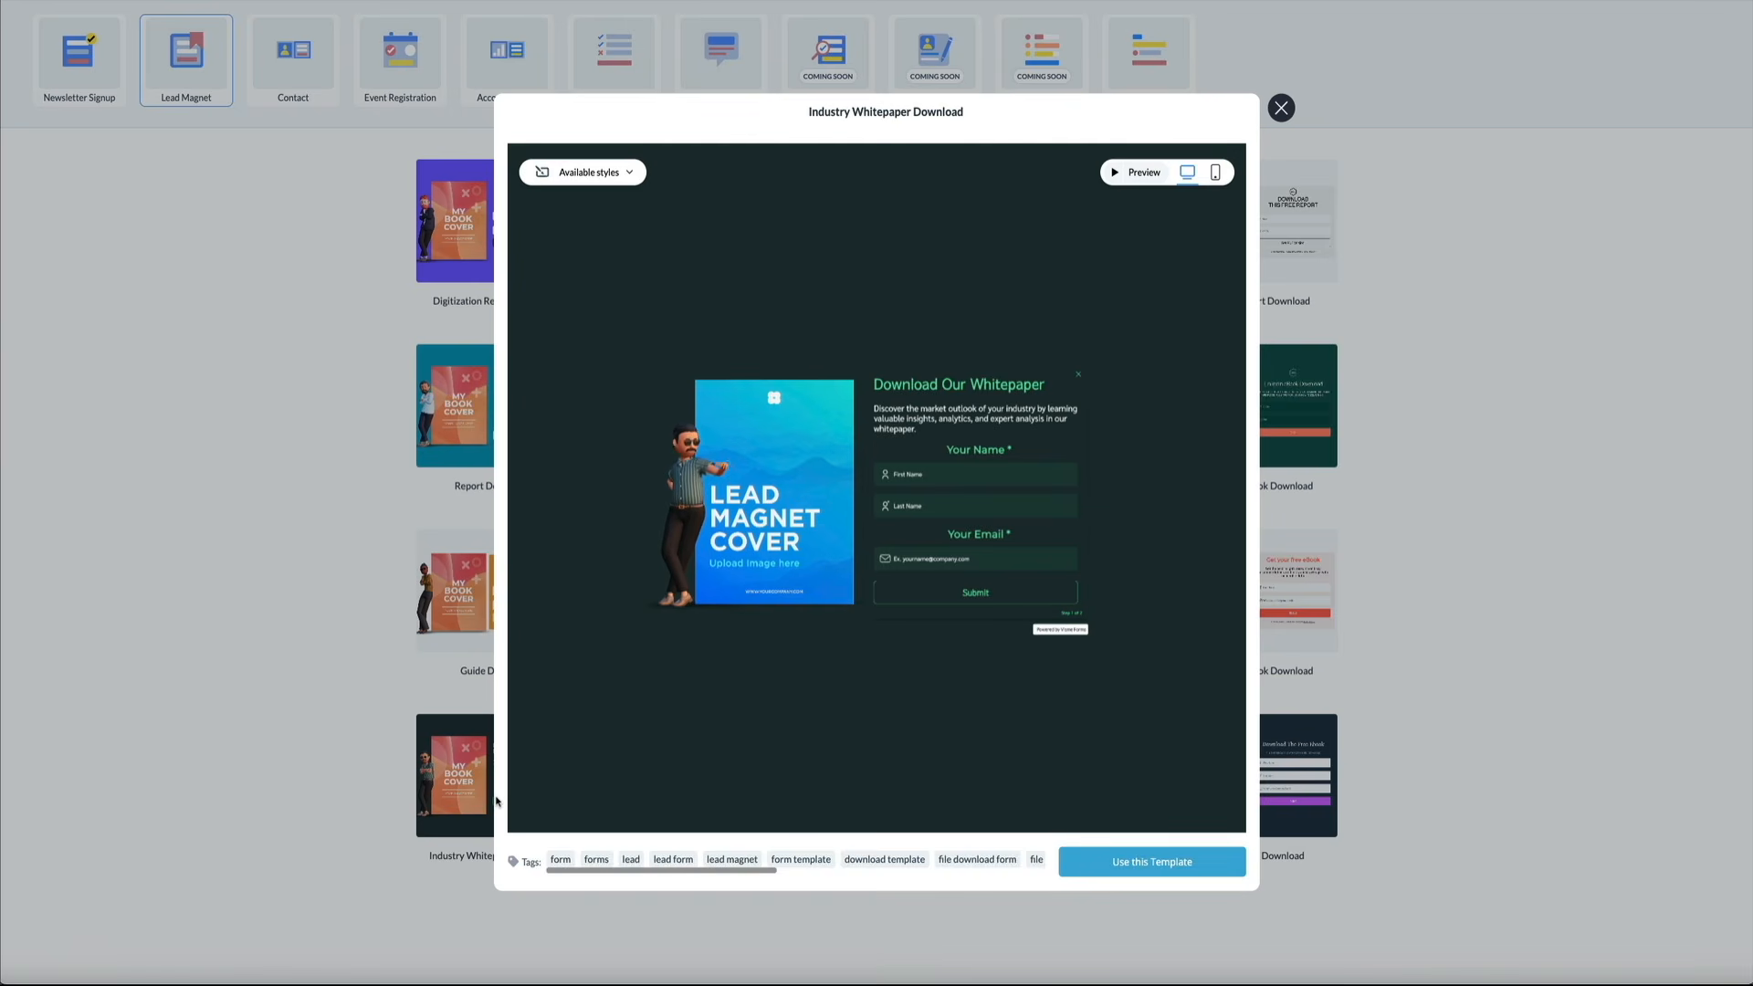
click(1217, 172)
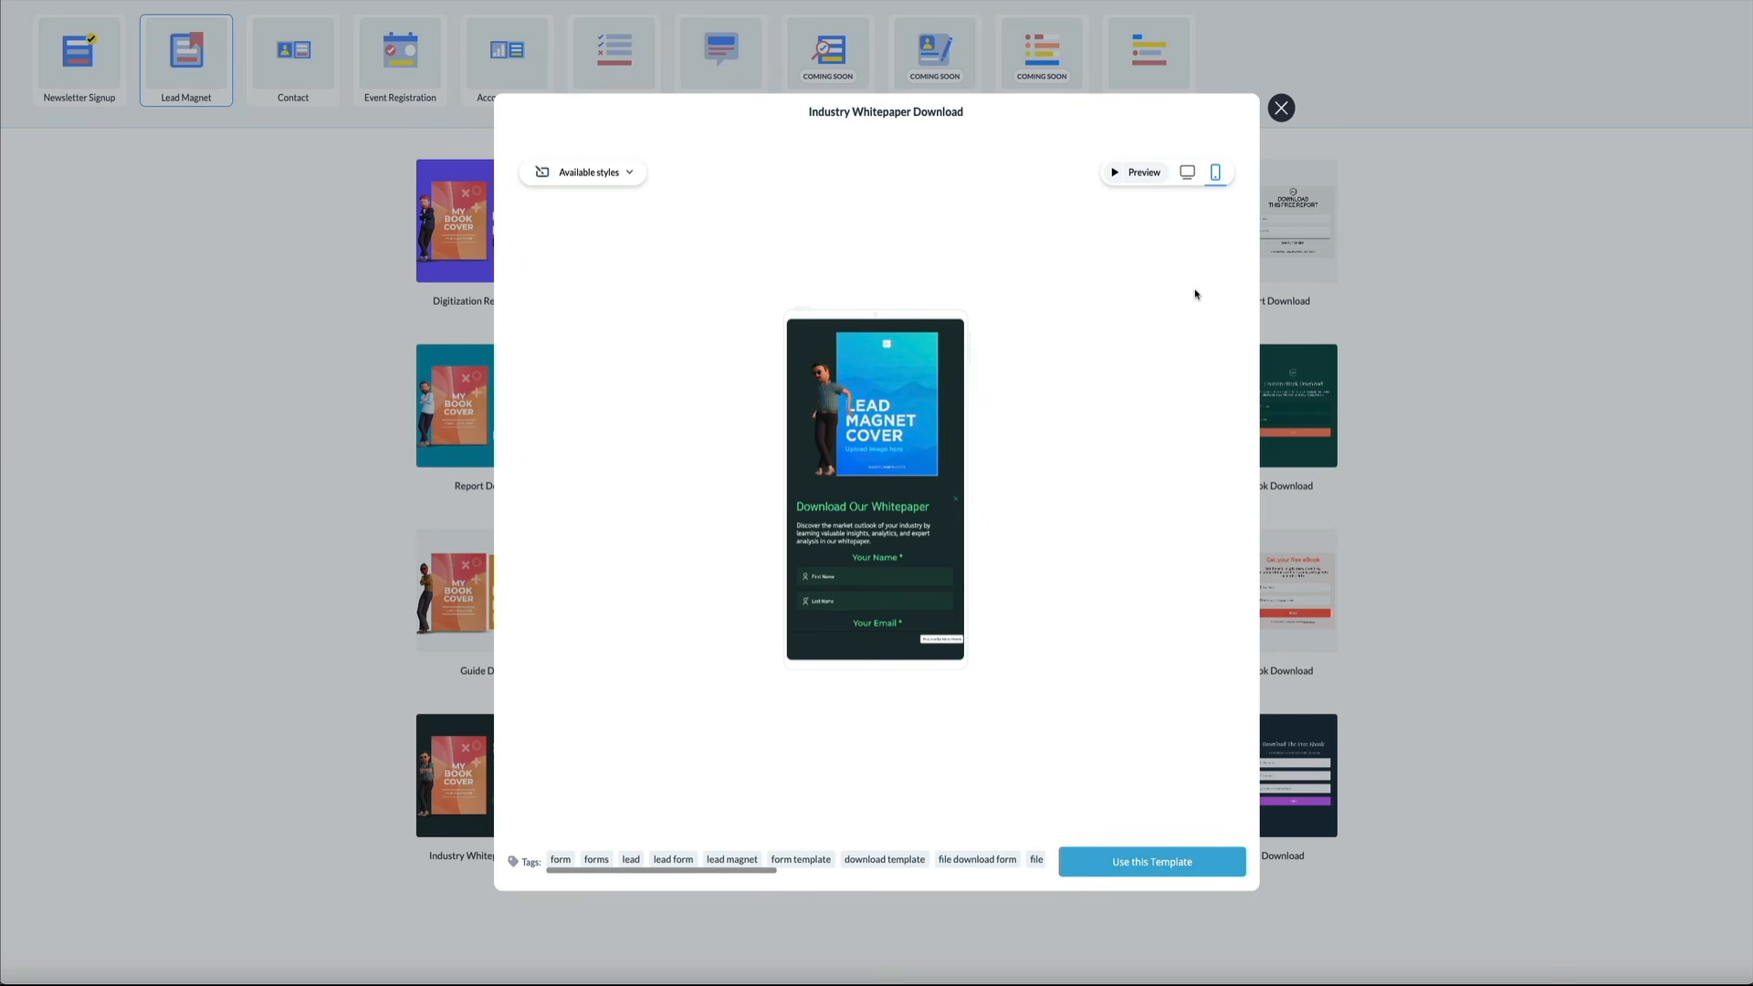
click(1281, 108)
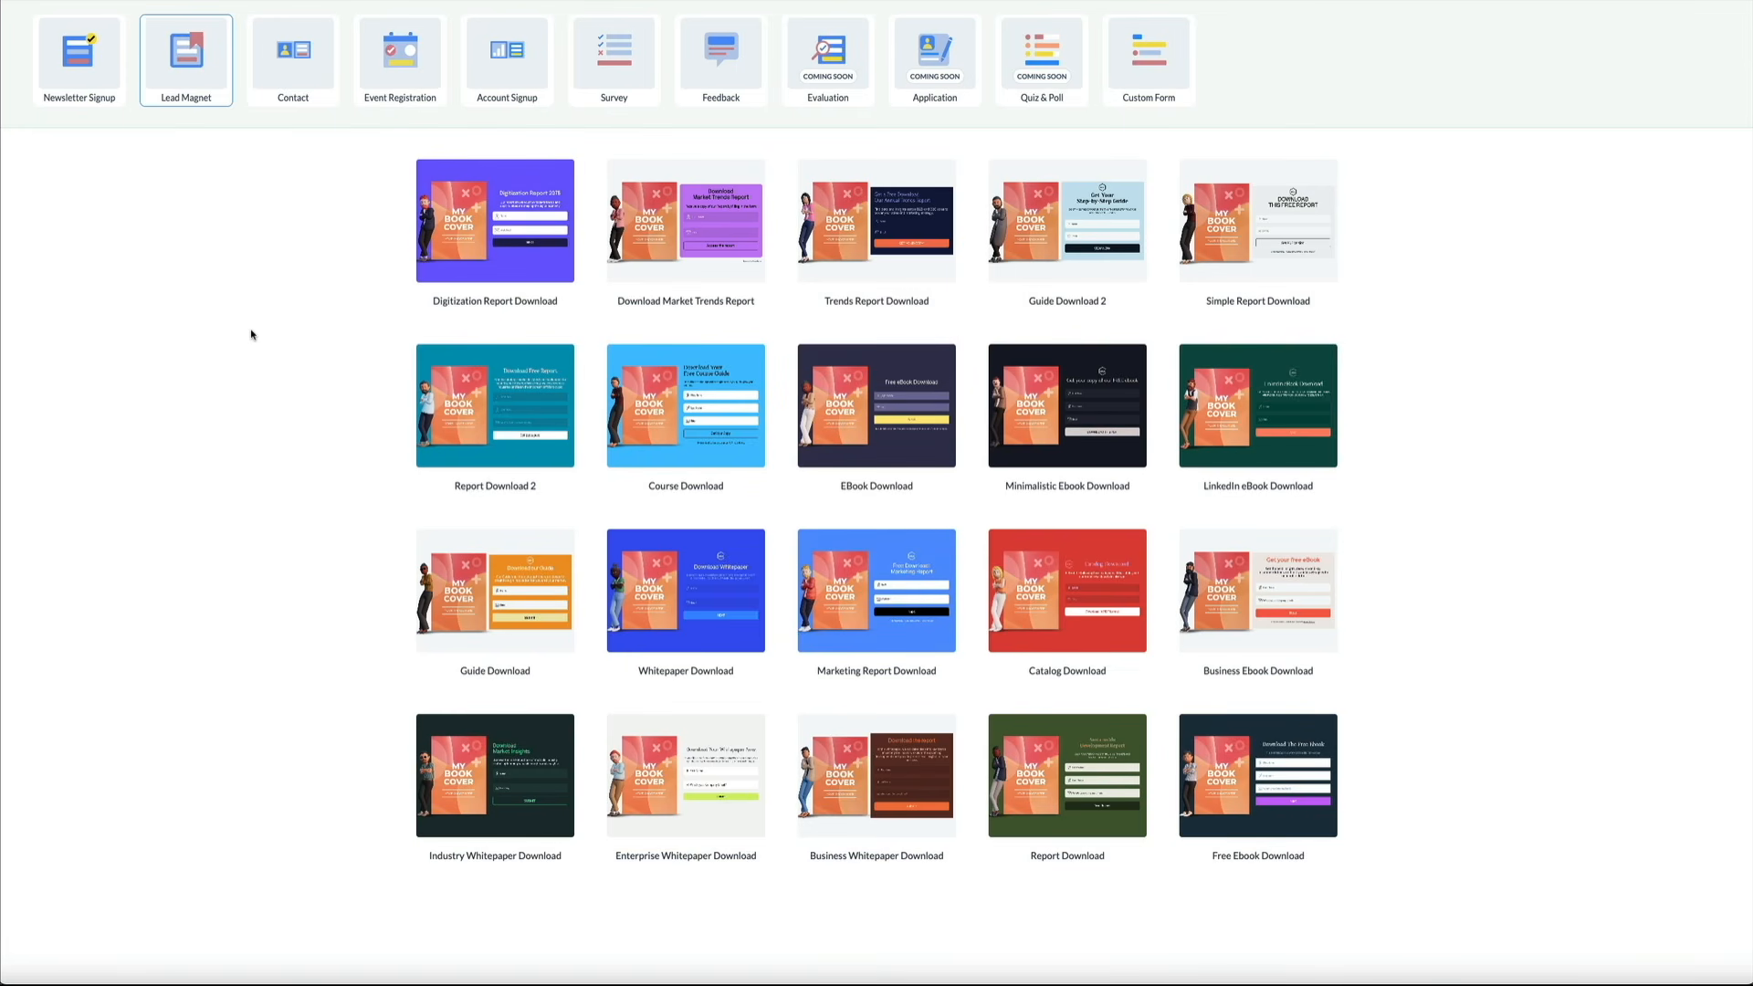
Preview the Monthly Newsletter Subscription template from the Newsletter Signup category
click(76, 73)
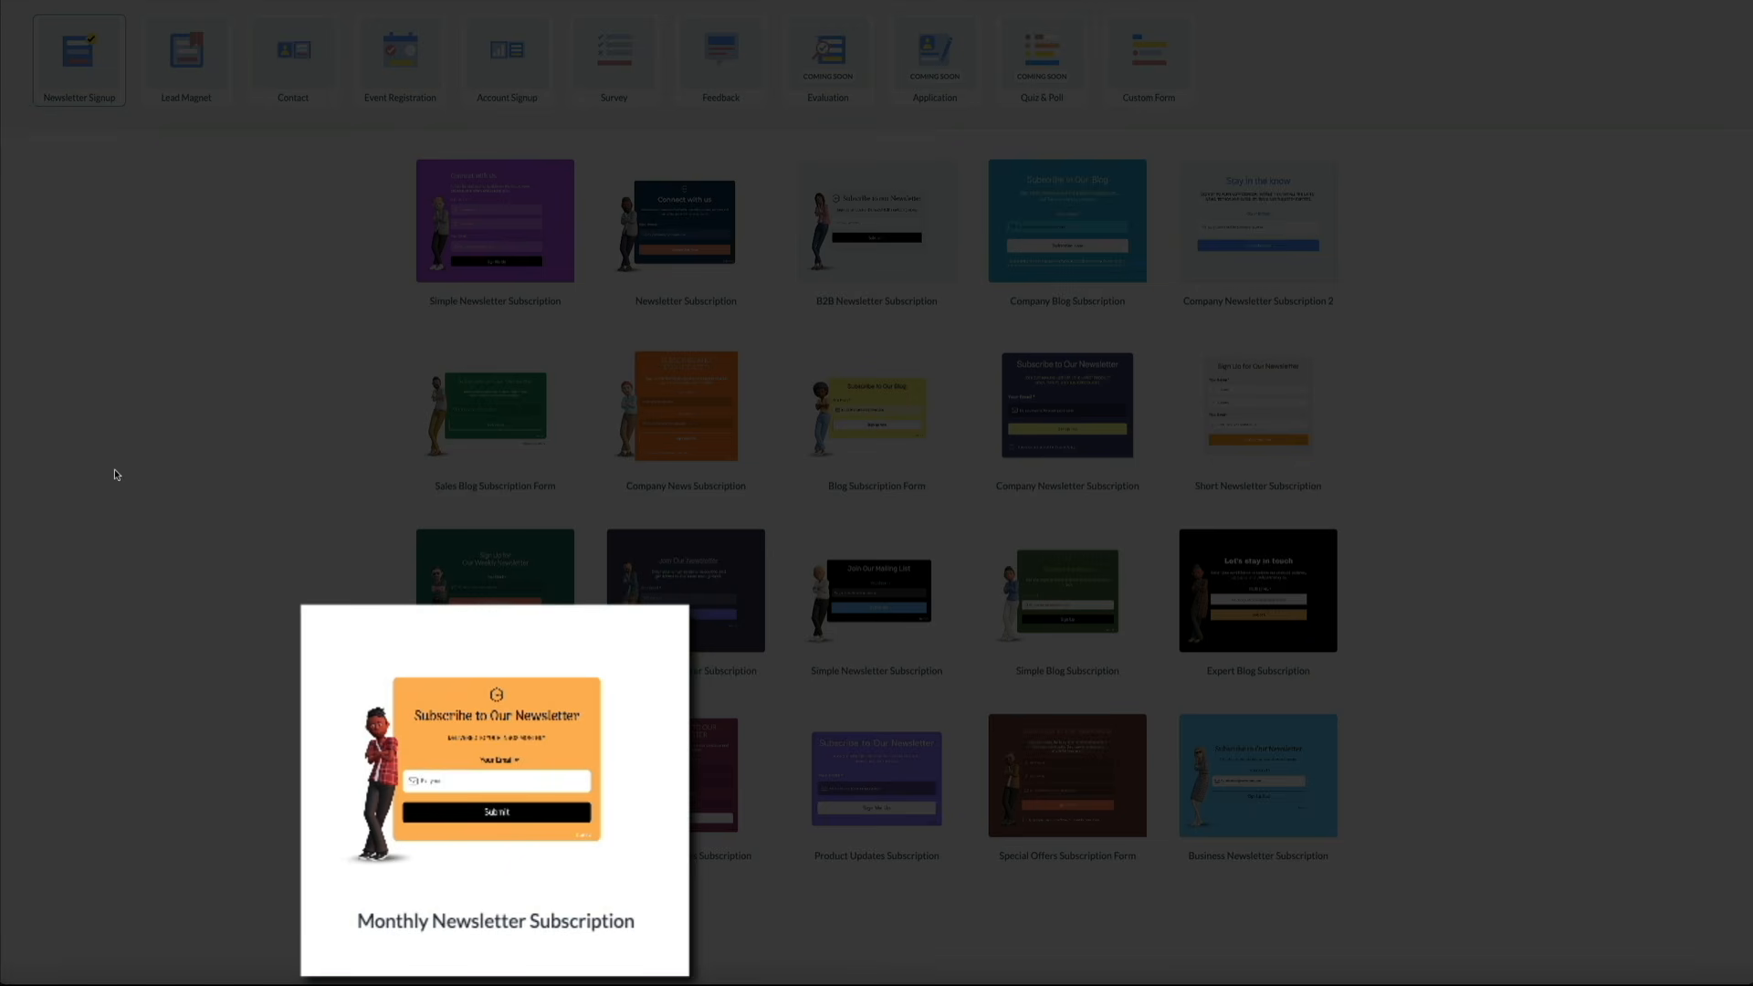
mouse_move(456, 841)
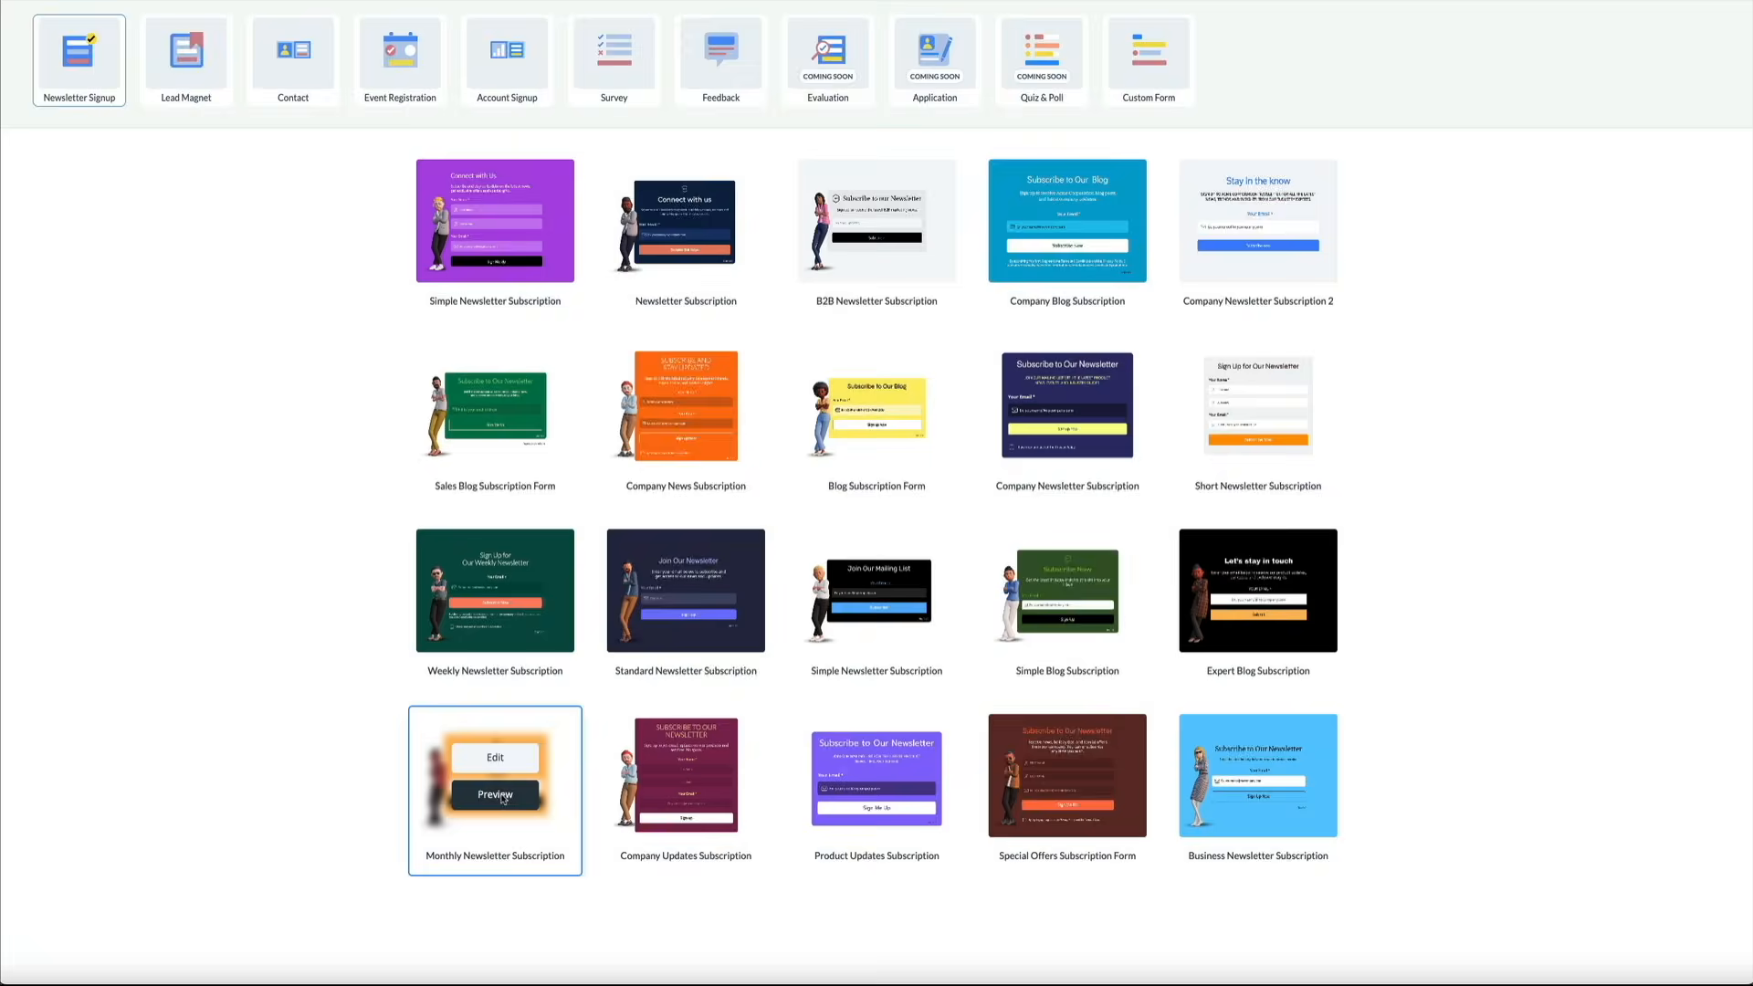
click(502, 800)
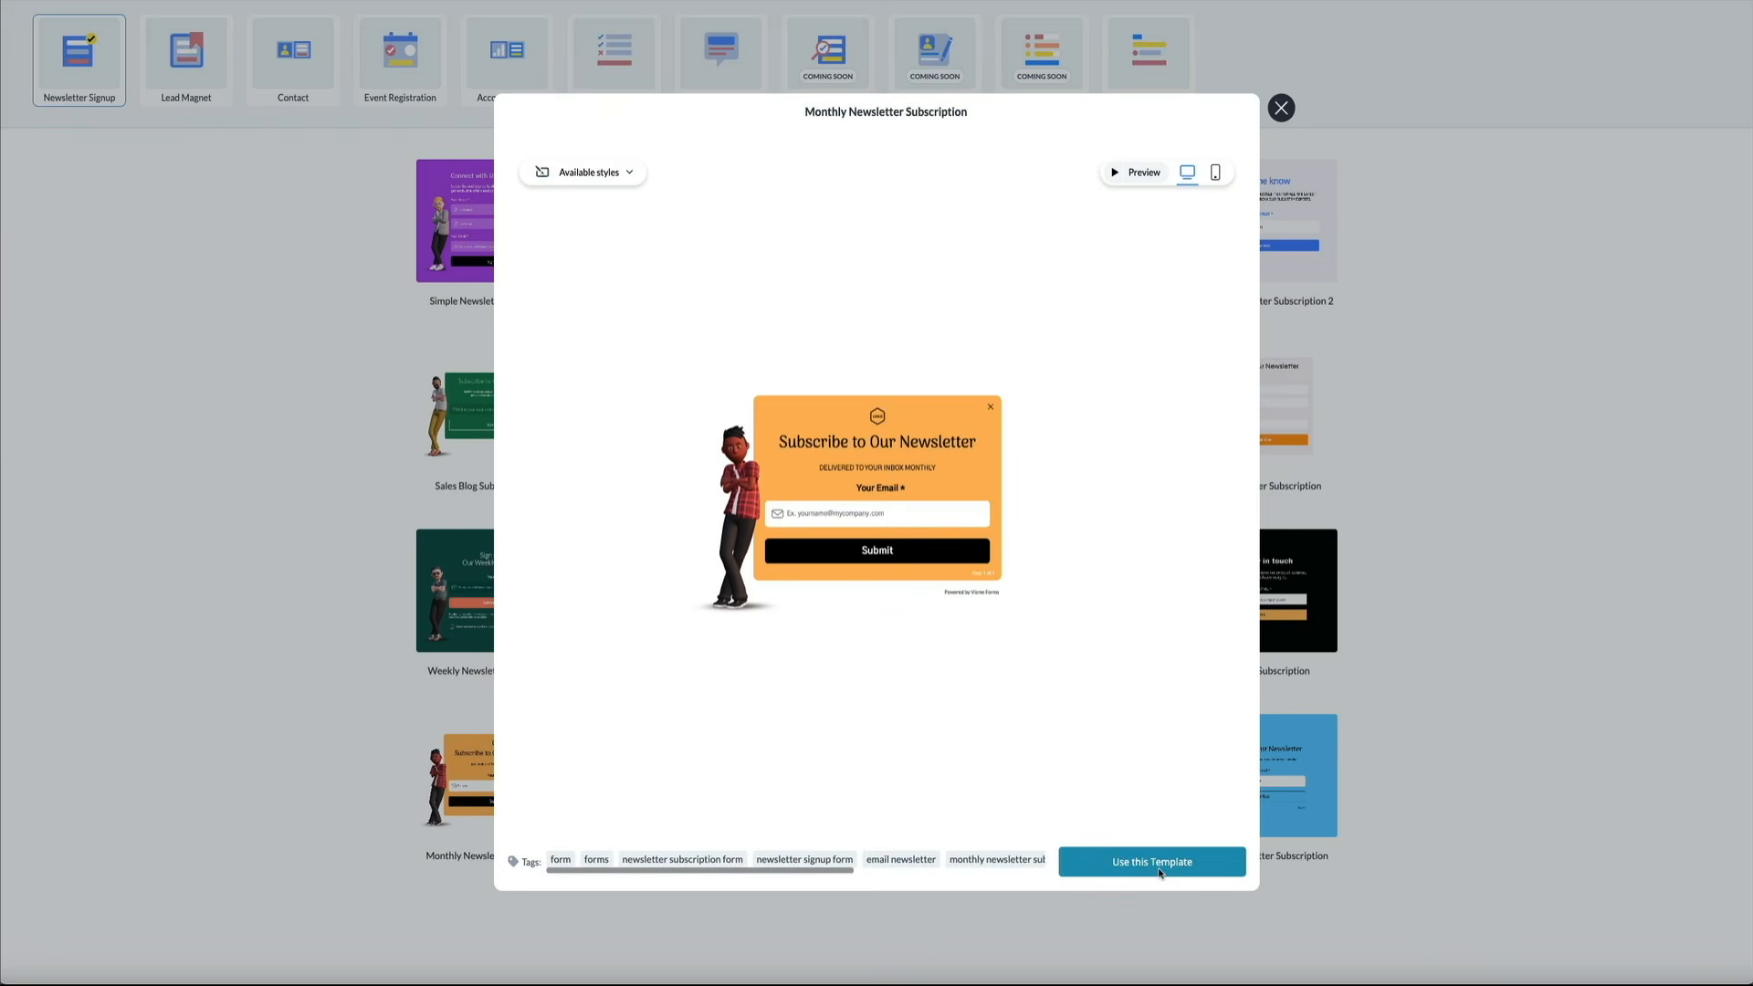
Create a form from the Monthly Newsletter Subscription template and view its 'You're all set' step
click(1160, 872)
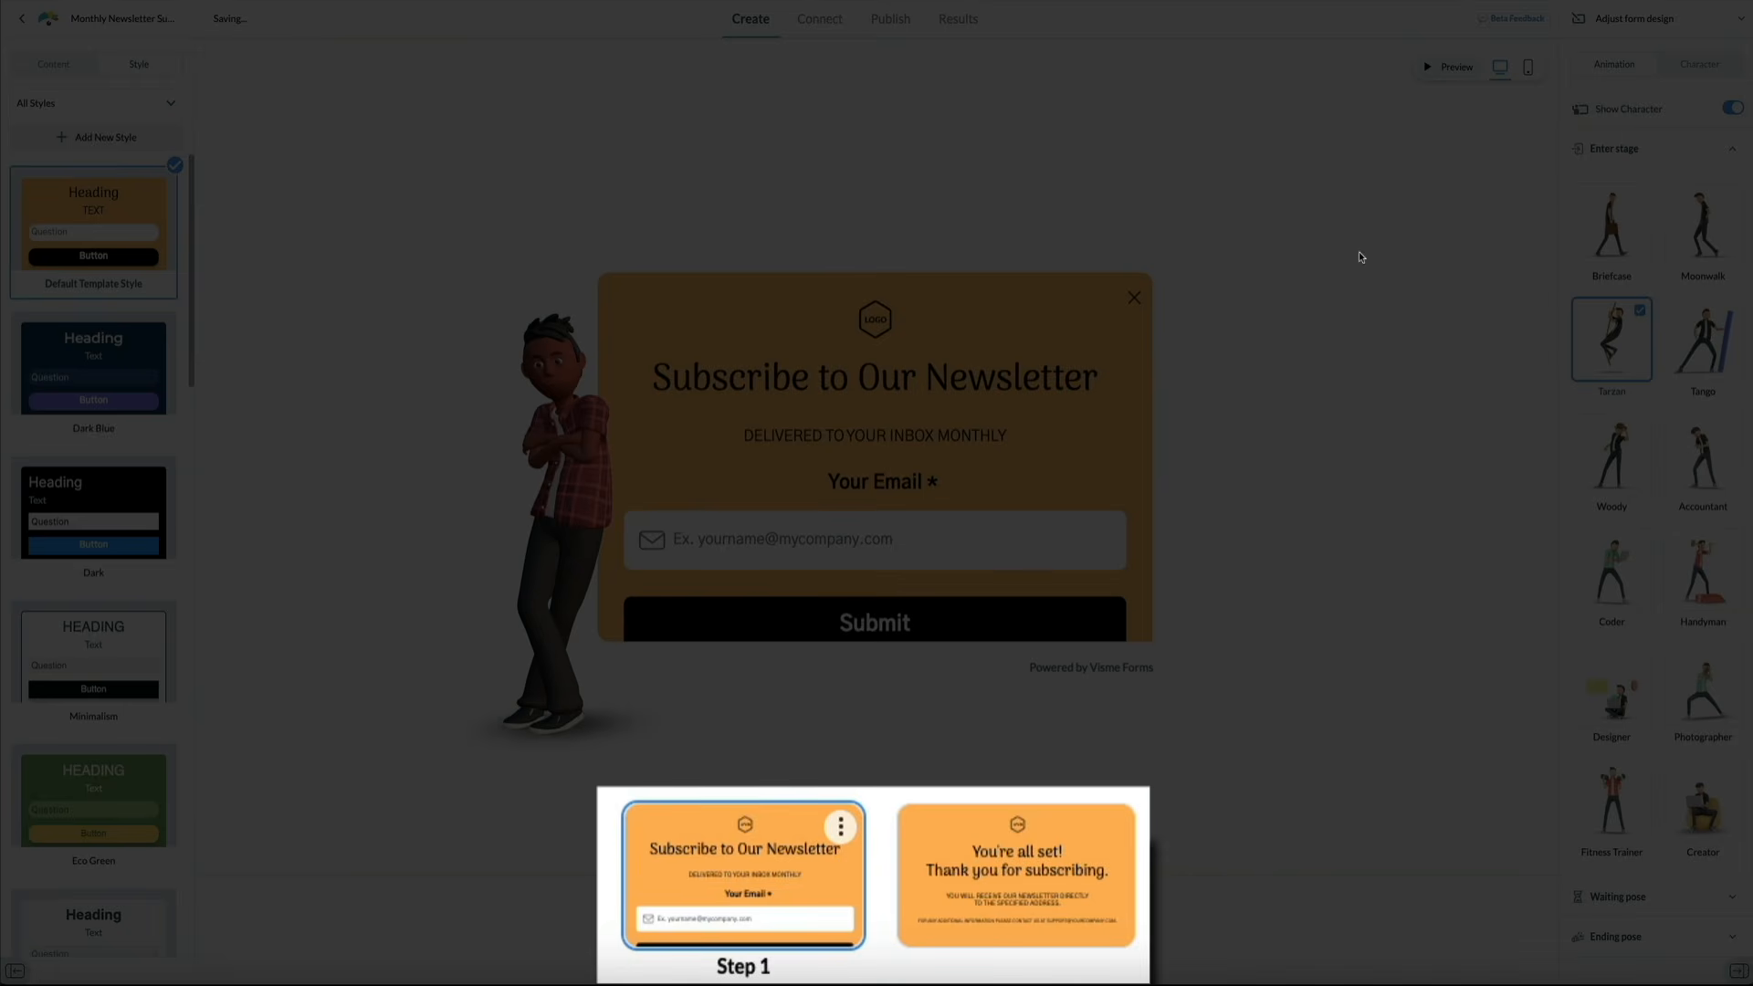
click(1019, 882)
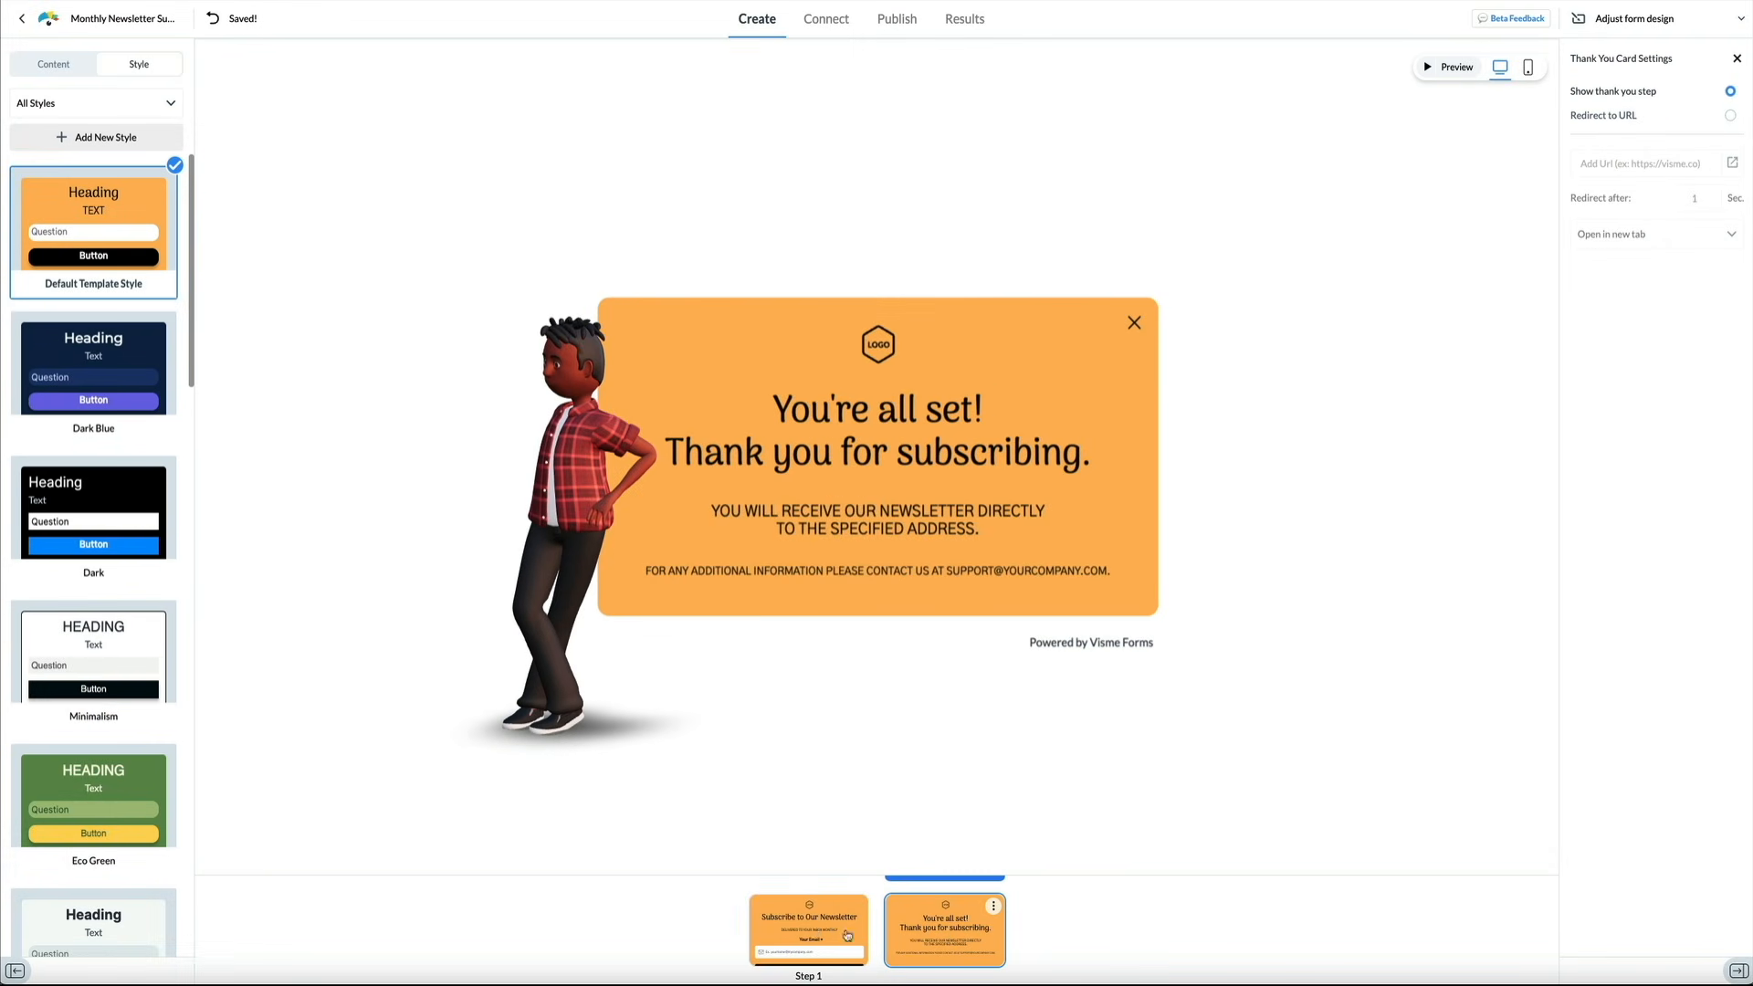
Switch the canvas back to the form's Step 1 Subscribe card
click(813, 929)
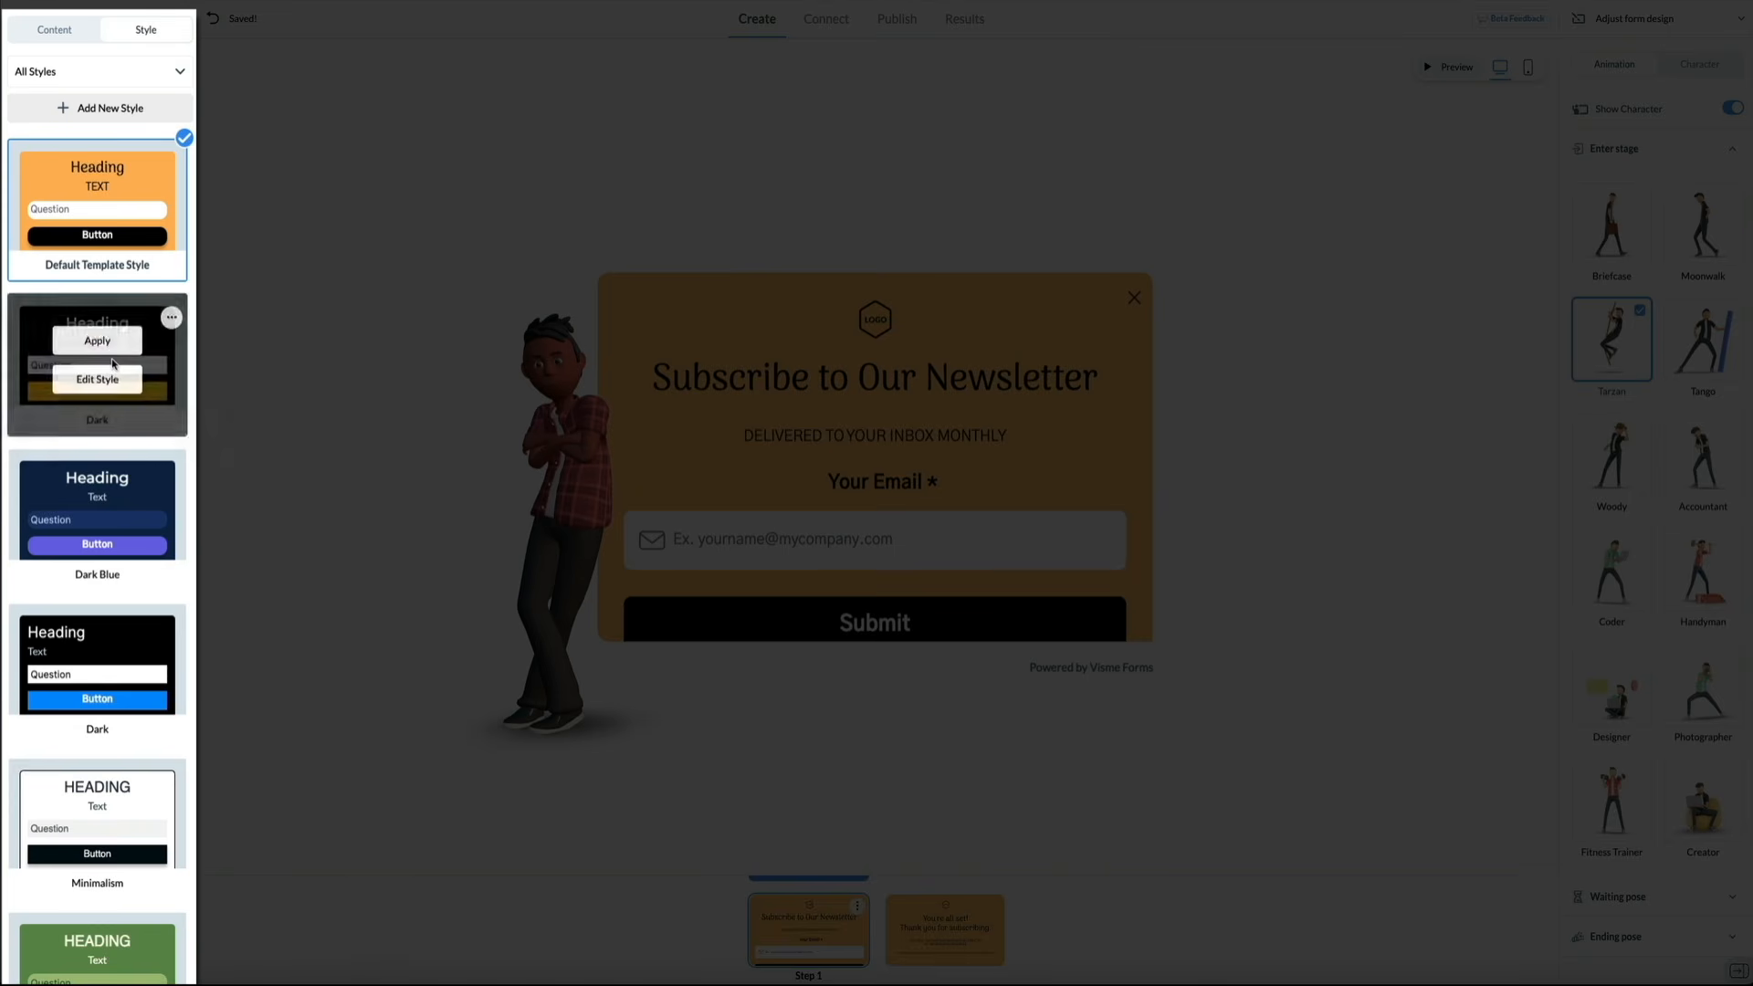
Apply the Dark style to the newsletter form and open its style settings for editing
scroll(112, 382, down, 3)
scroll(112, 382, down, 4)
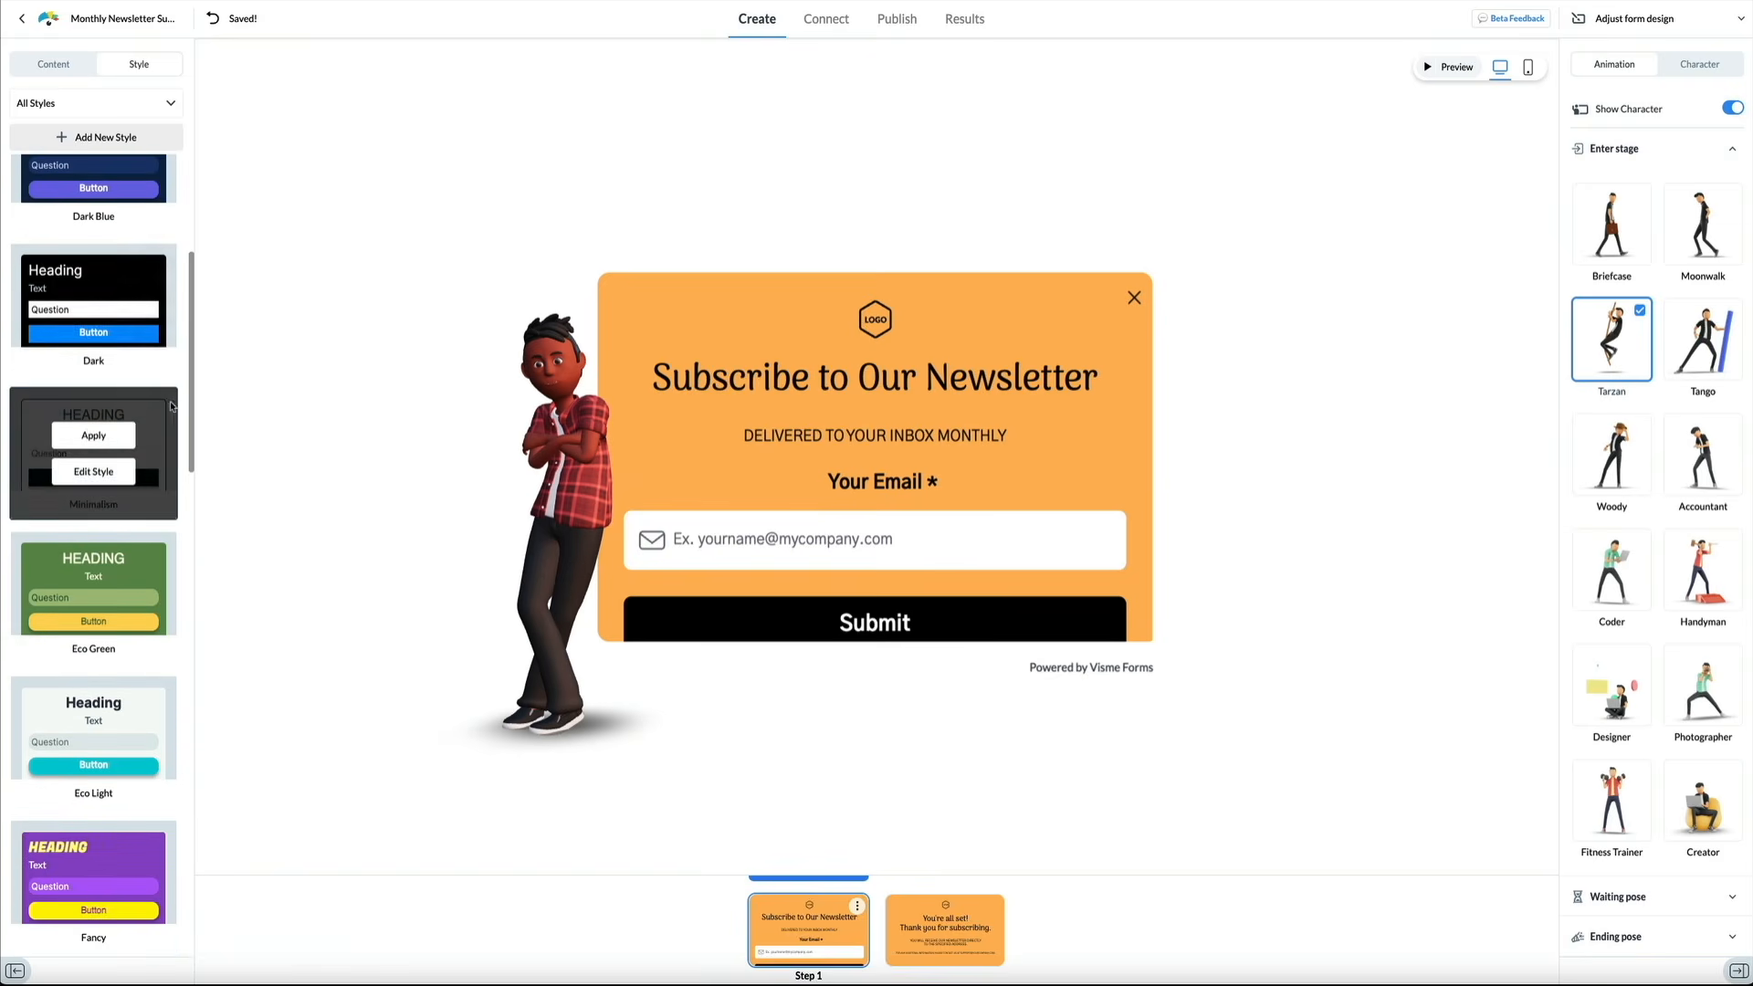
scroll(187, 408, down, 3)
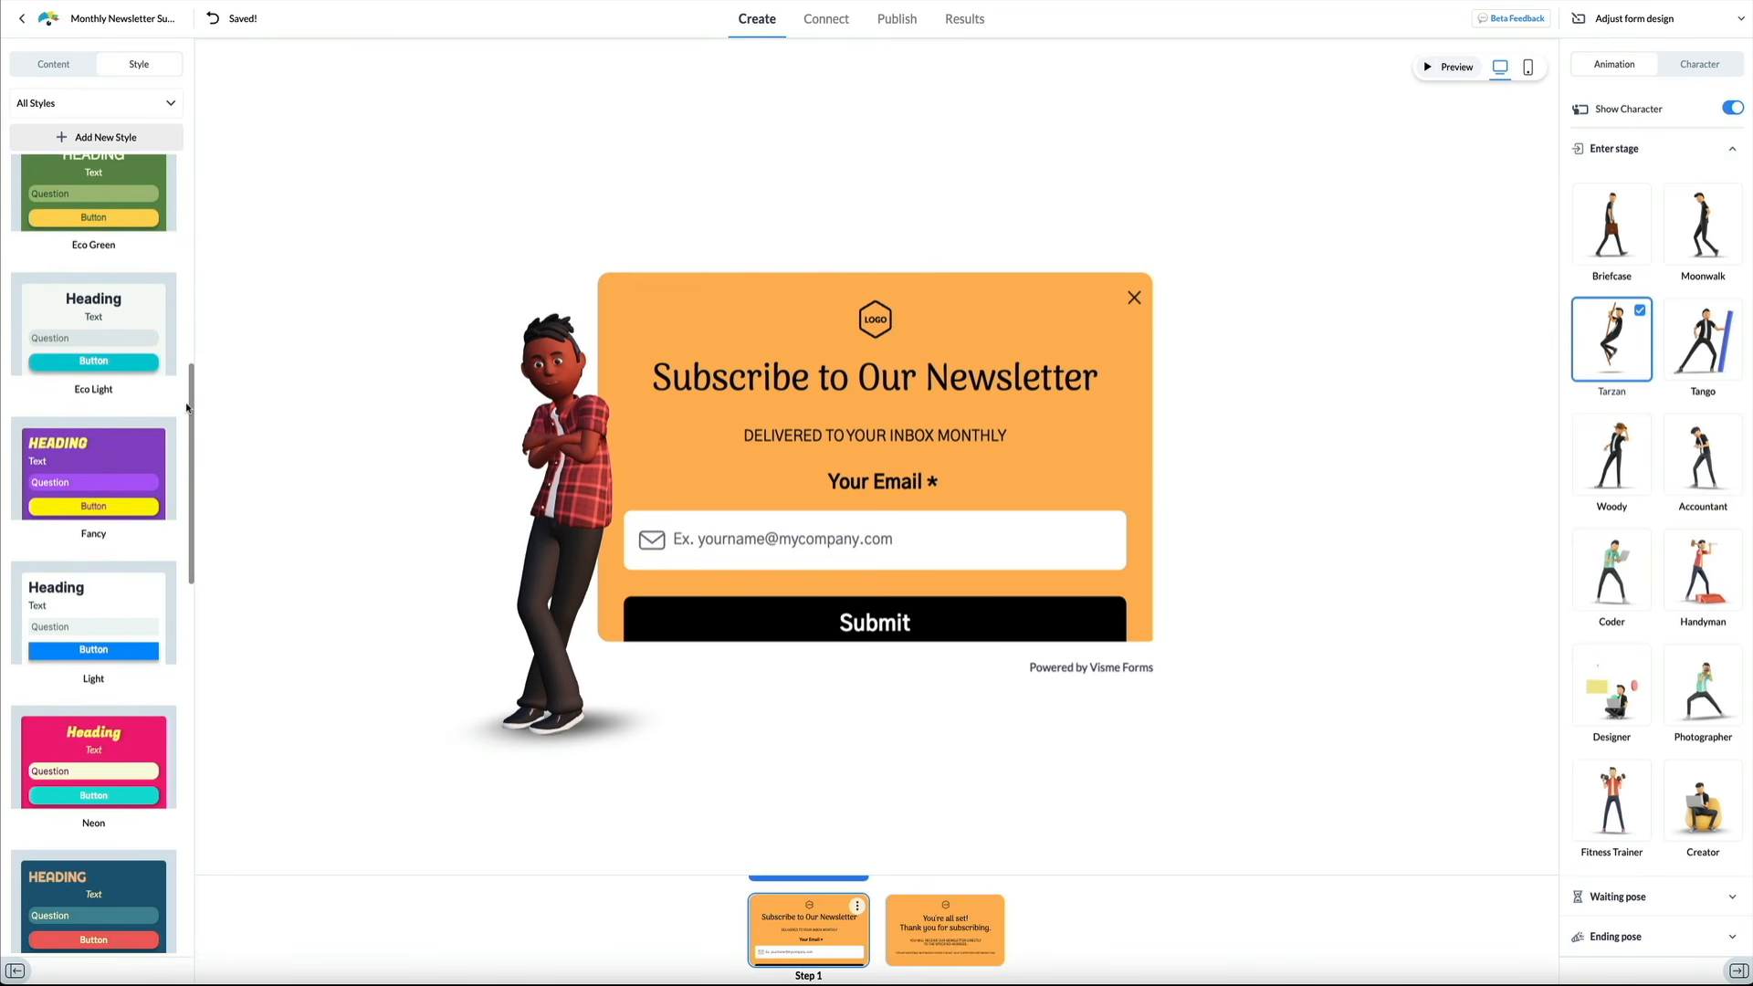
scroll(186, 408, down, 5)
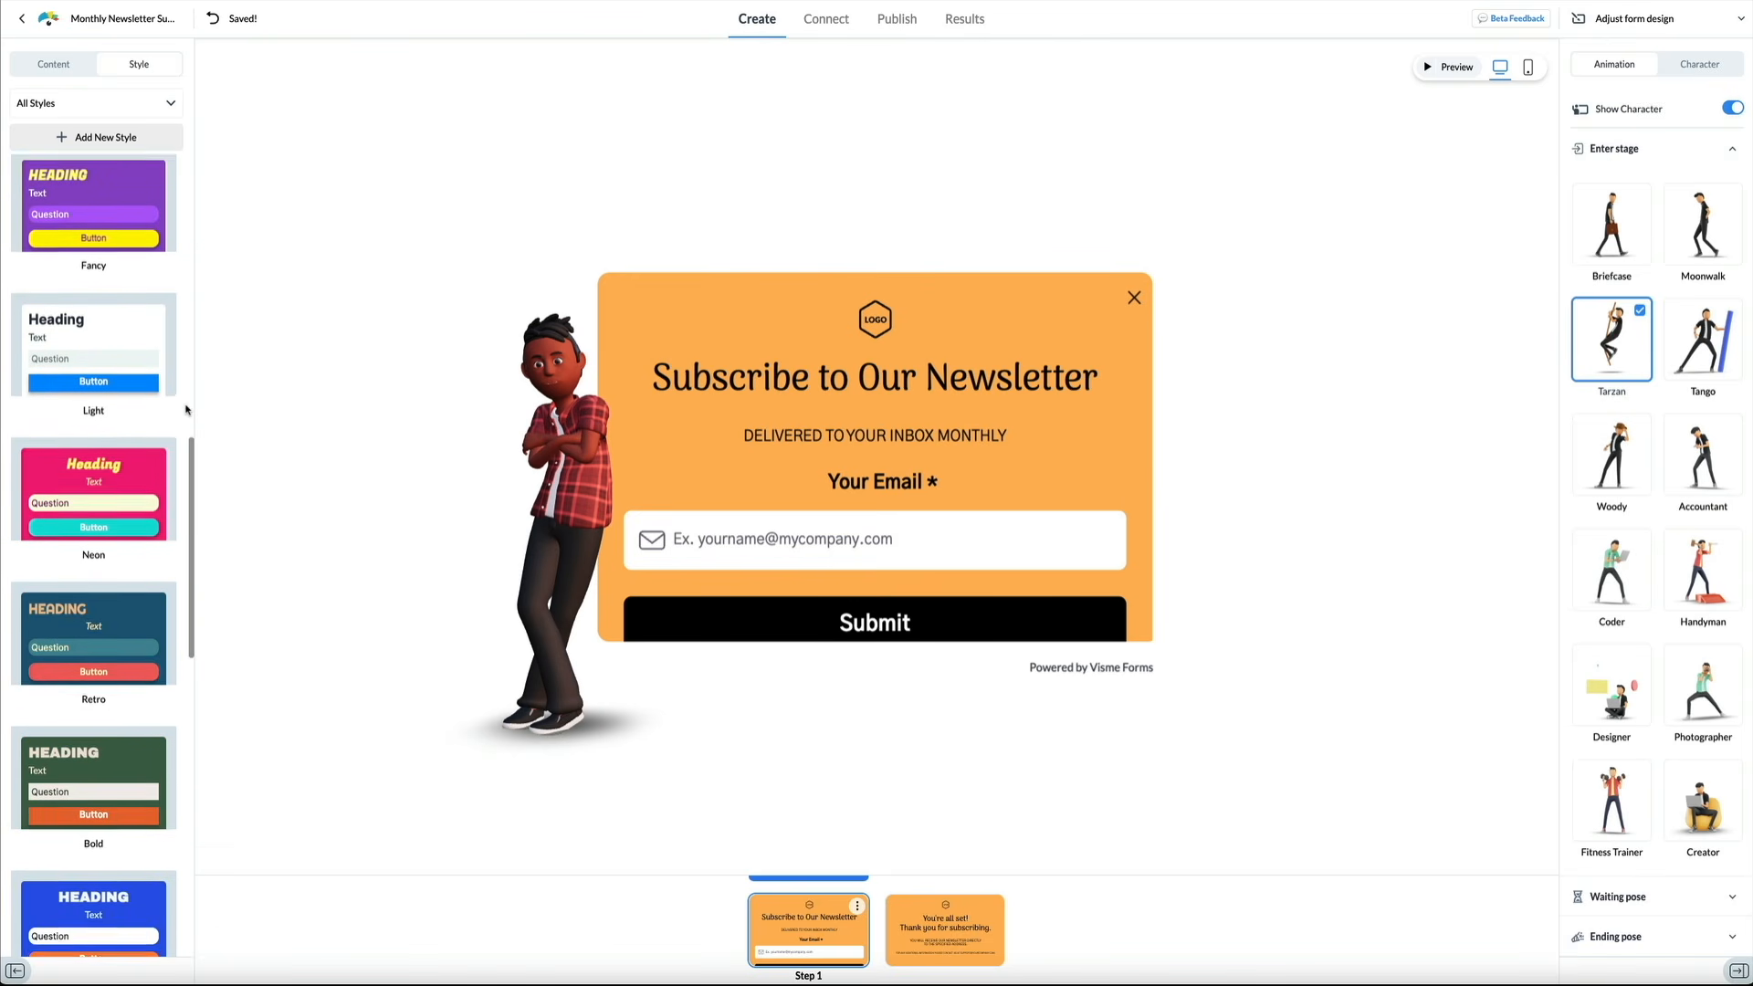
scroll(186, 408, down, 4)
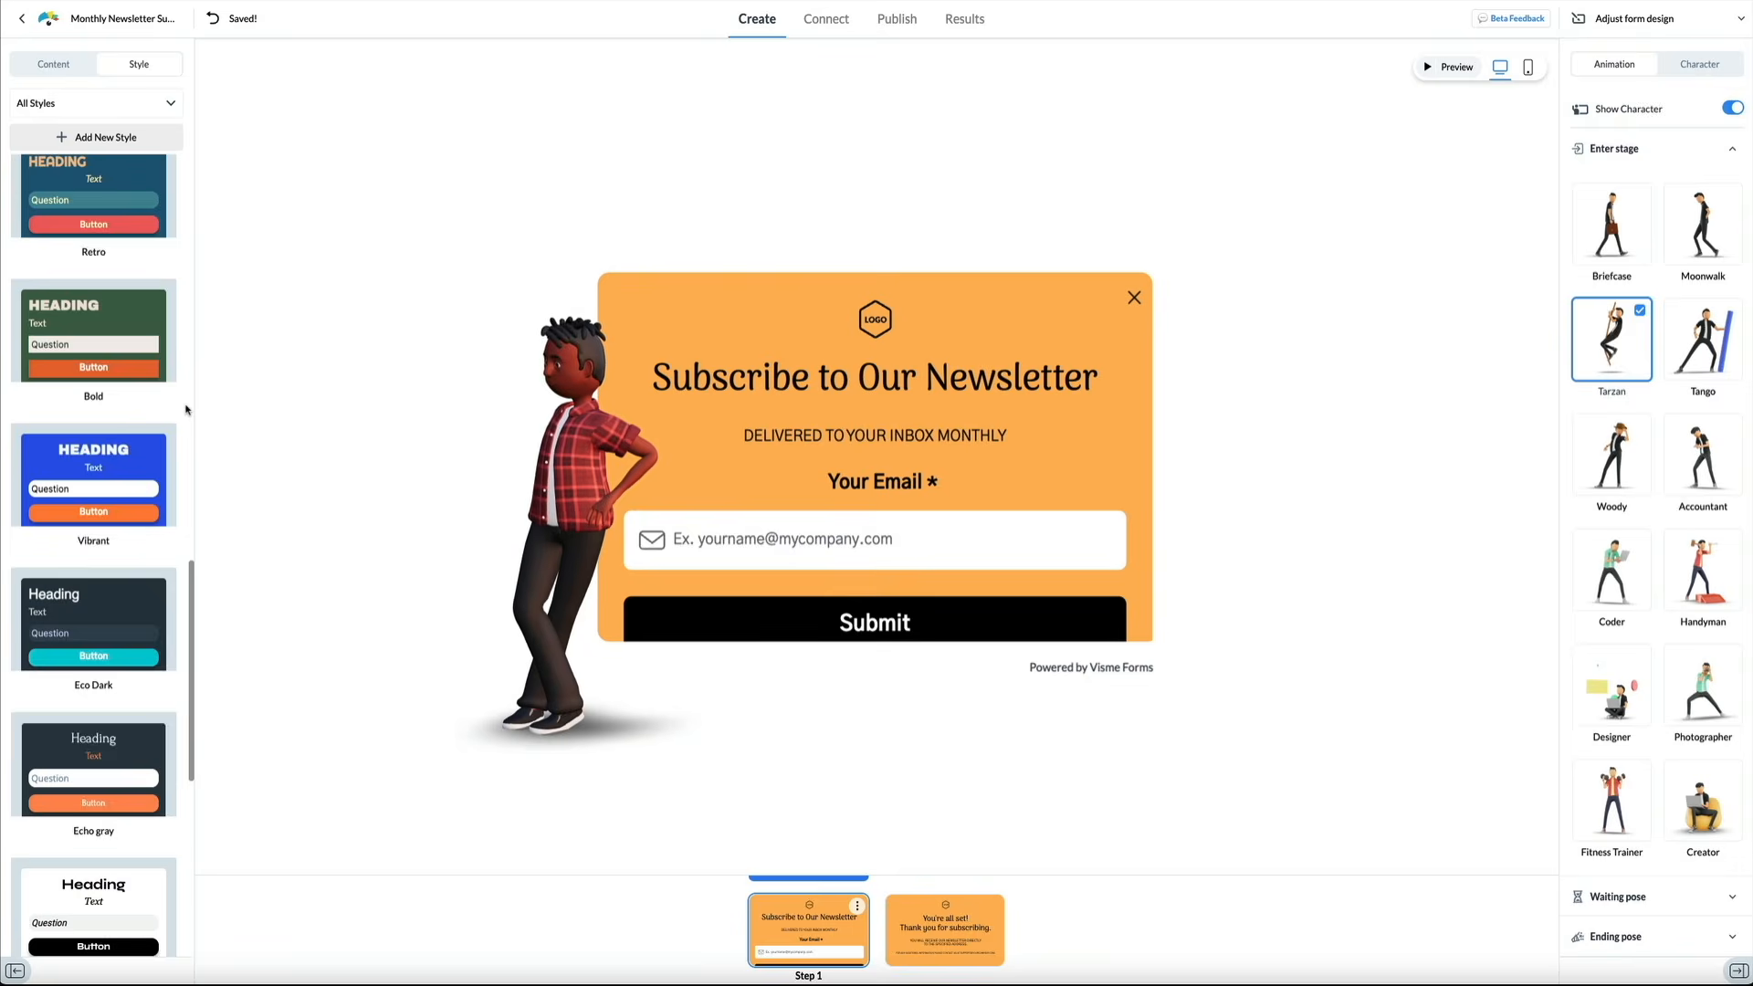
scroll(185, 410, up, 4)
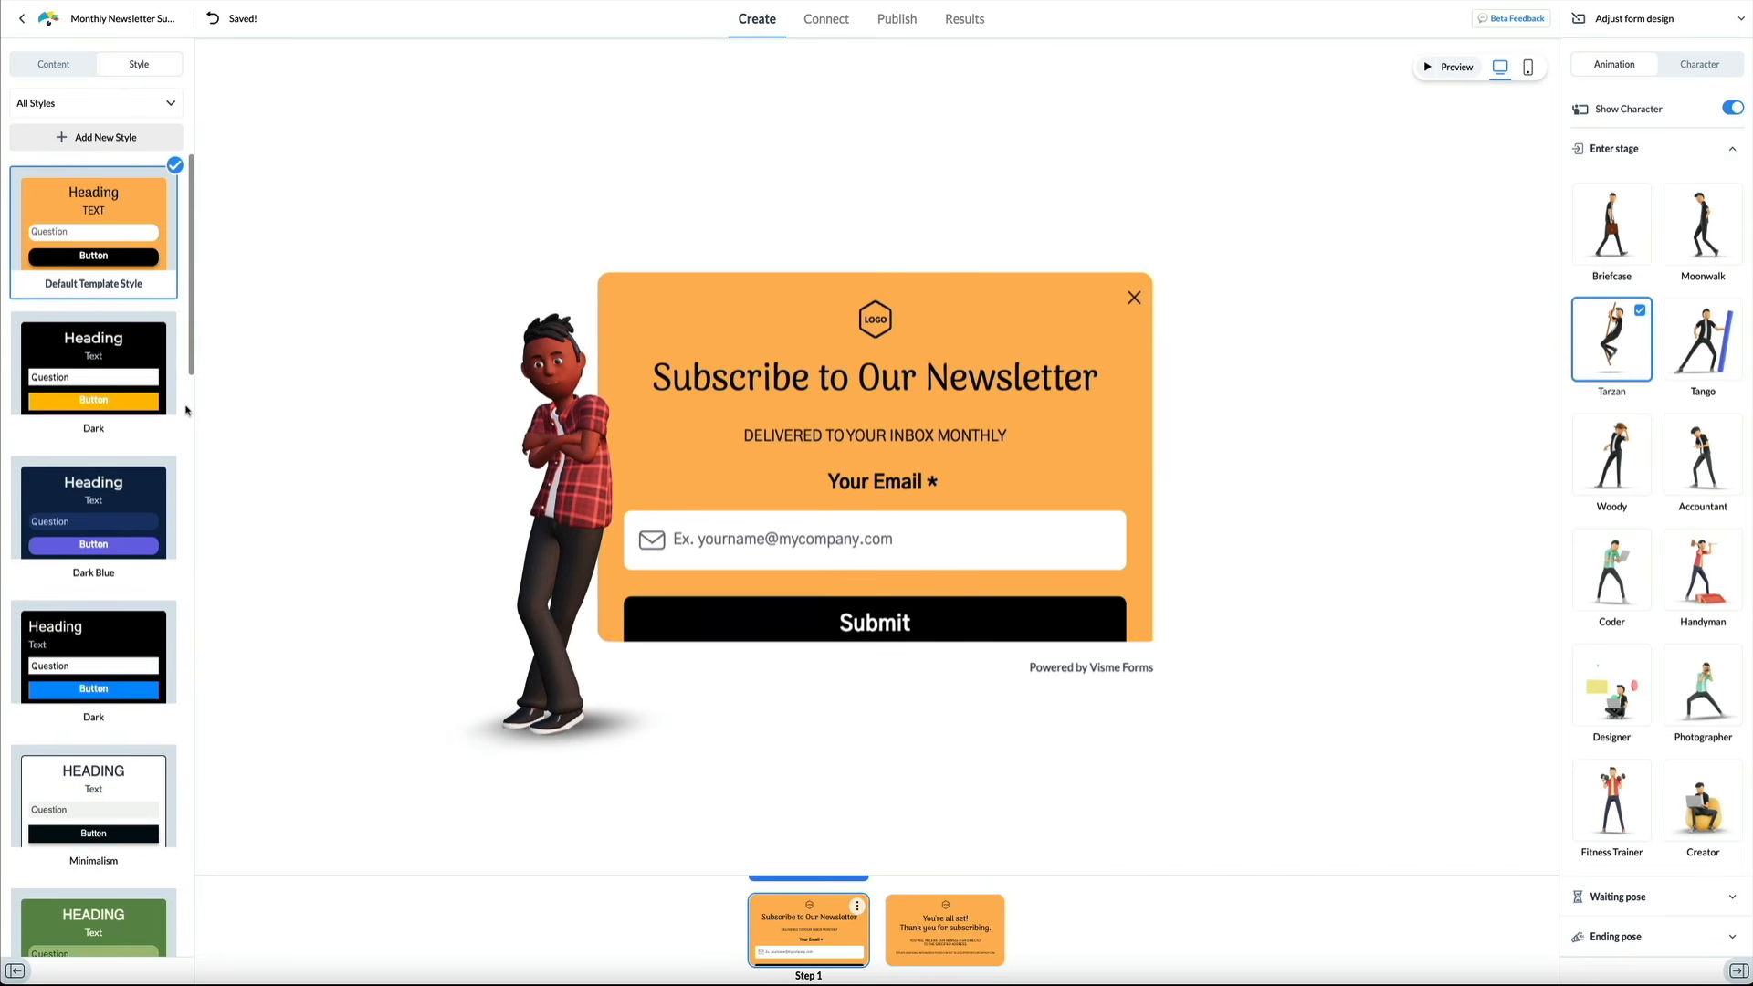
mouse_move(176, 395)
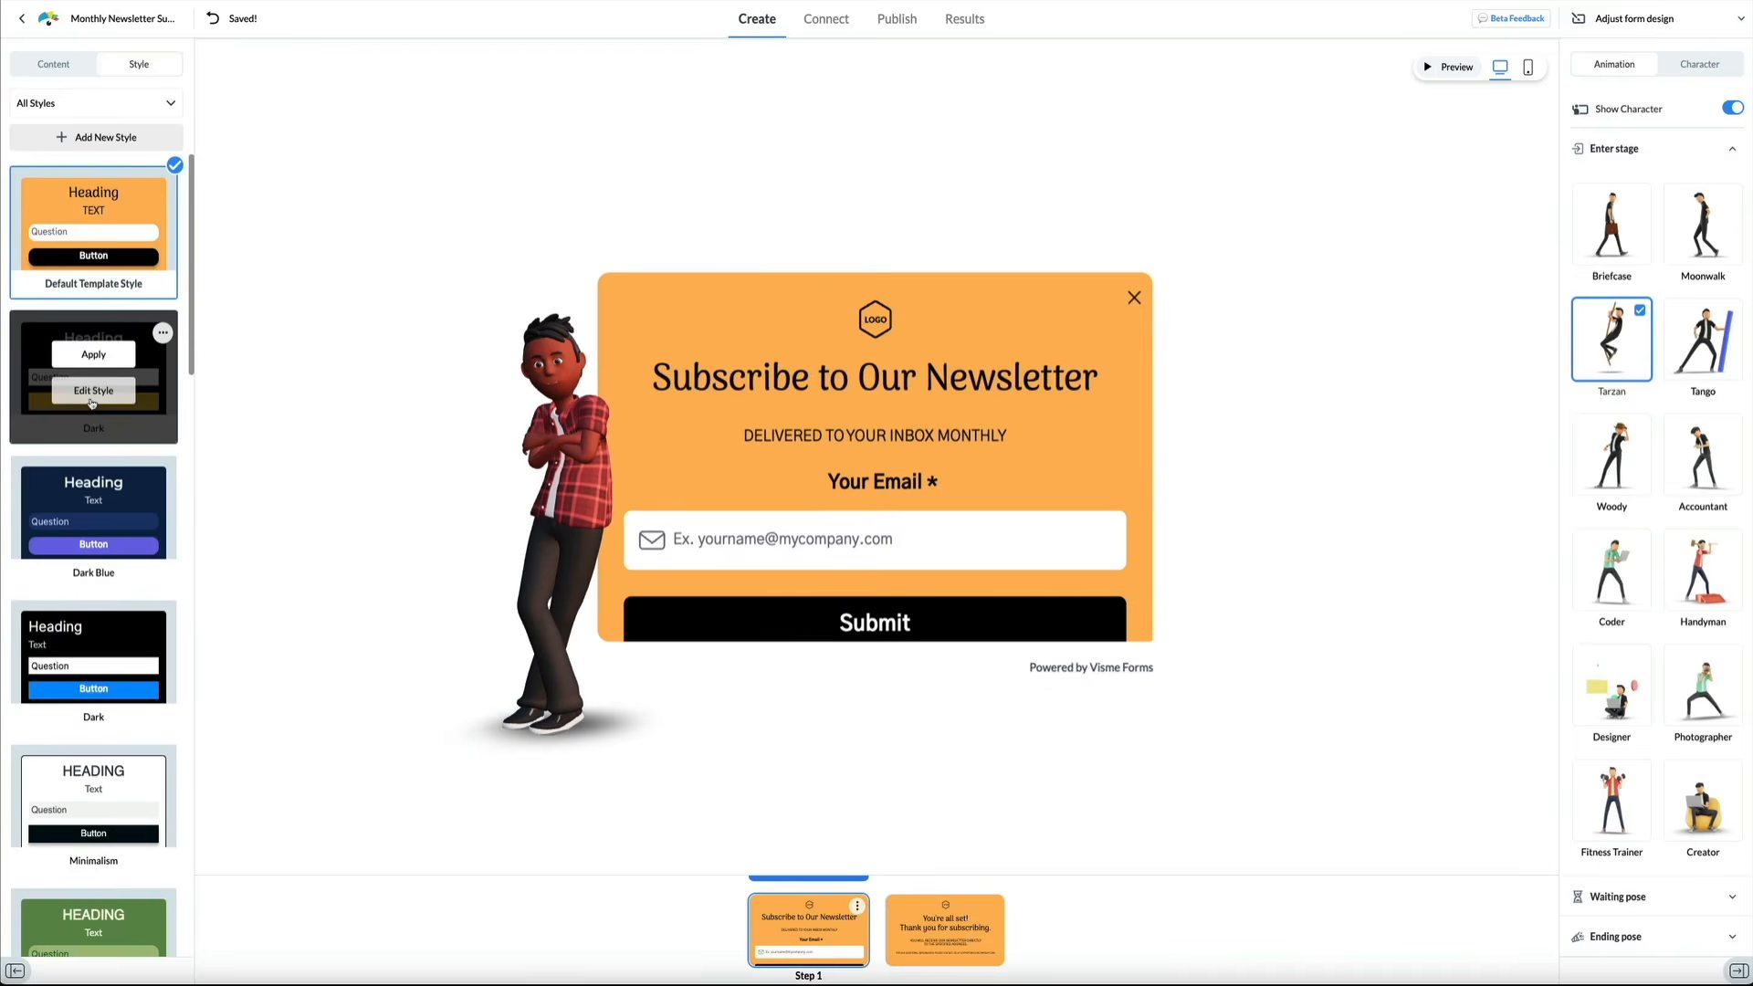
click(91, 400)
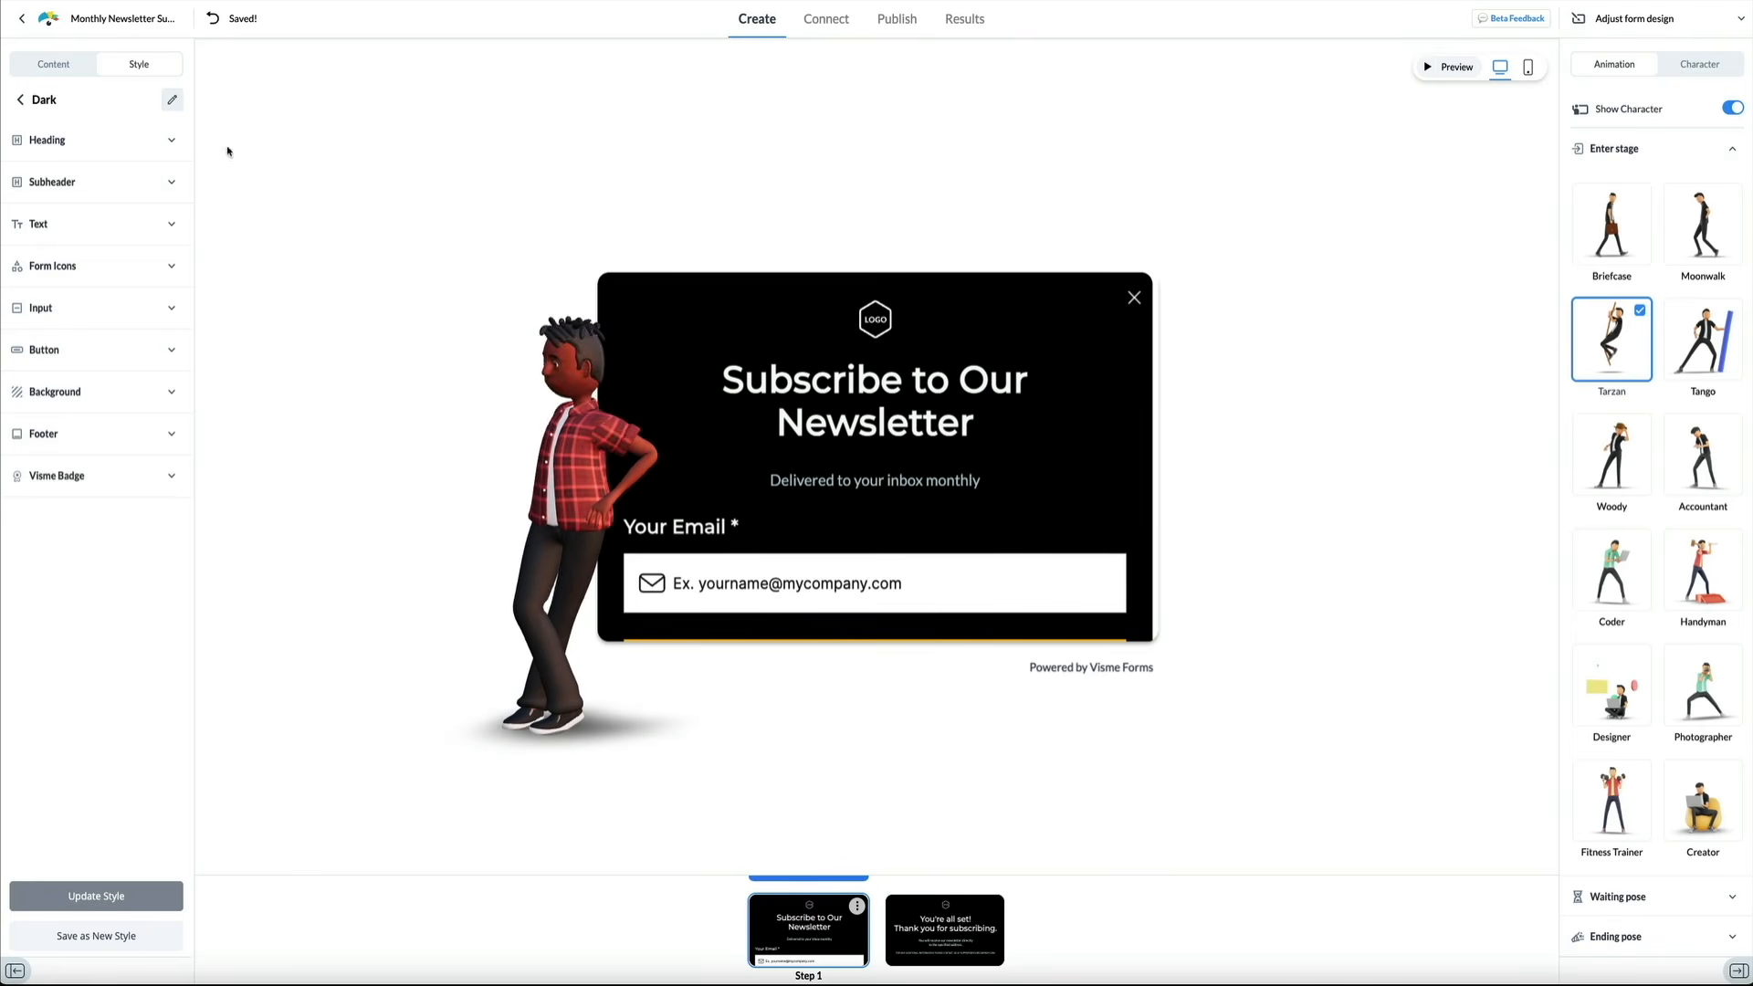
click(172, 139)
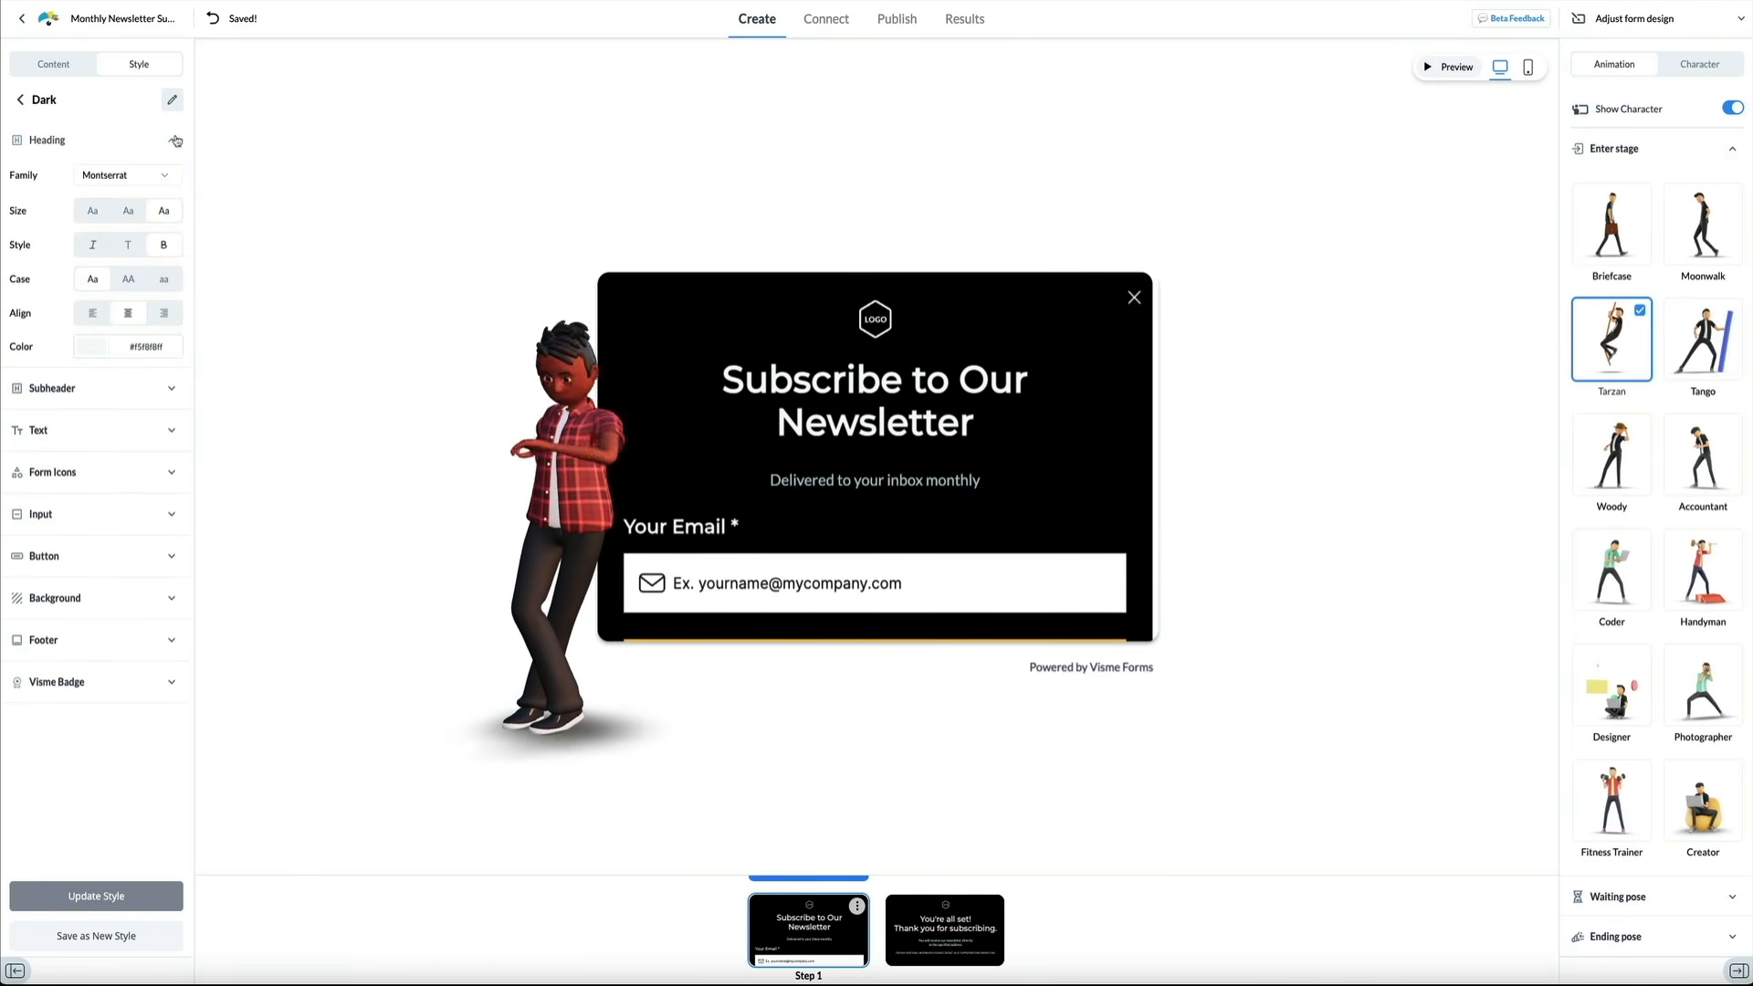
click(168, 176)
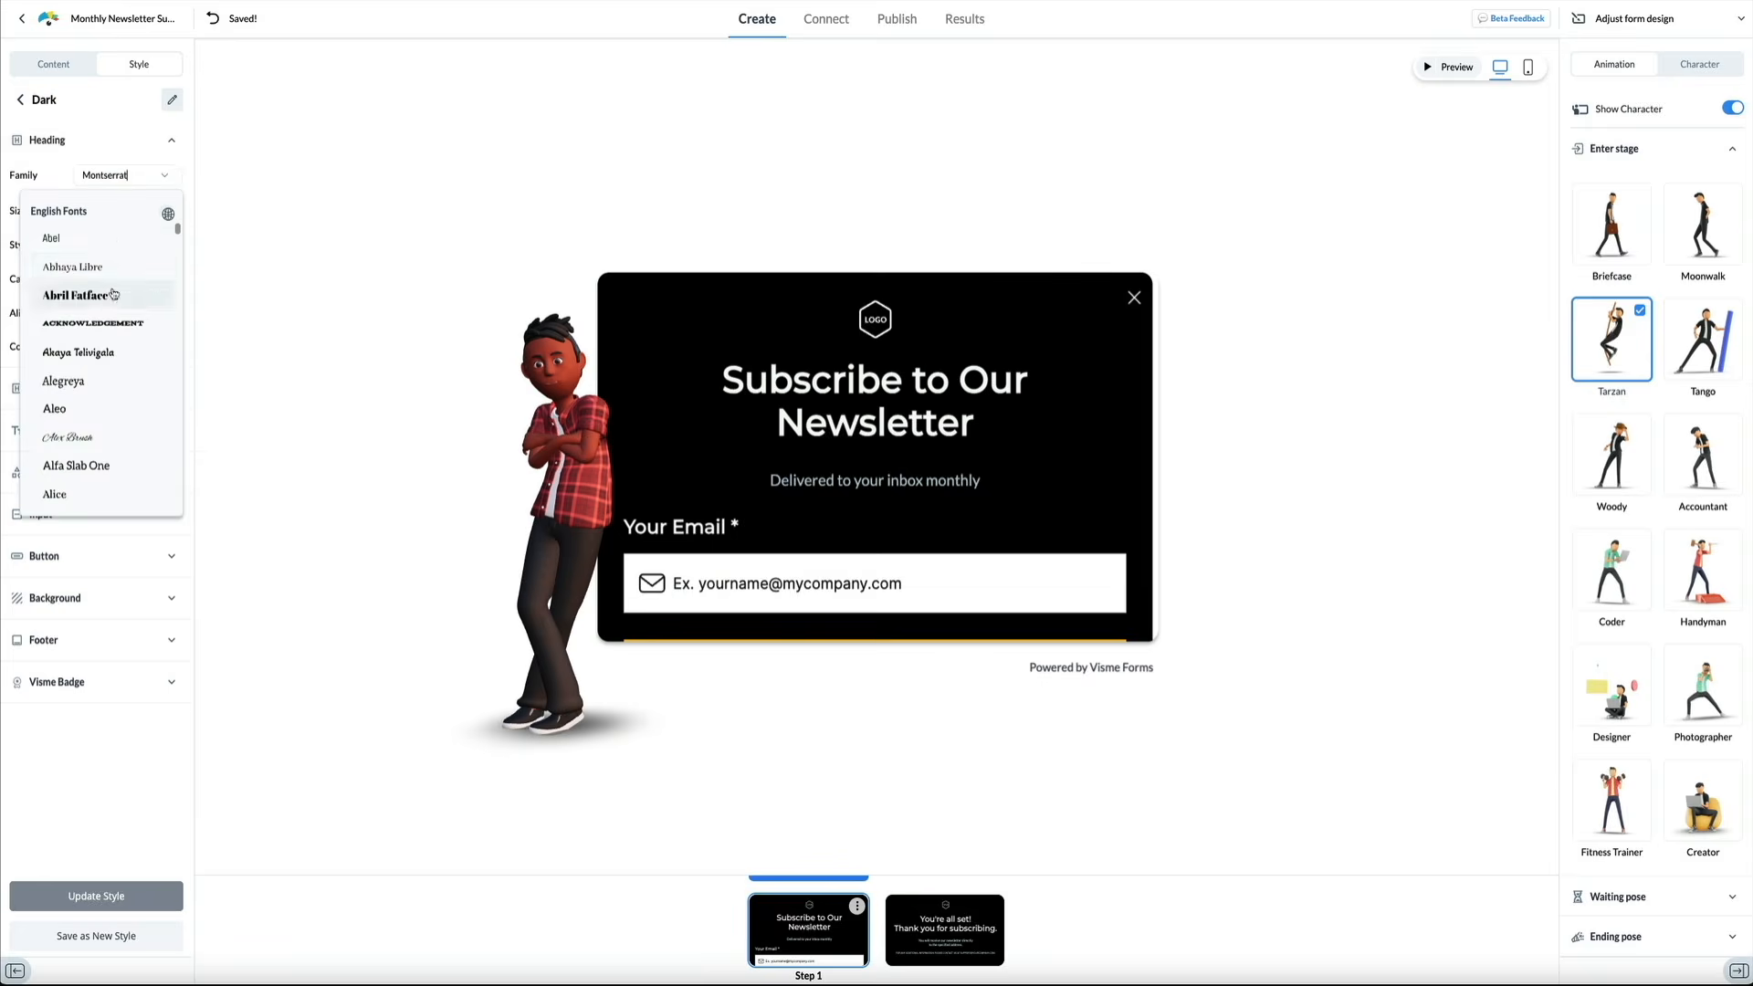
click(113, 294)
click(170, 171)
click(71, 442)
click(162, 174)
click(88, 445)
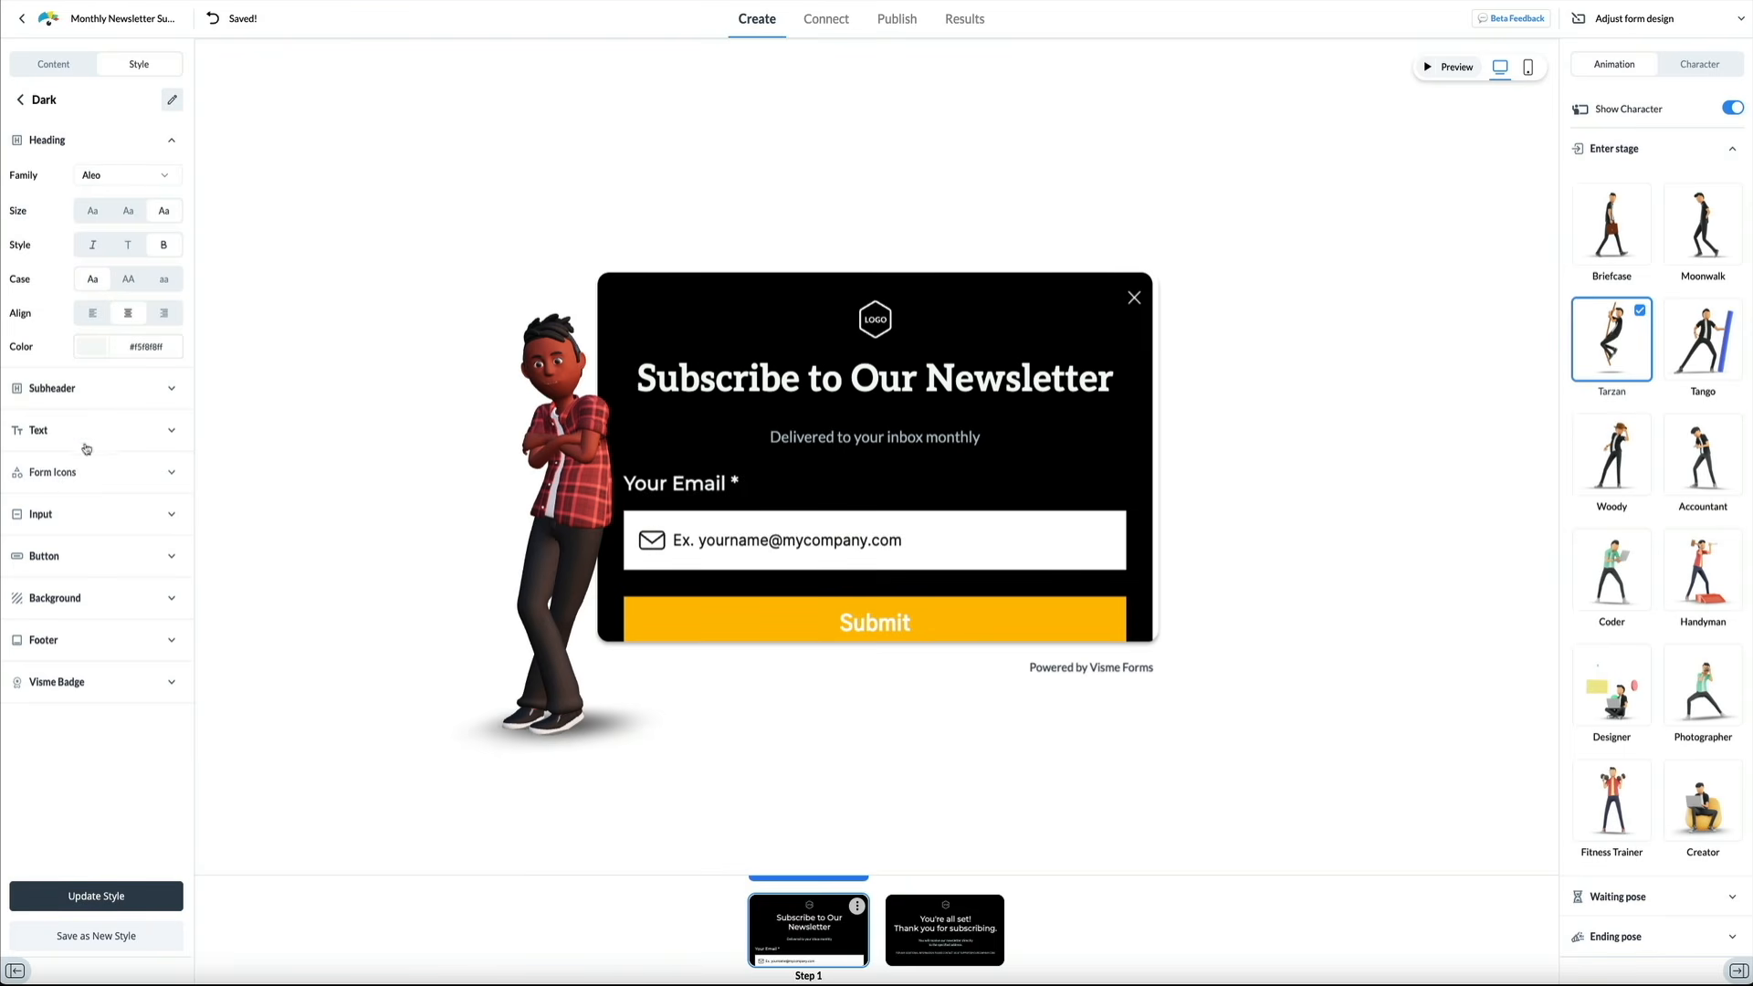
click(137, 174)
scroll(91, 402, down, 10)
click(97, 264)
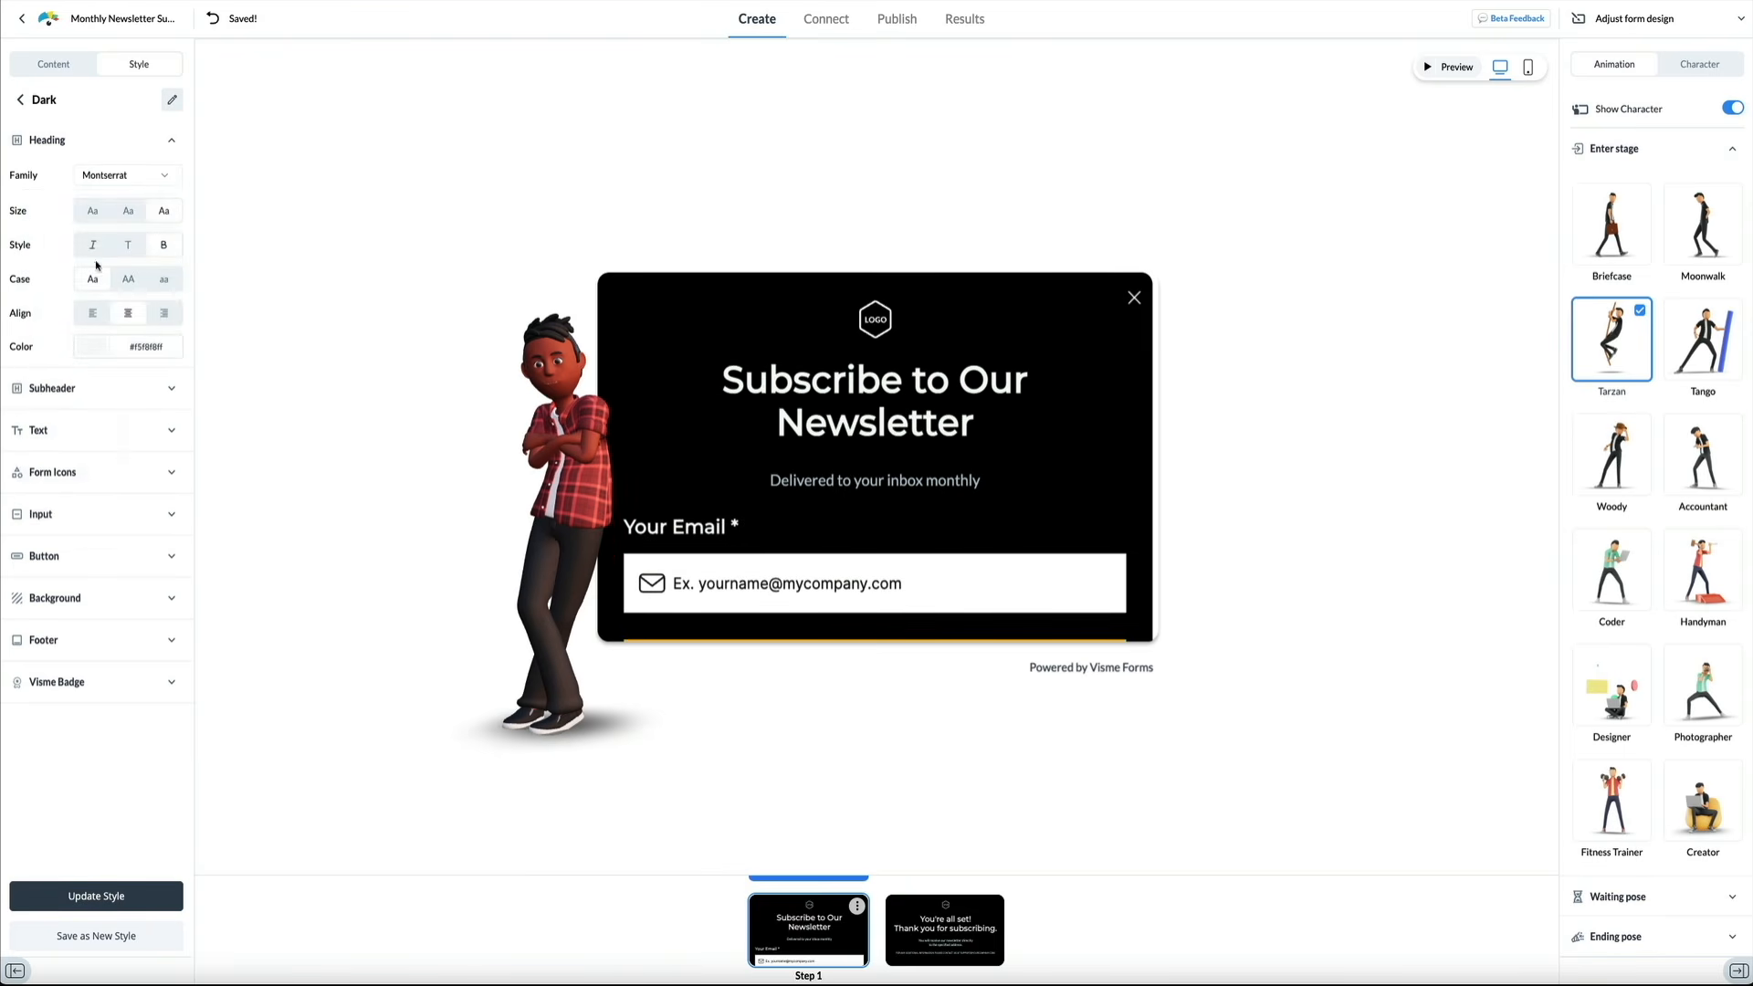
click(170, 140)
click(179, 351)
click(91, 598)
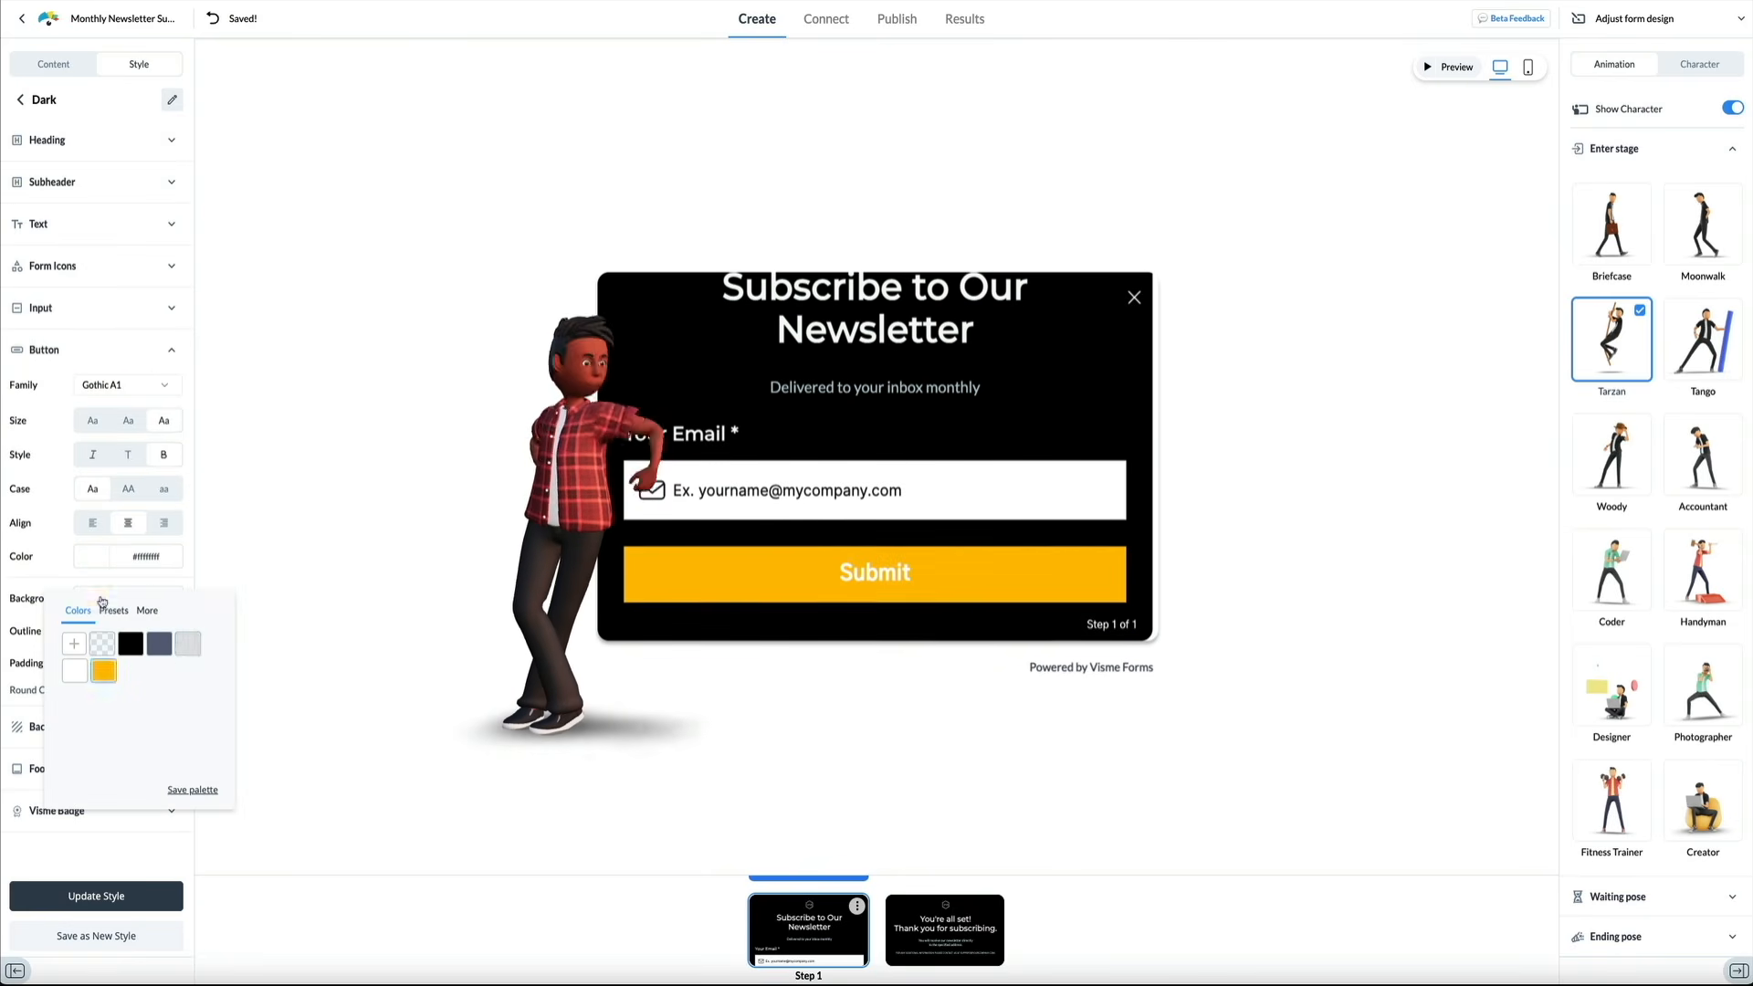
click(191, 549)
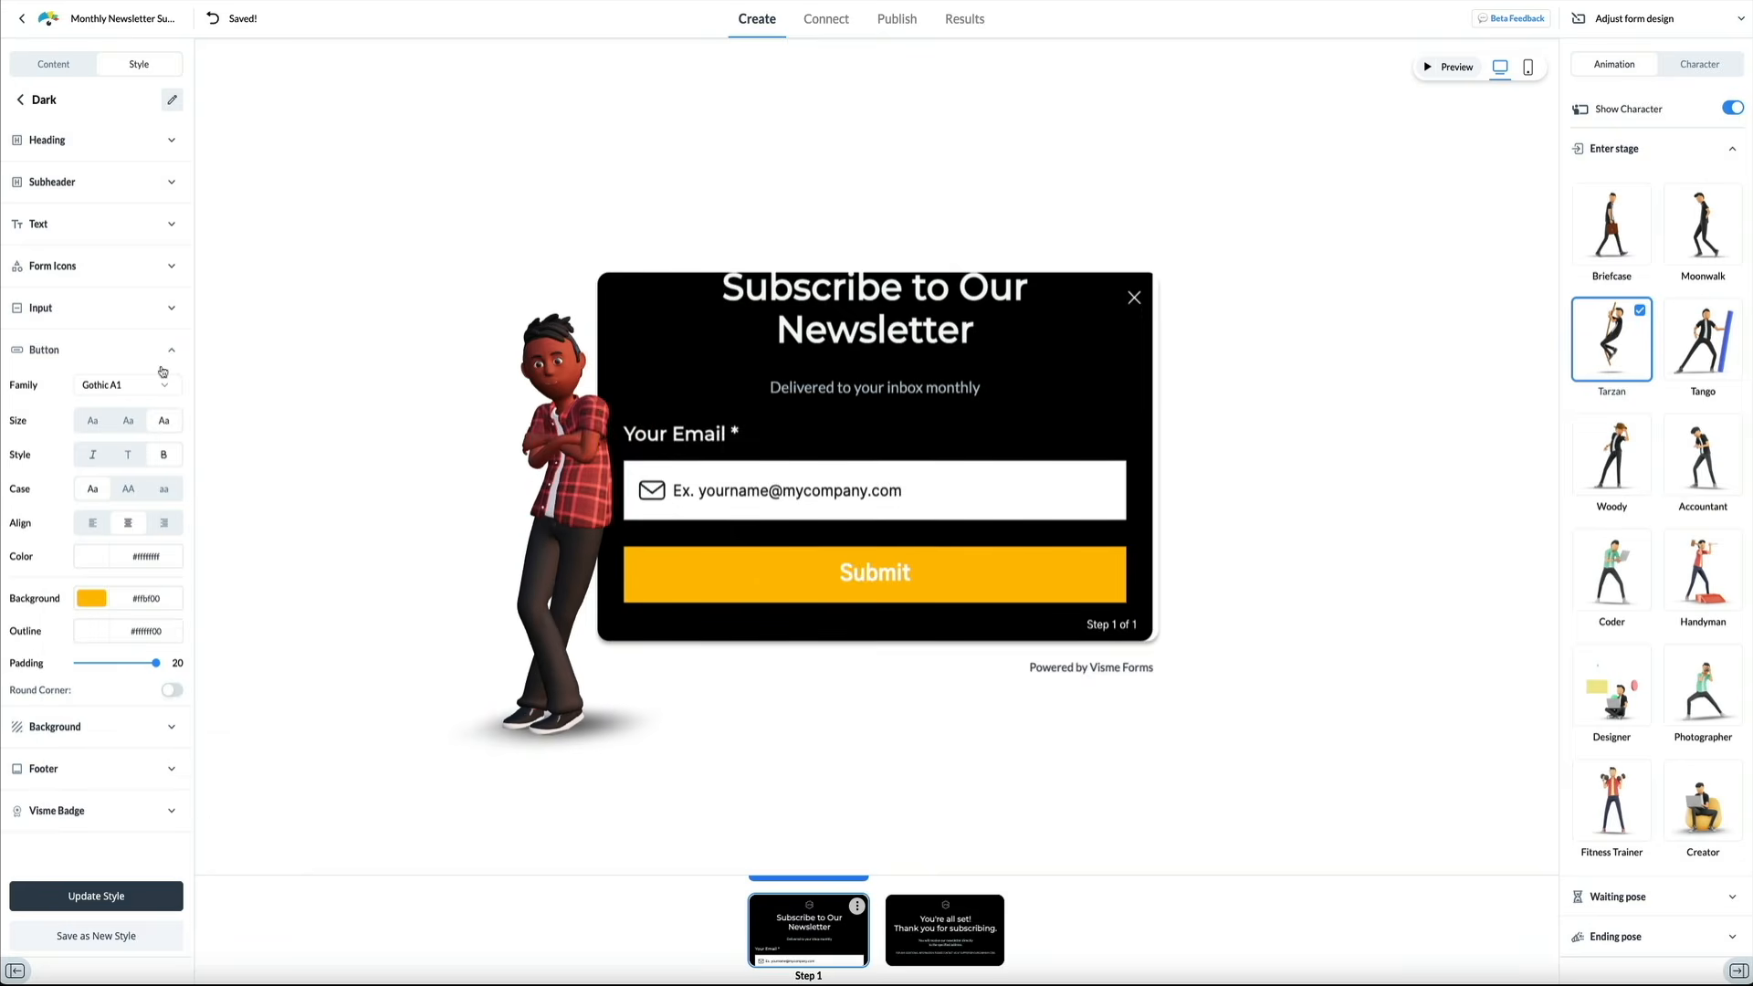
click(124, 384)
click(103, 570)
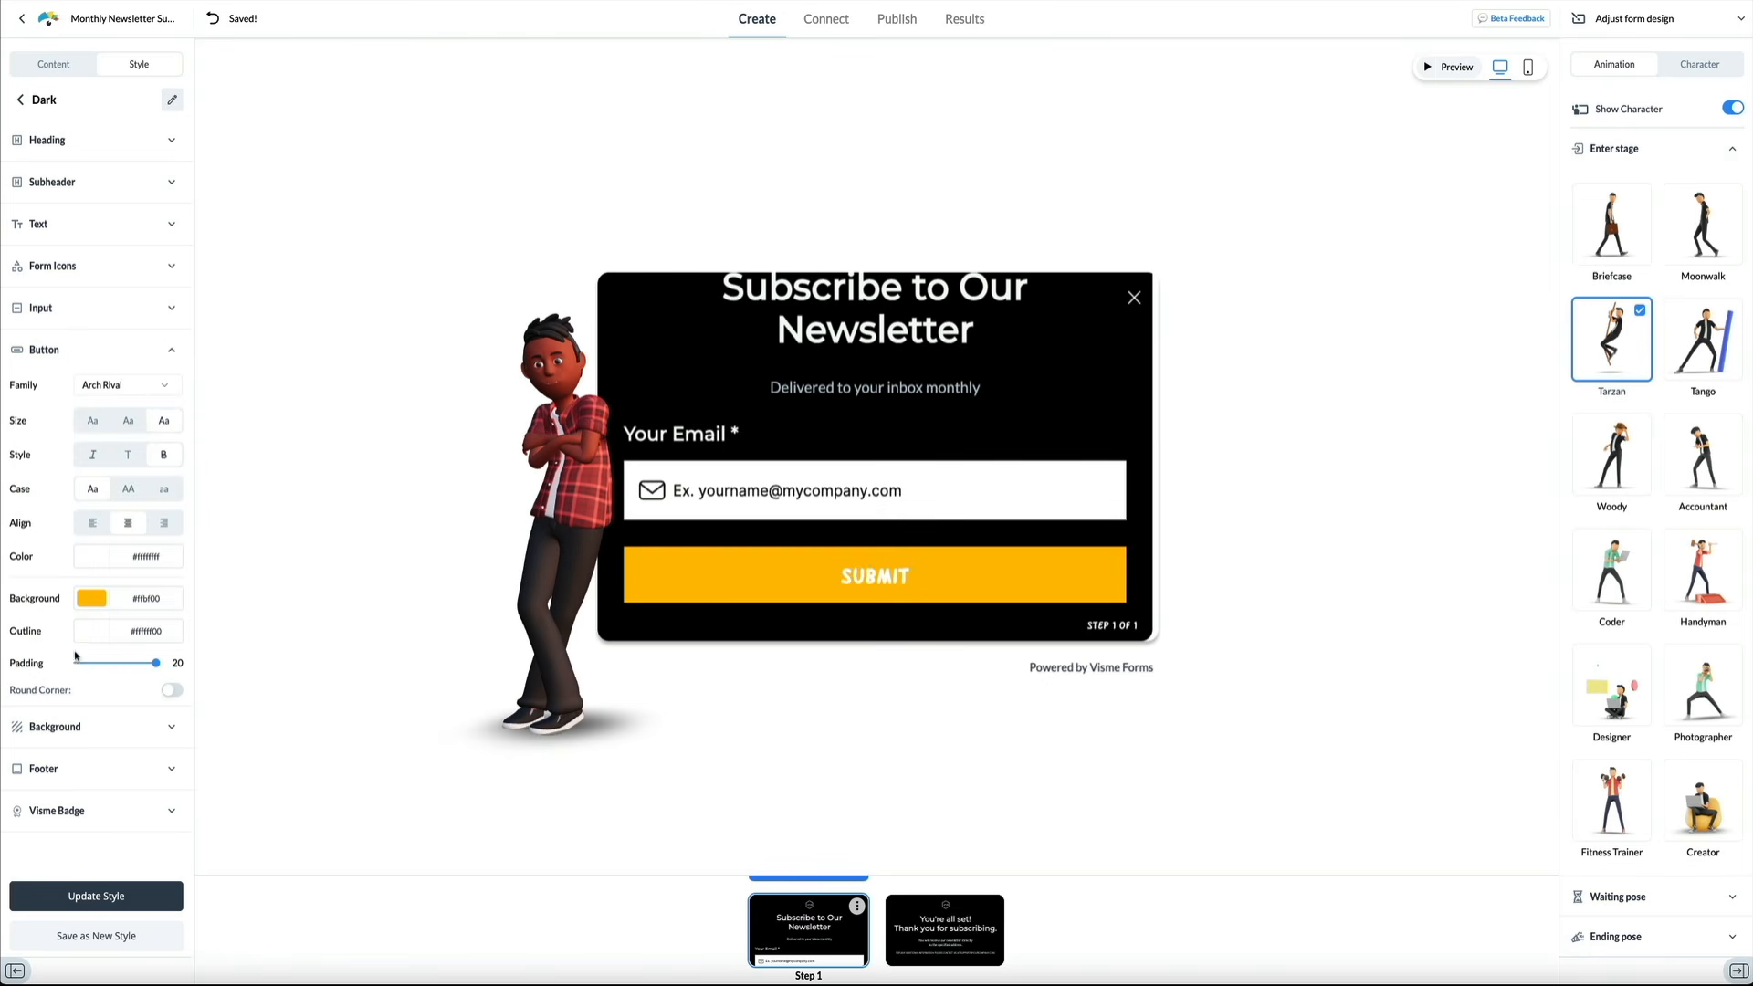
click(124, 385)
click(114, 493)
click(216, 22)
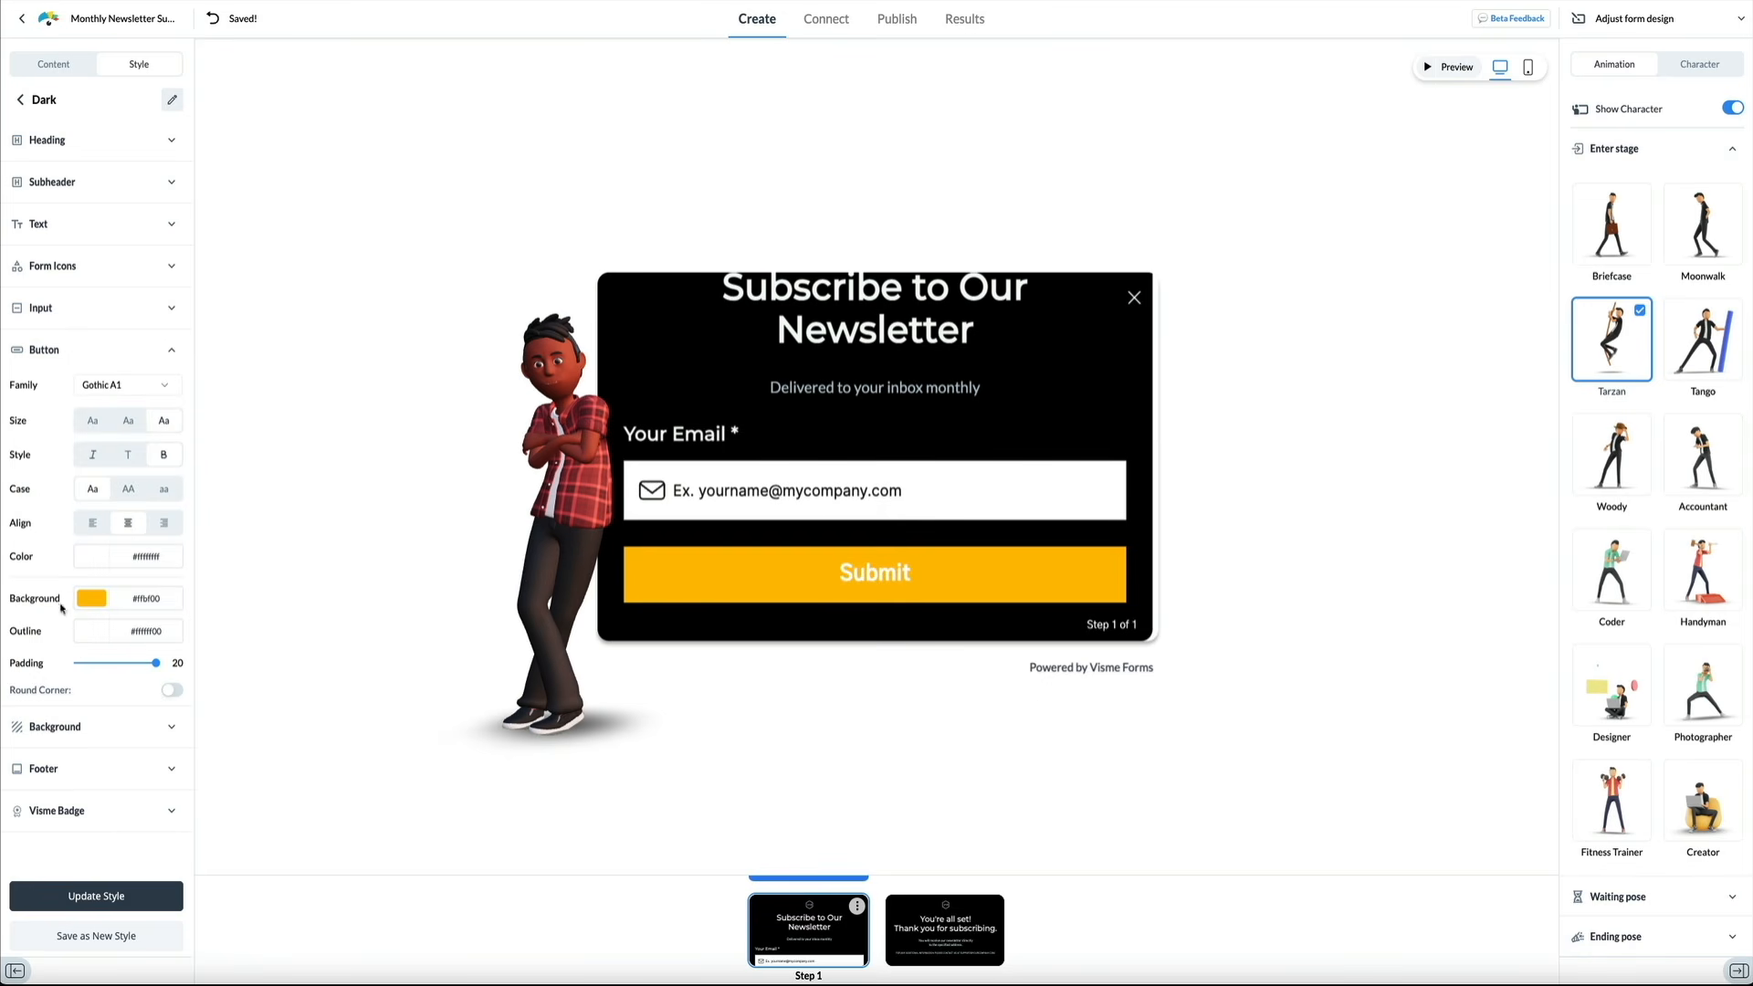
drag(155, 663, 102, 656)
click(173, 691)
click(173, 691)
click(172, 350)
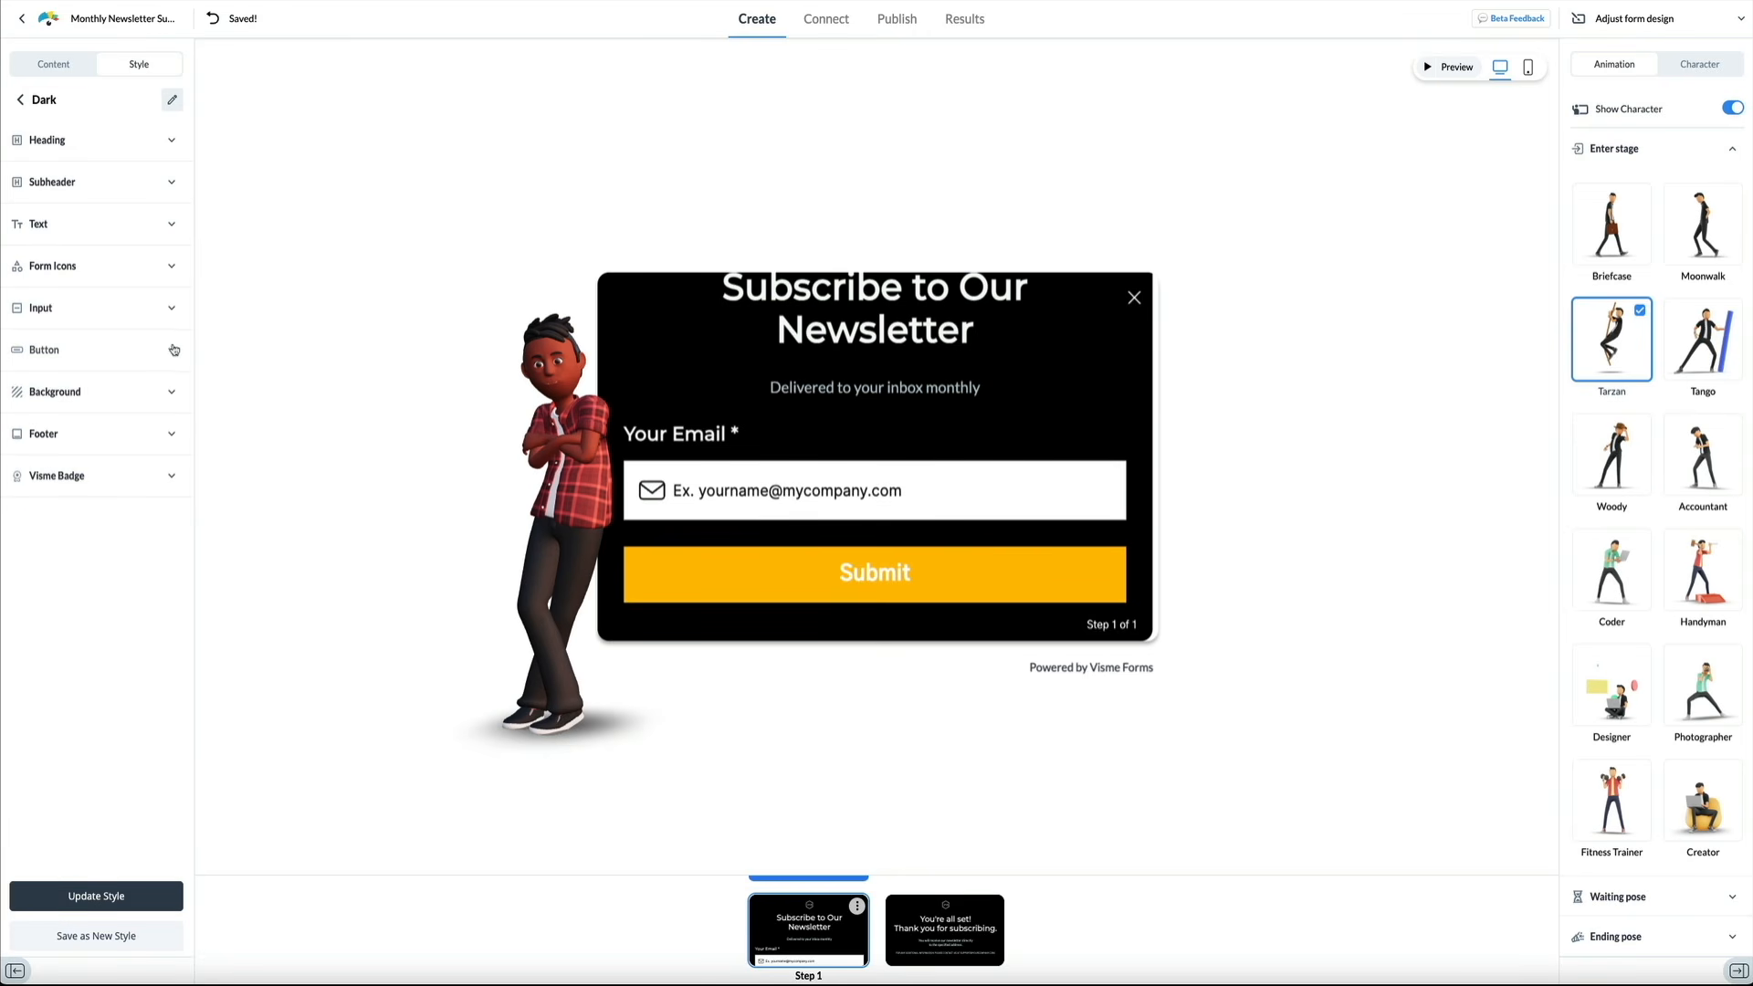
Toggle the Hide "Powered by Visme Forms" badge option a few times, leaving the badge hidden
click(171, 479)
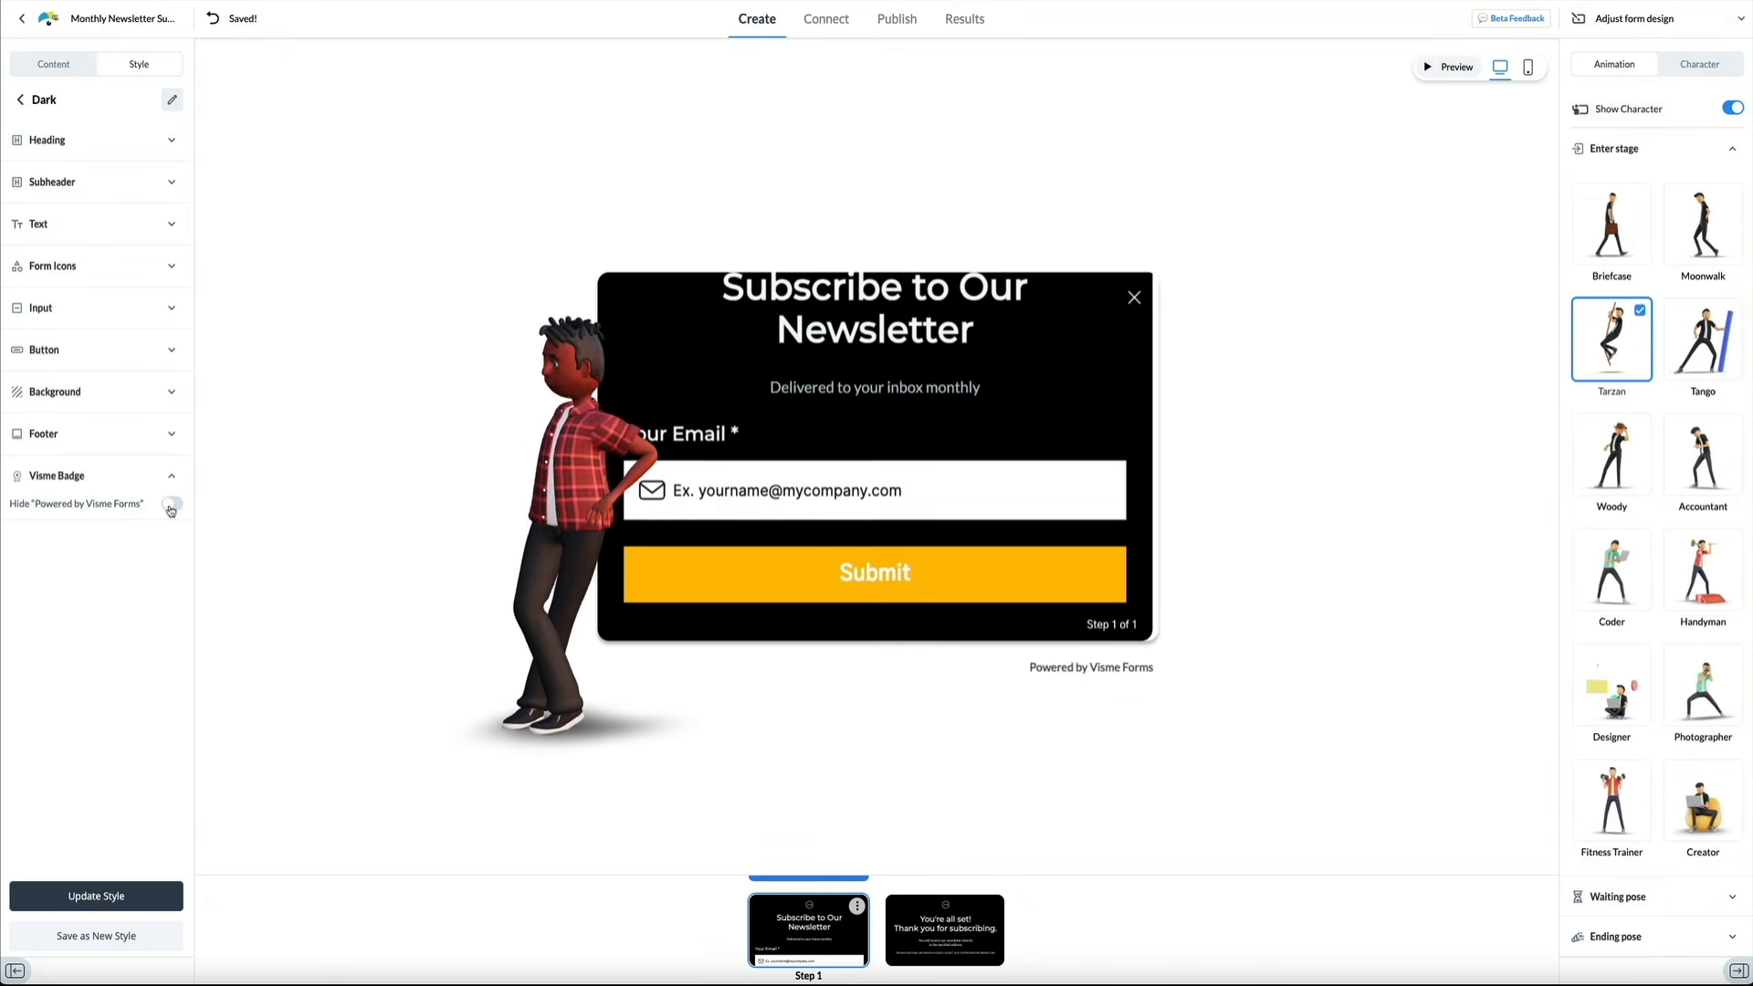
click(170, 507)
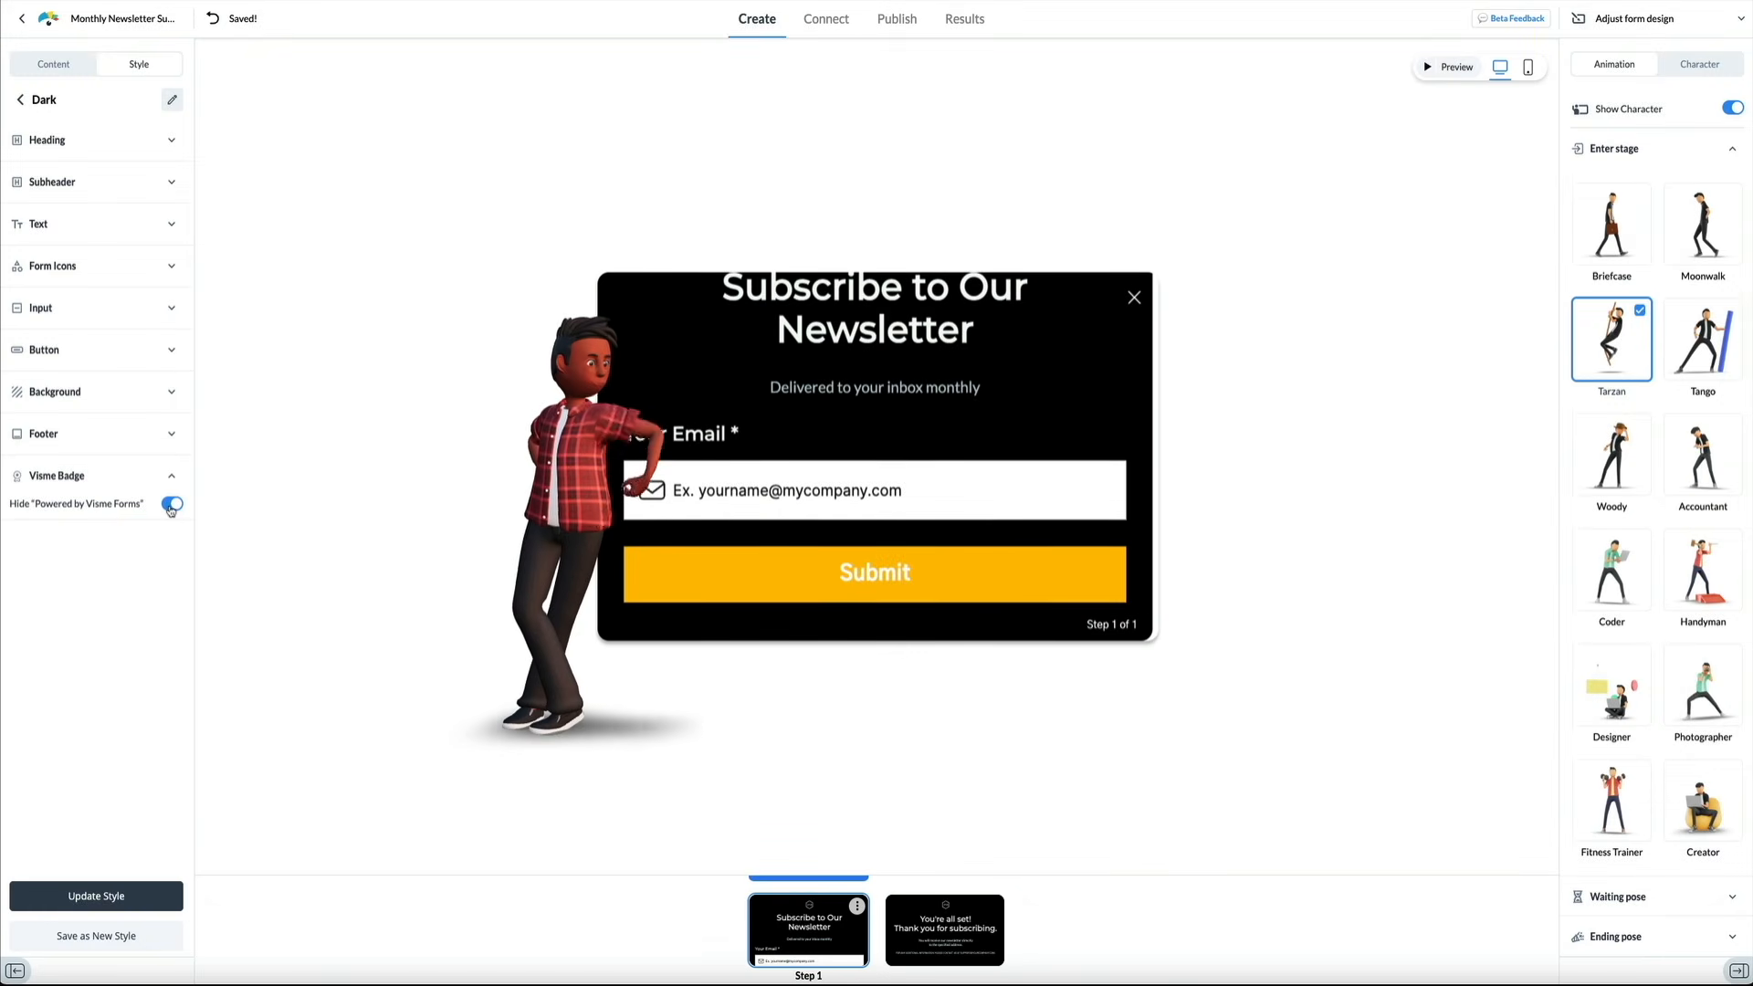
click(172, 508)
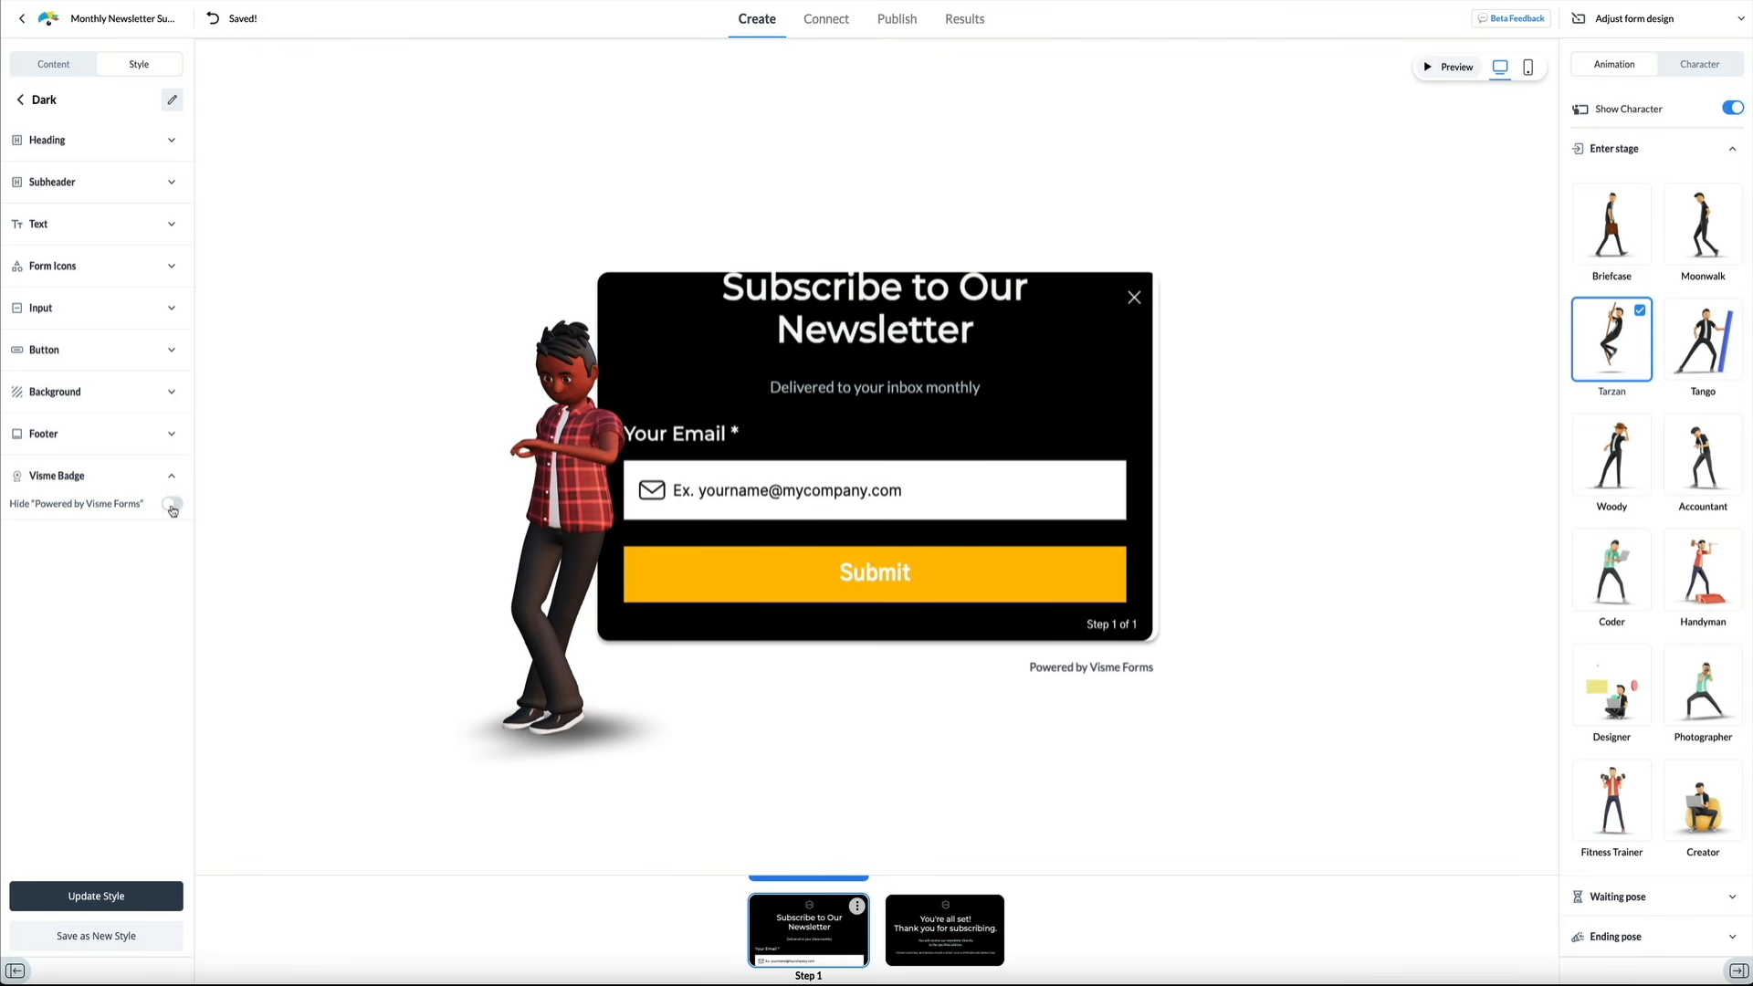
click(172, 508)
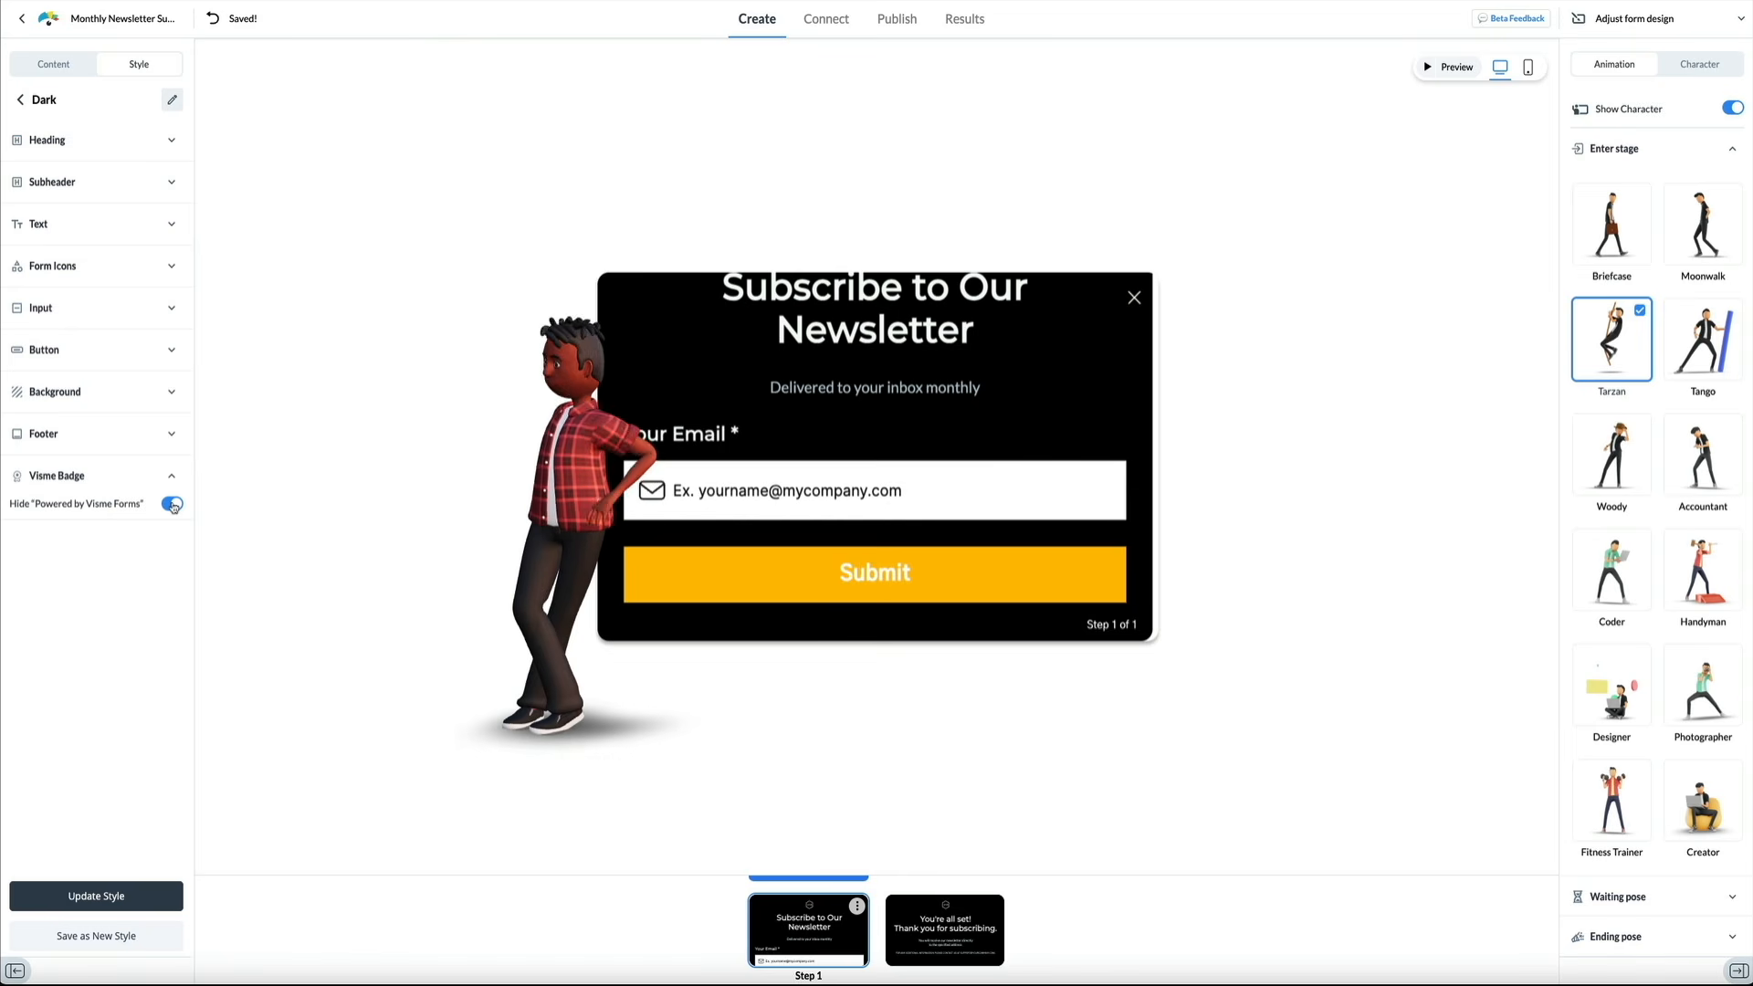
click(171, 507)
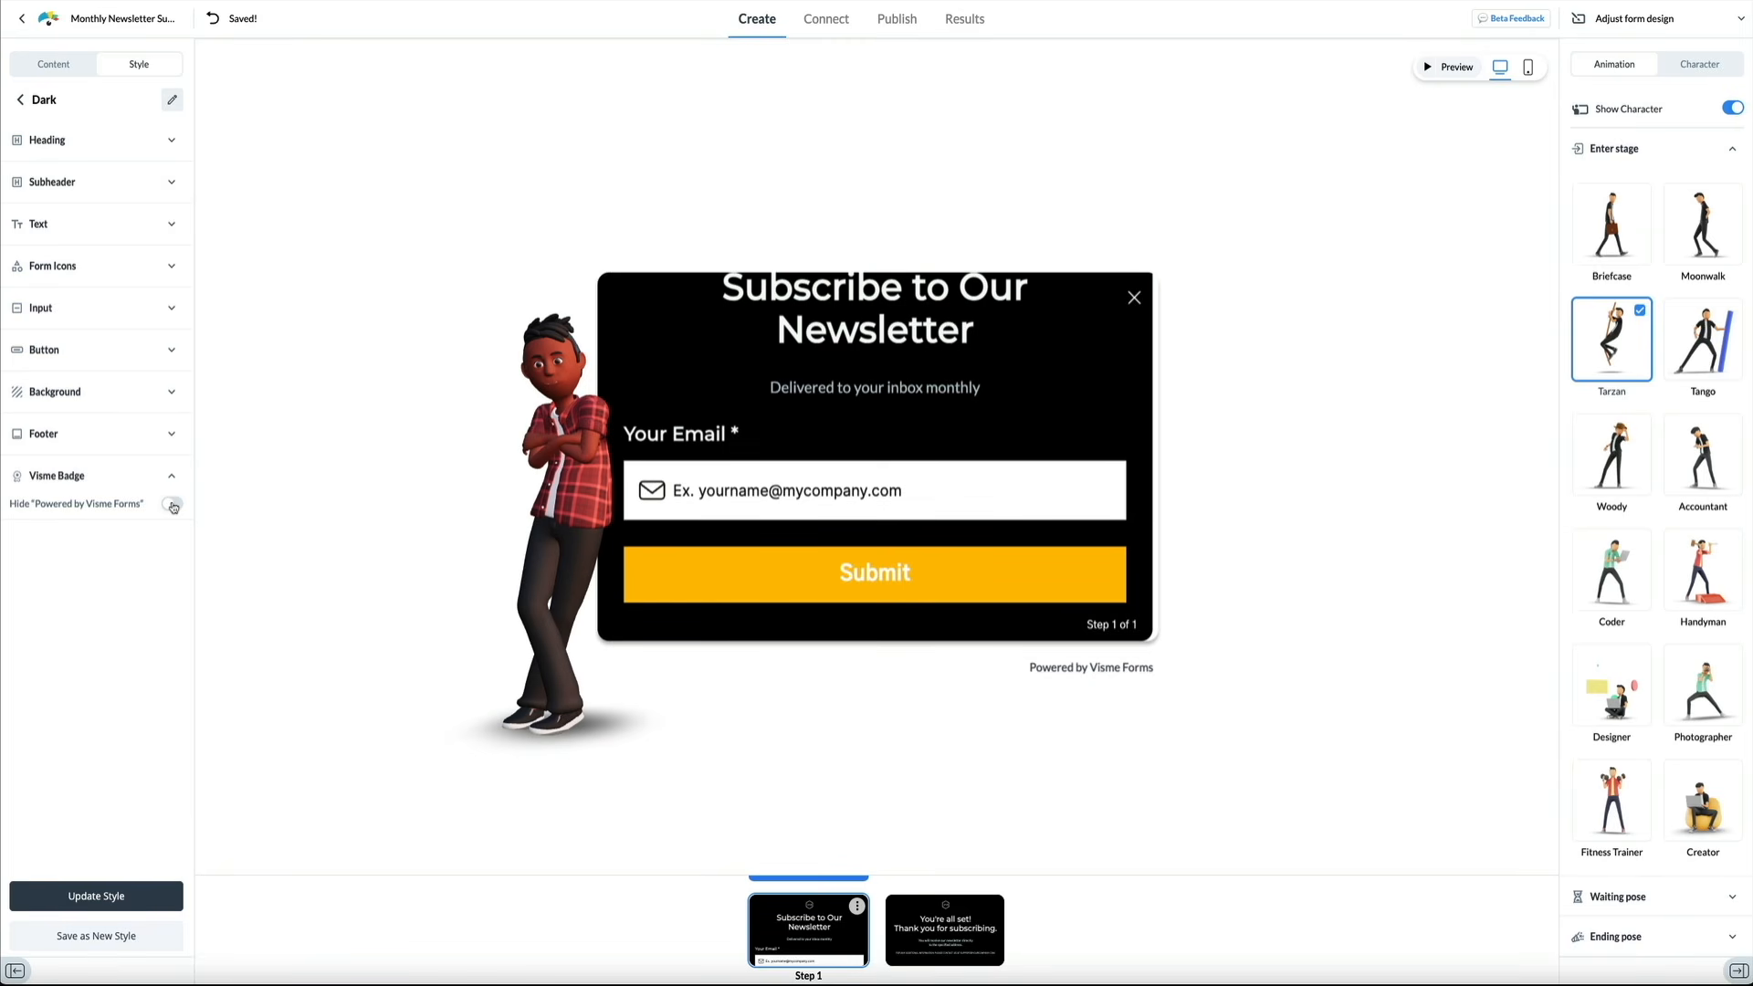
click(171, 505)
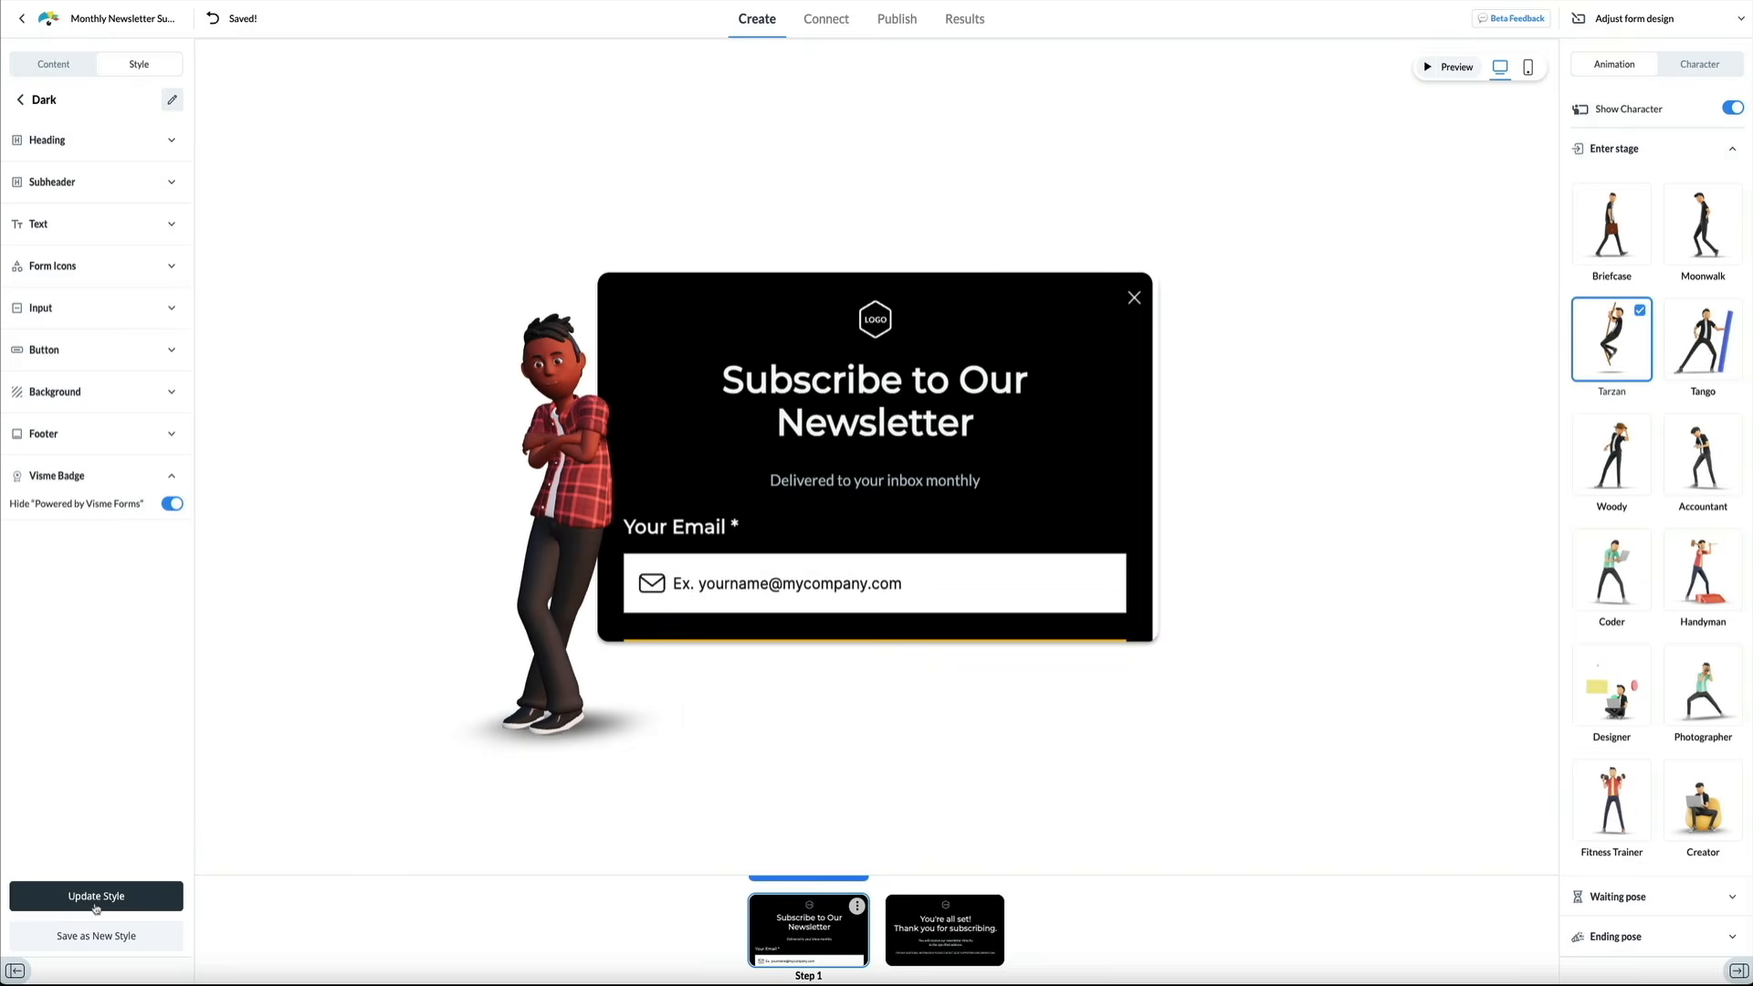
Save the current design changes to the Dark form style with Update Style
click(96, 896)
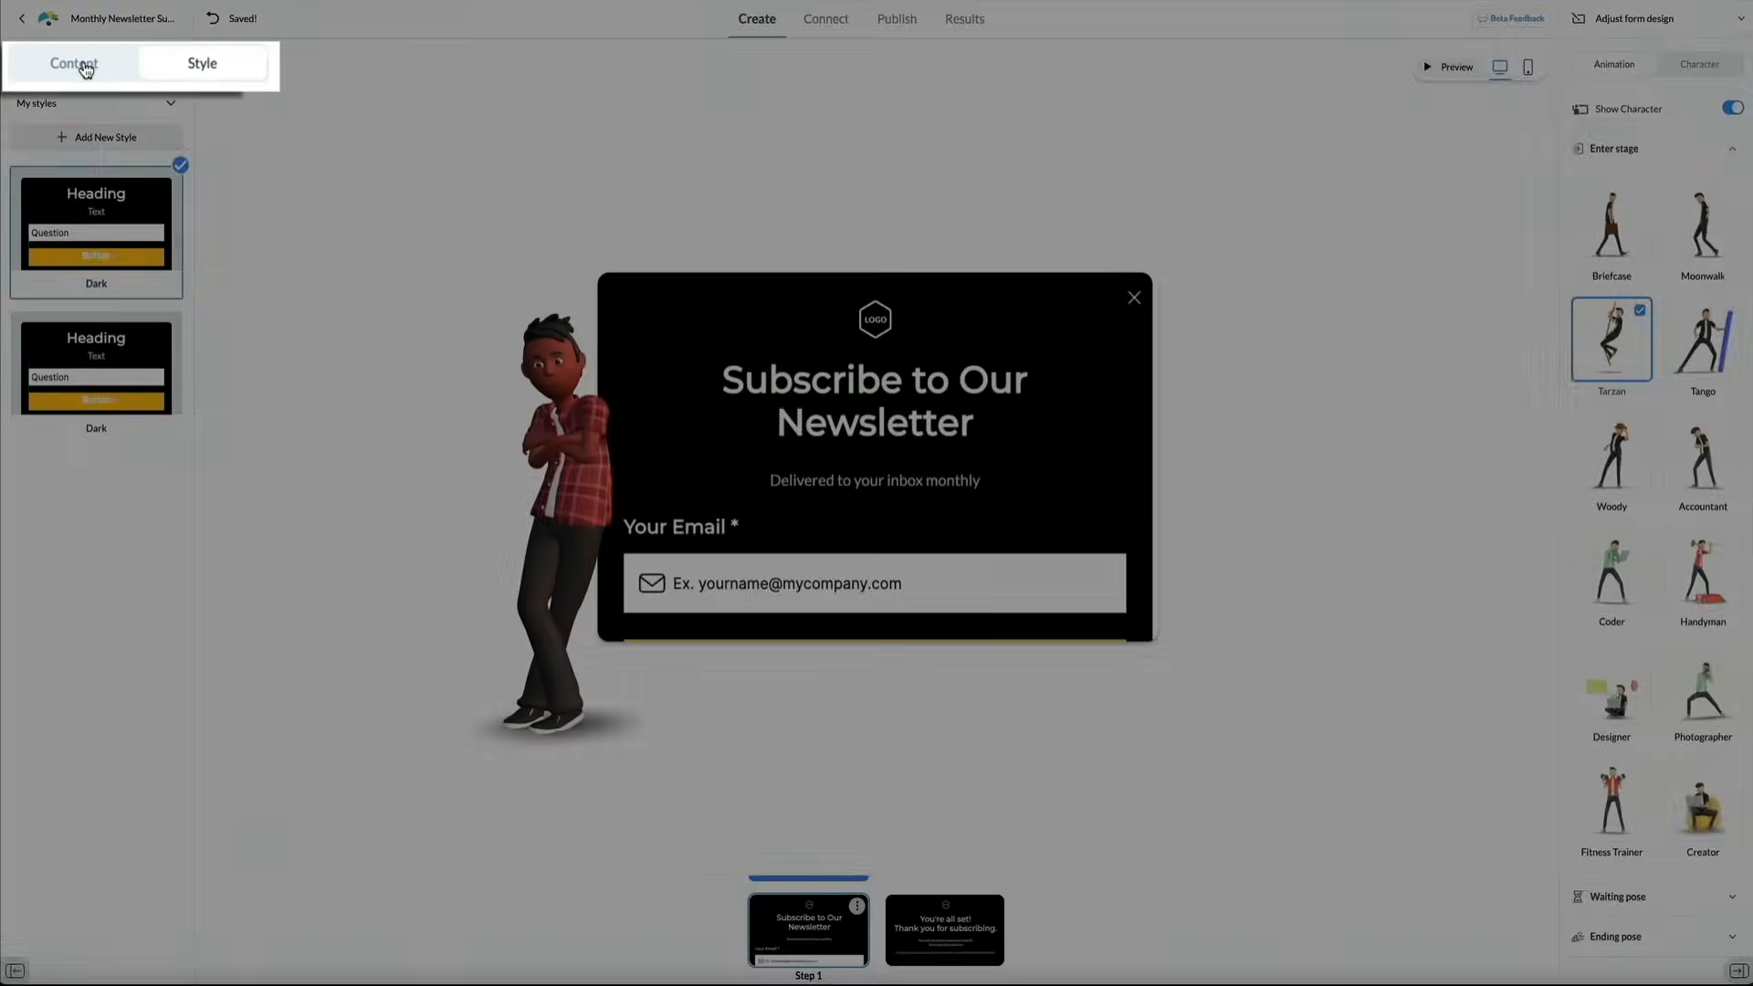
In Content settings, turn off Your Logo and Form Icons, keeping the heading and subtitle on
click(60, 66)
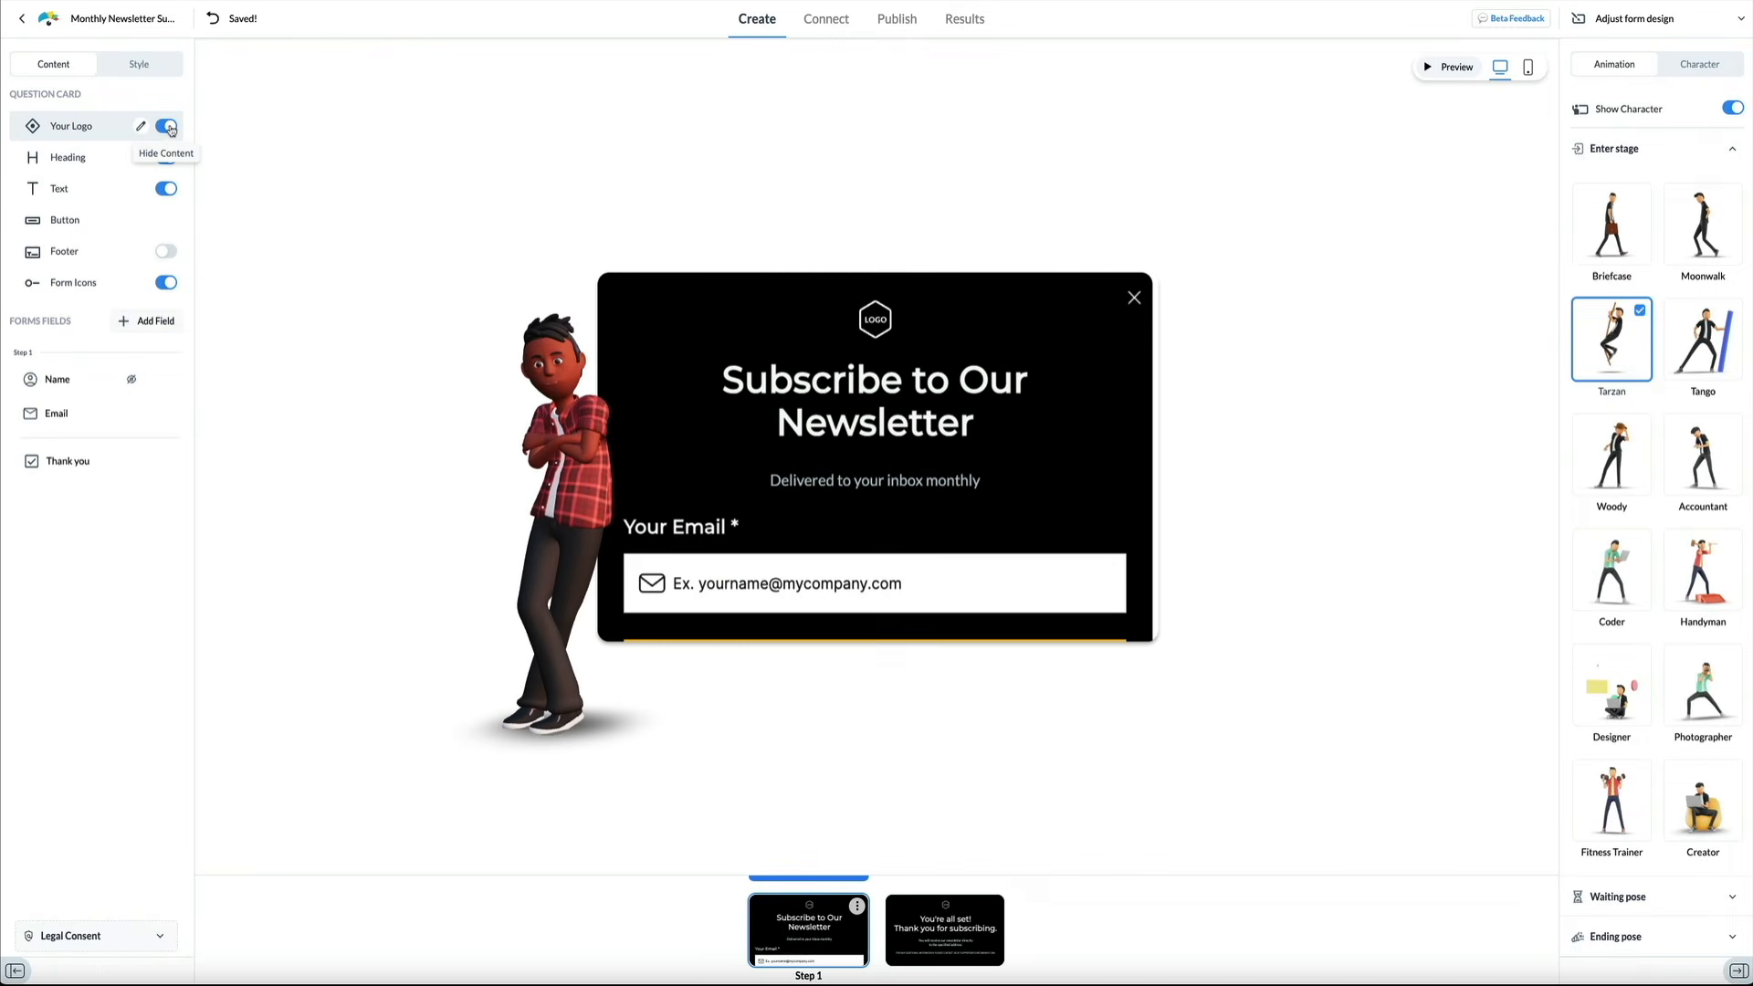
click(168, 128)
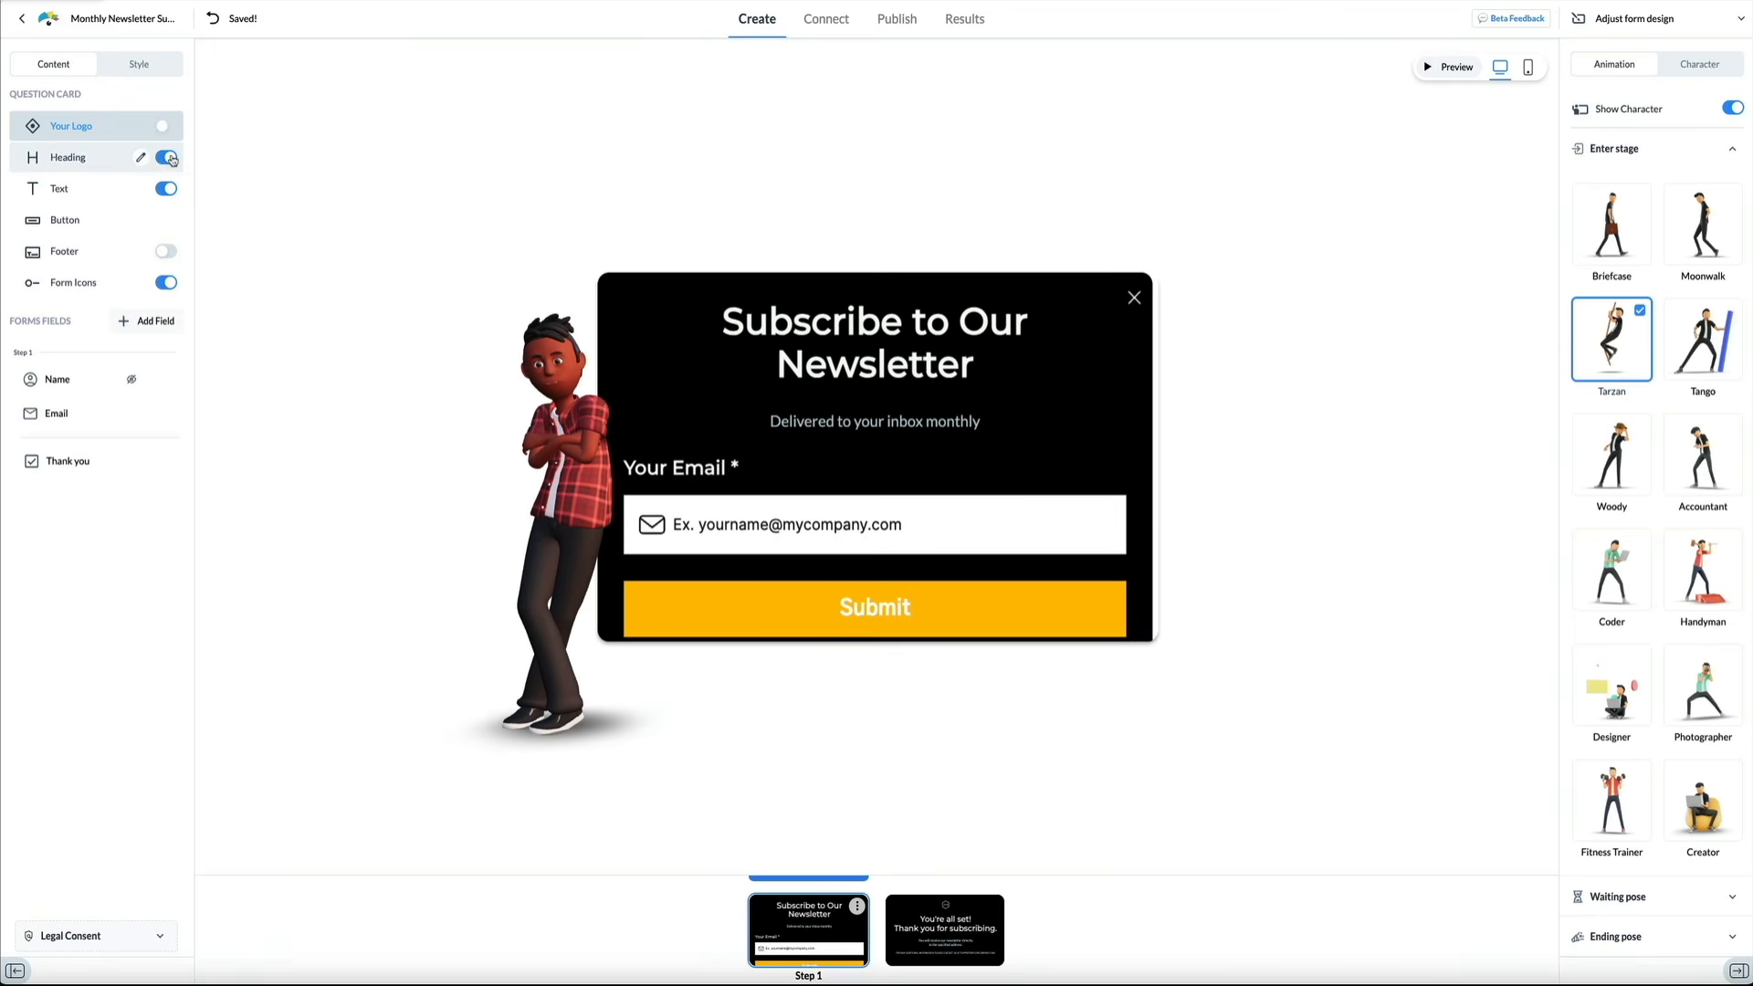
click(168, 159)
click(168, 159)
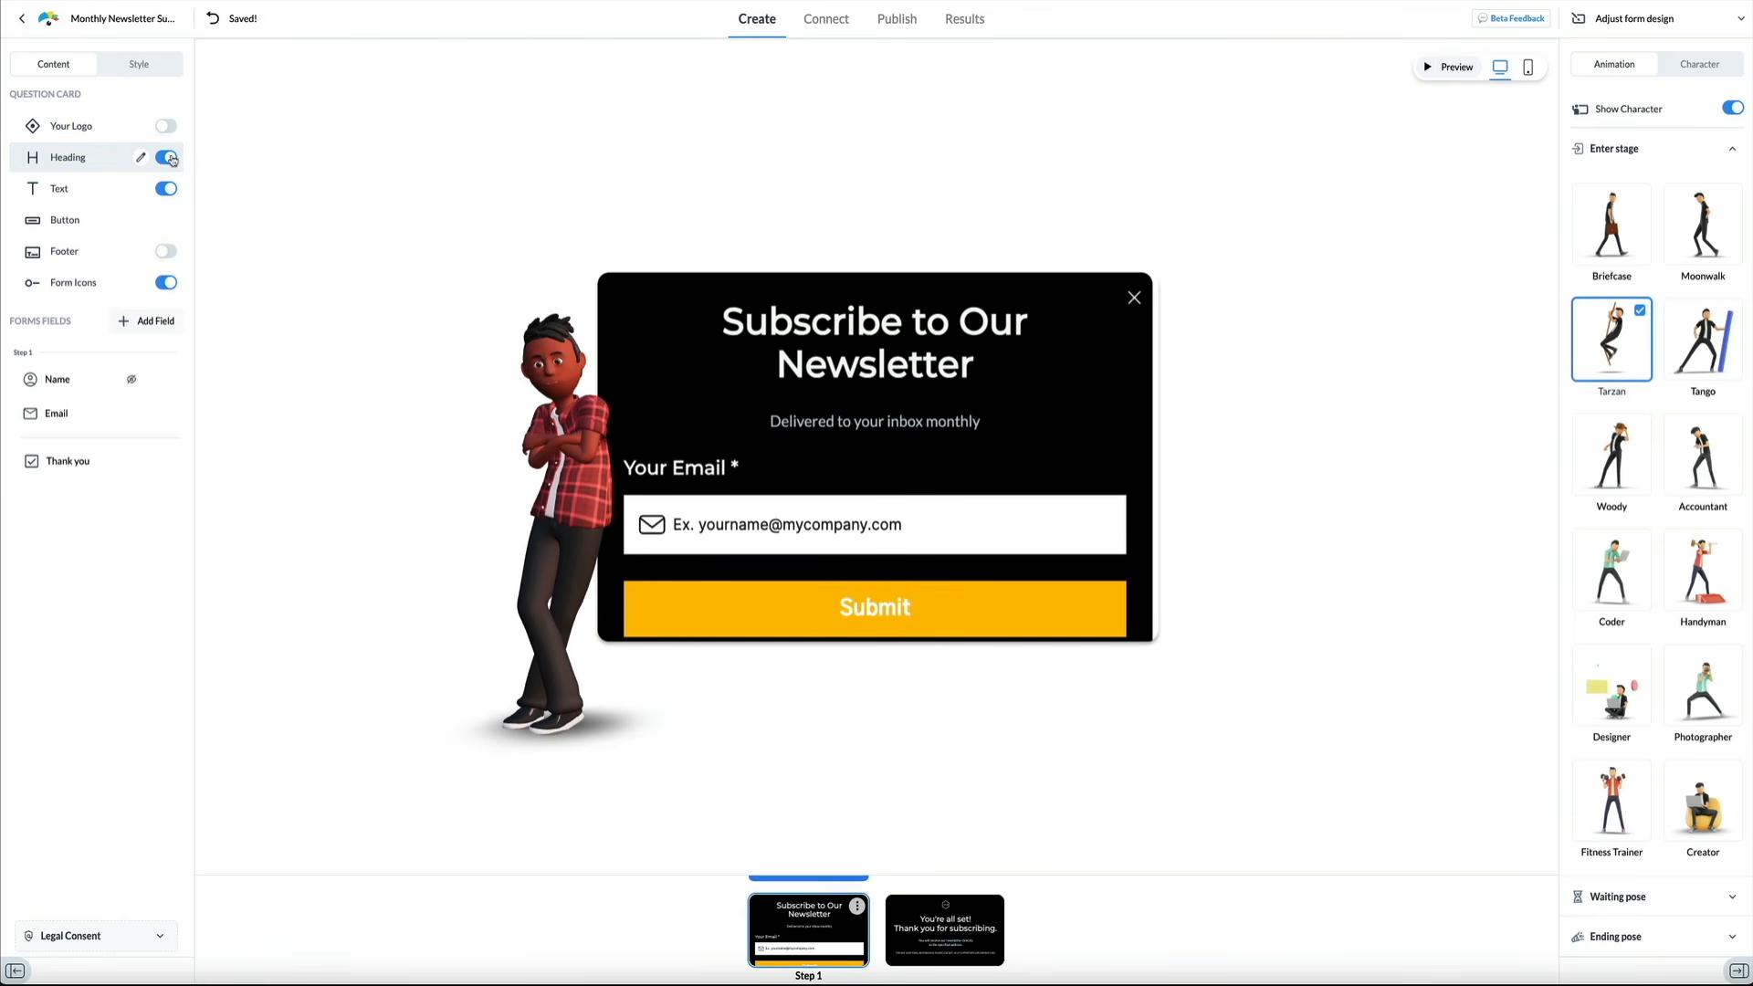
click(169, 189)
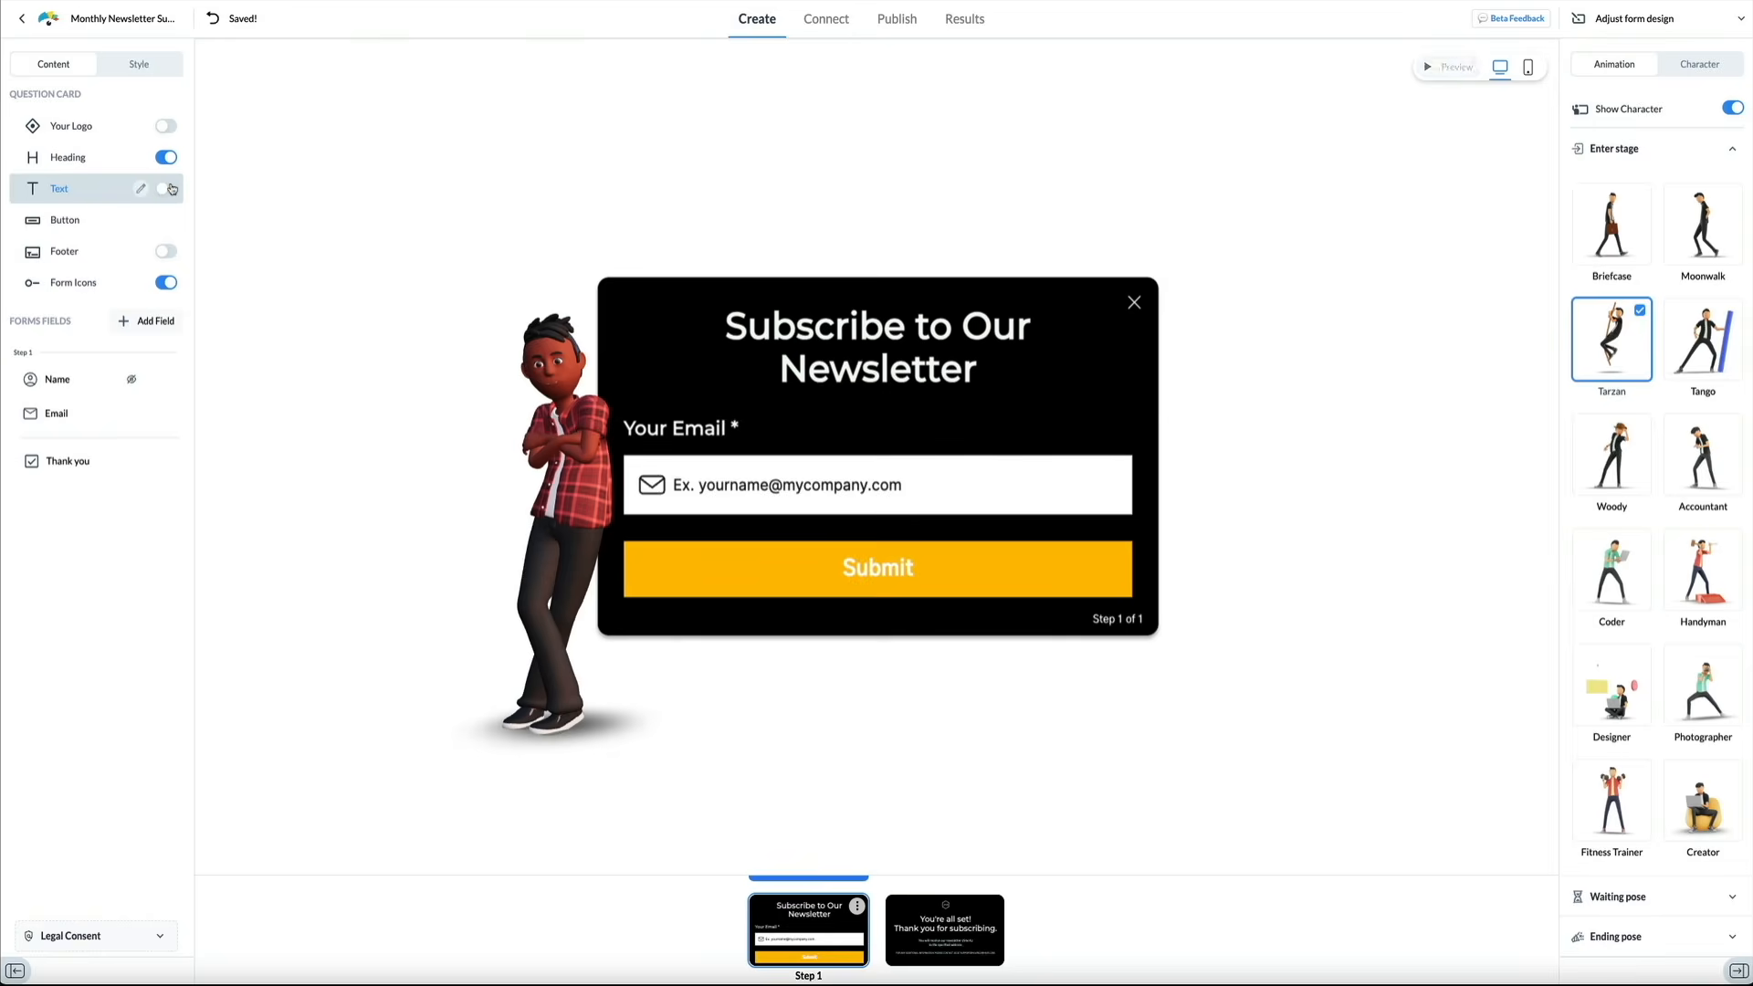
click(169, 189)
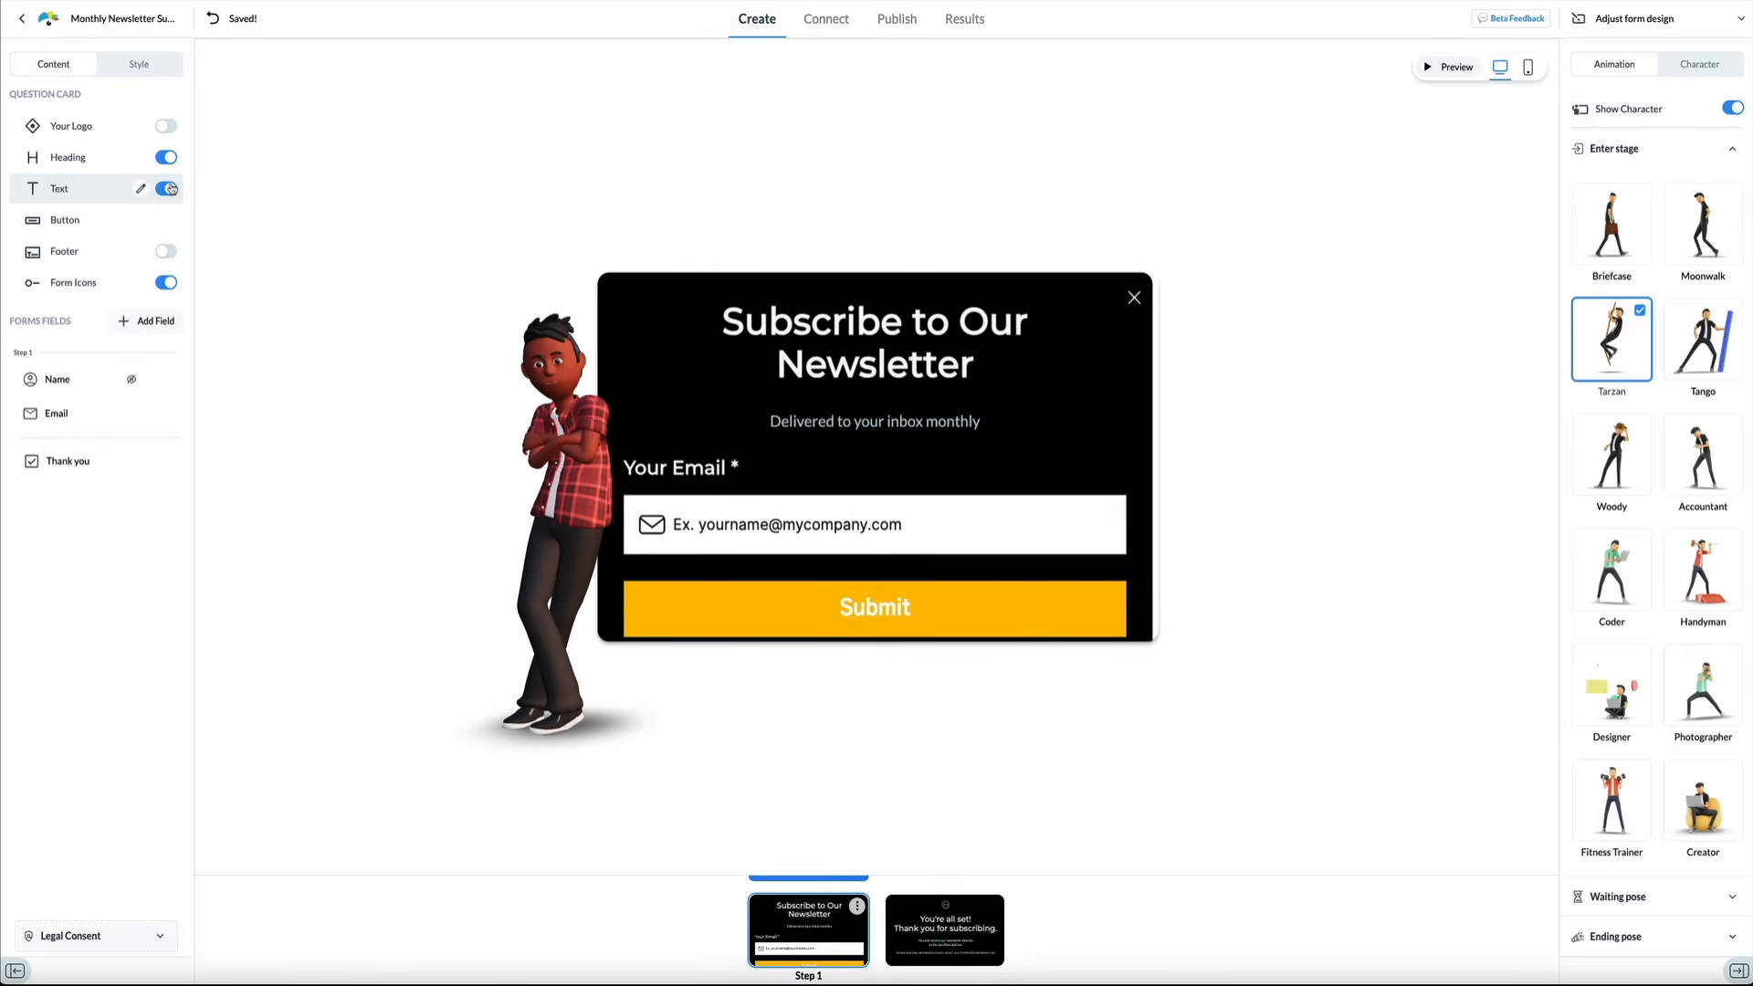
click(167, 283)
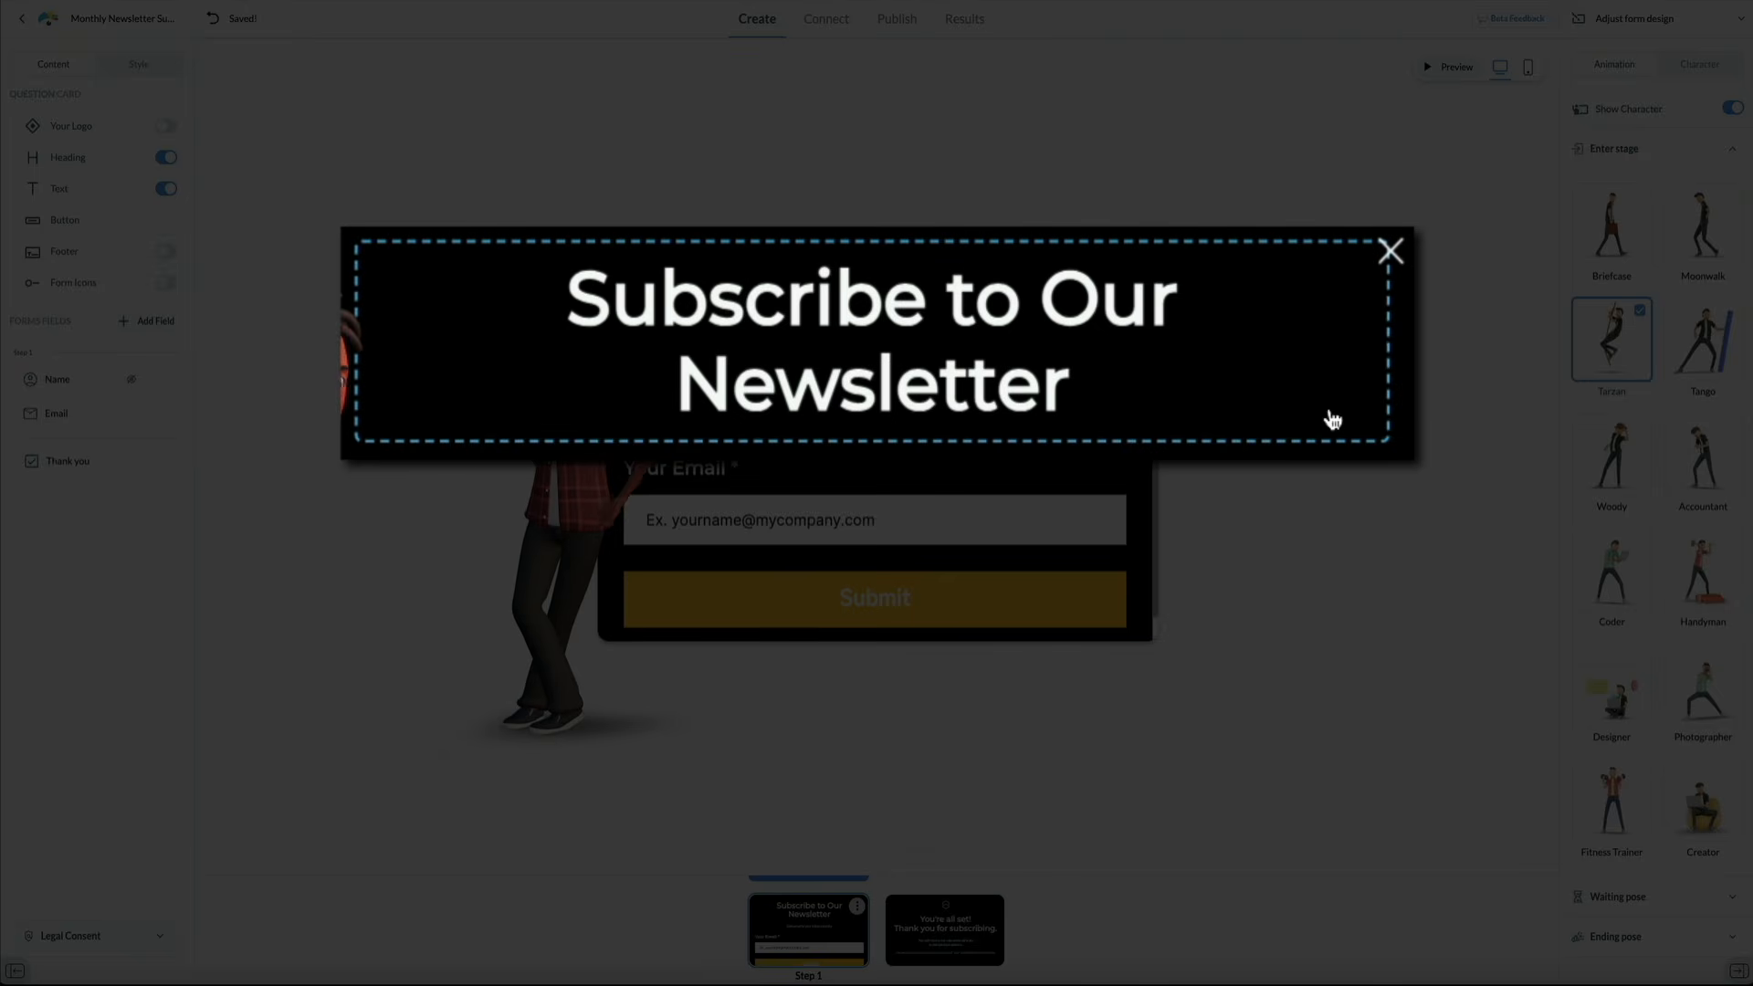
Replace the heading word 'Our' with 'the Gym' to read 'Subscribe to the Gym Newsletter'
click(1329, 406)
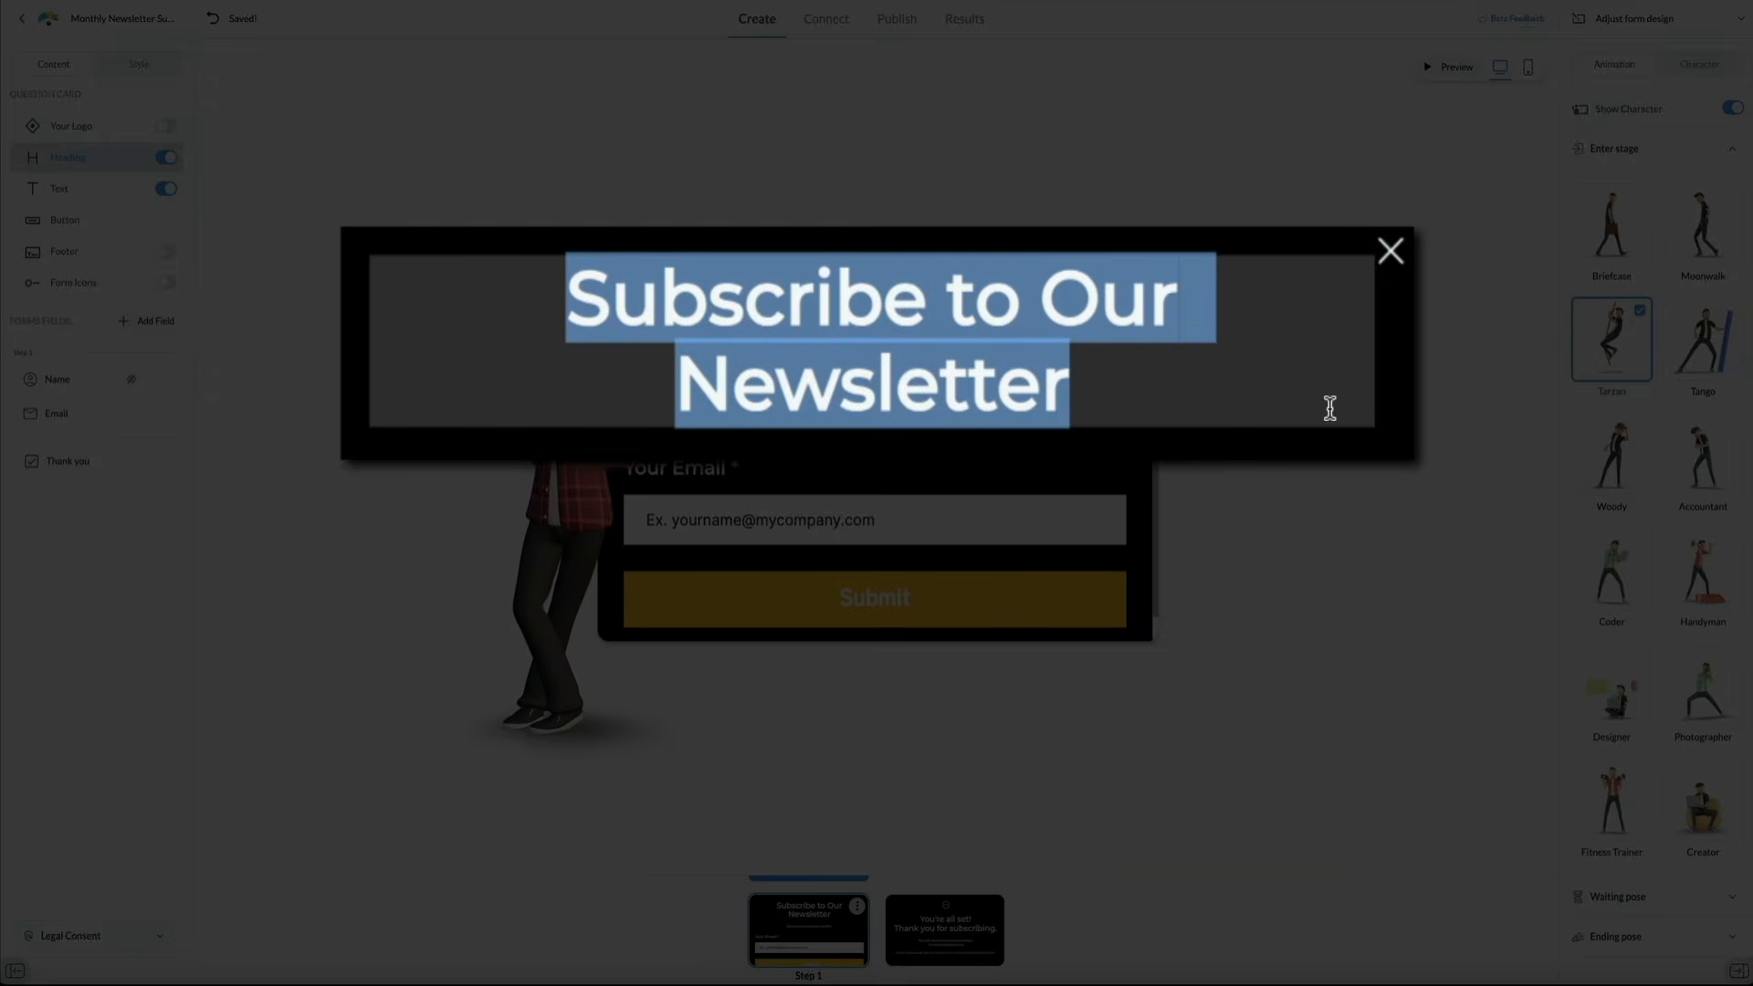
click(1326, 399)
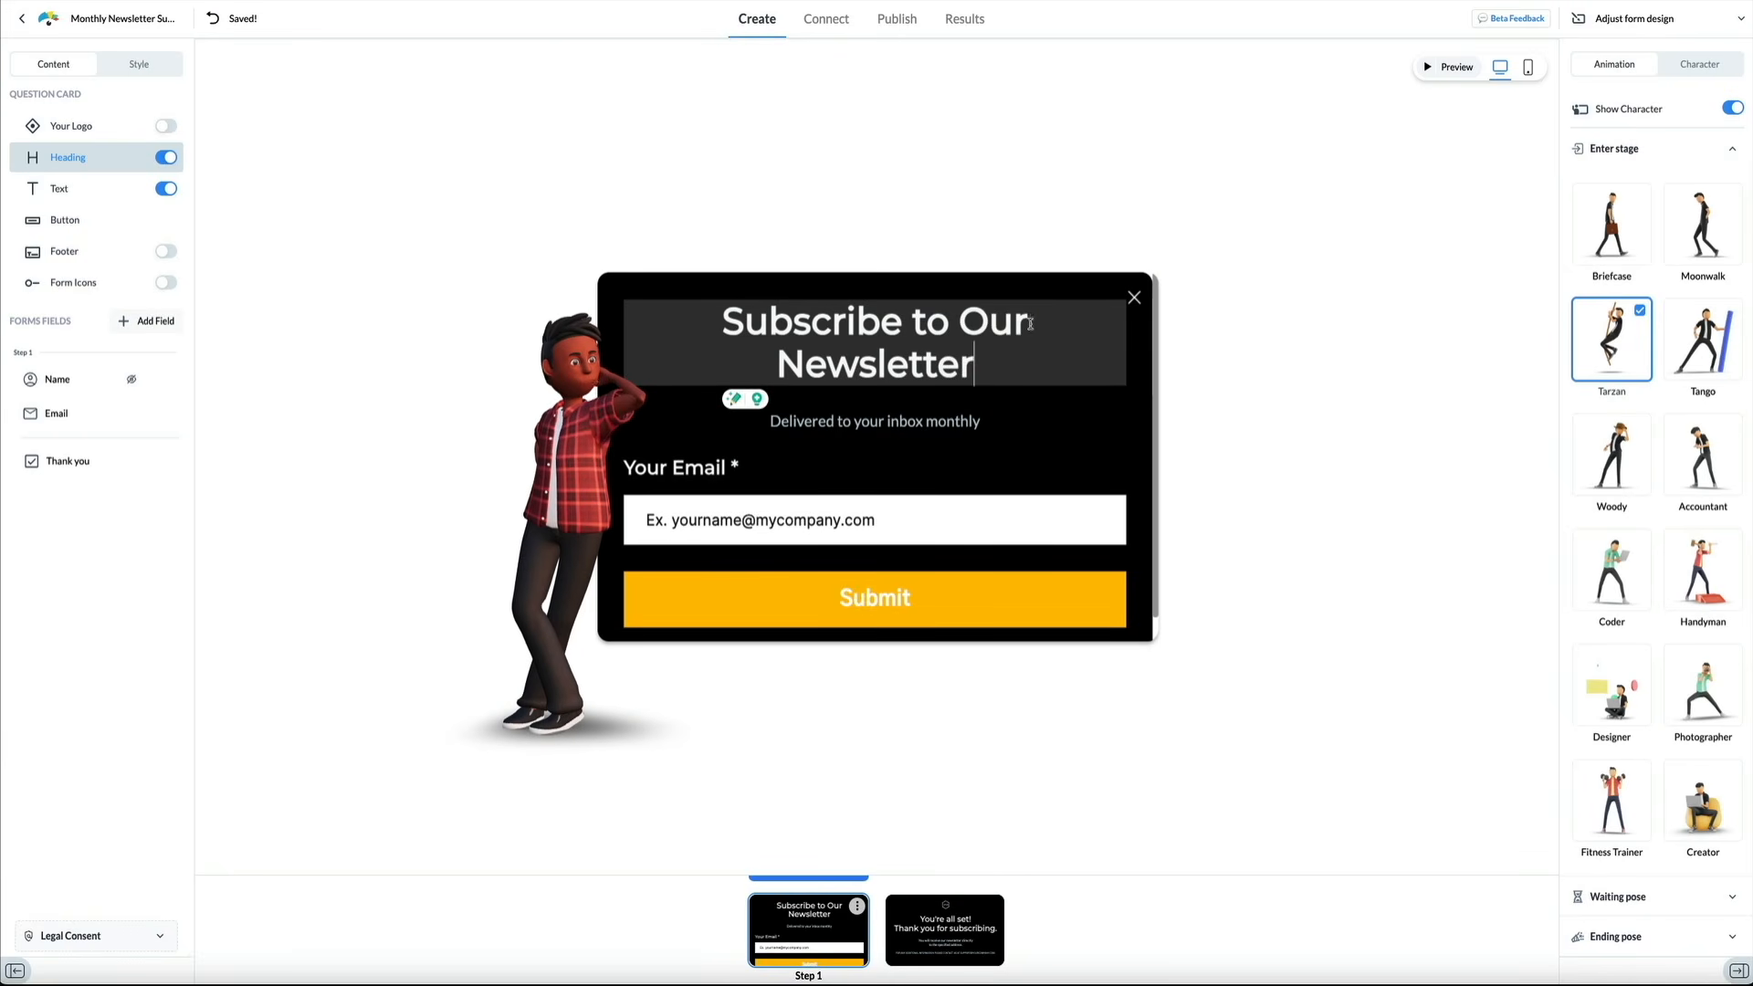
double_click(1013, 321)
text(the GY)
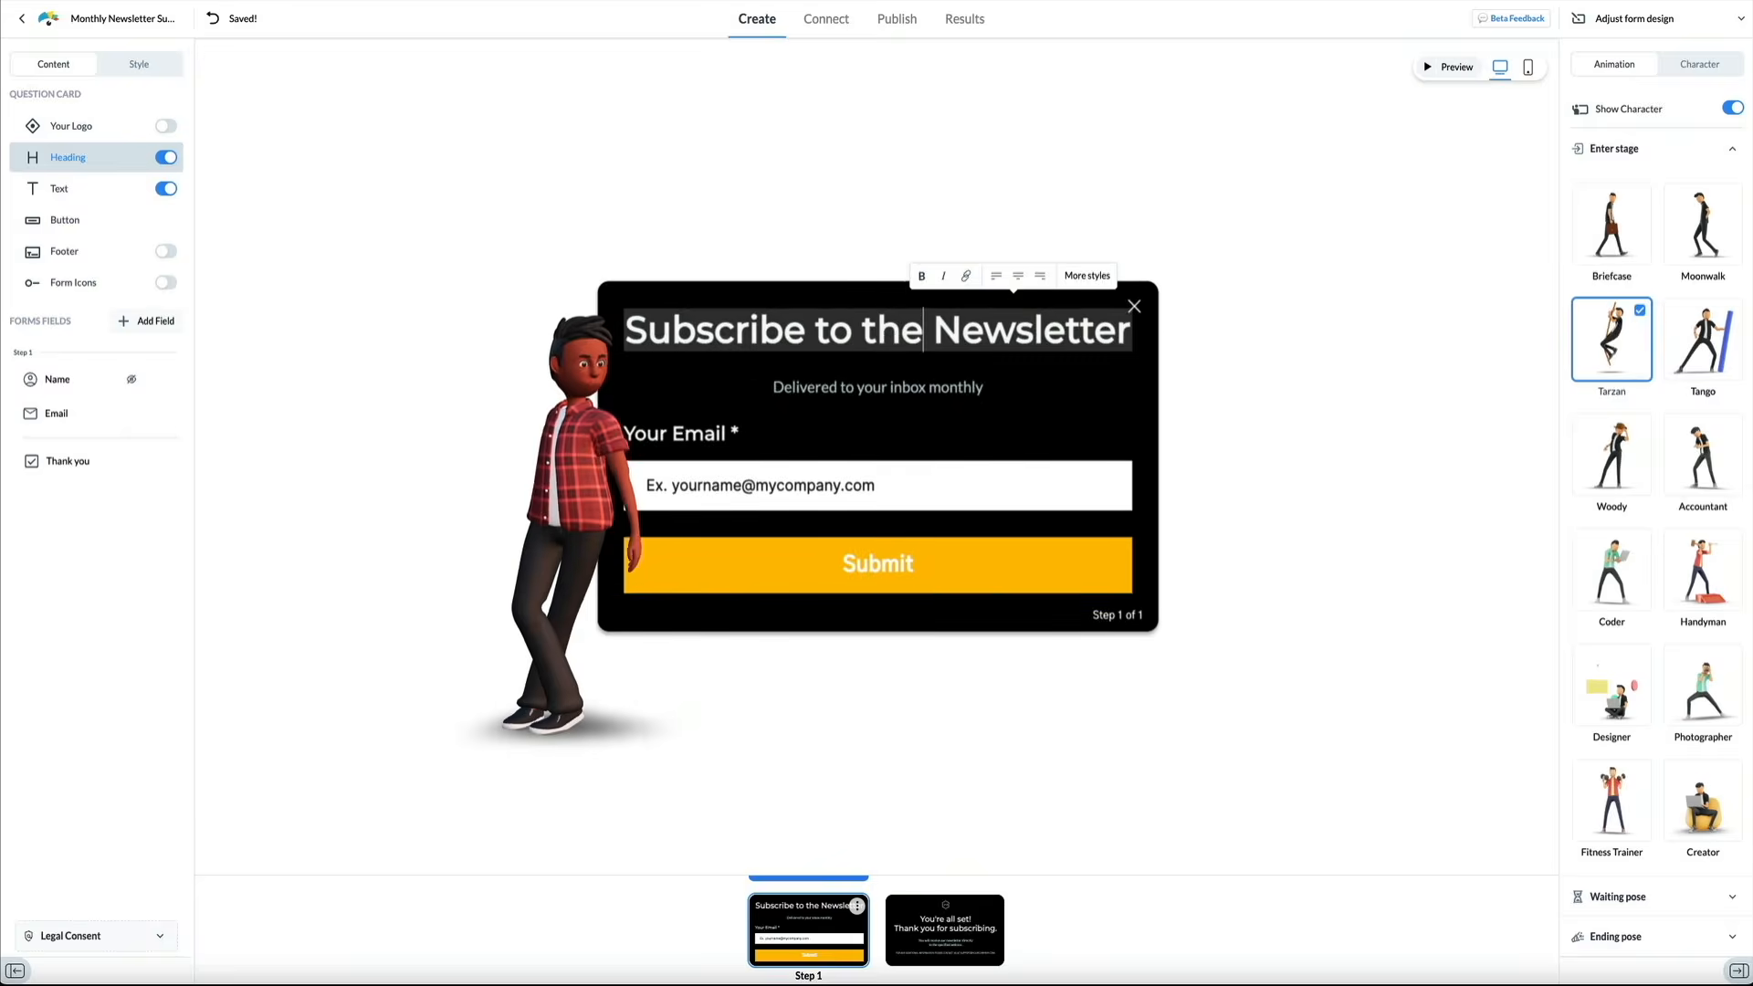
text(M)
key(BackSpace)
key(BackSpace)
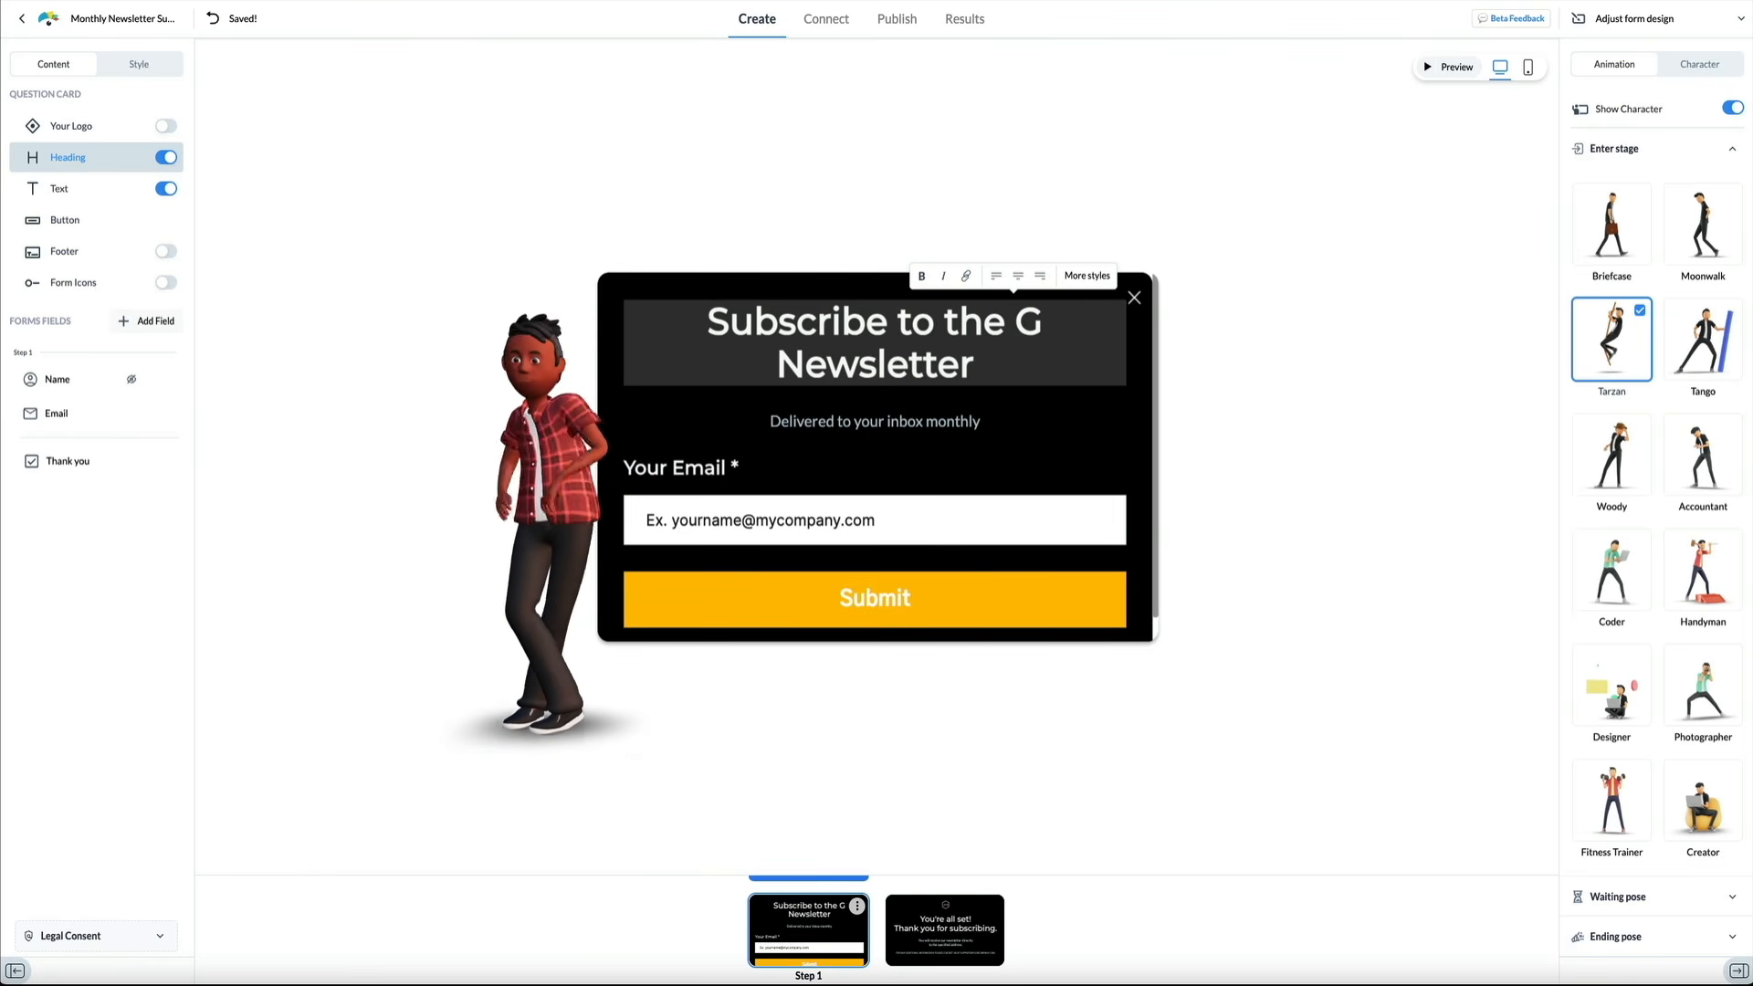
text(ym)
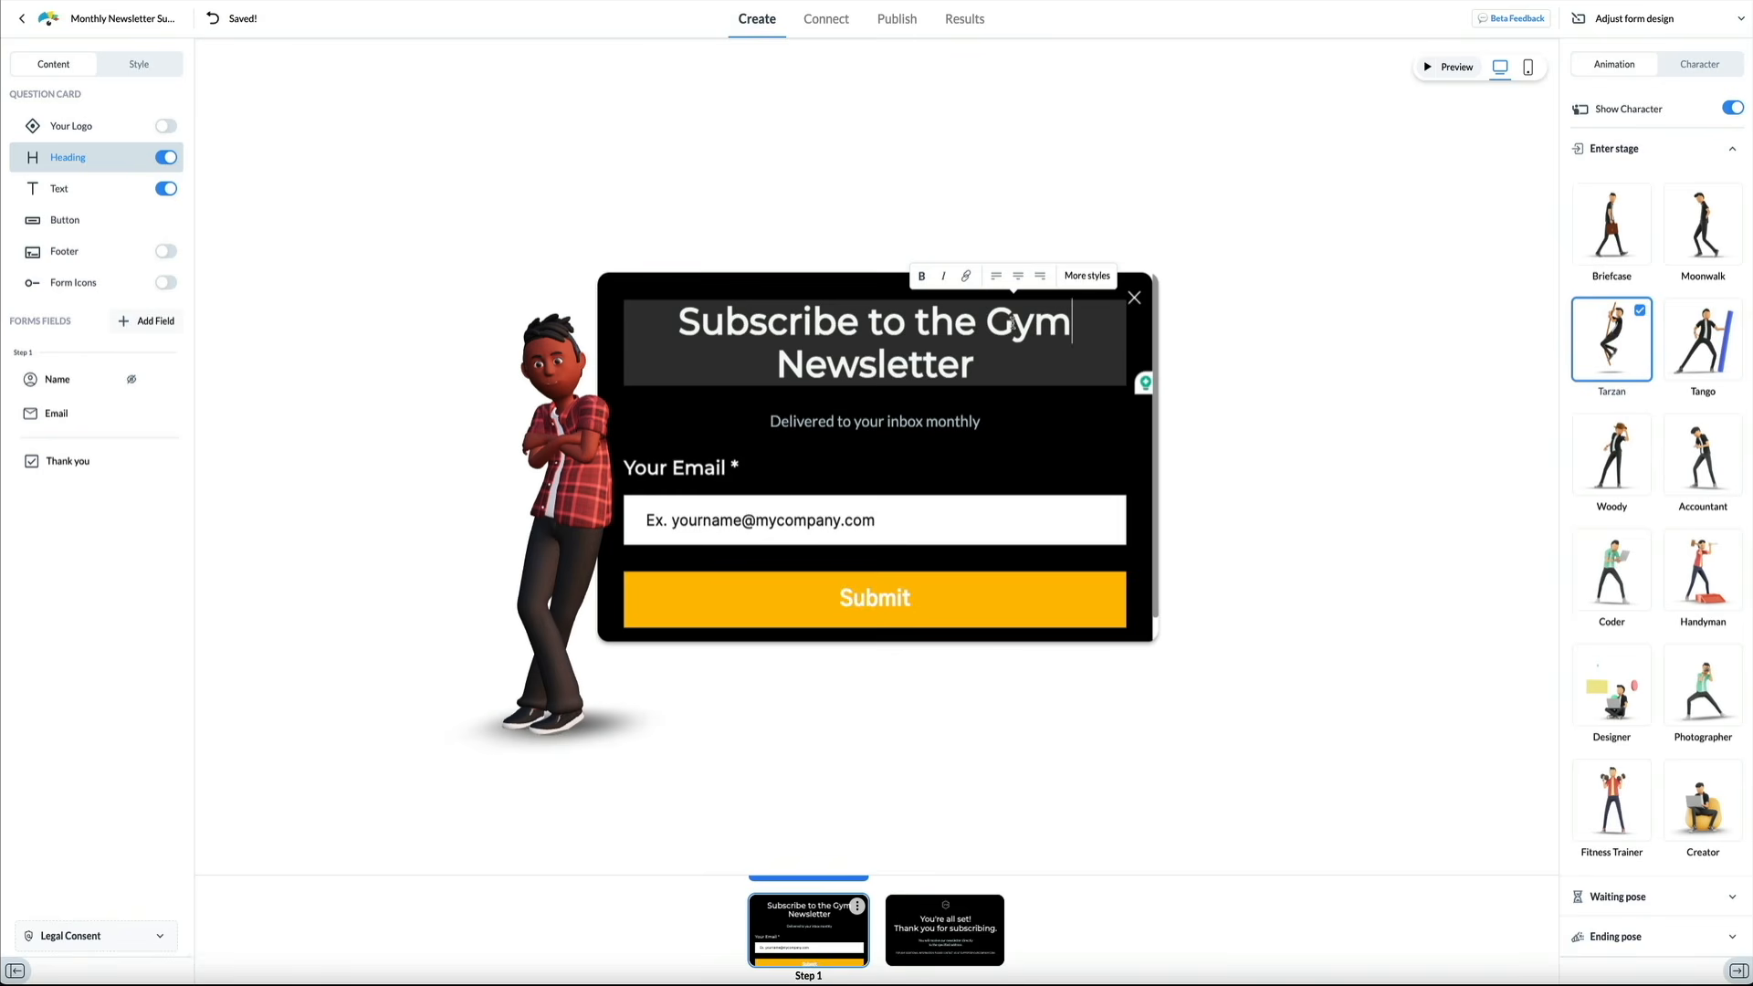
Relabel the Submit button as 'LET'S DO THIS!'
double_click(892, 598)
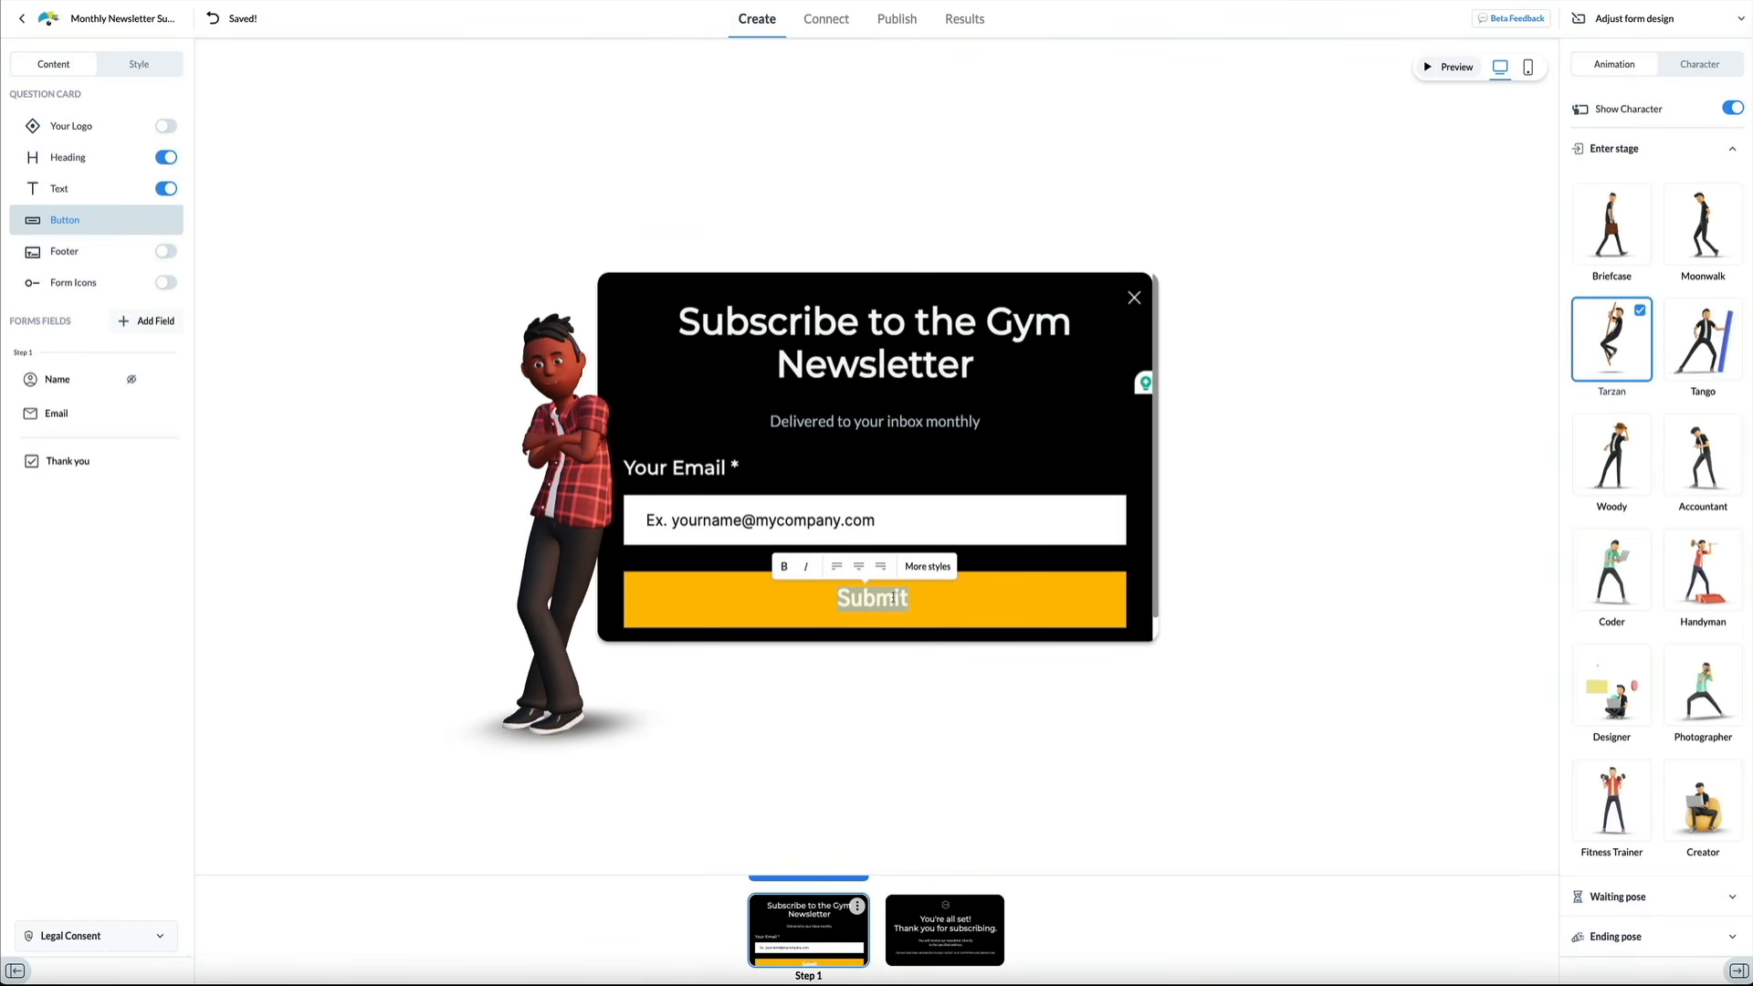
text(SUBSCRIBE)
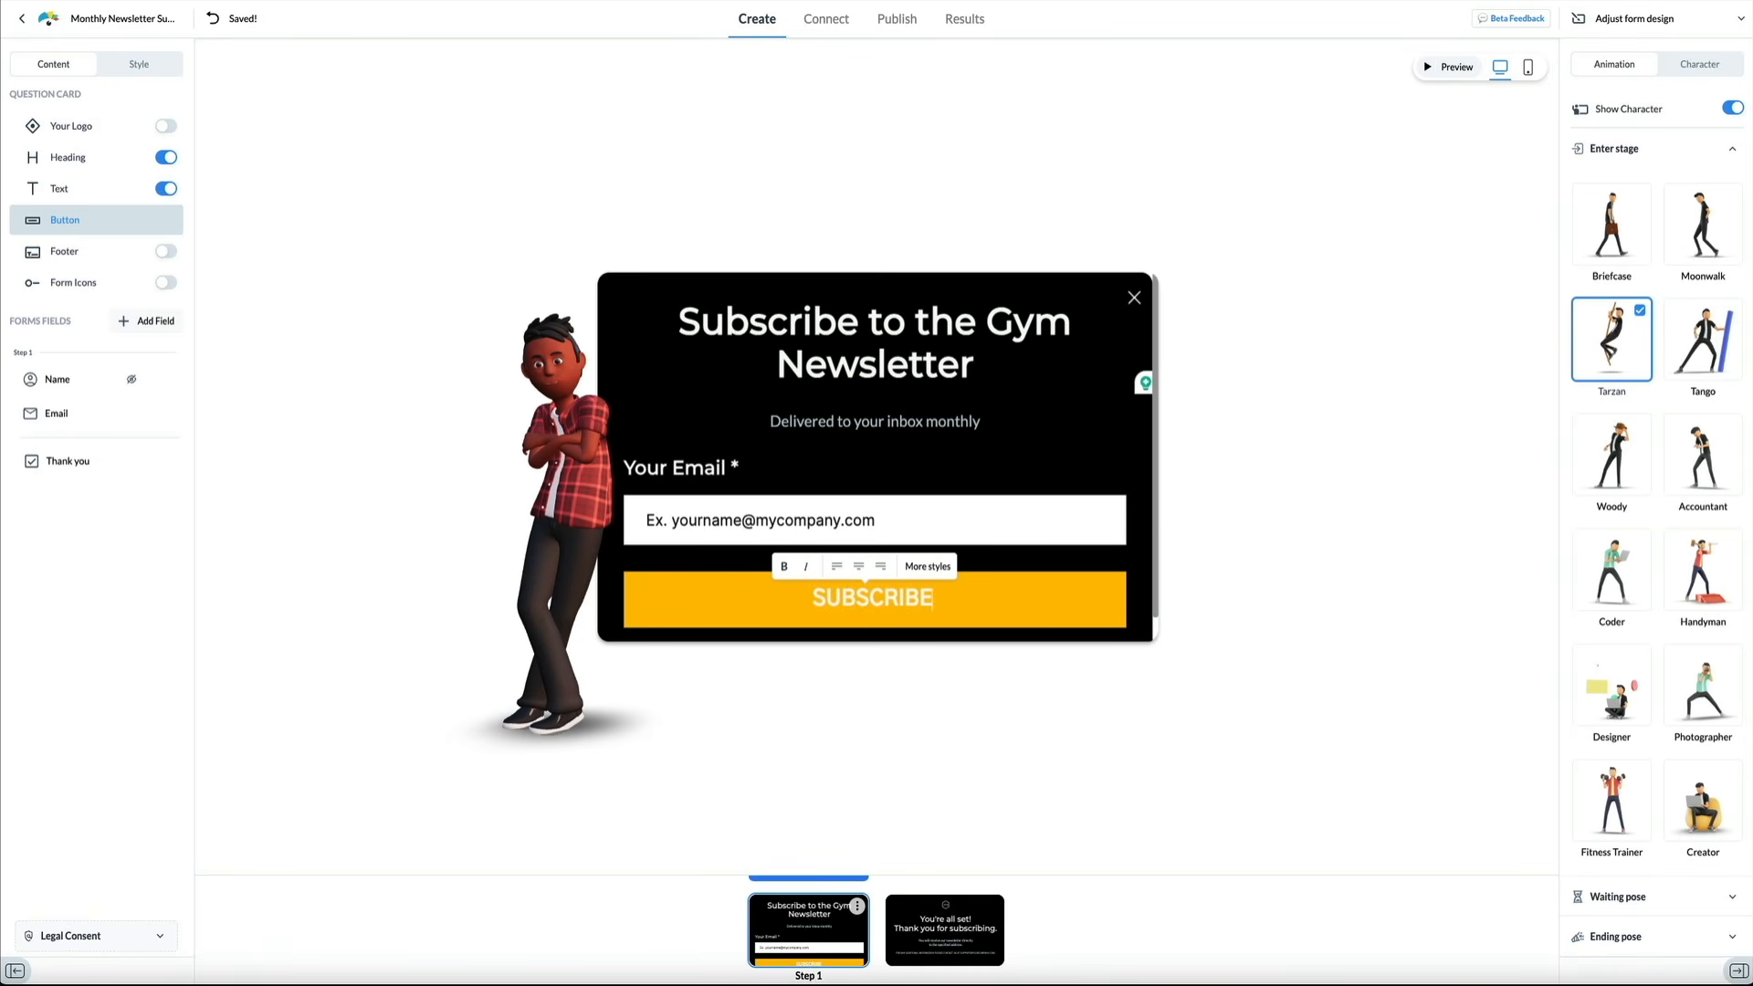
key(BackSpace)
key(BackSpace)
key(BackSpace)
key(BackSpace)
key(BackSpace)
key(BackSpace)
key(BackSpace)
key(BackSpace)
key(BackSpace)
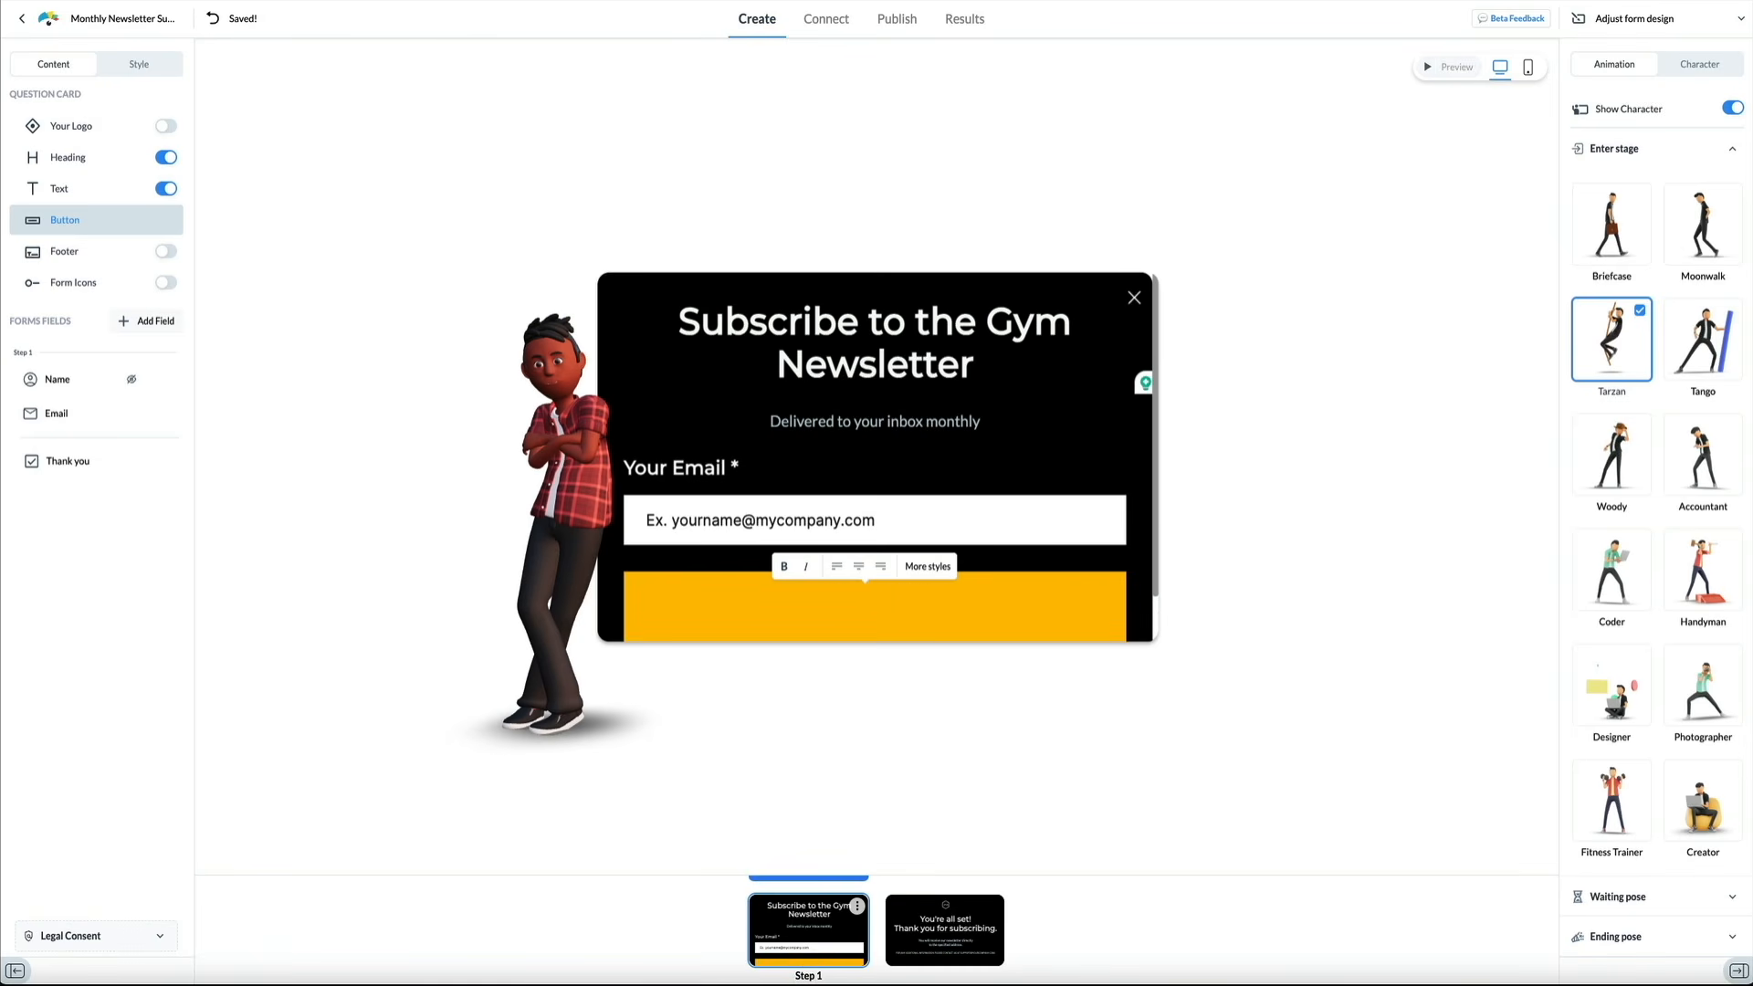
key(Caps_Lock)
text(LET'S DO THIS)
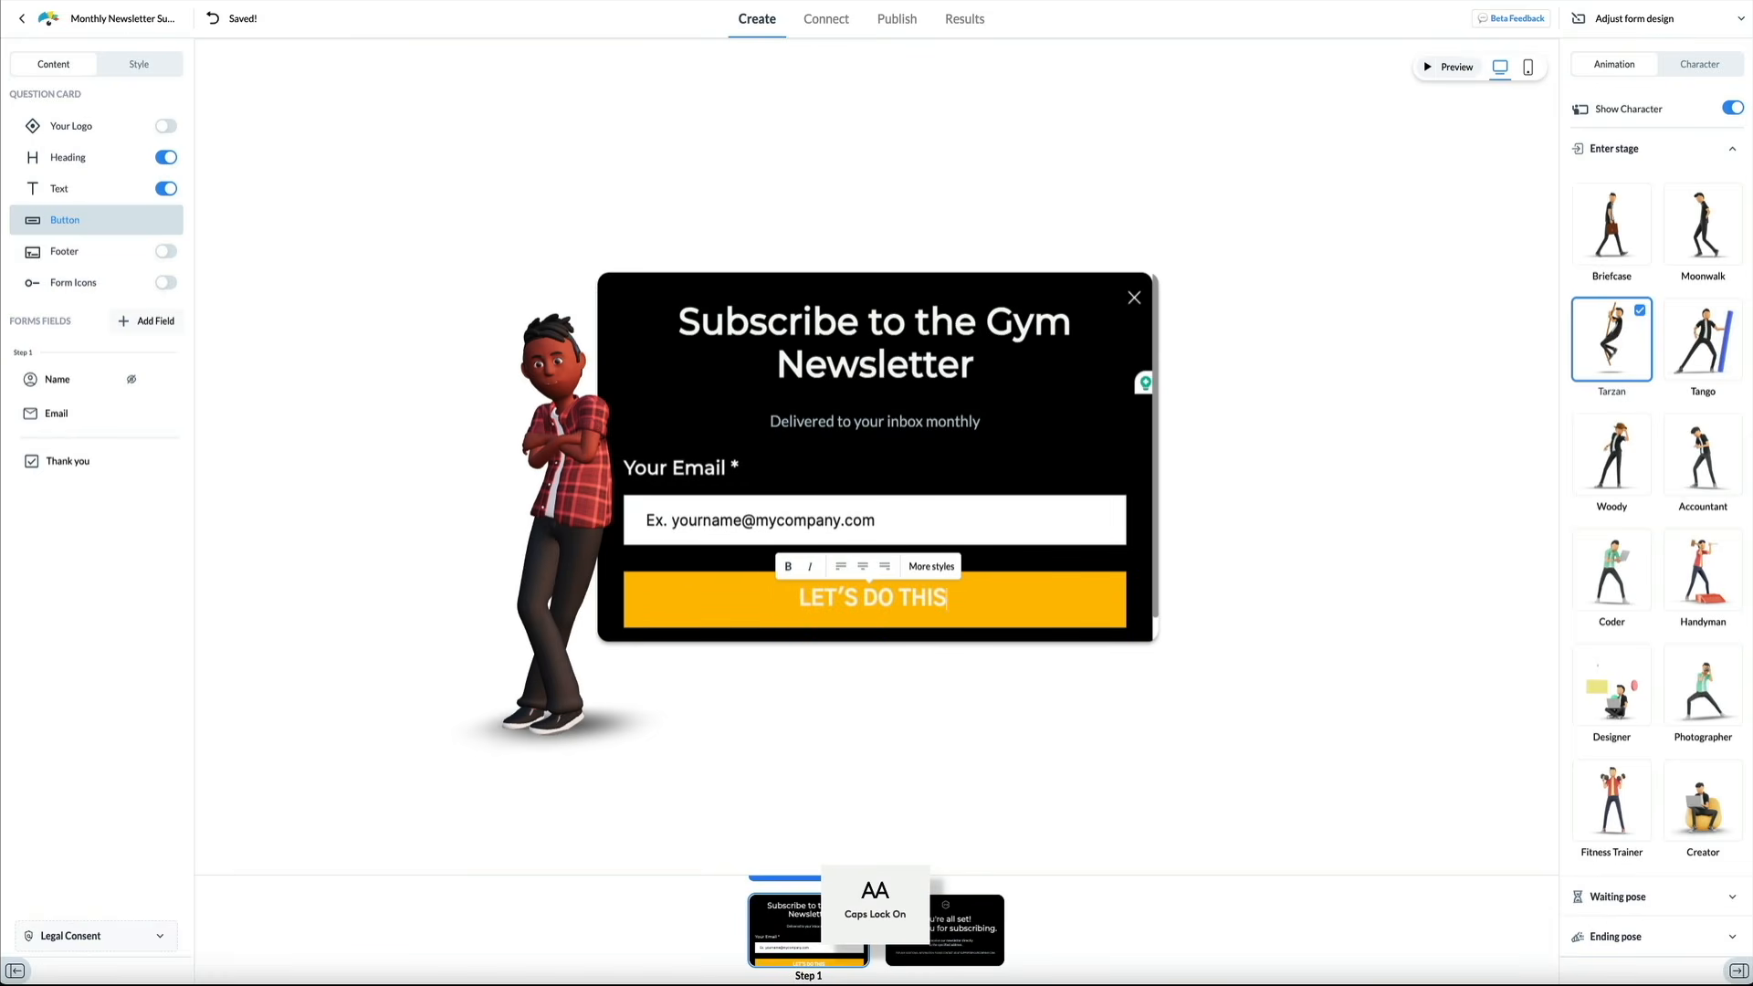
text(!)
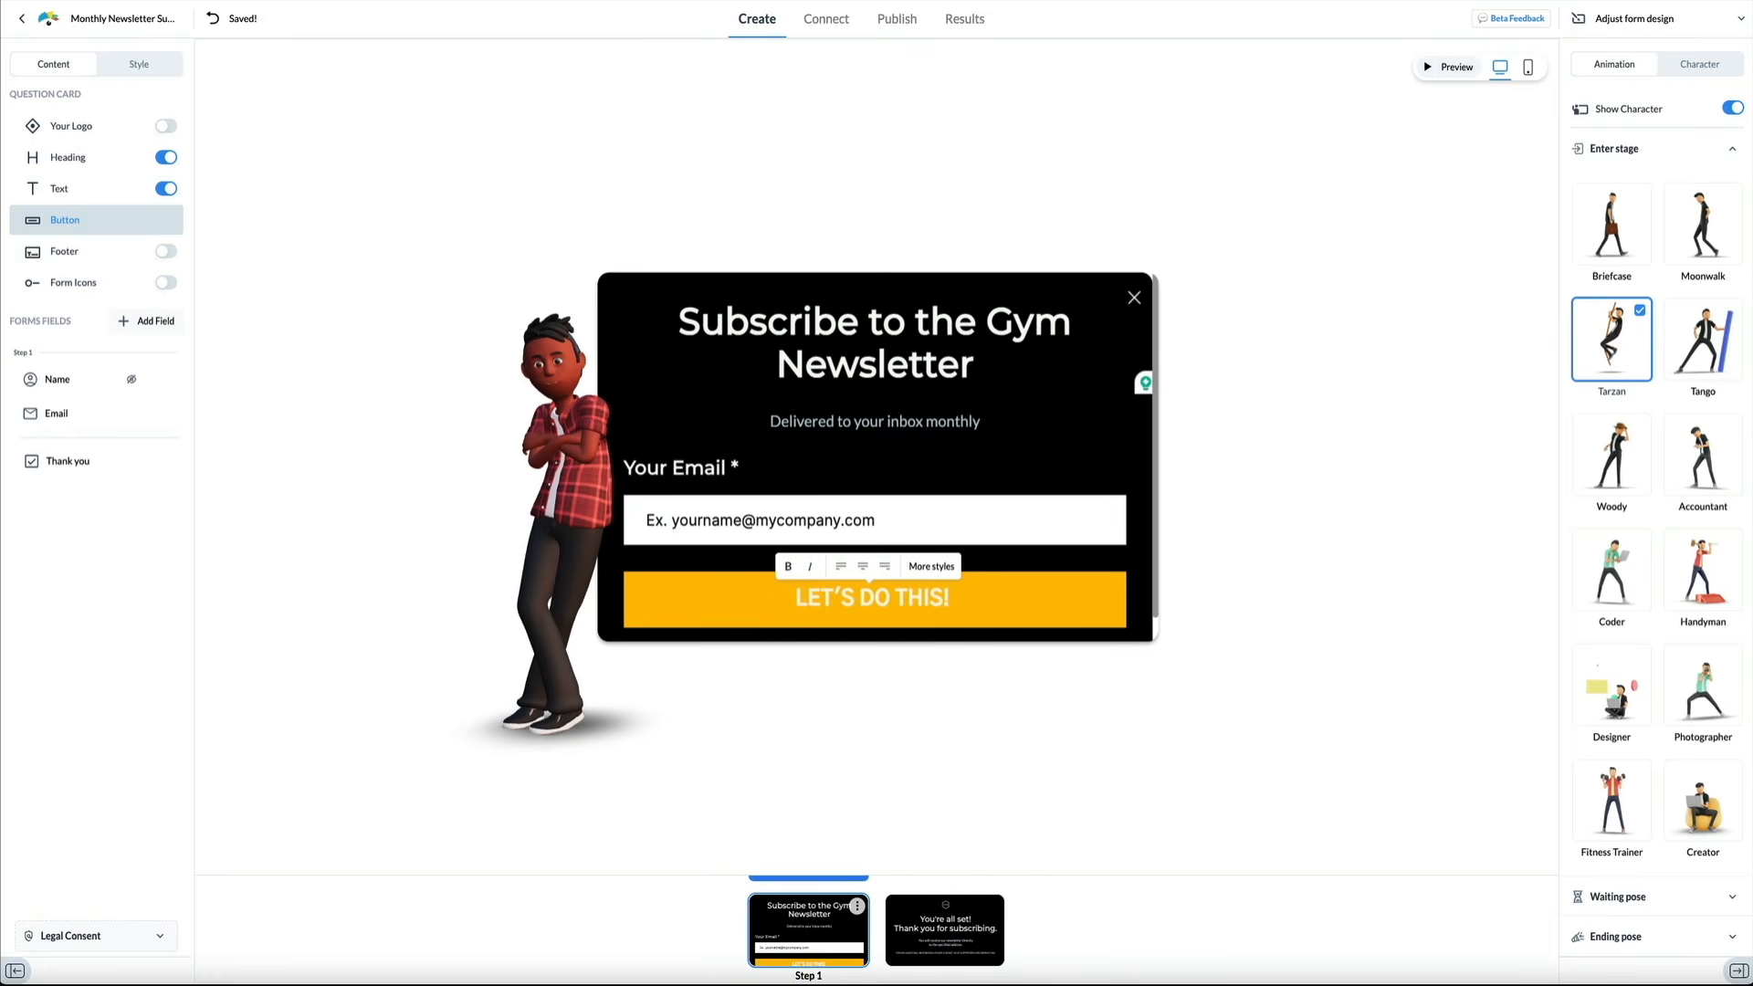
click(1318, 577)
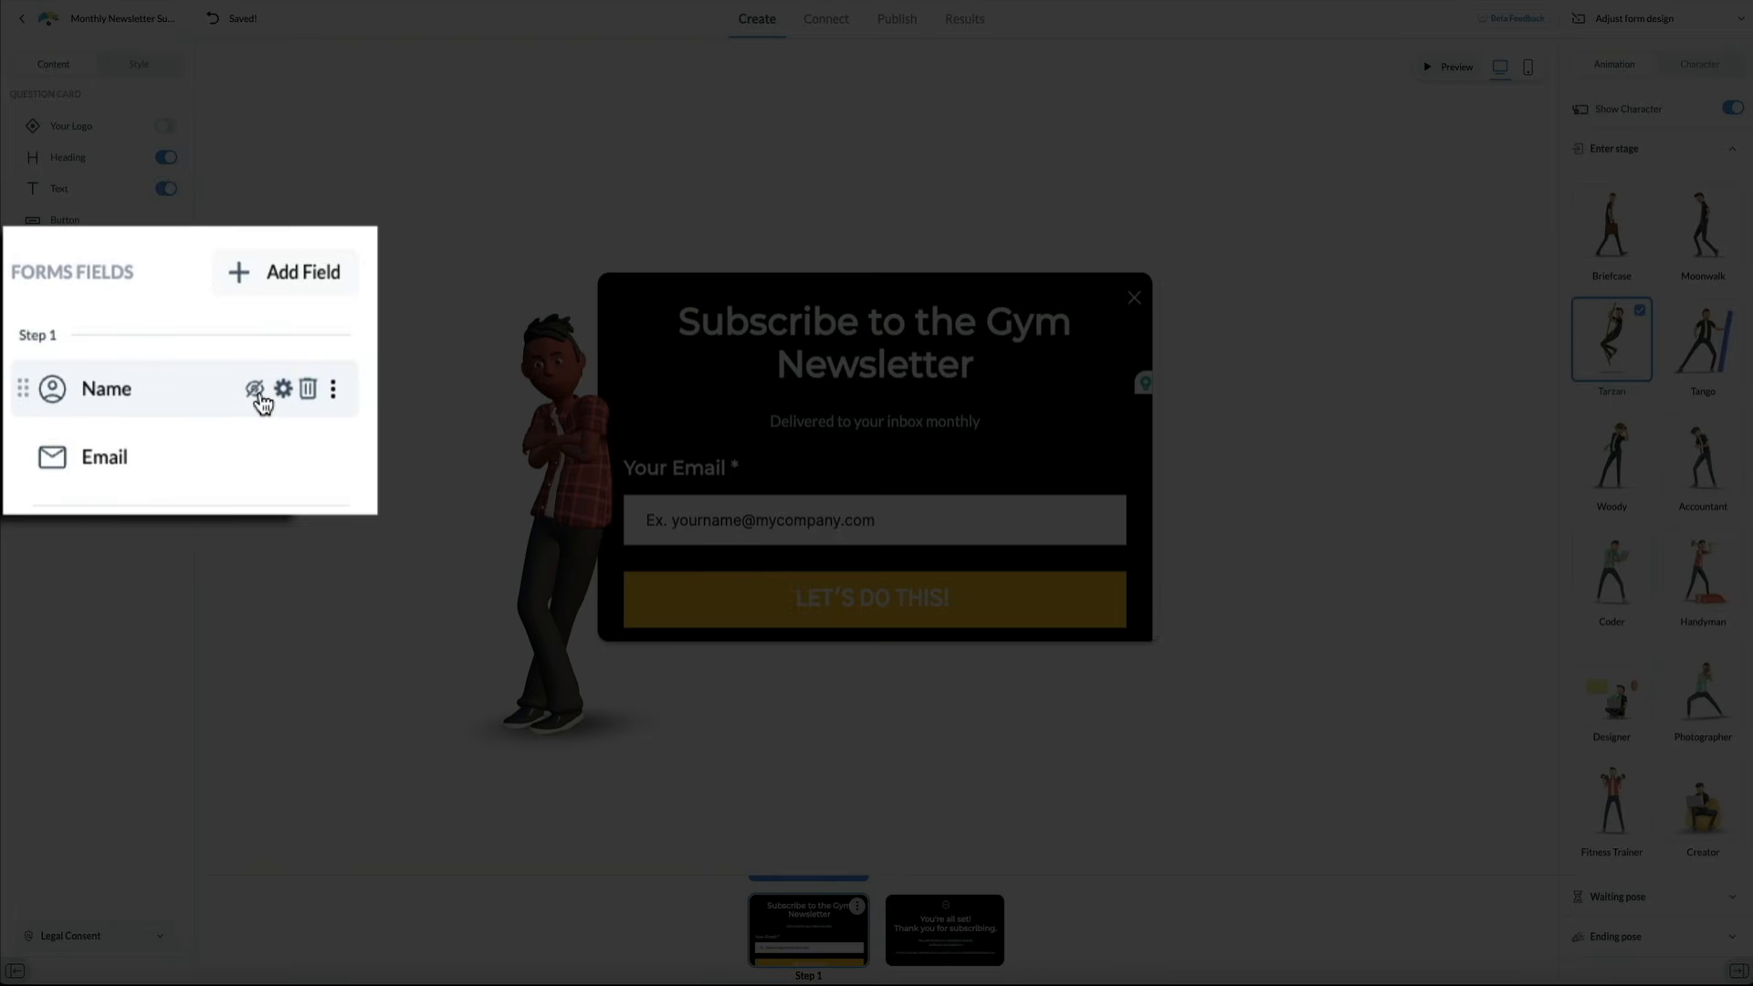
Add the Name field and drag the Email field above it
click(135, 384)
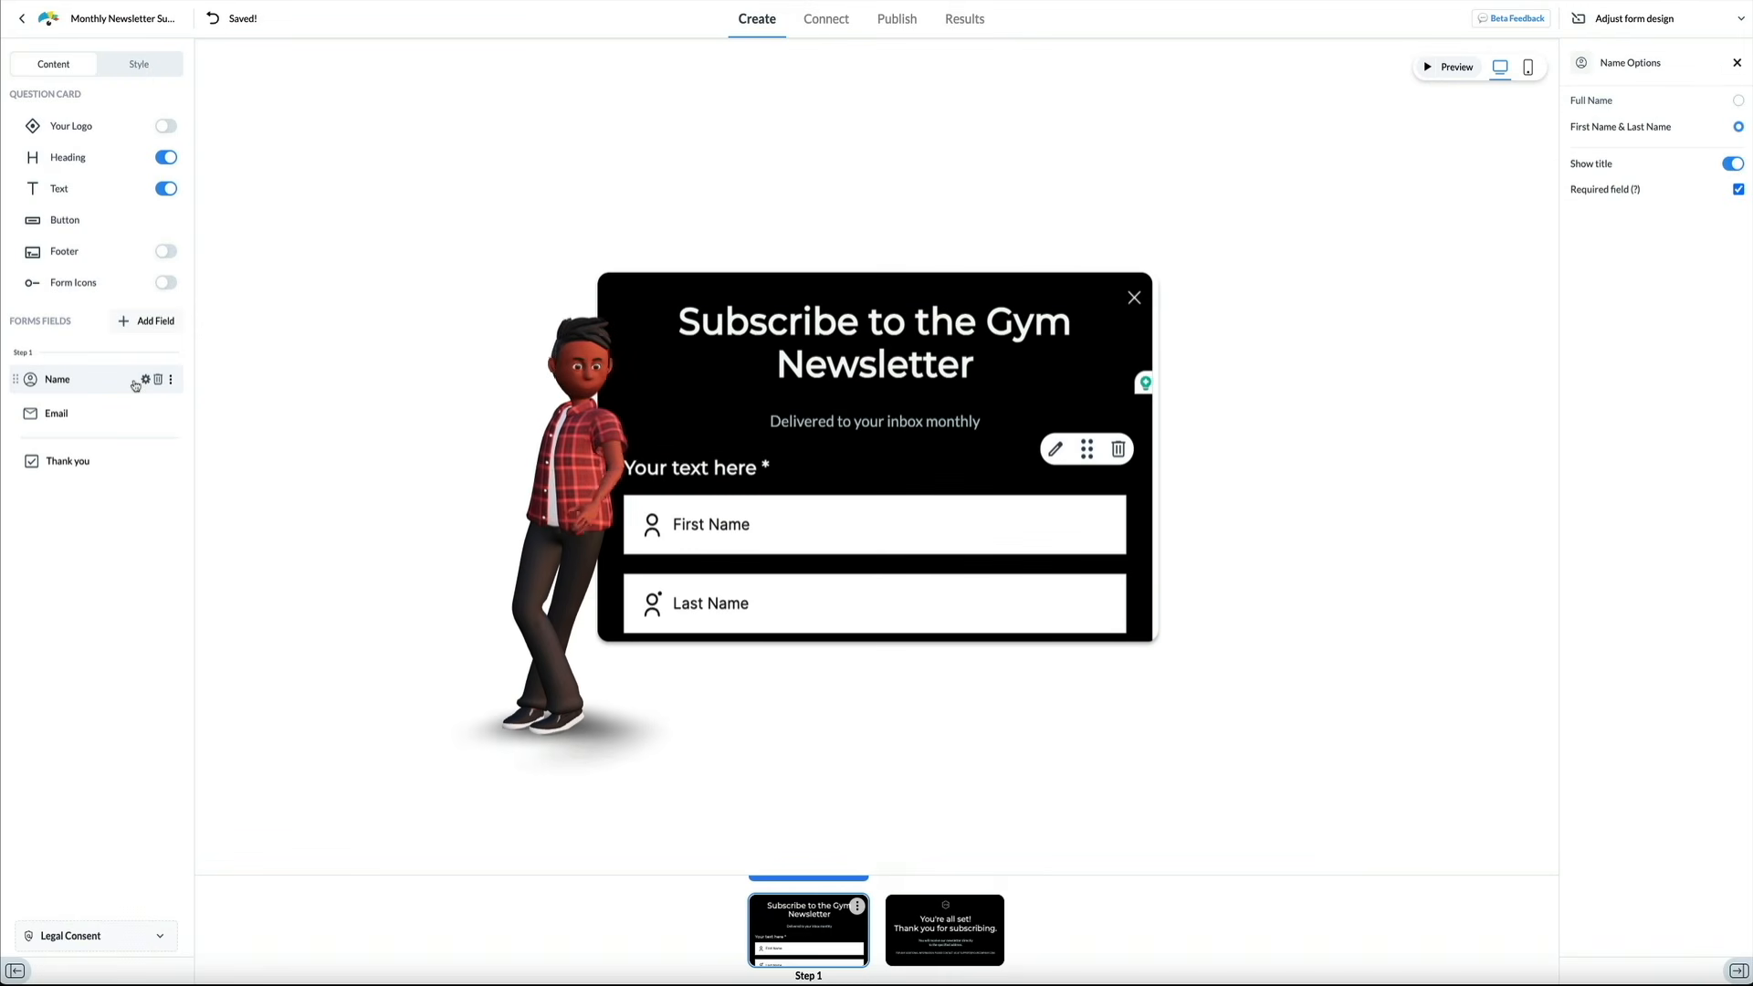
scroll(1143, 560, down, 2)
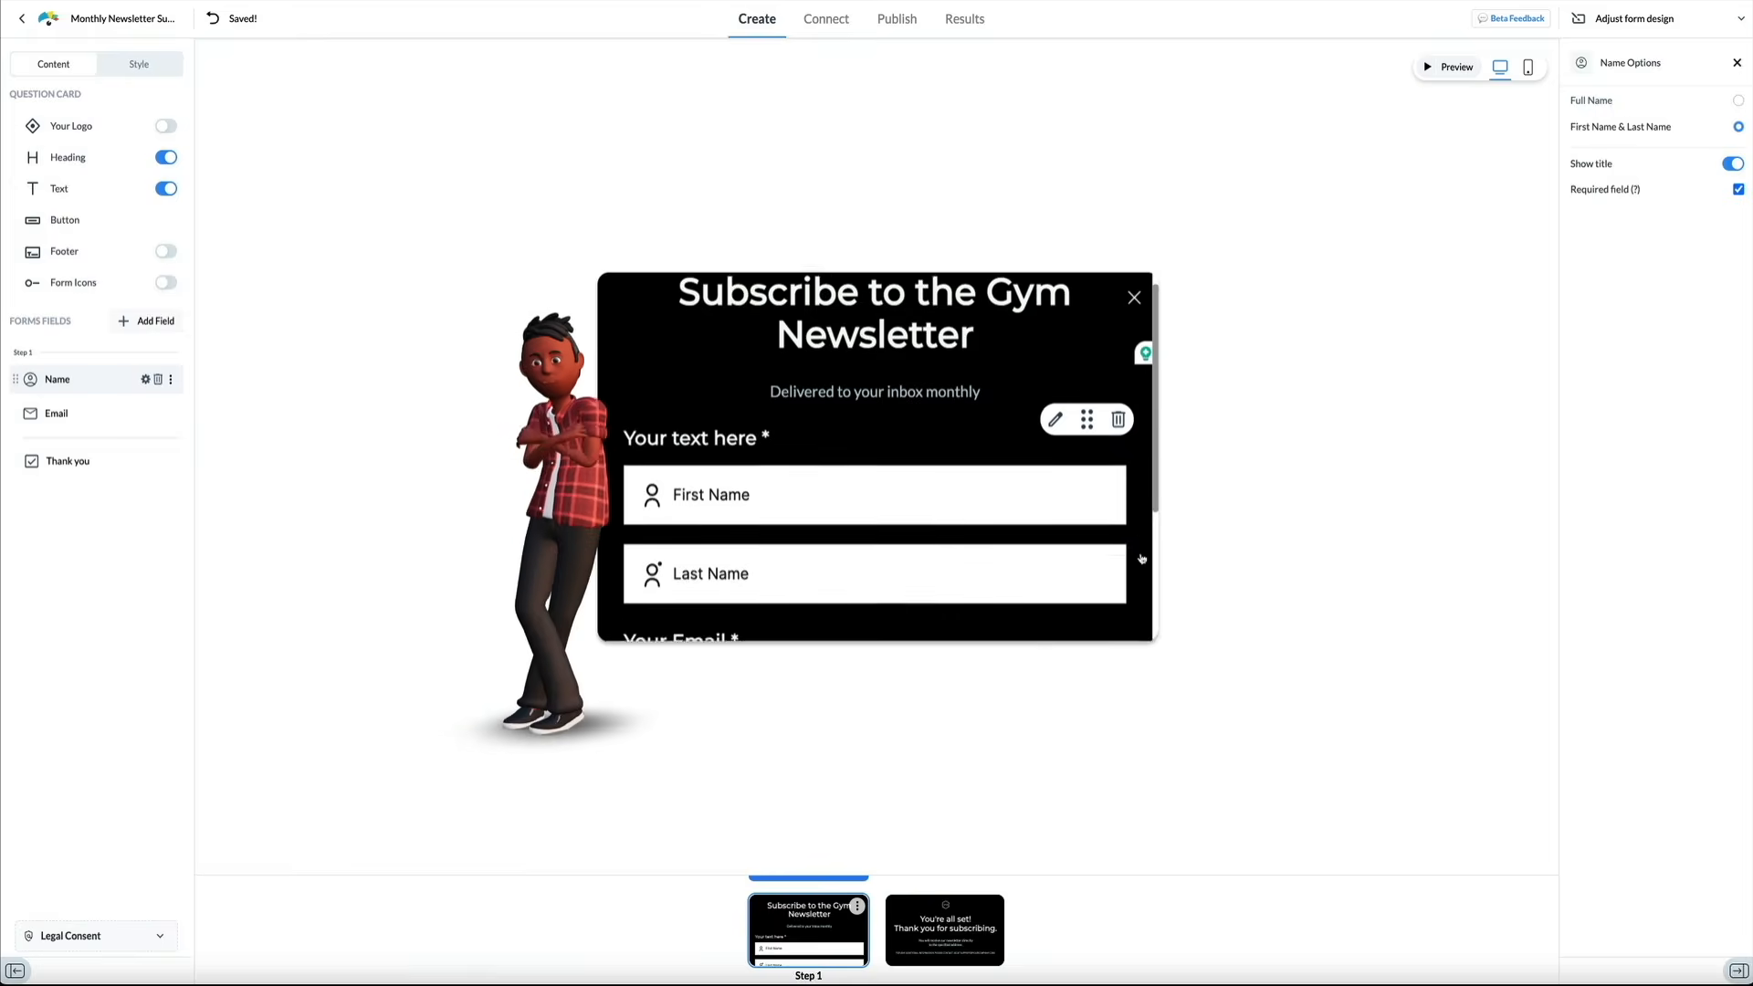
scroll(1143, 560, down, 4)
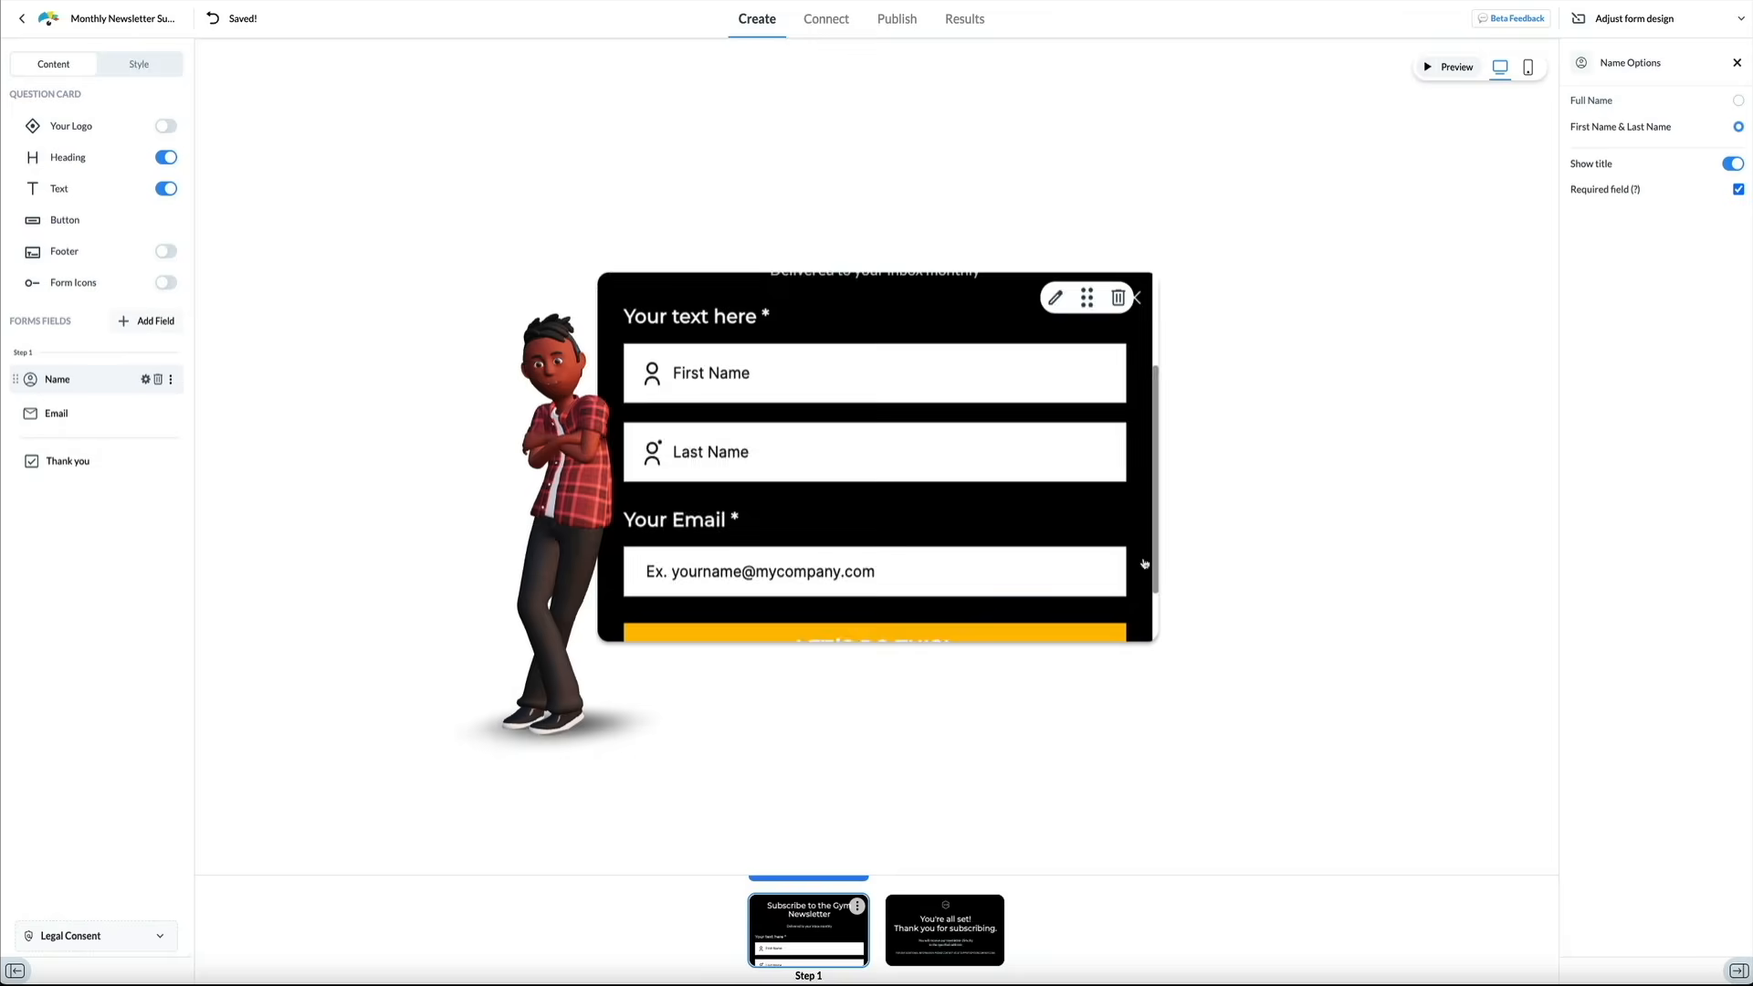
click(884, 513)
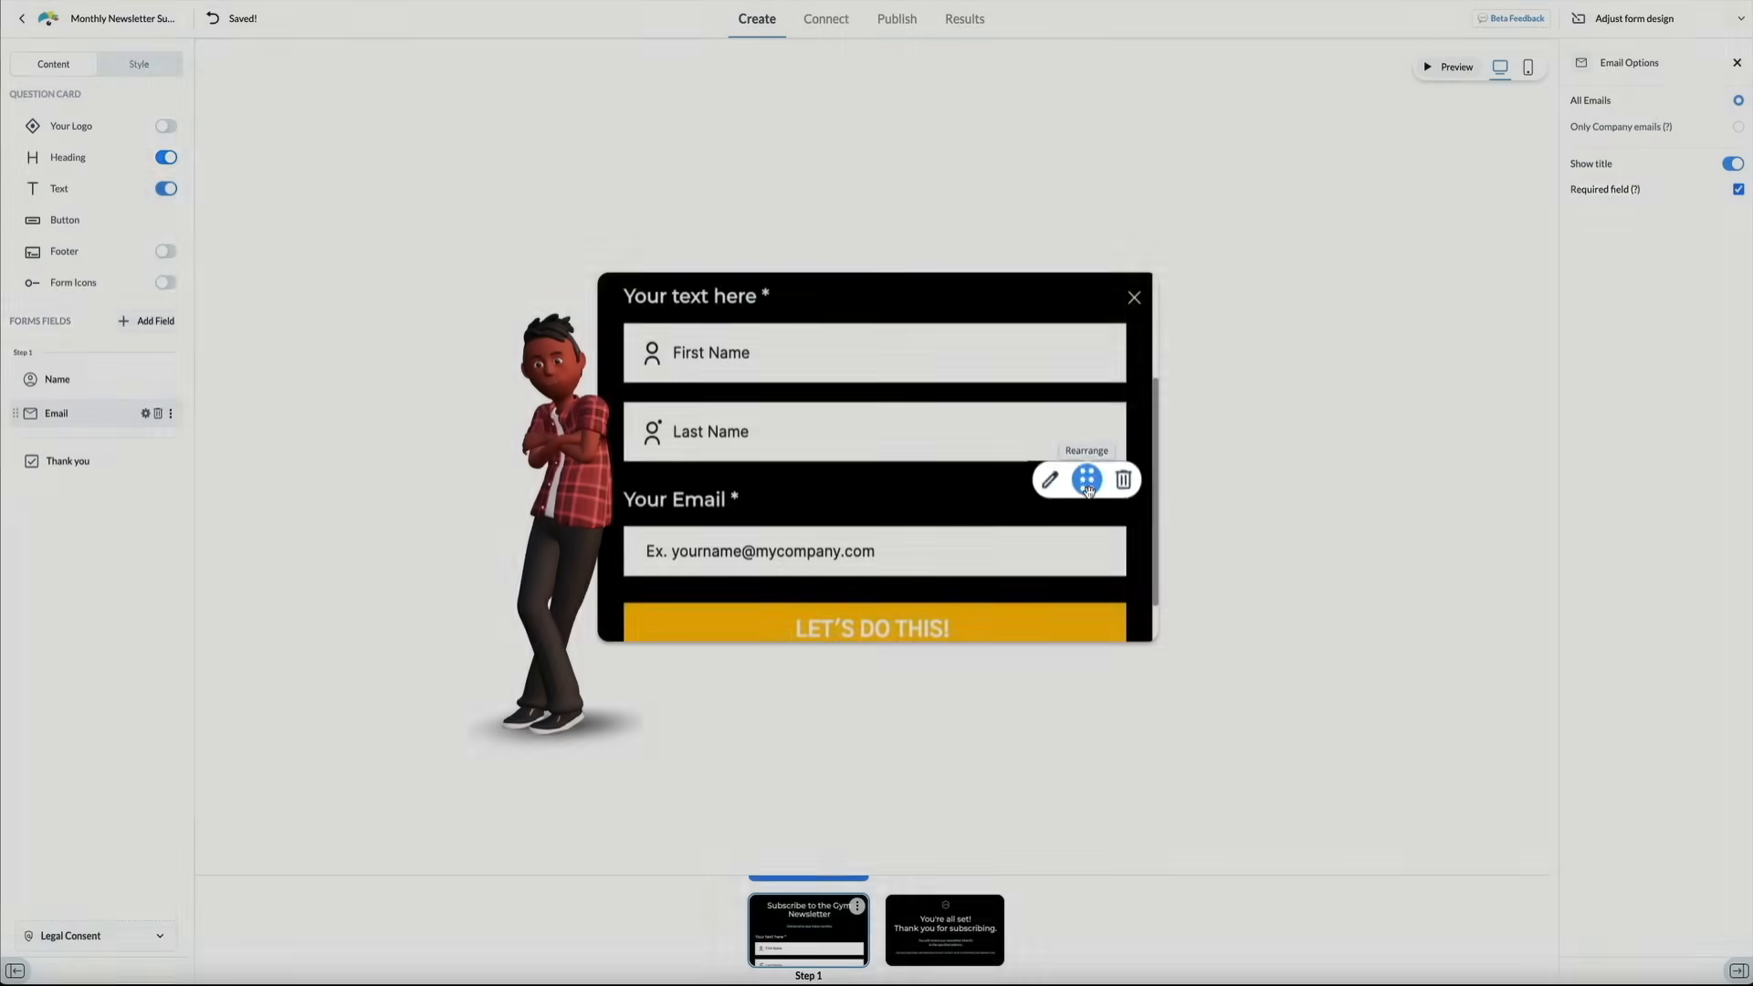
drag(1086, 478, 1085, 334)
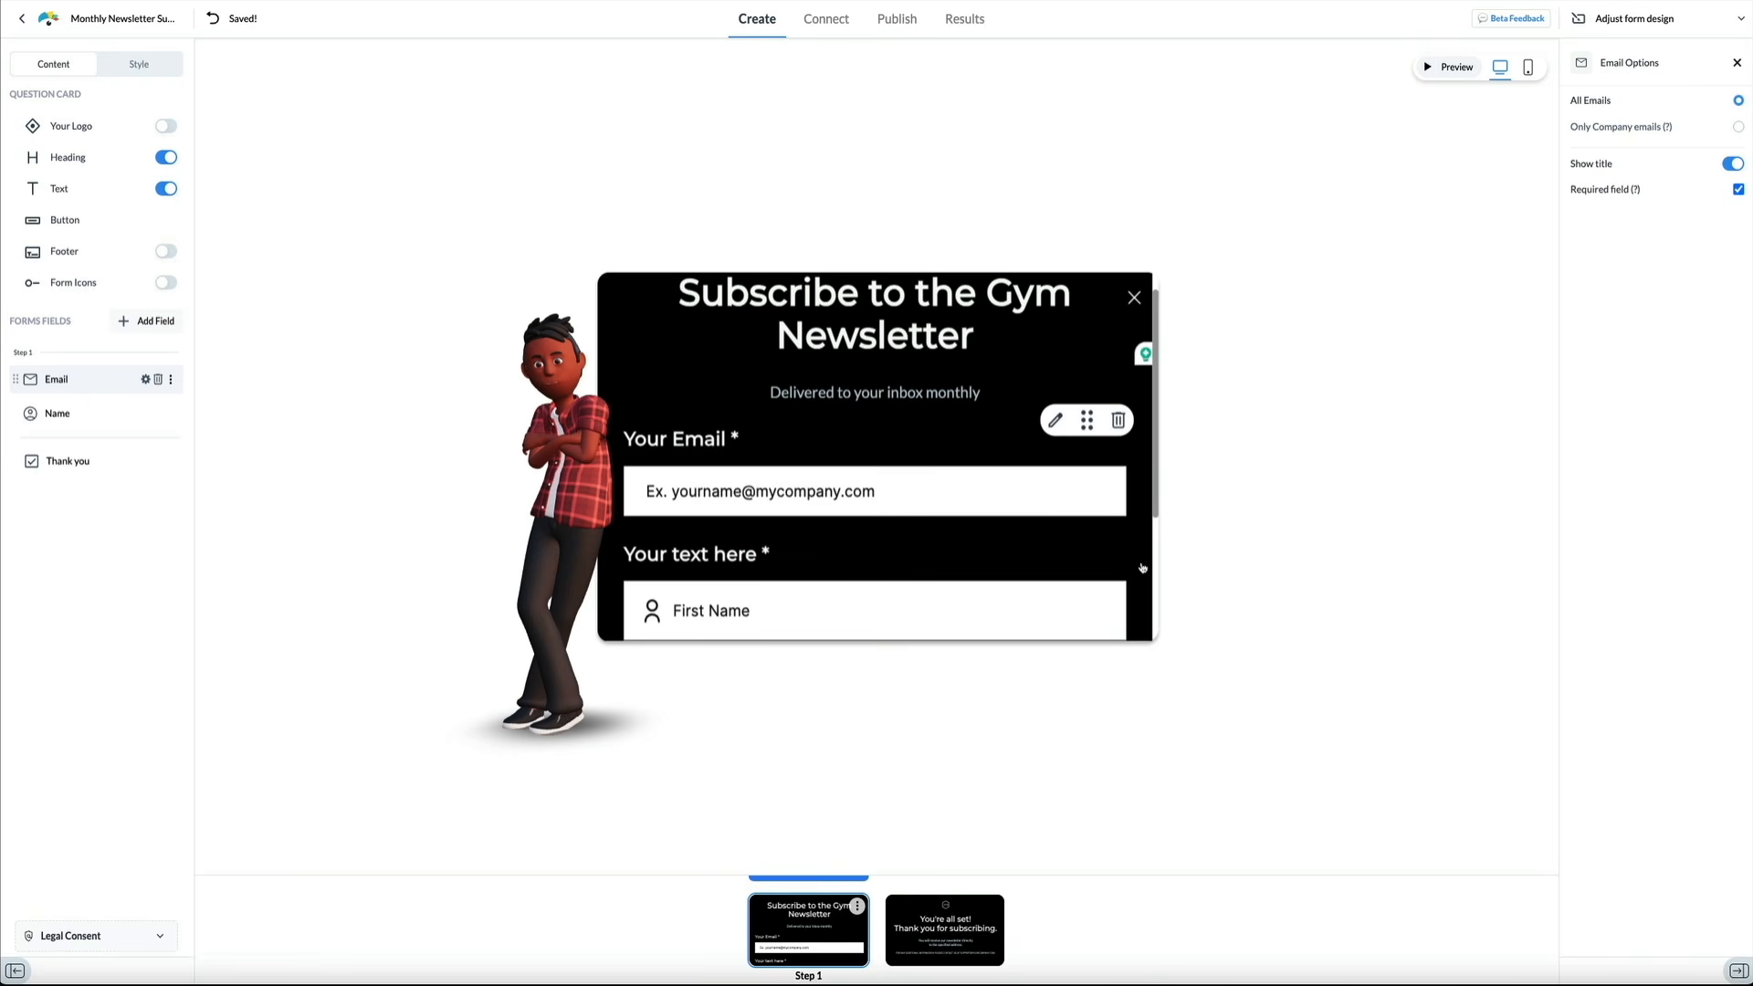
Delete the Name field, confirming Delete Field
scroll(1141, 568, down, 2)
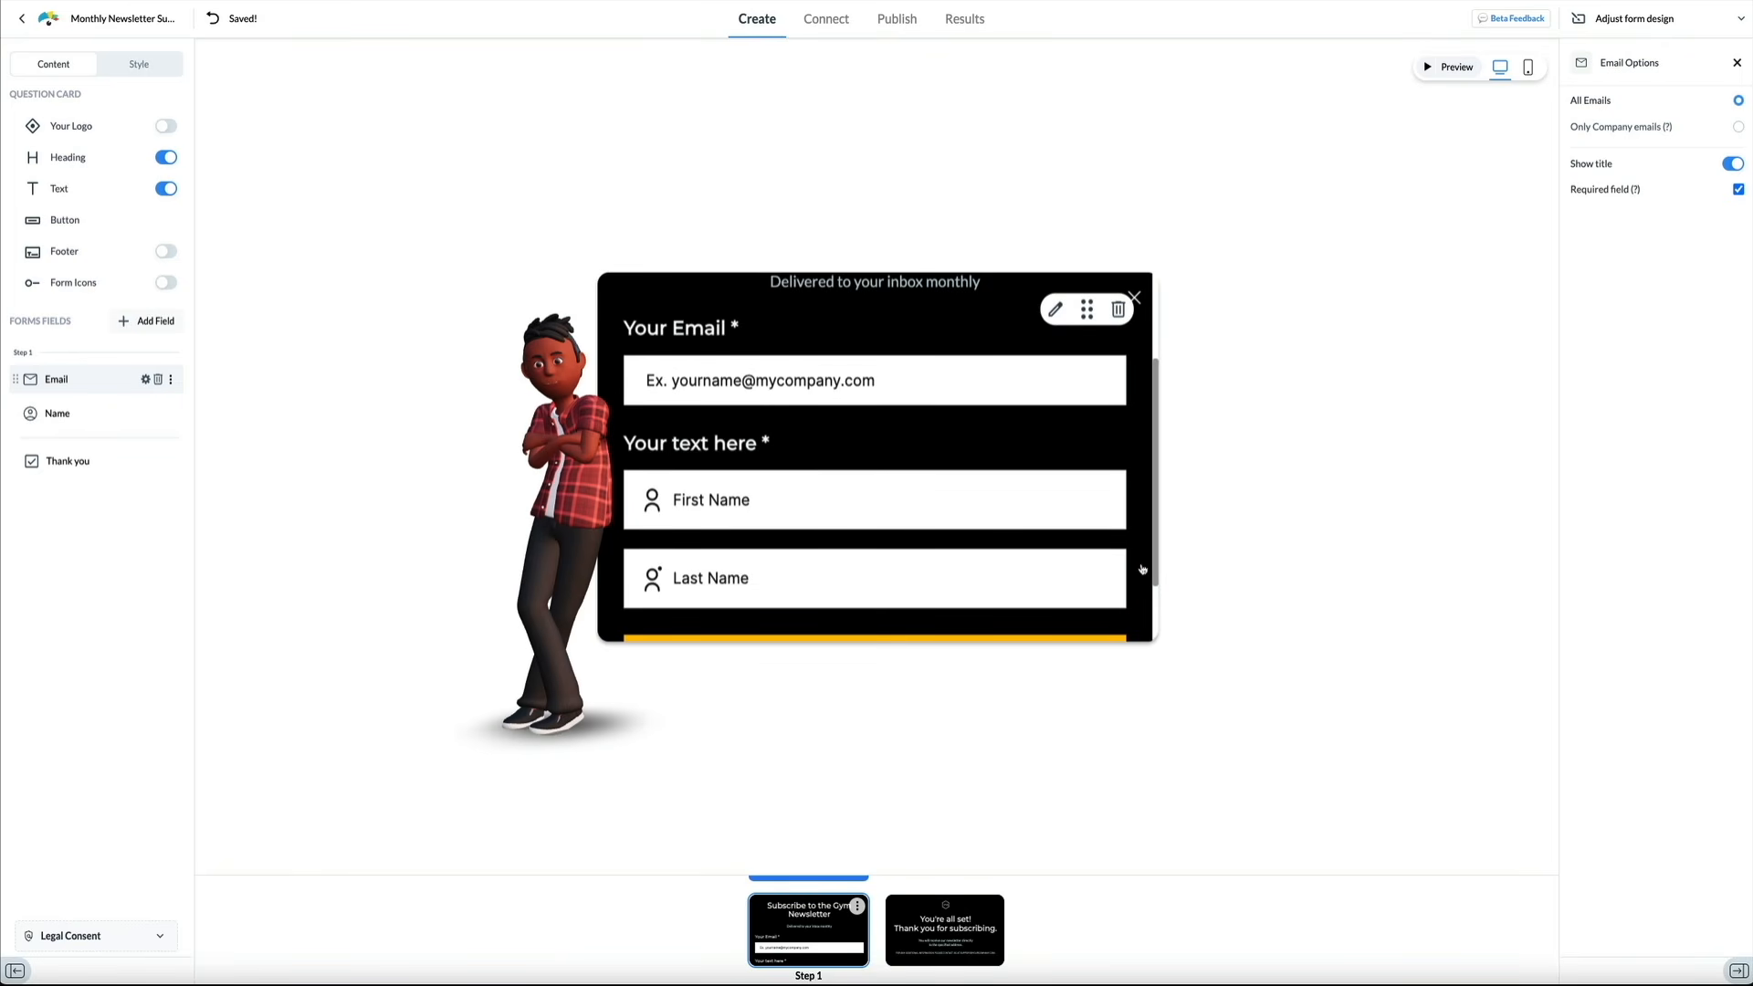
click(1085, 445)
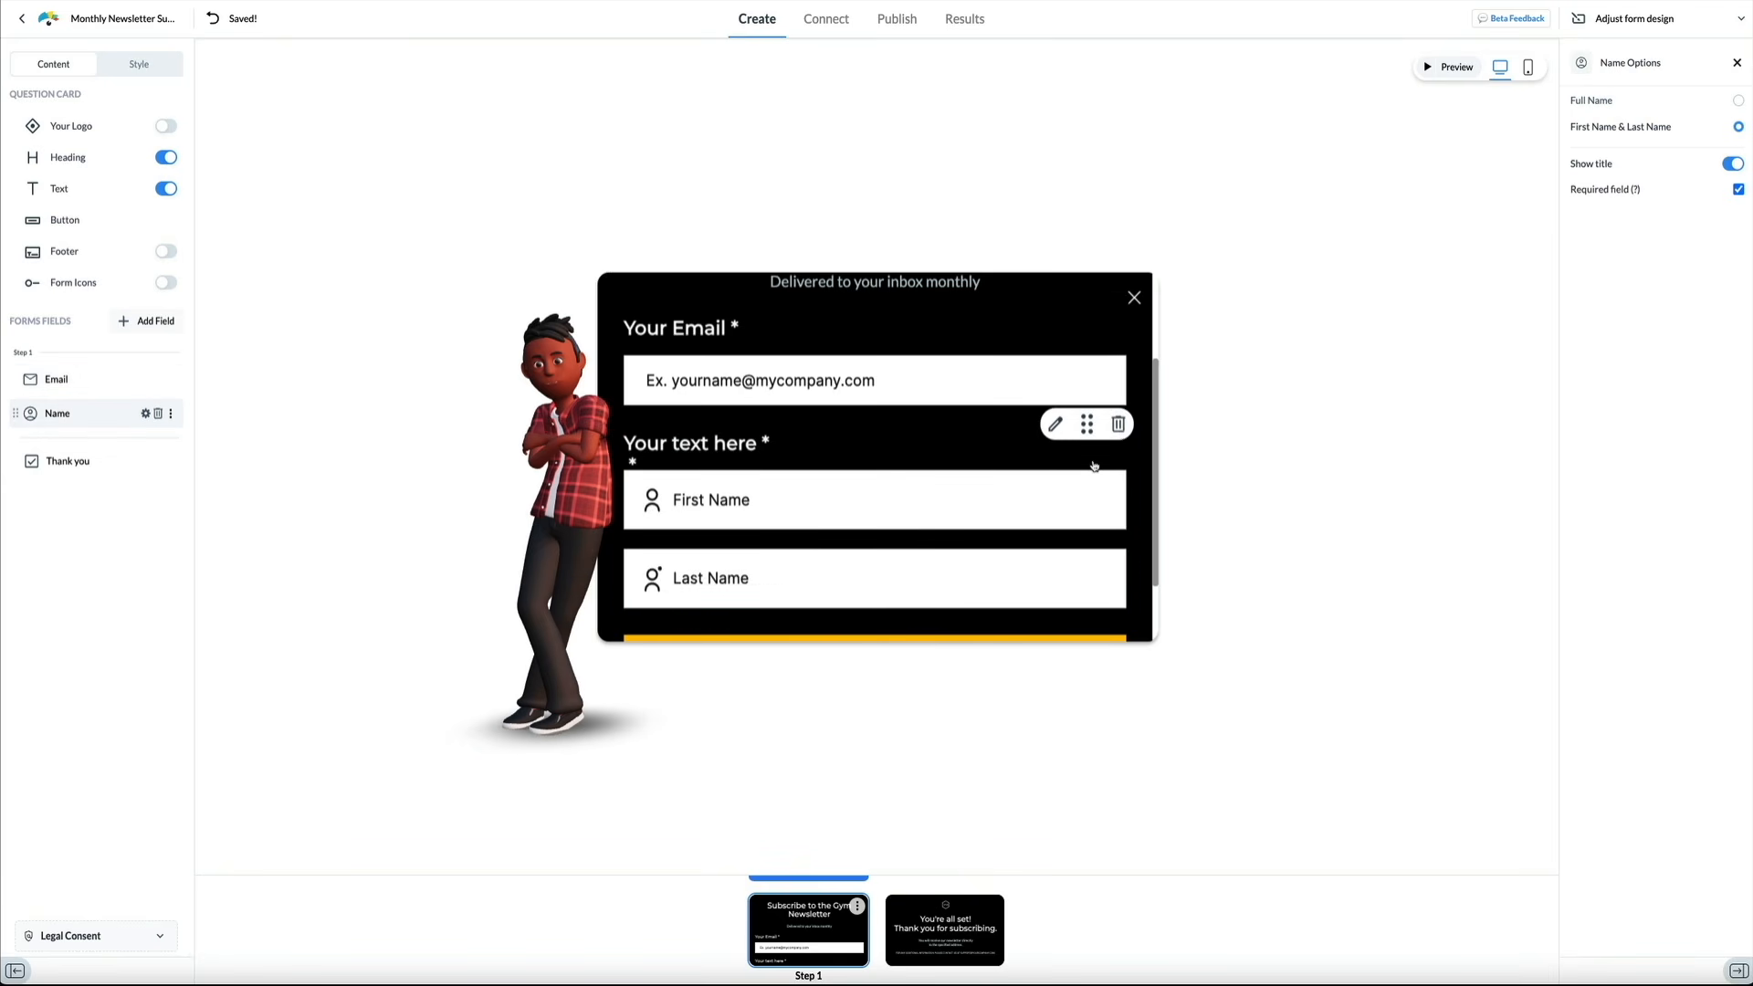
click(1118, 424)
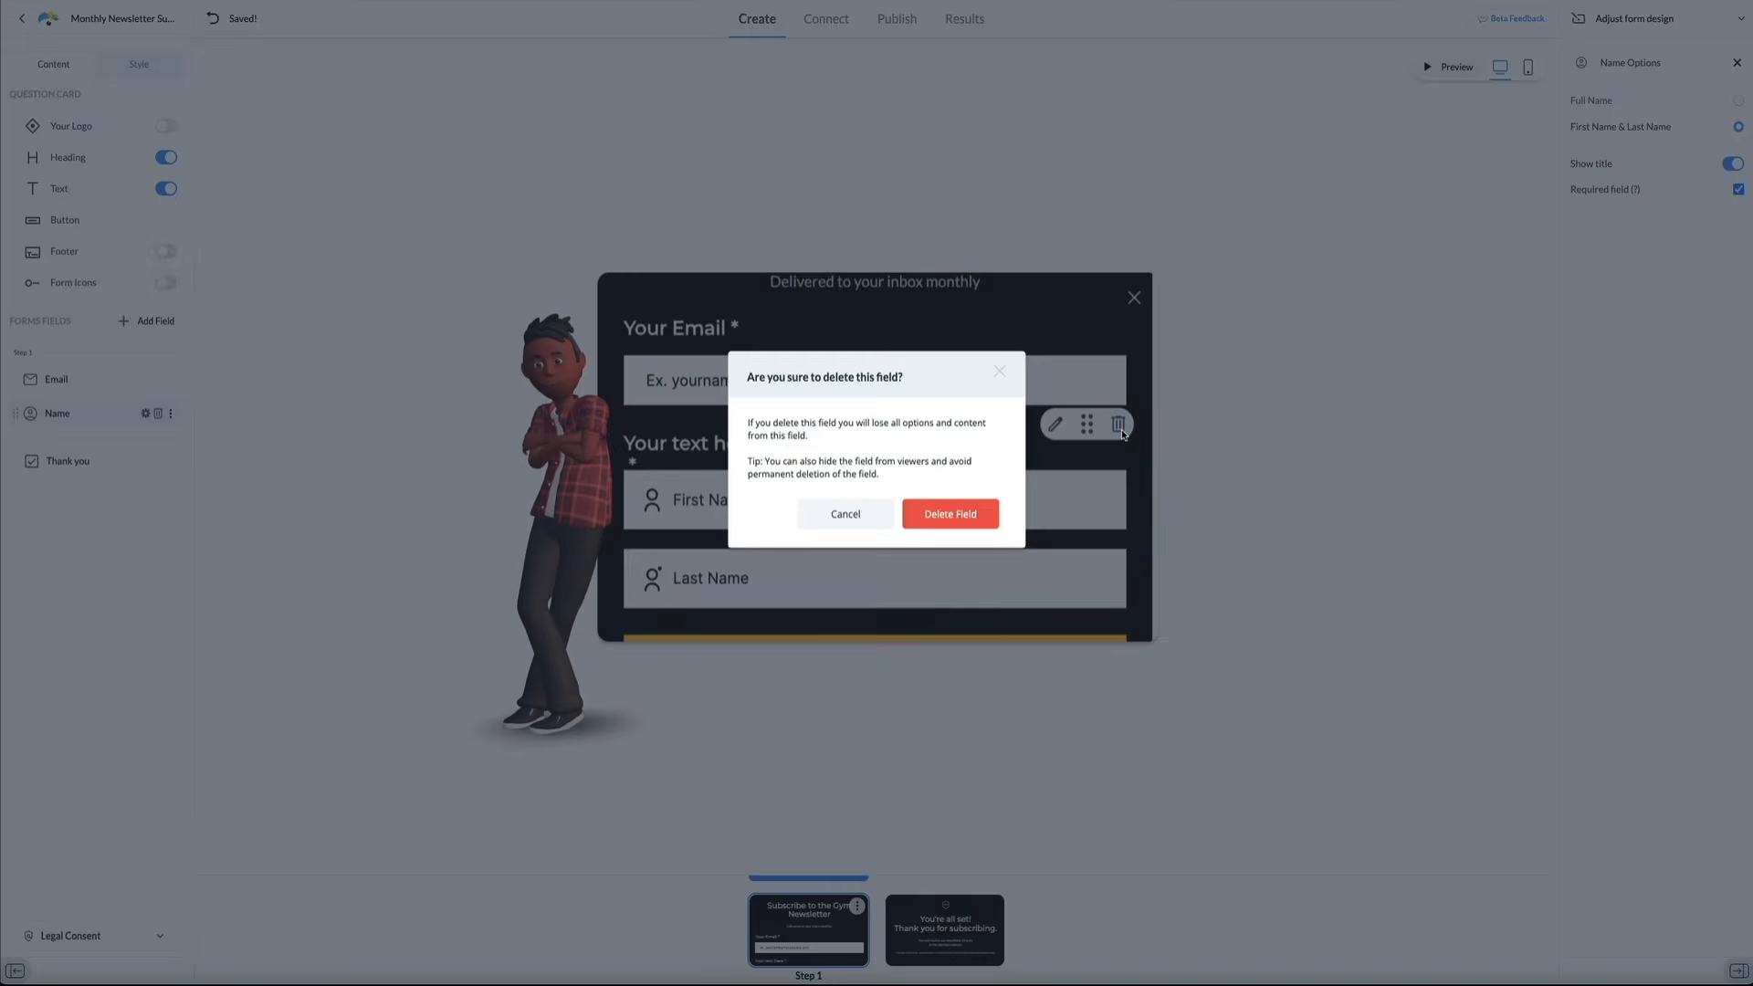
click(977, 517)
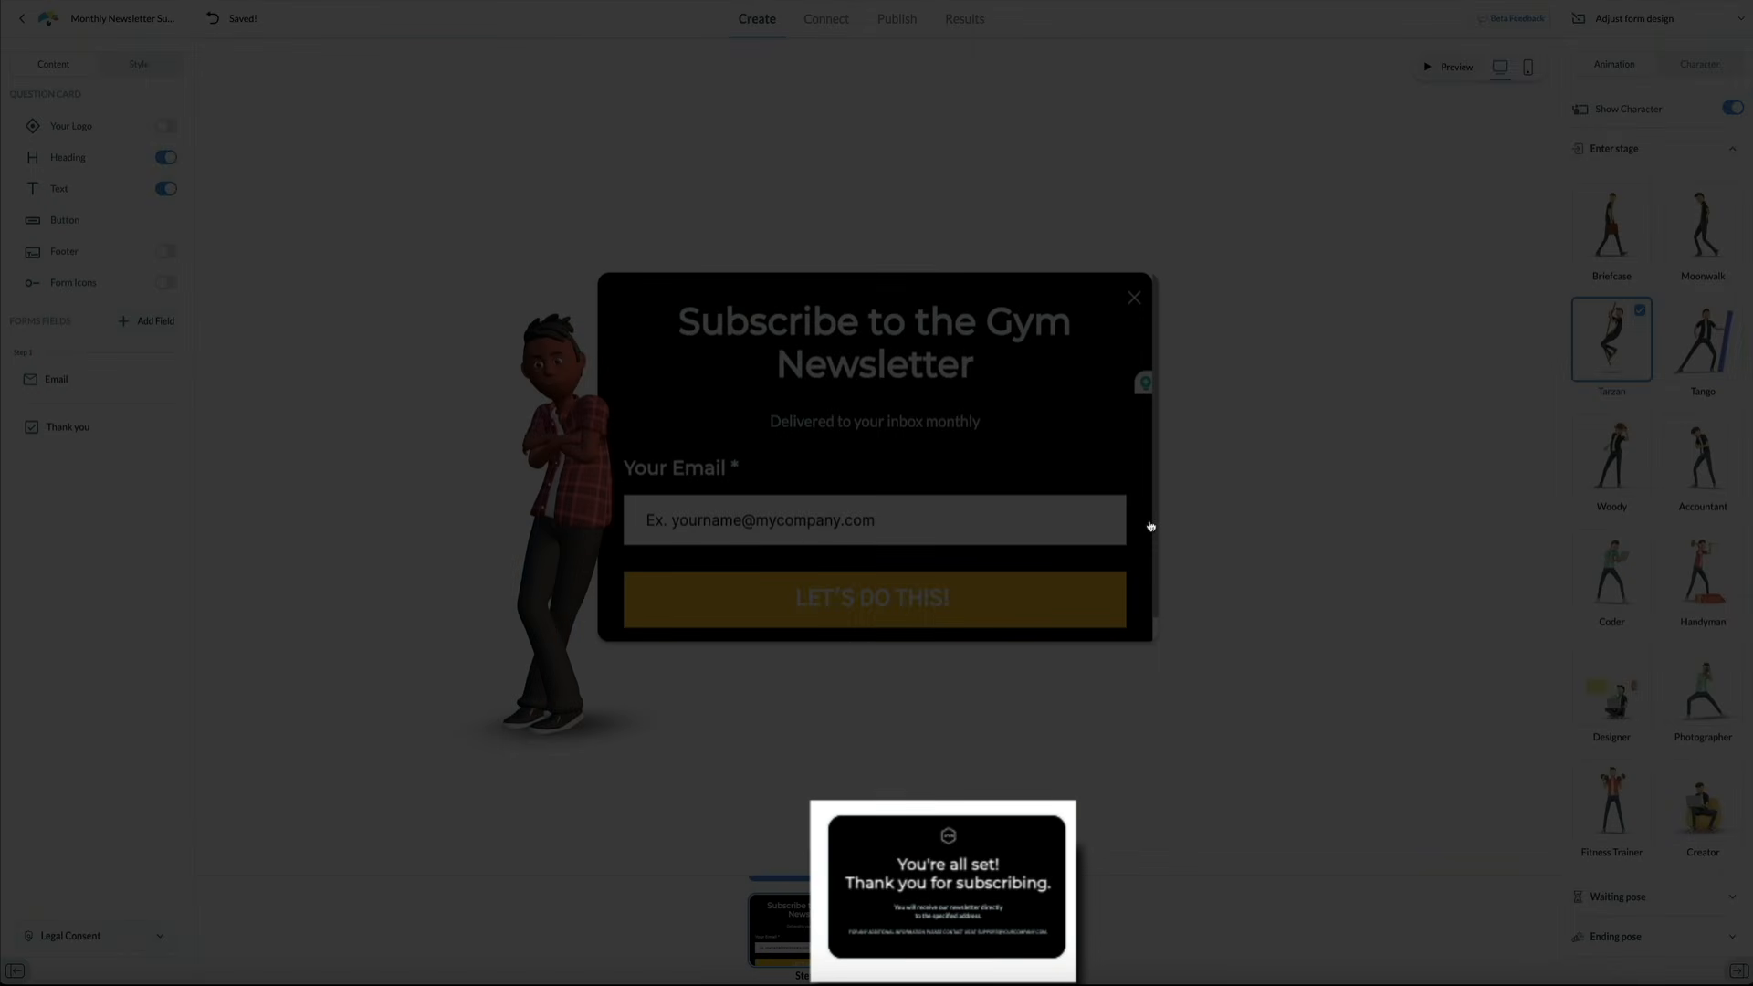
Replace the thank-you card's logo placeholder with the uploaded IGNITE FITNESS logo PNG
click(953, 932)
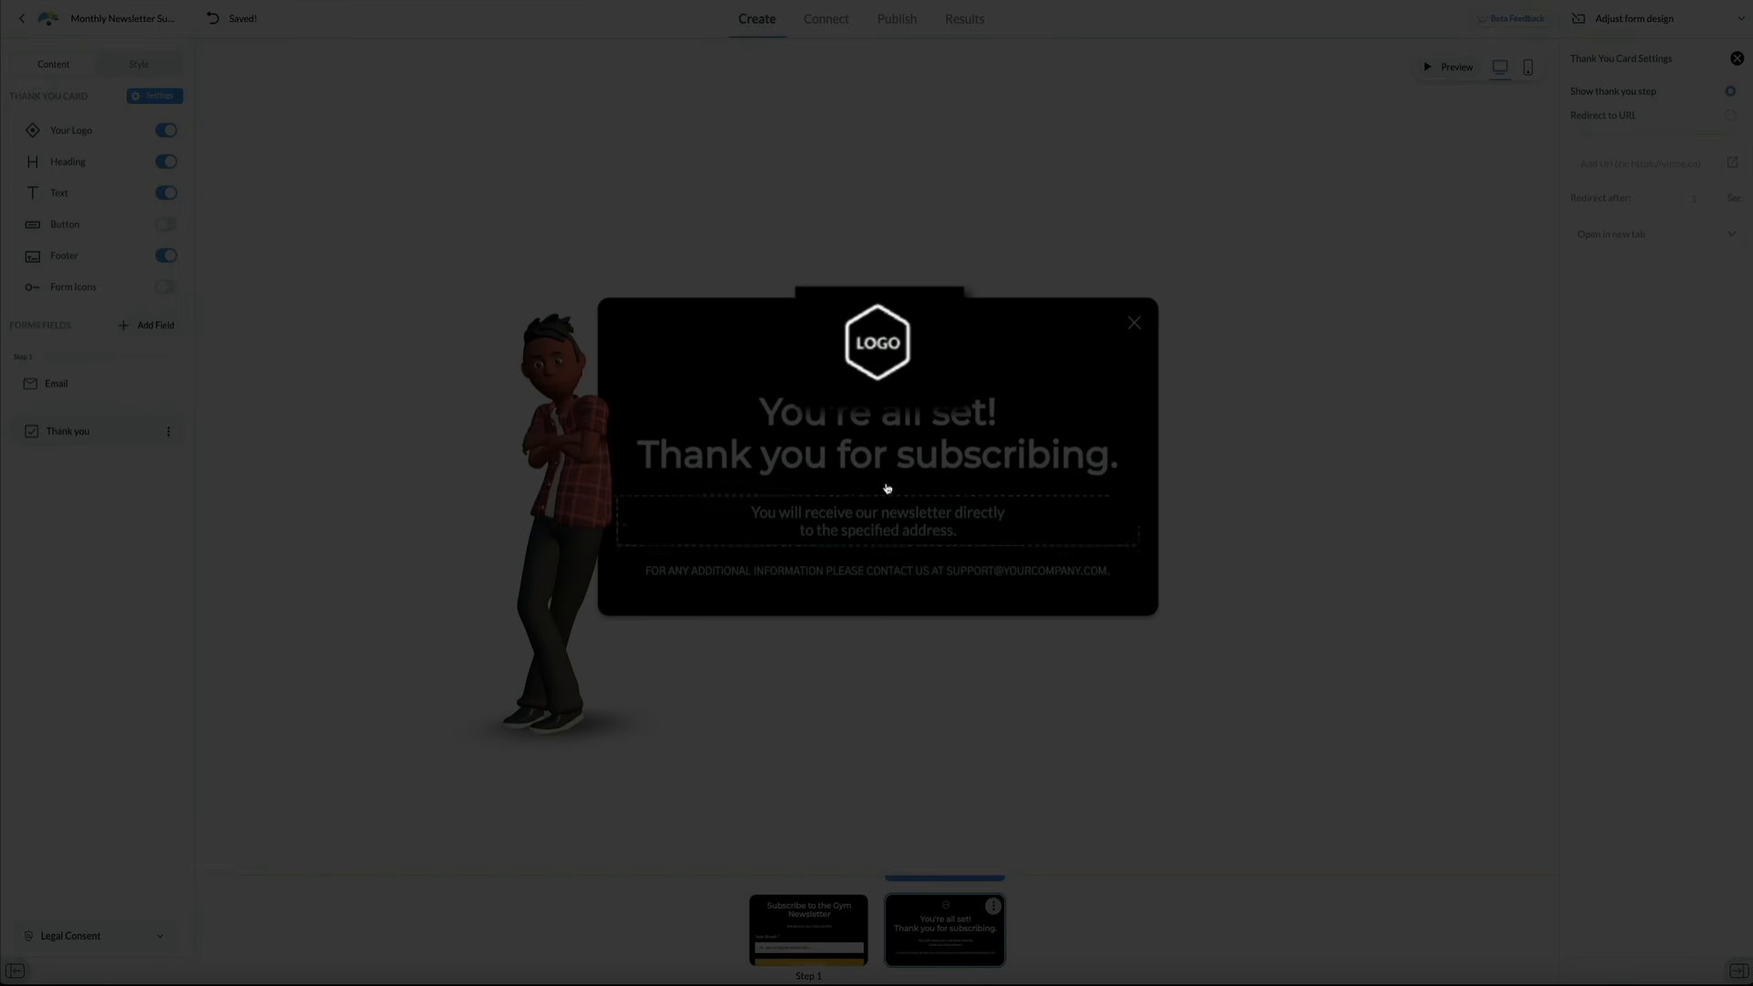
click(888, 348)
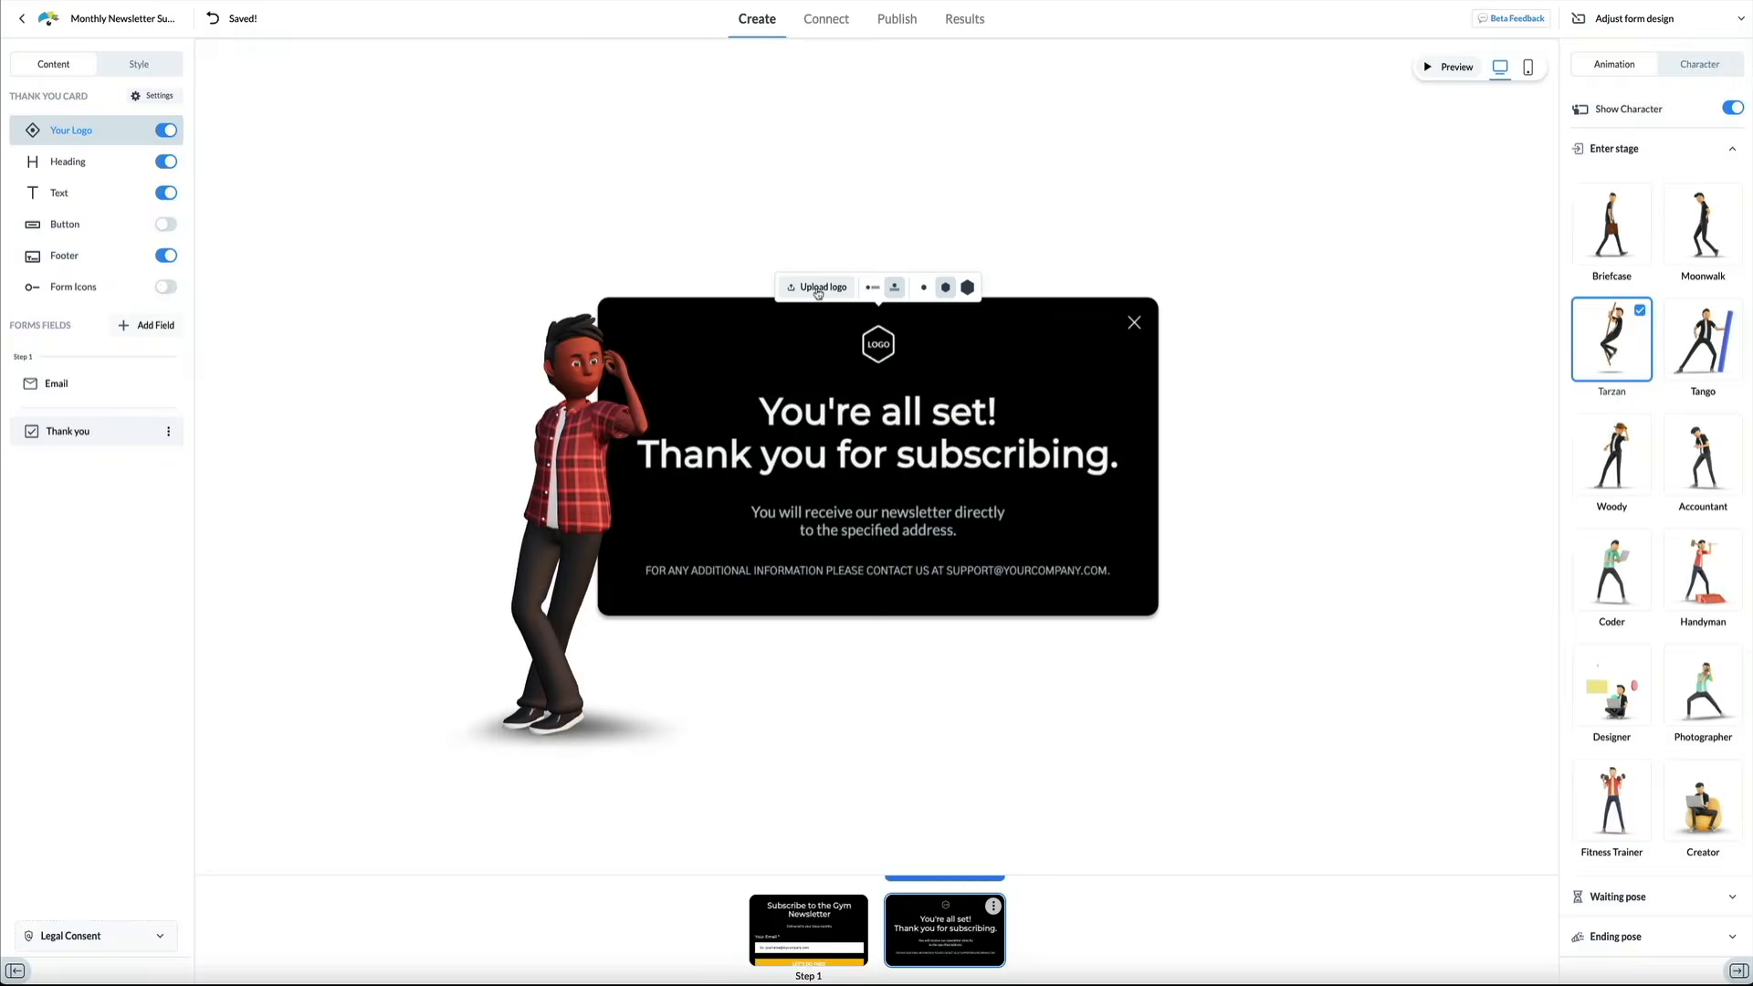
click(819, 291)
click(1087, 323)
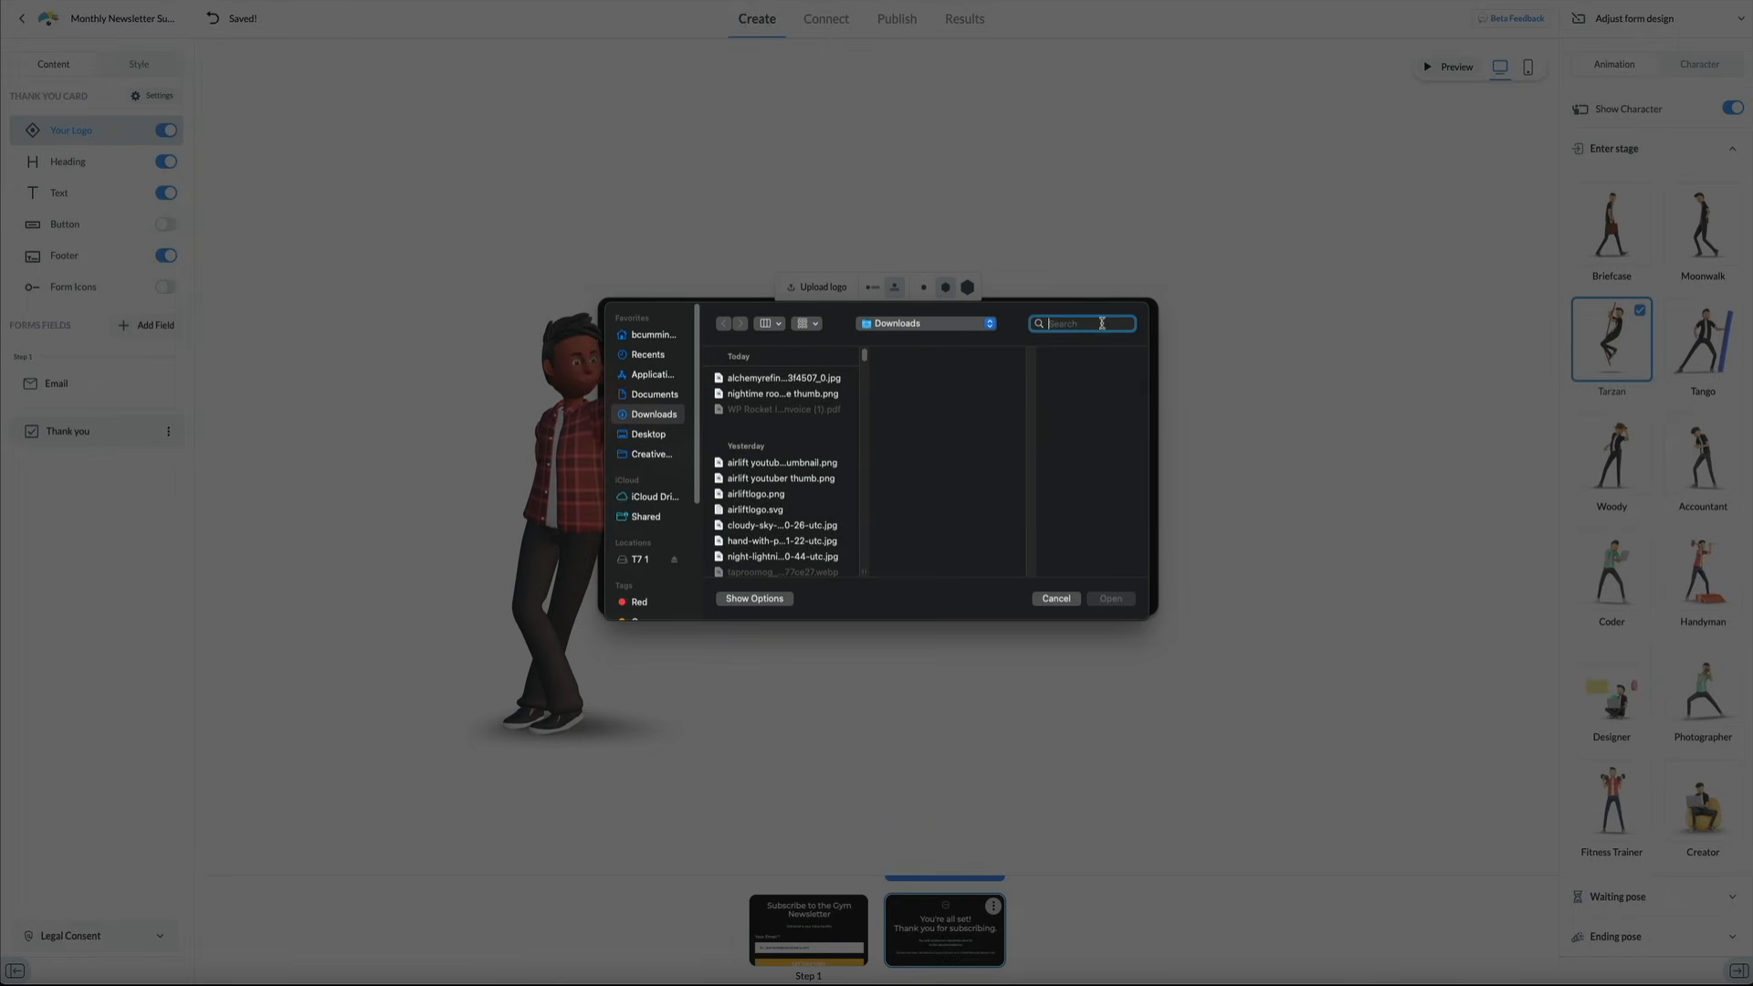
text(IGNITE FITNESS)
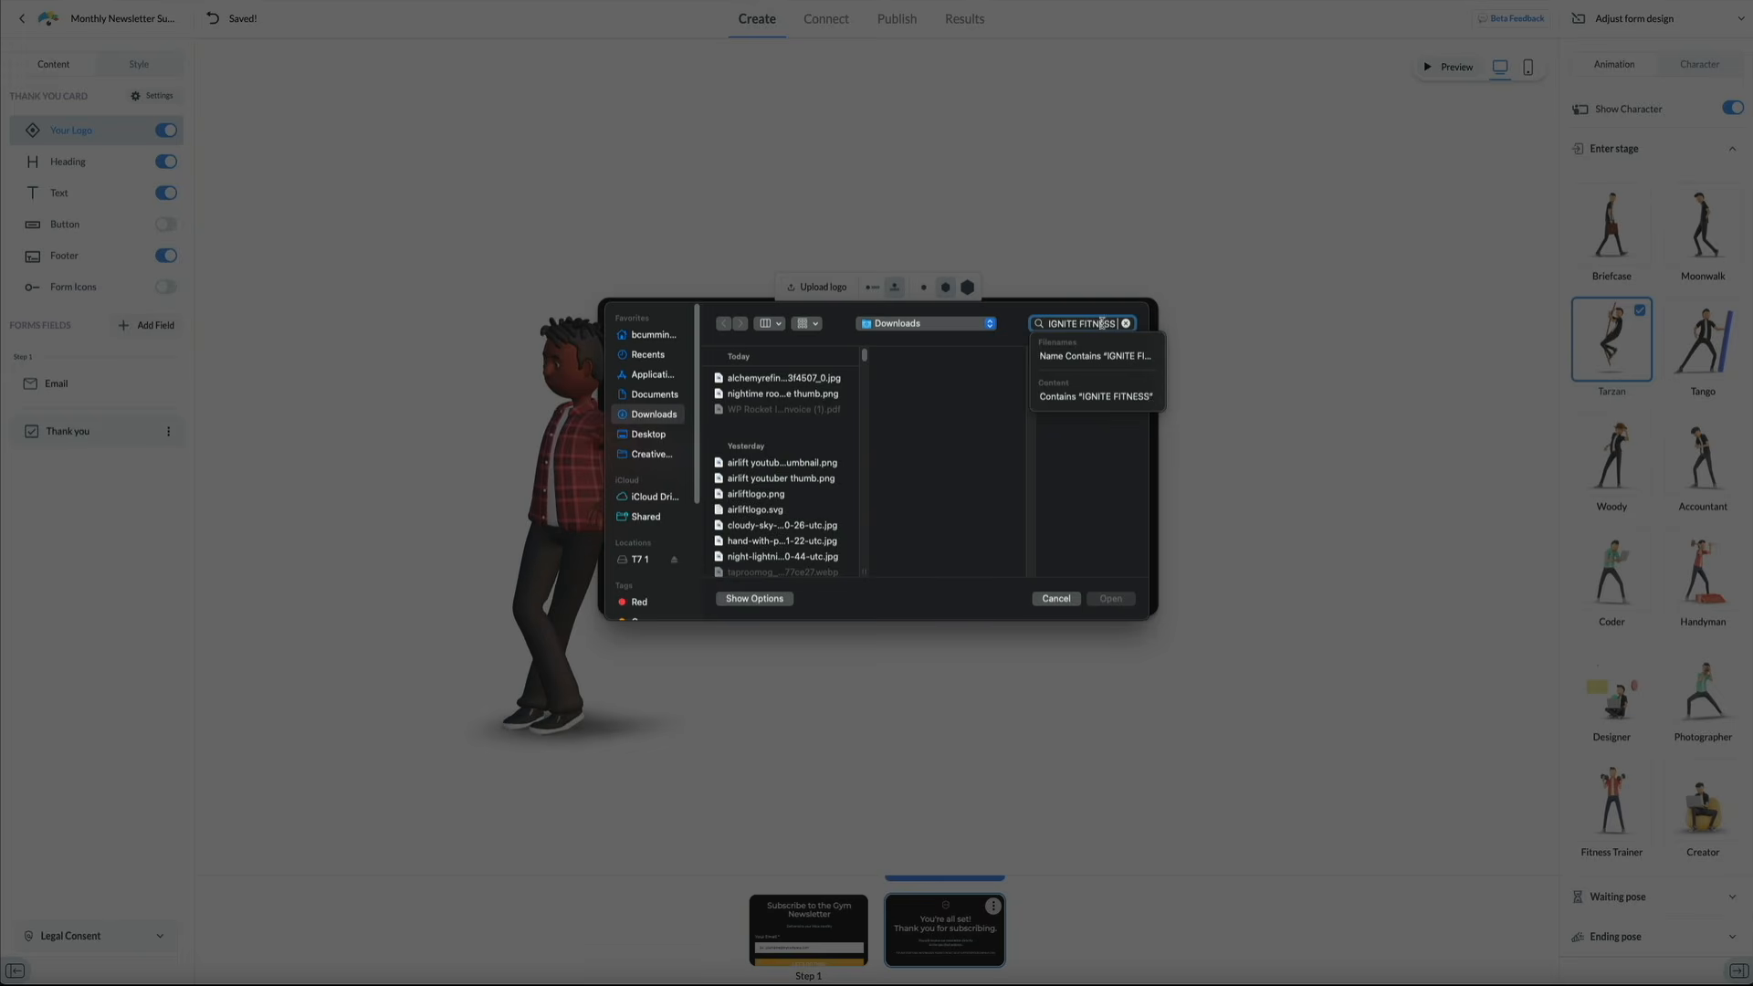
click(1111, 600)
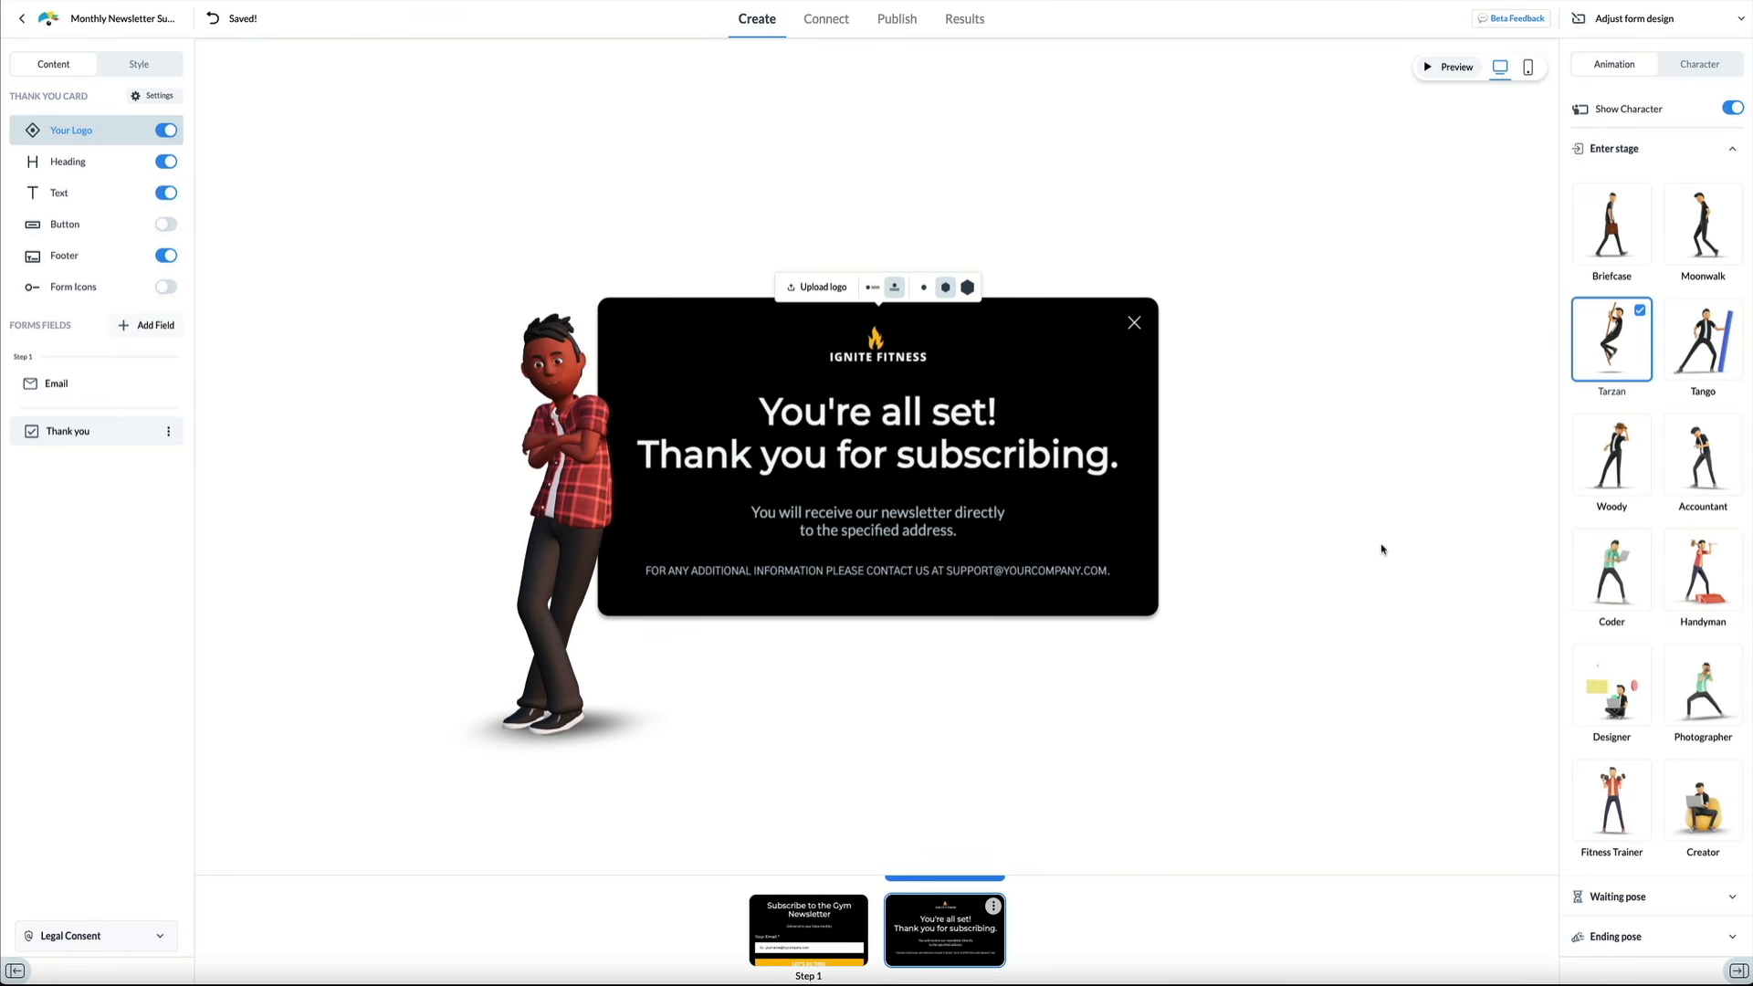
Change the footer contact email to the Ignite Fitness help address
click(968, 571)
double_click(968, 571)
drag(993, 571, 1068, 571)
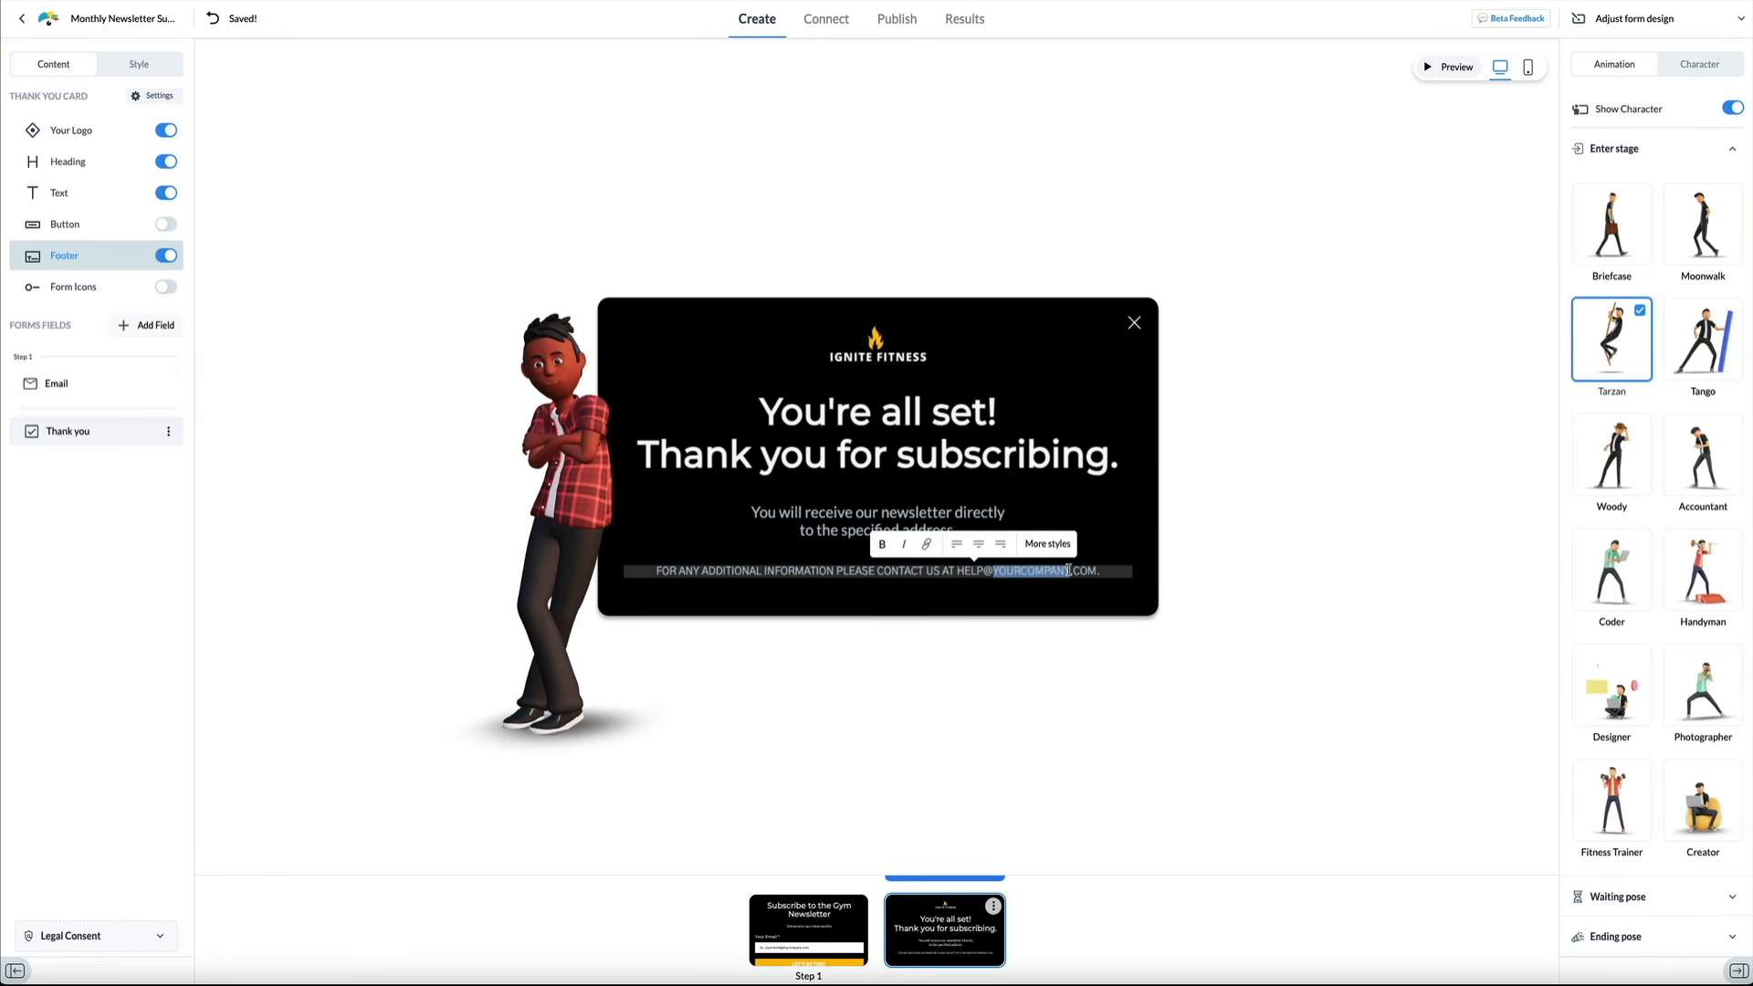
click(1106, 510)
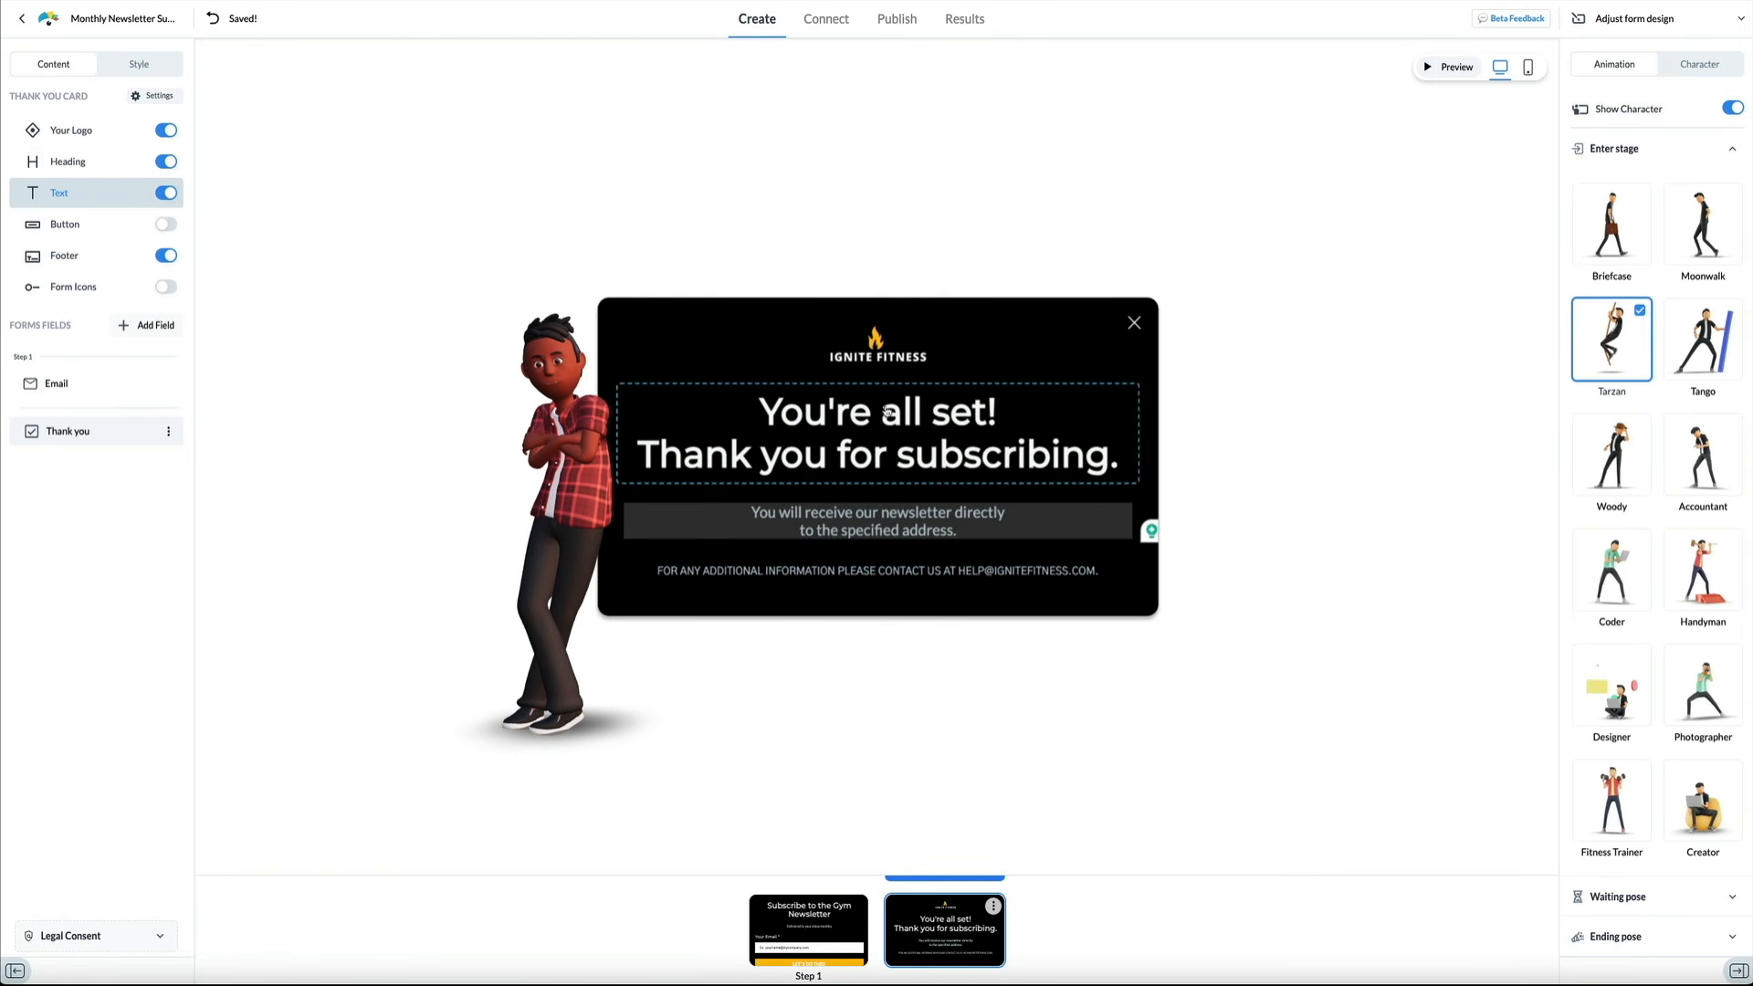
Change the heading 'all set' to 'in' so it reads "You're in!", then return to the subscribe card
drag(861, 412, 990, 413)
text(in)
click(1339, 524)
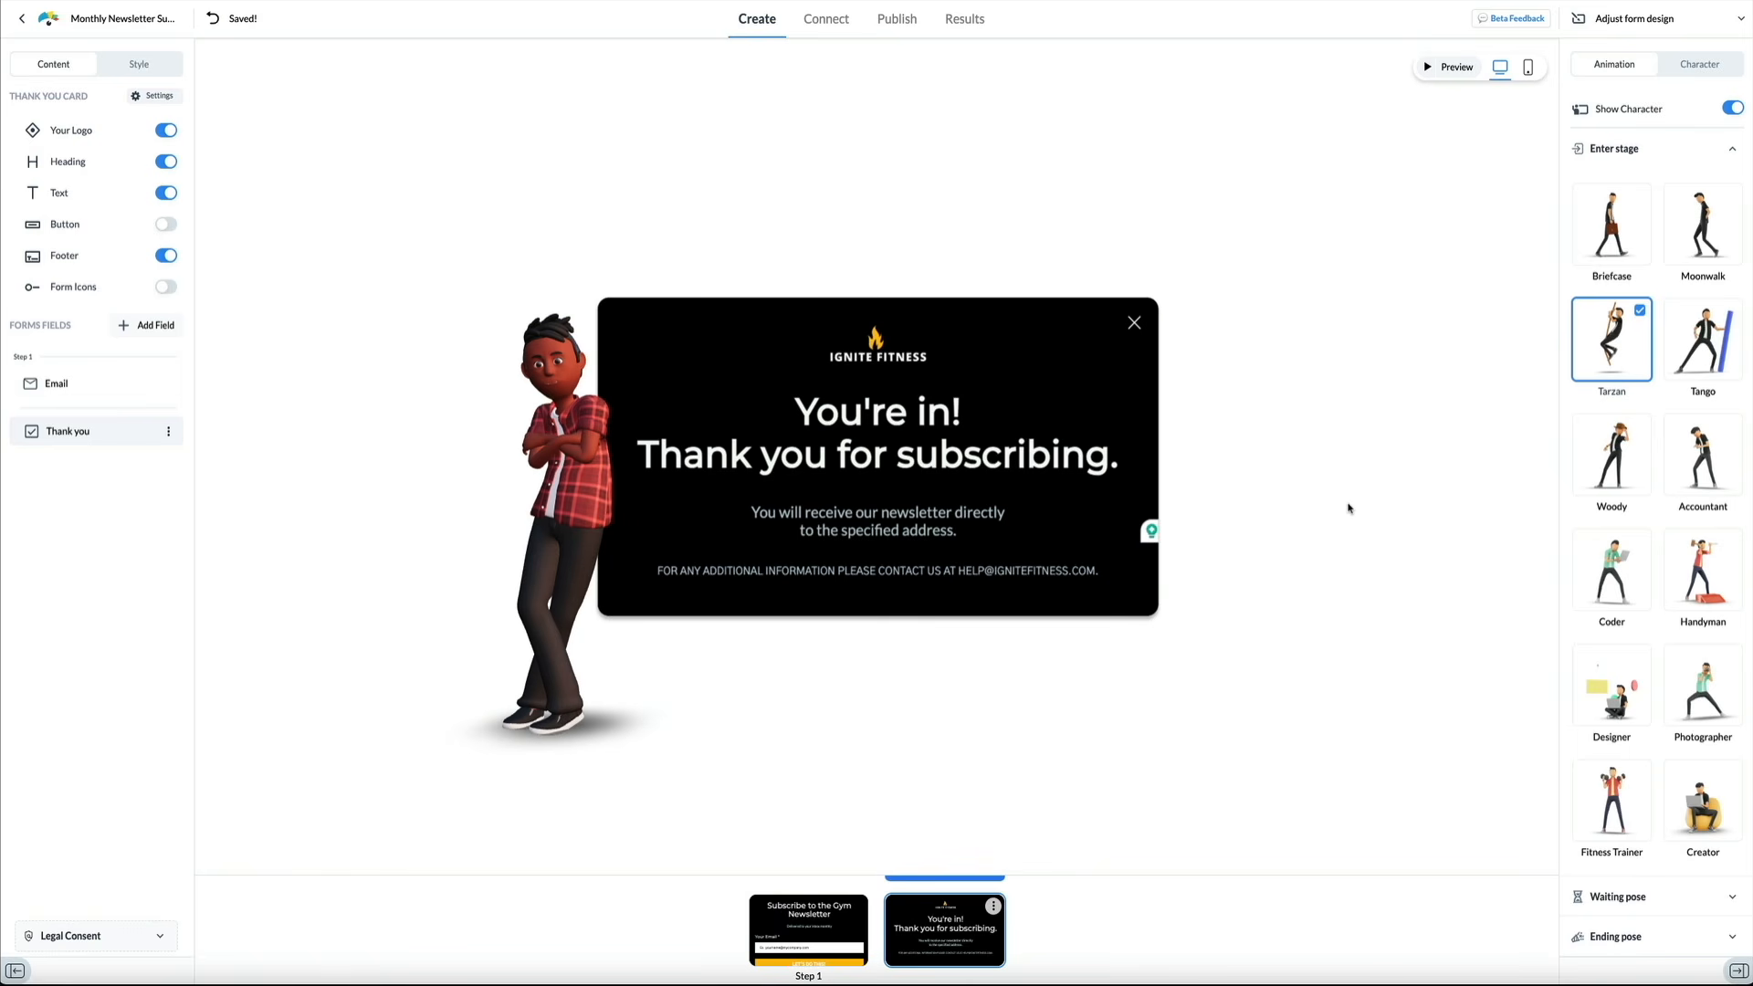
click(809, 926)
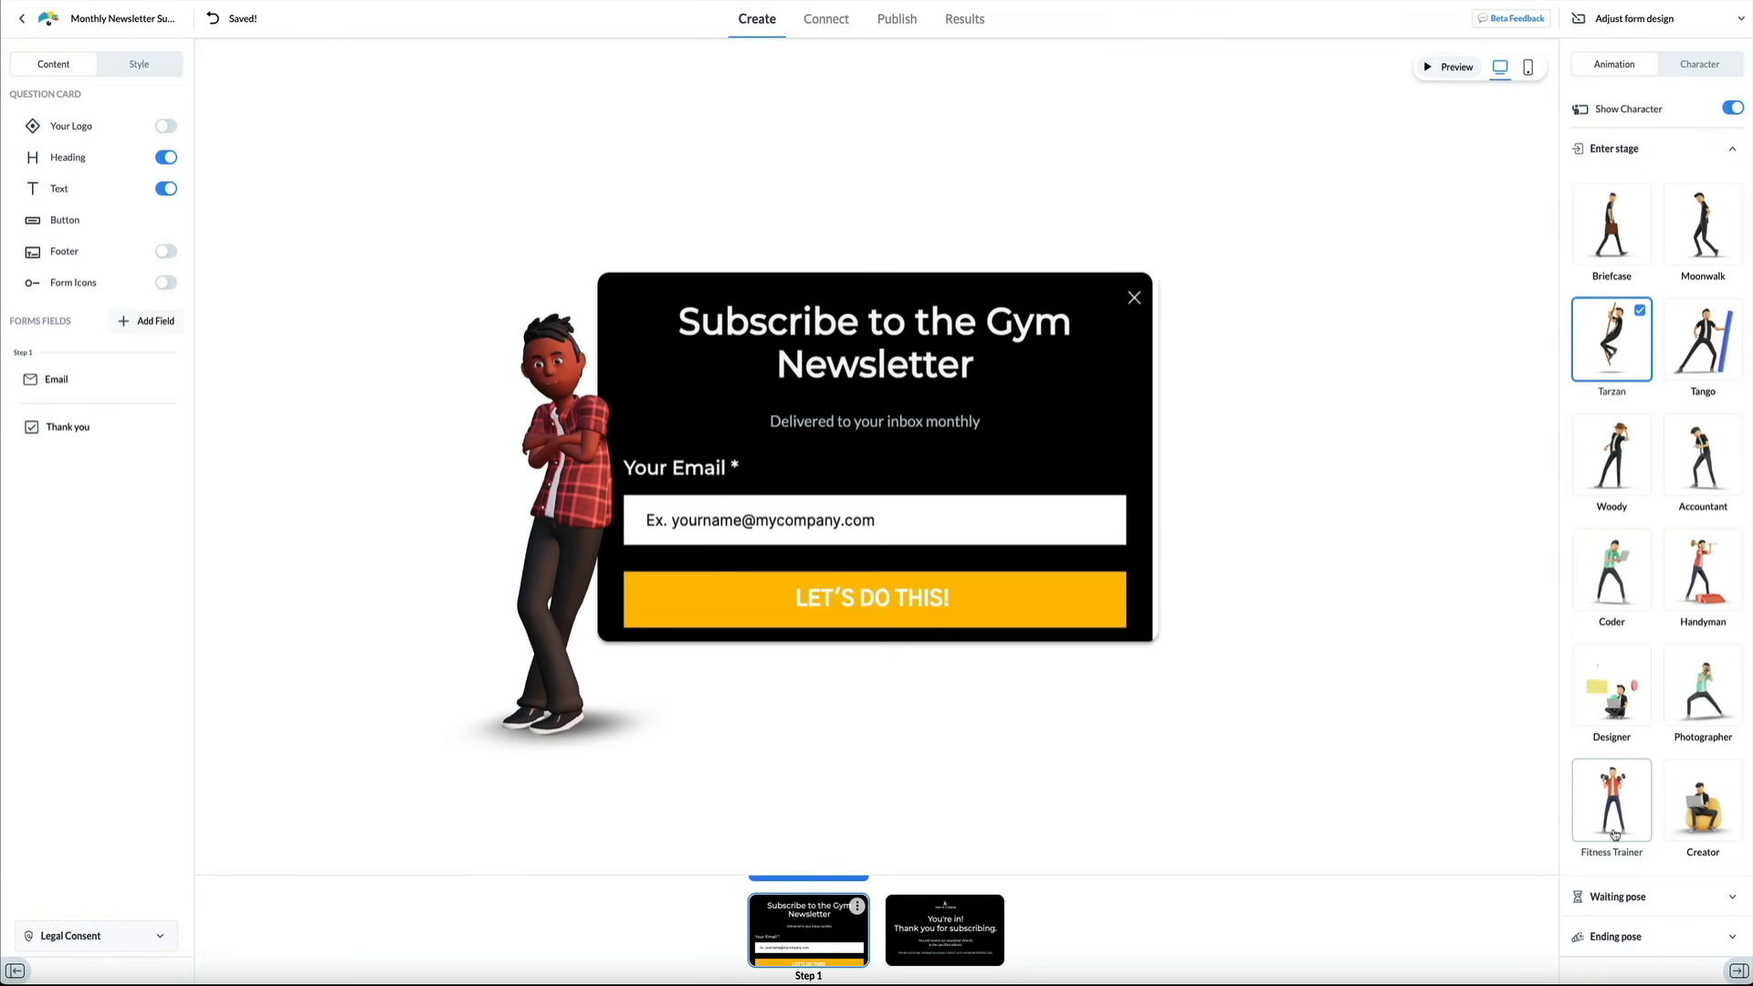
Set the character's entrance animation to Fitness Trainer instead of Tarzan
click(1614, 833)
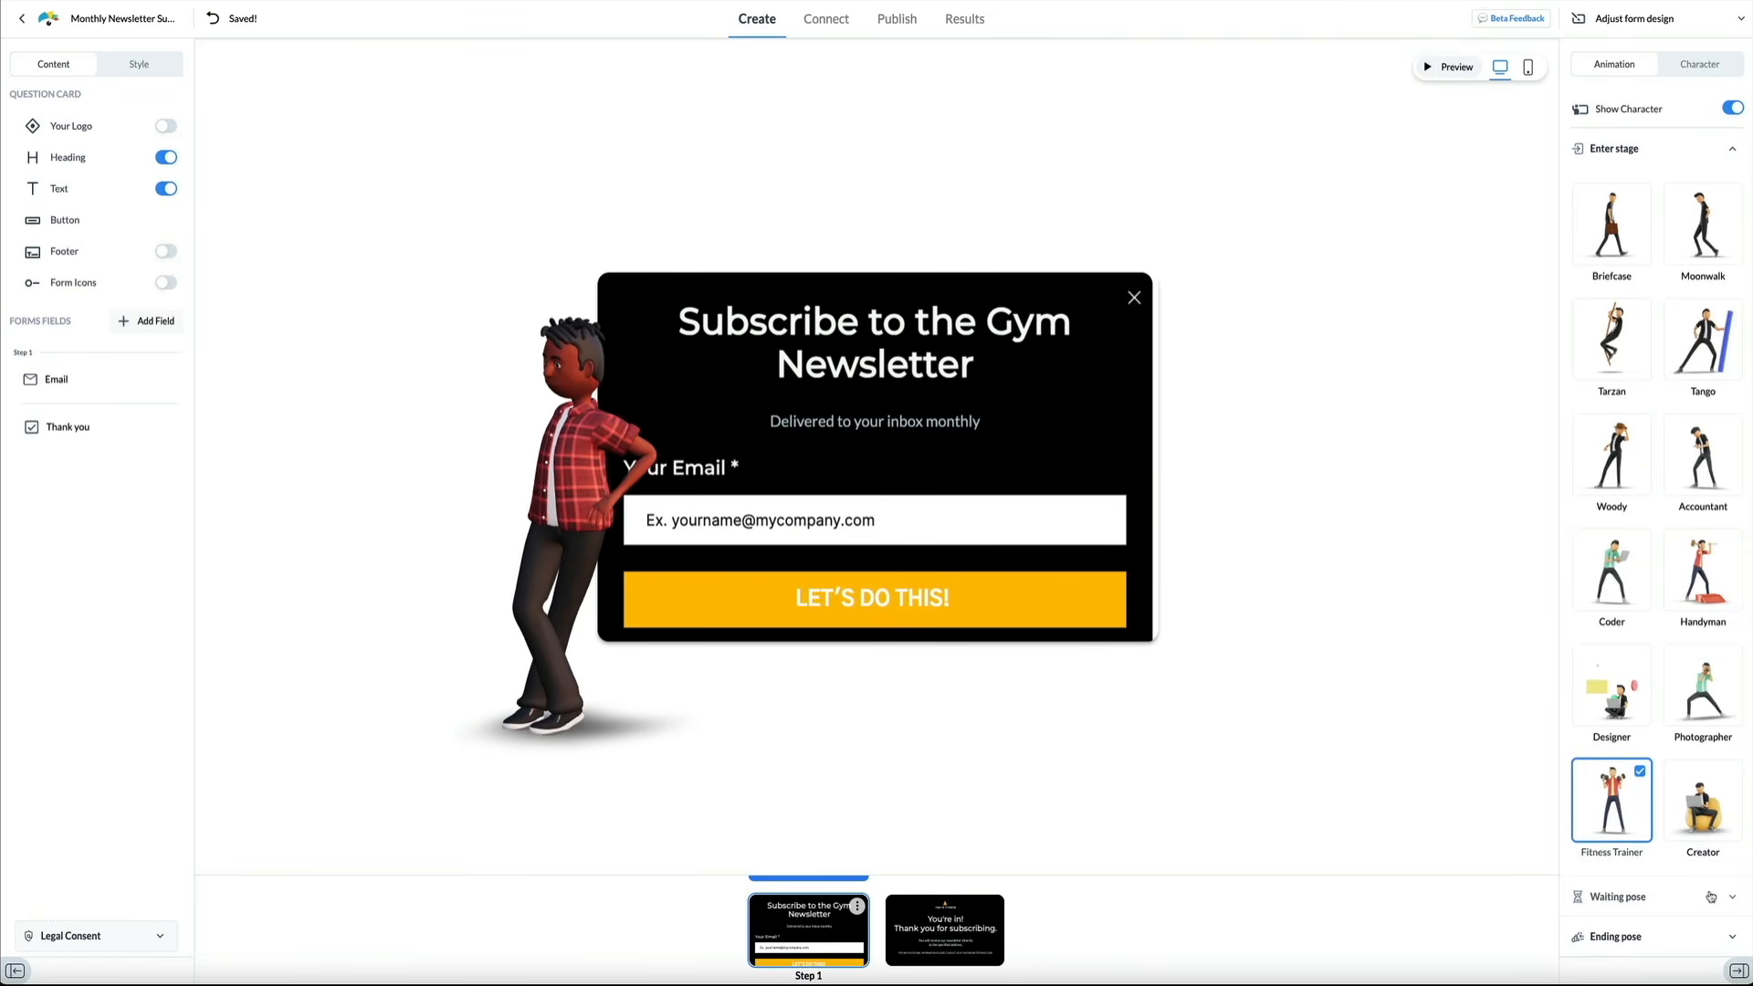
click(1722, 899)
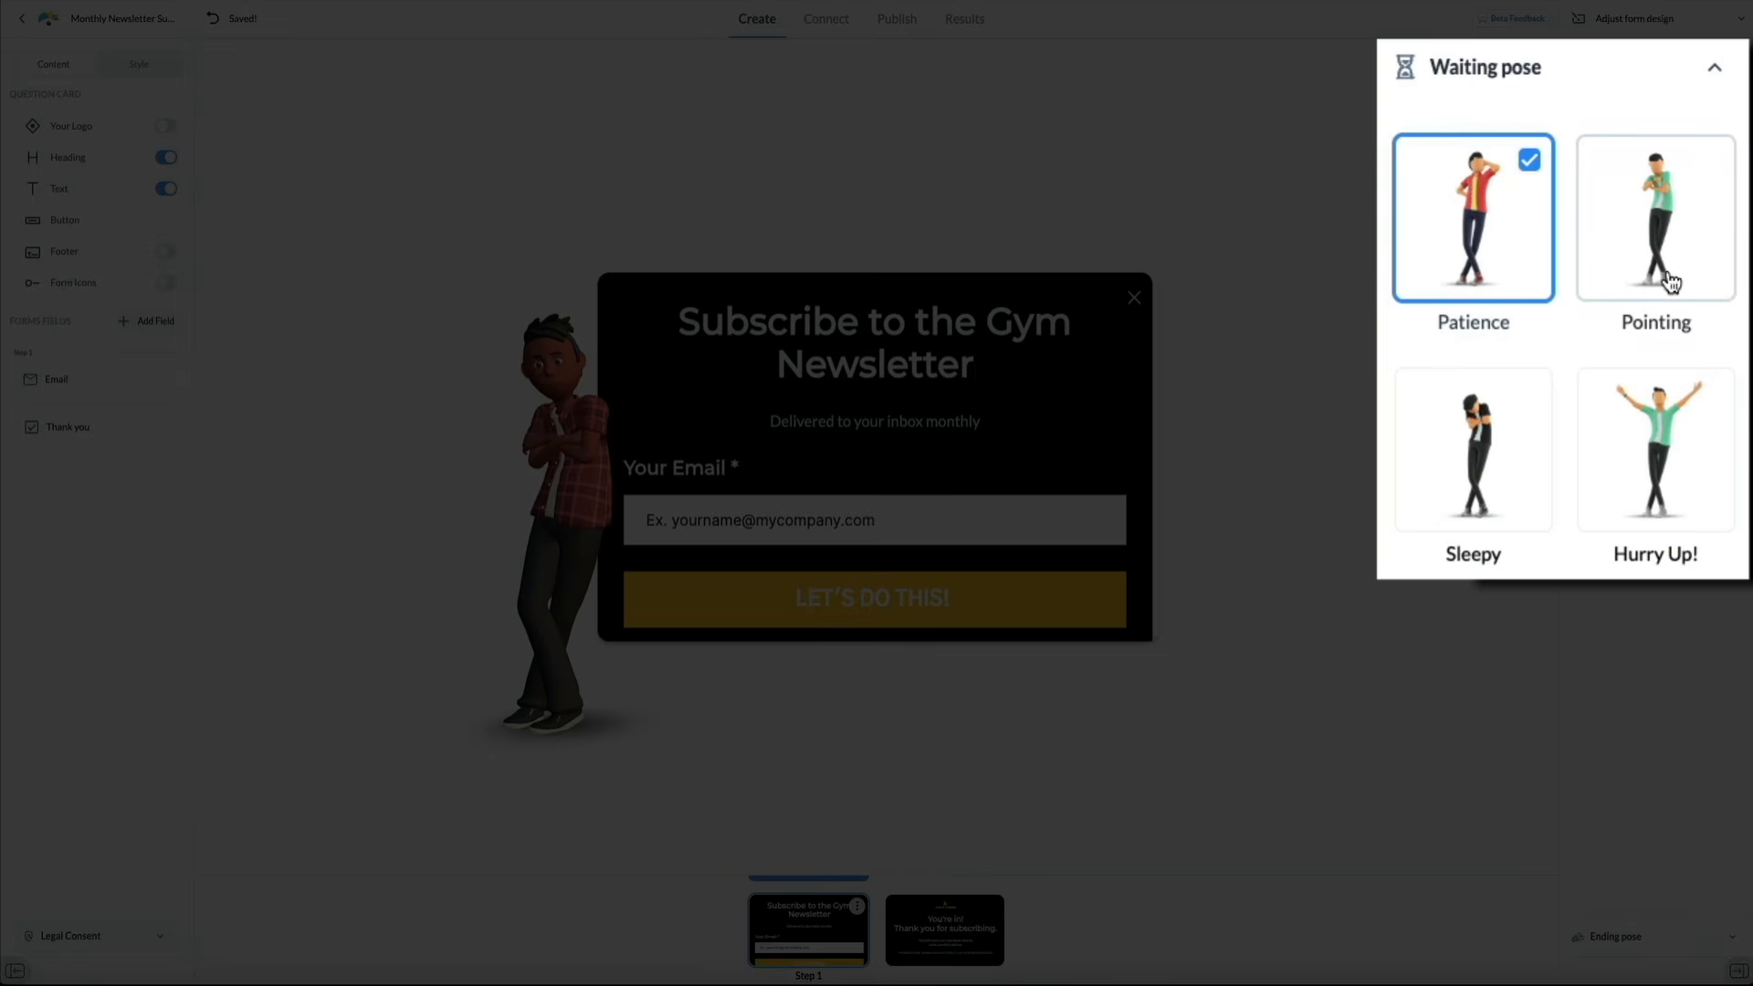
Preview the Pointing, Hurry Up!, Sleepy and Patience waiting poses, then keep Hurry Up!
click(1671, 282)
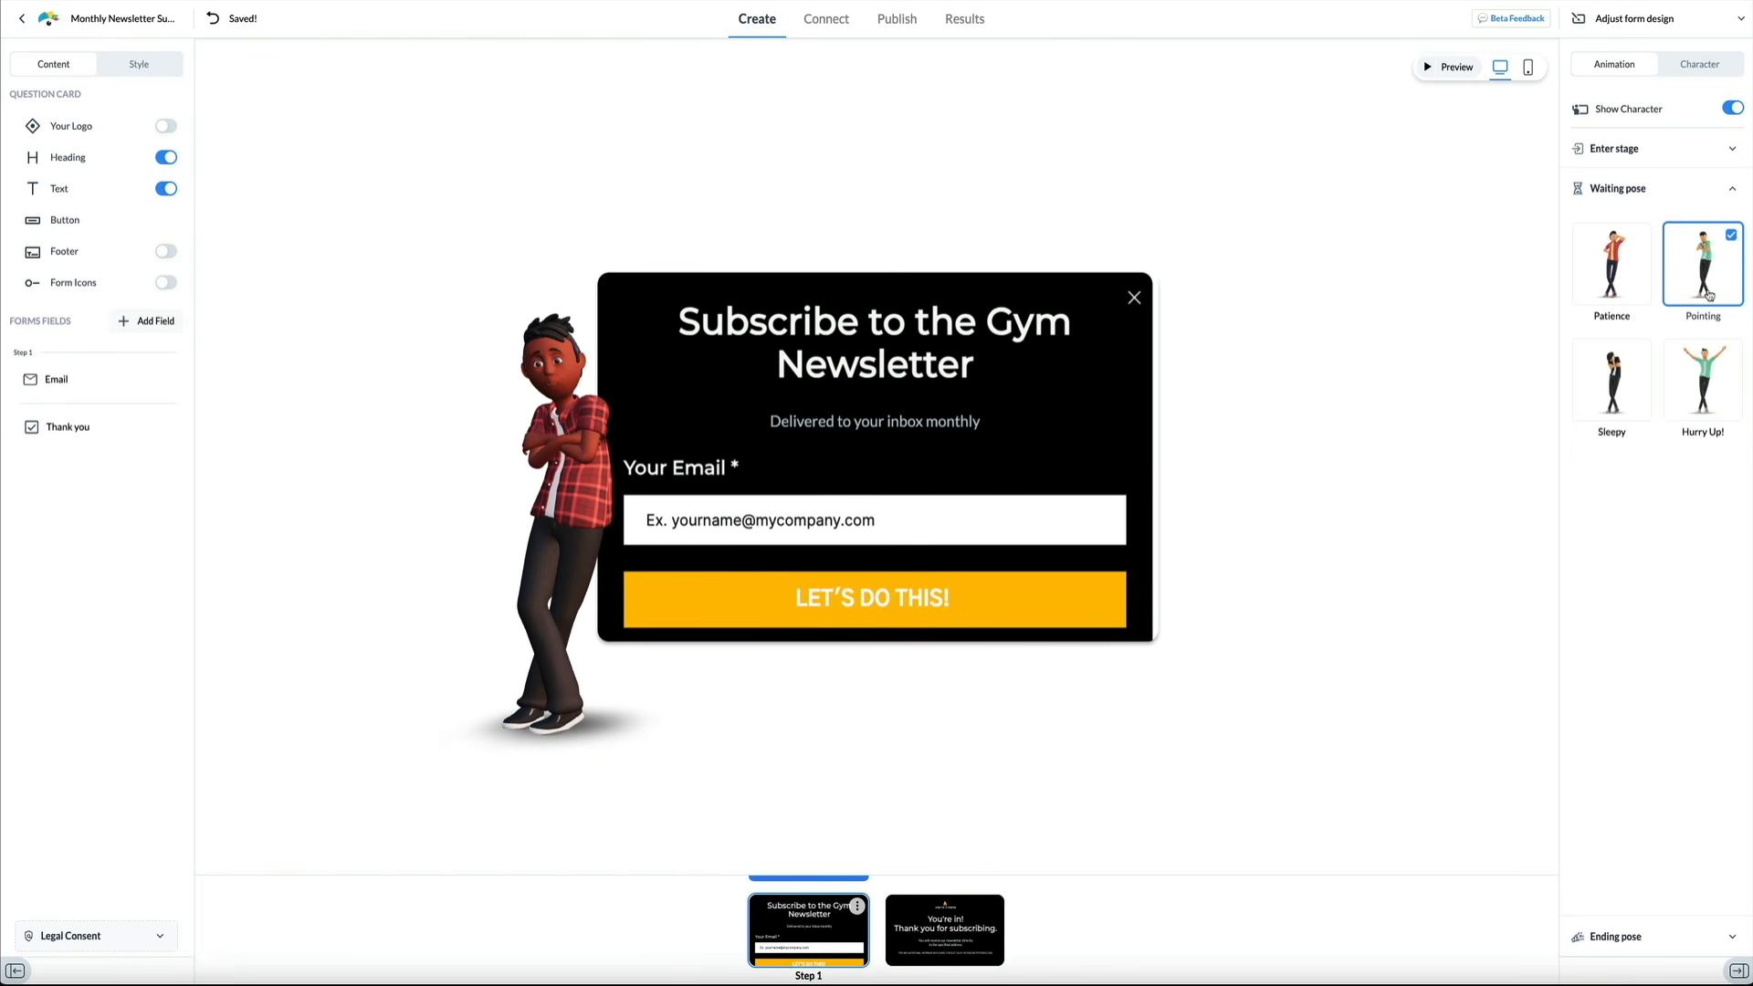
click(1711, 403)
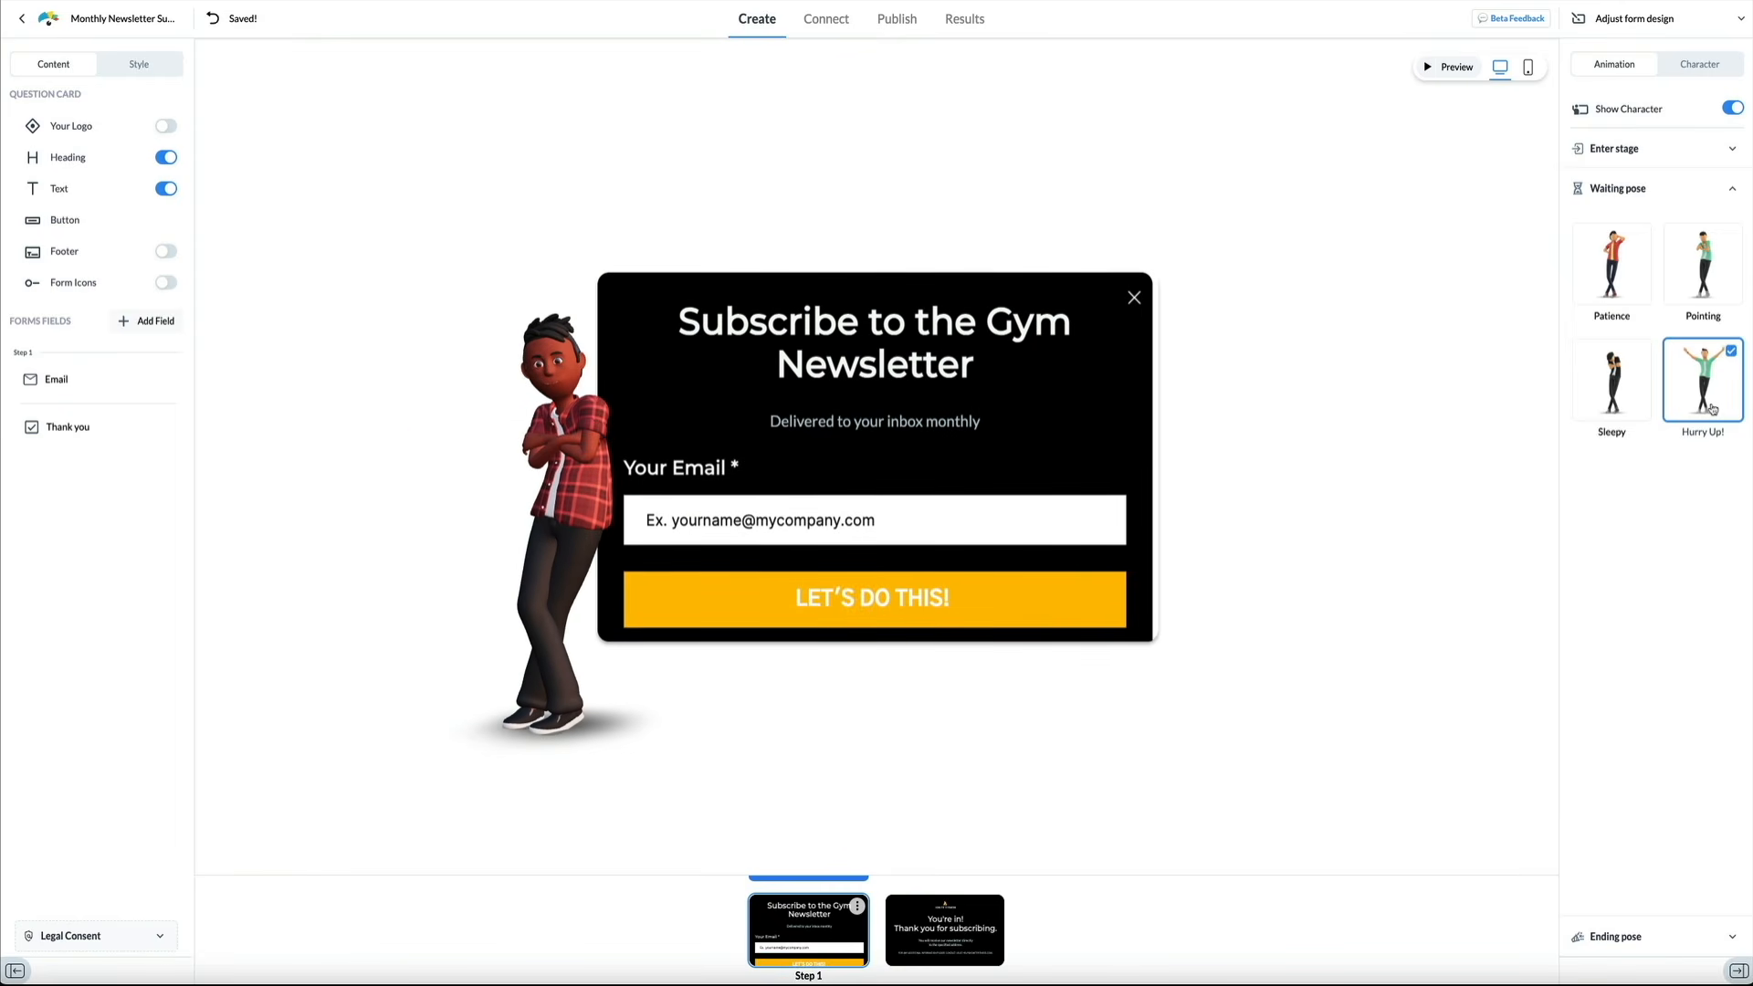
click(1634, 409)
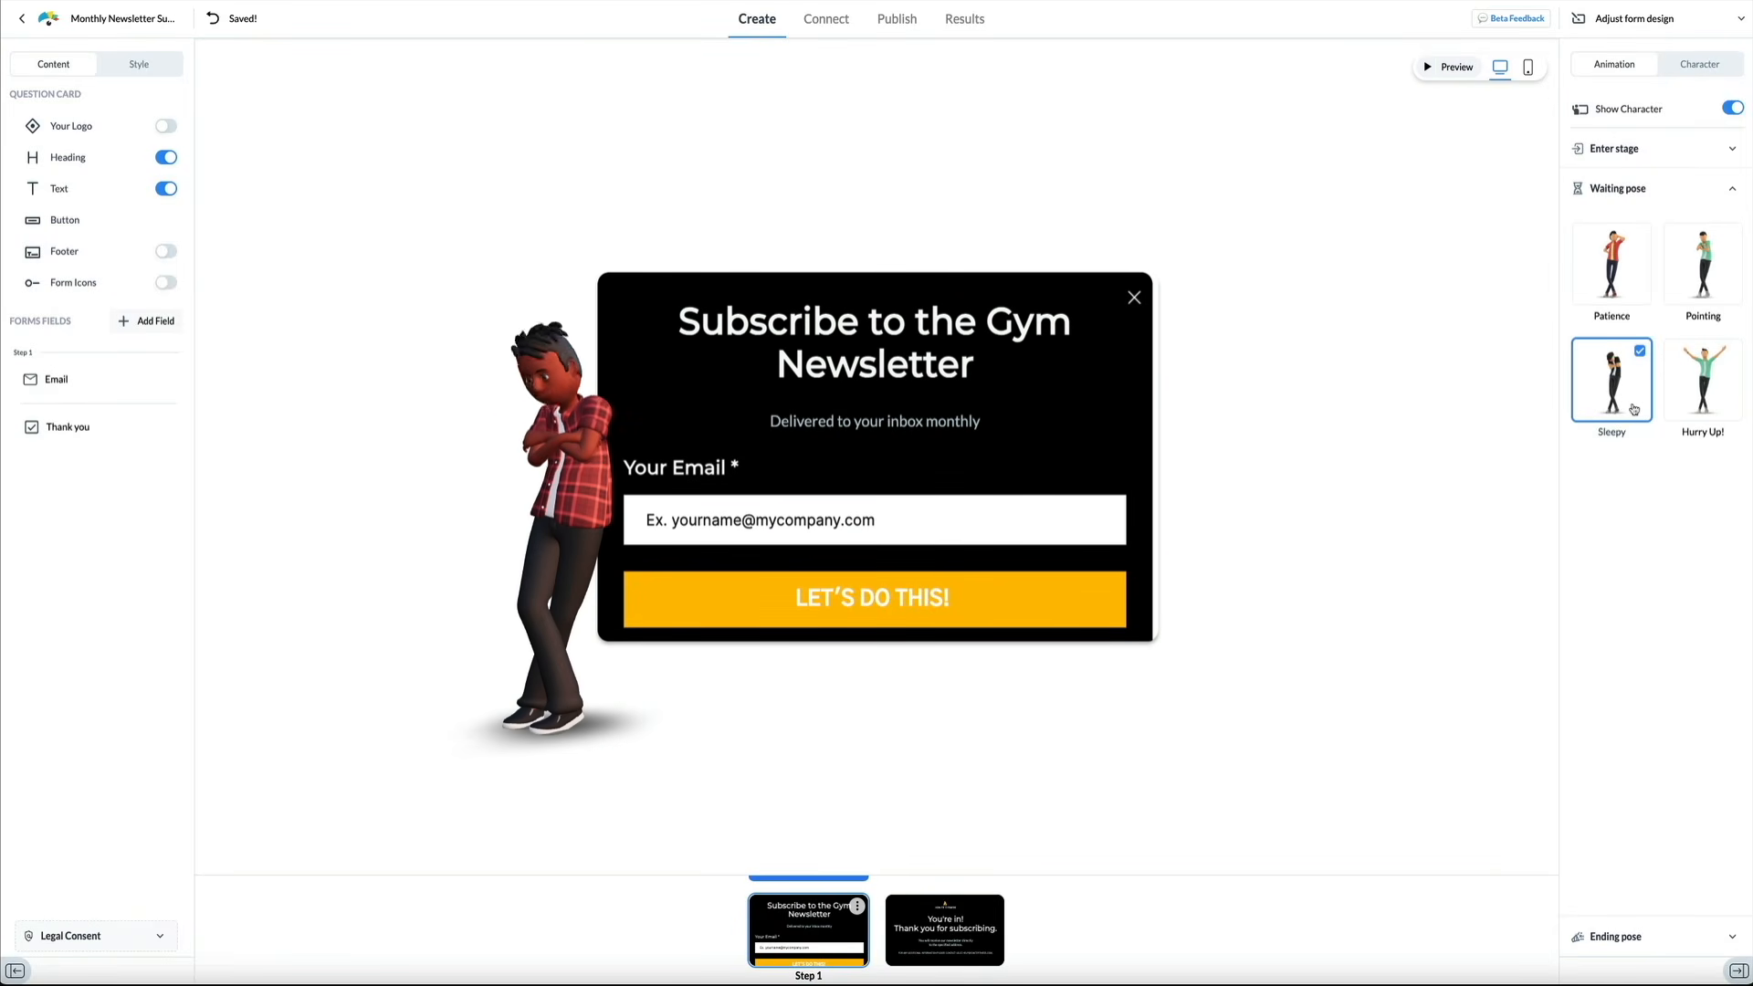
click(1634, 279)
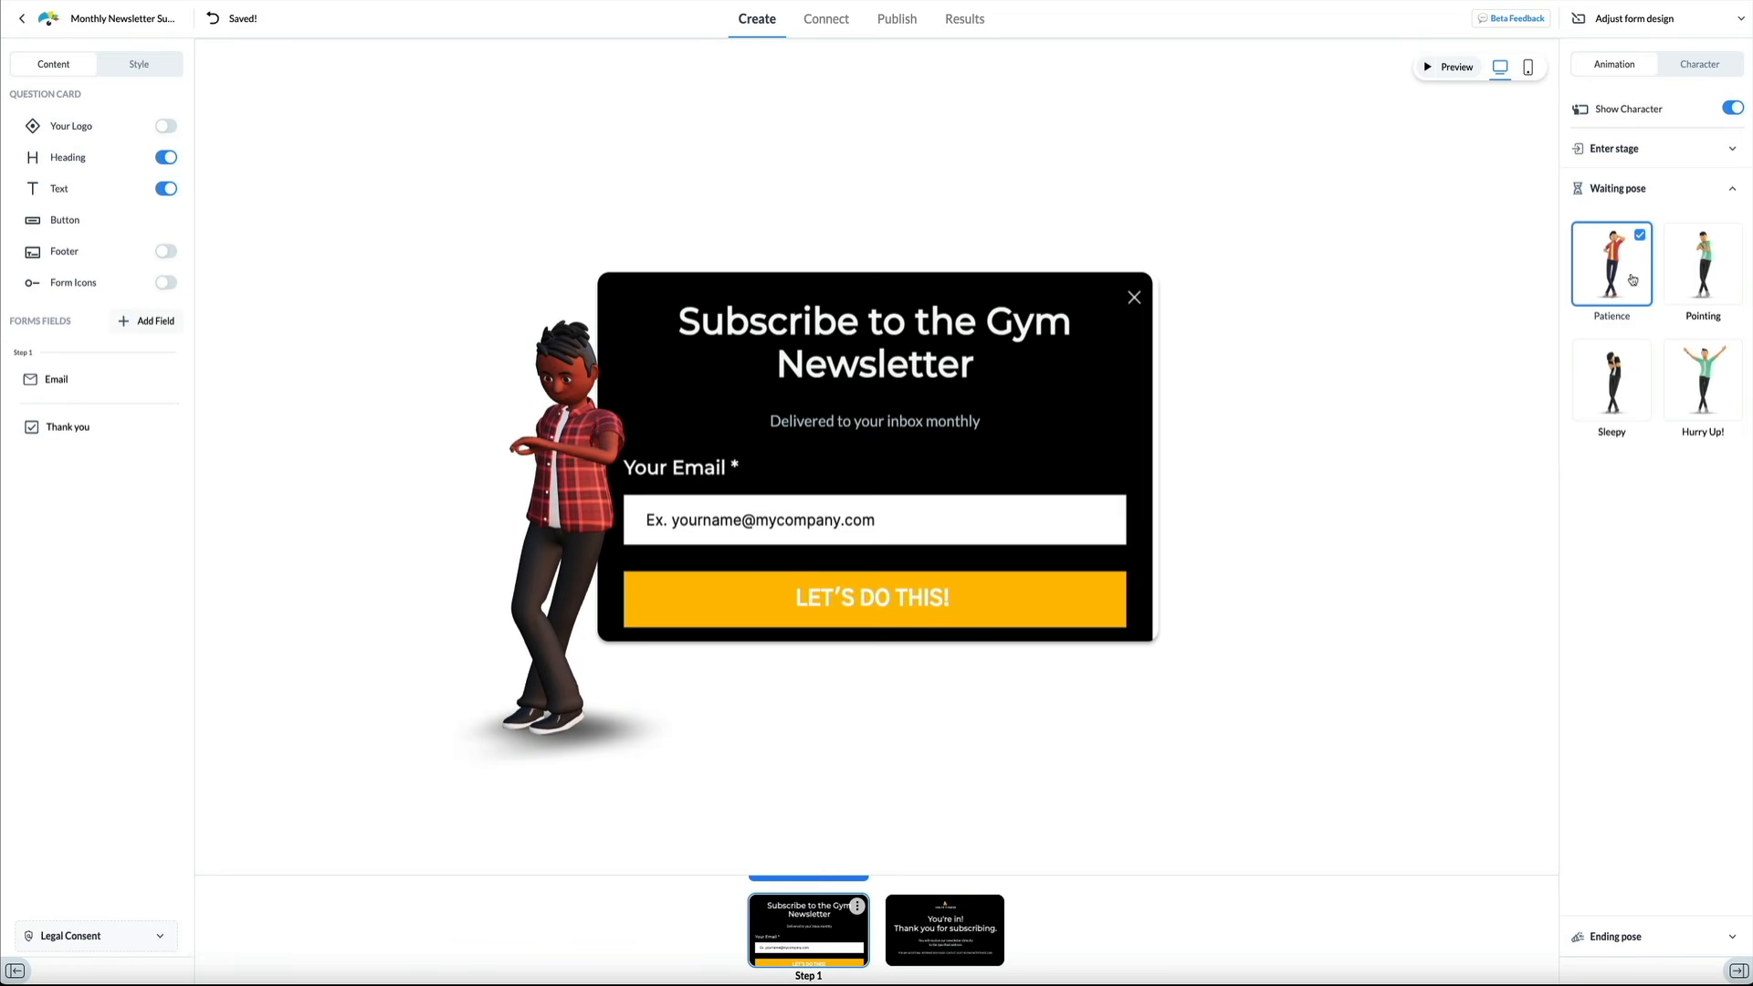
click(1693, 374)
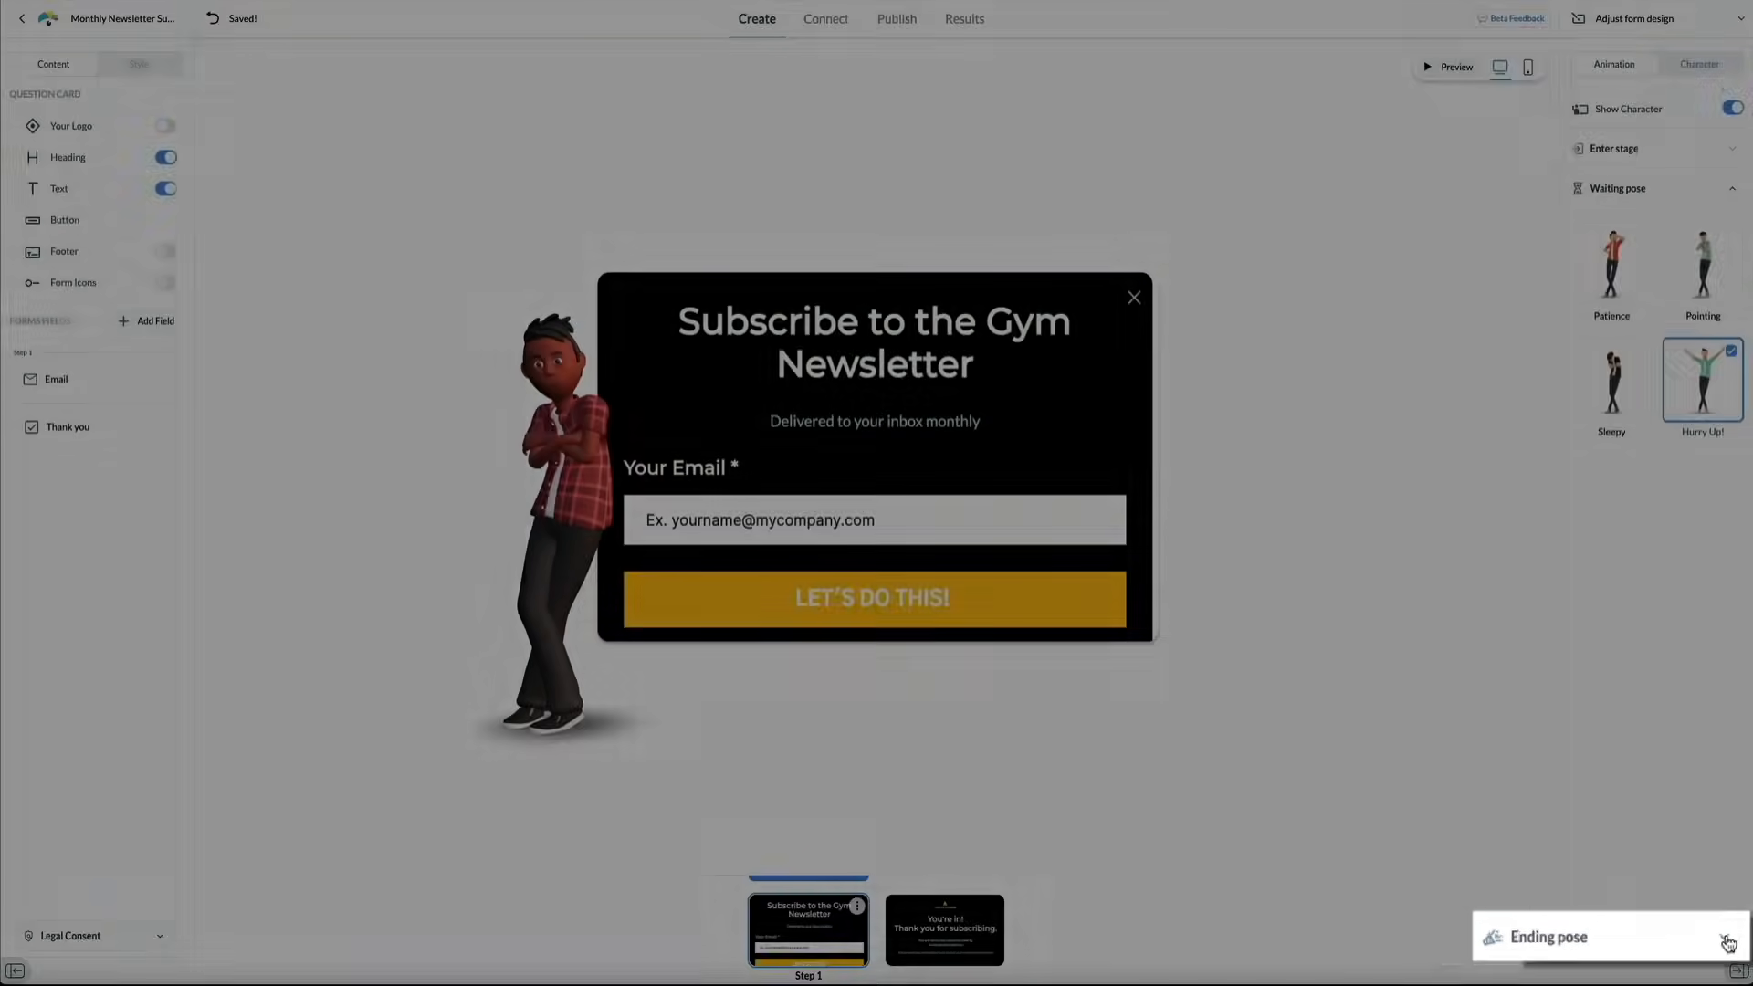
Try the Floss Dance and Very Excited ending poses, then set the ending pose to Confetti
click(1726, 940)
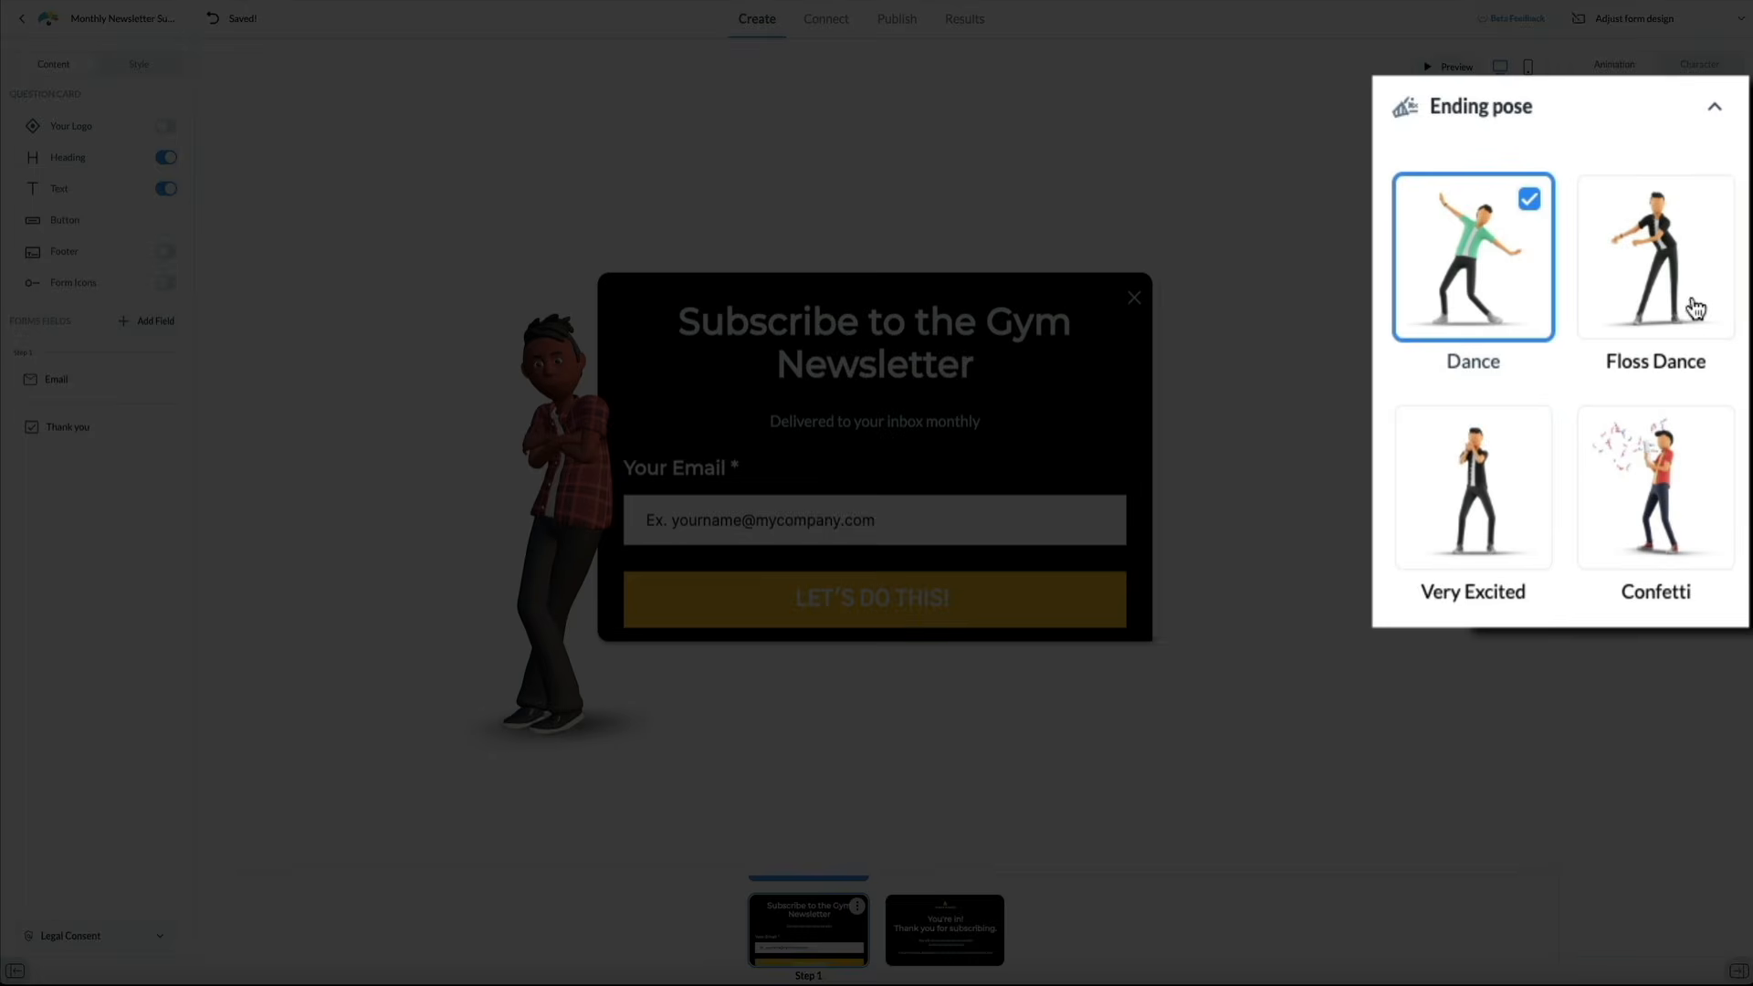
click(1720, 309)
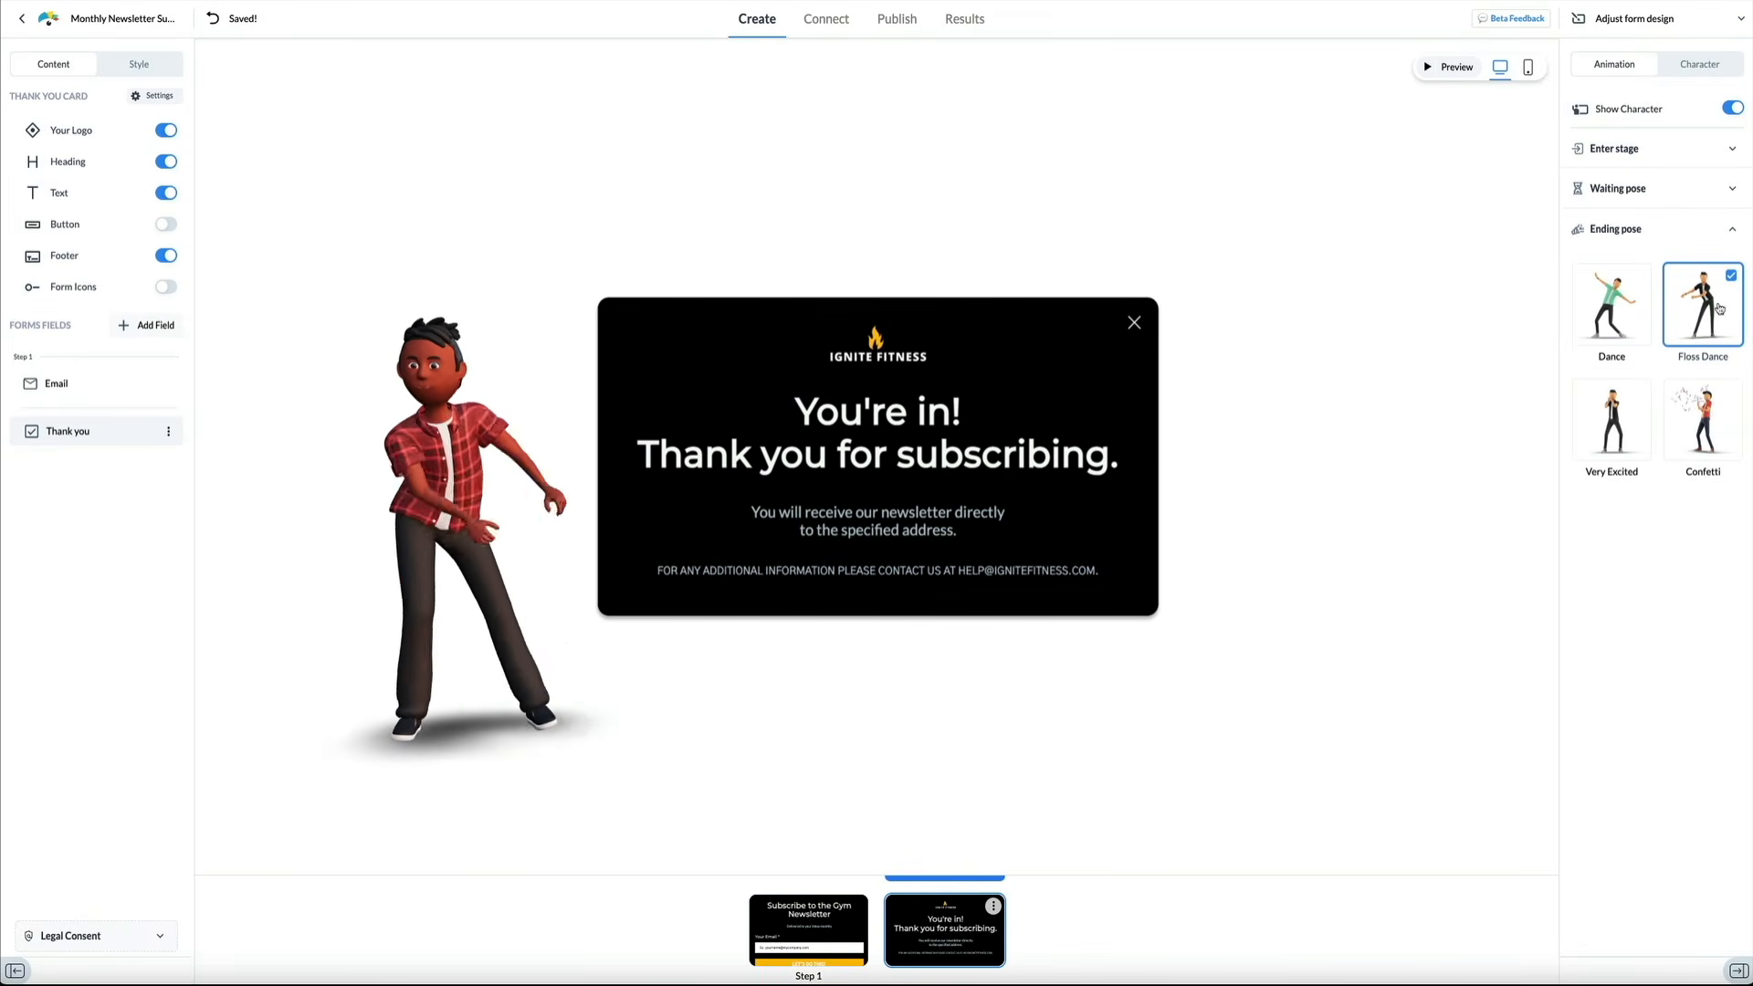
click(1638, 418)
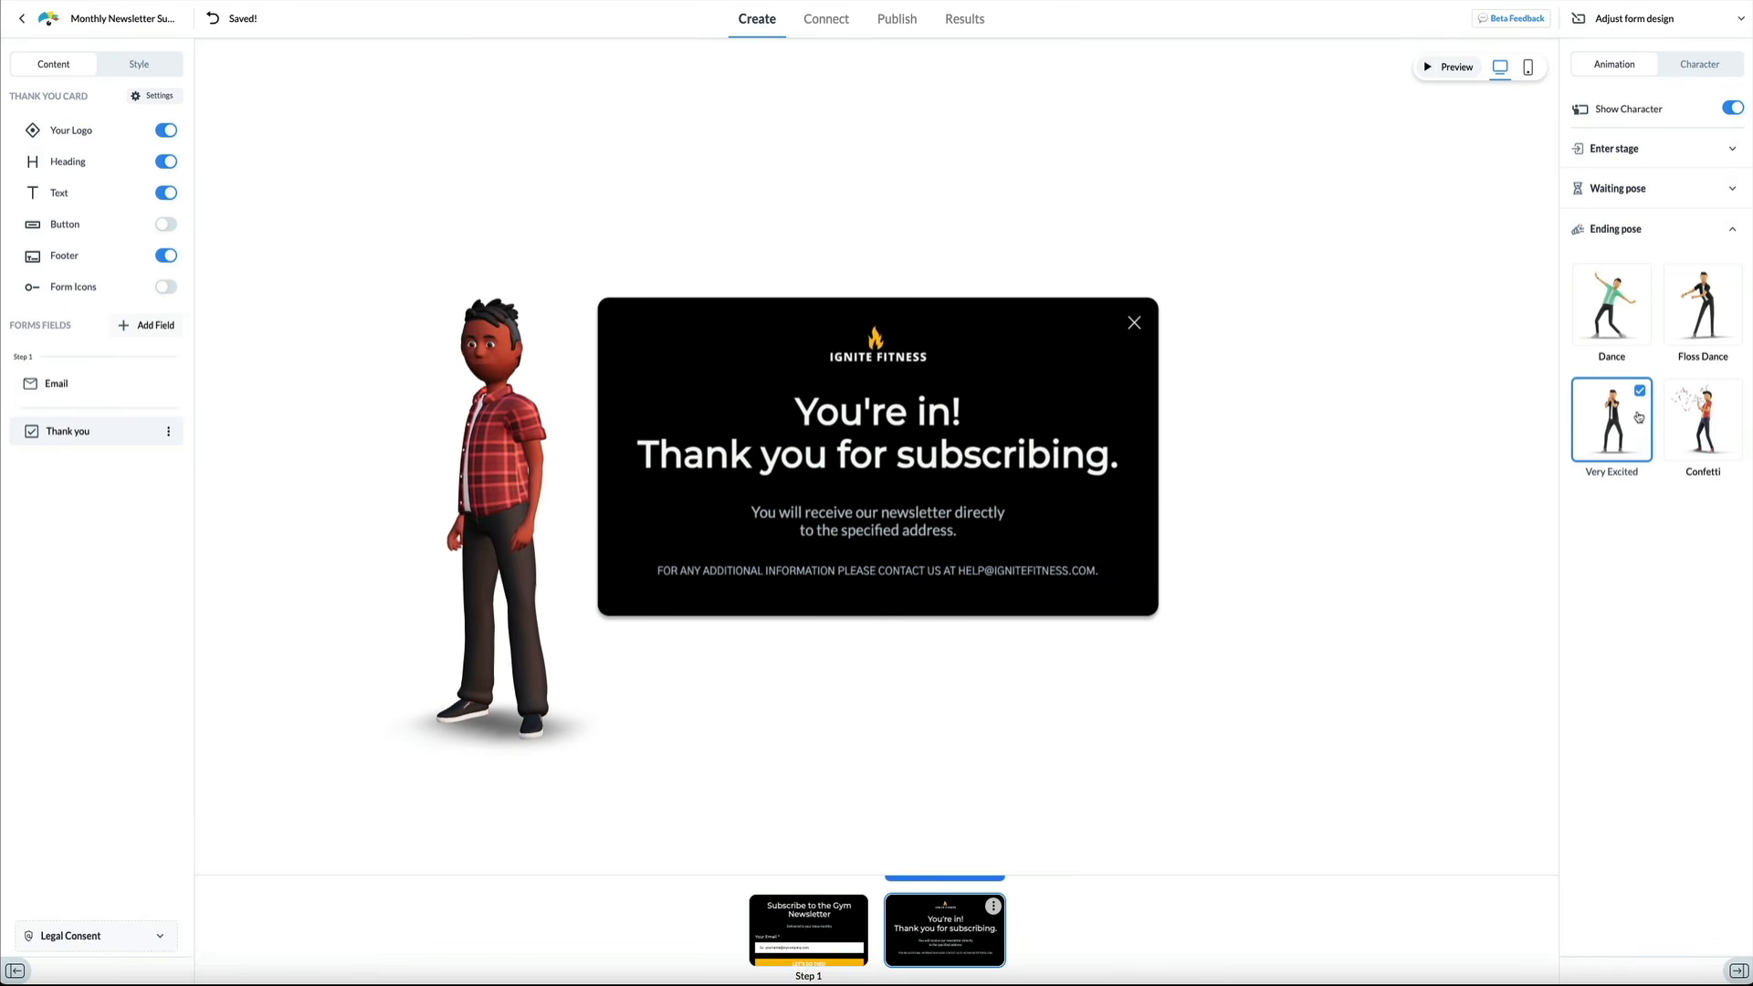
click(1686, 436)
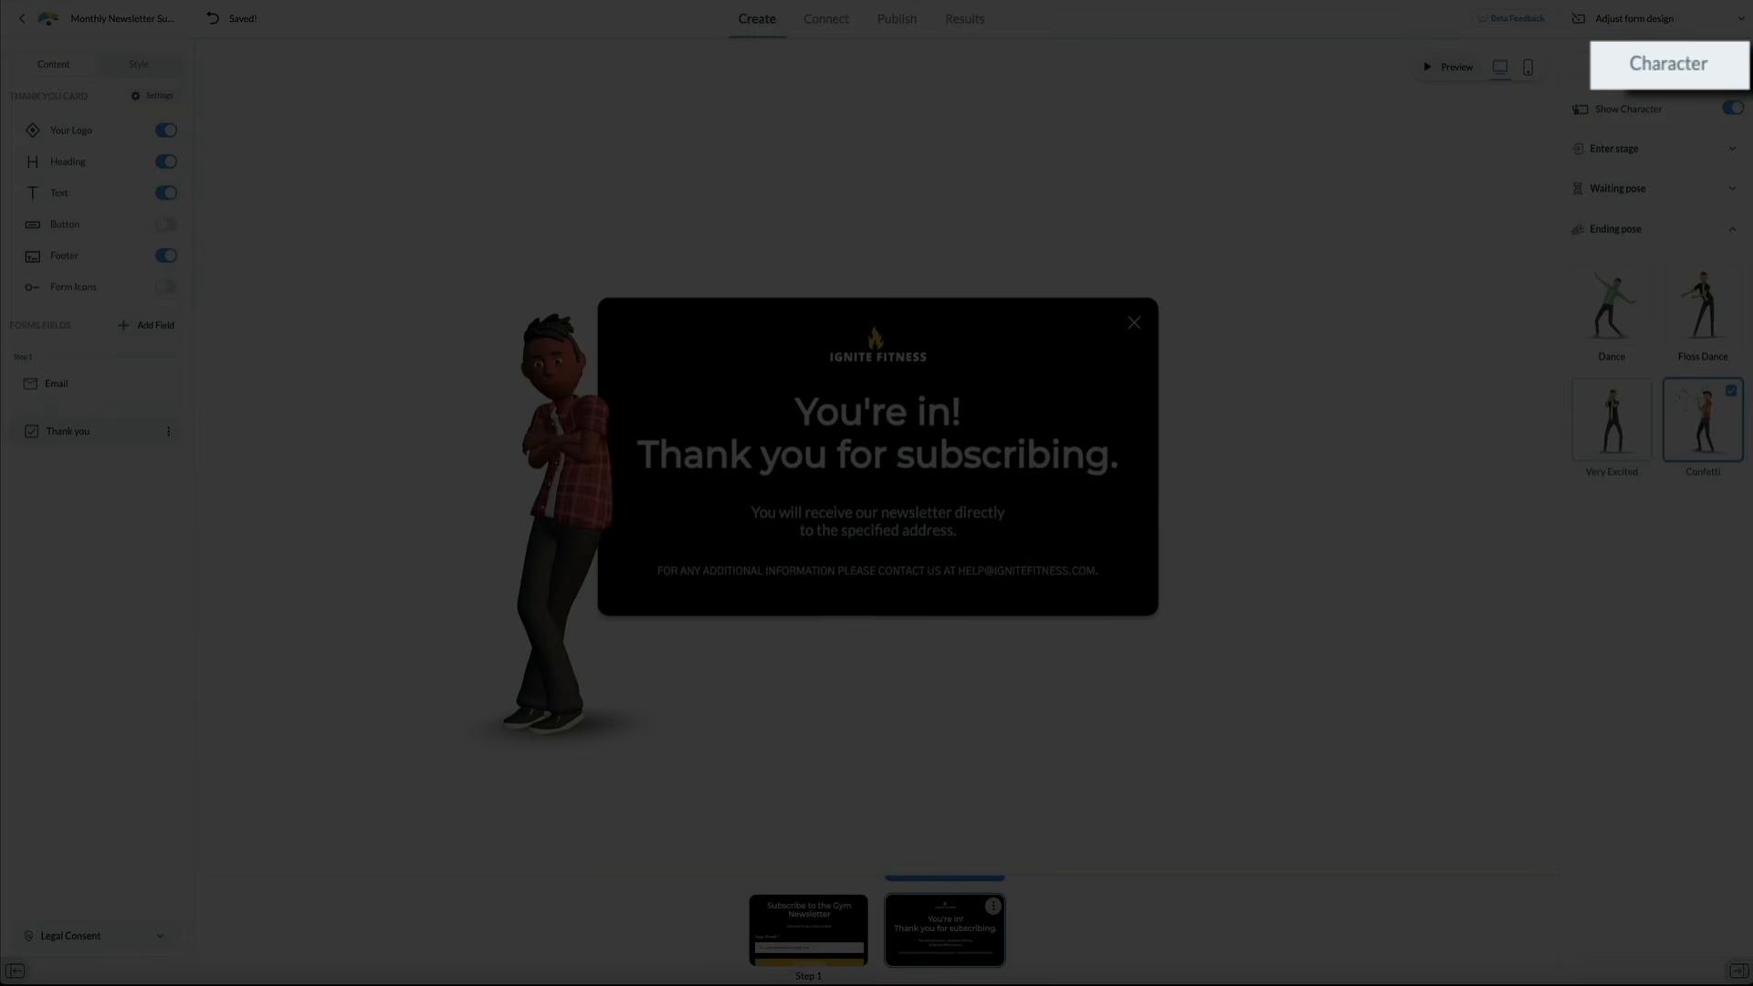
Preview several Sleek-style characters on the form, from the bearded man to the woman in pink
click(1677, 62)
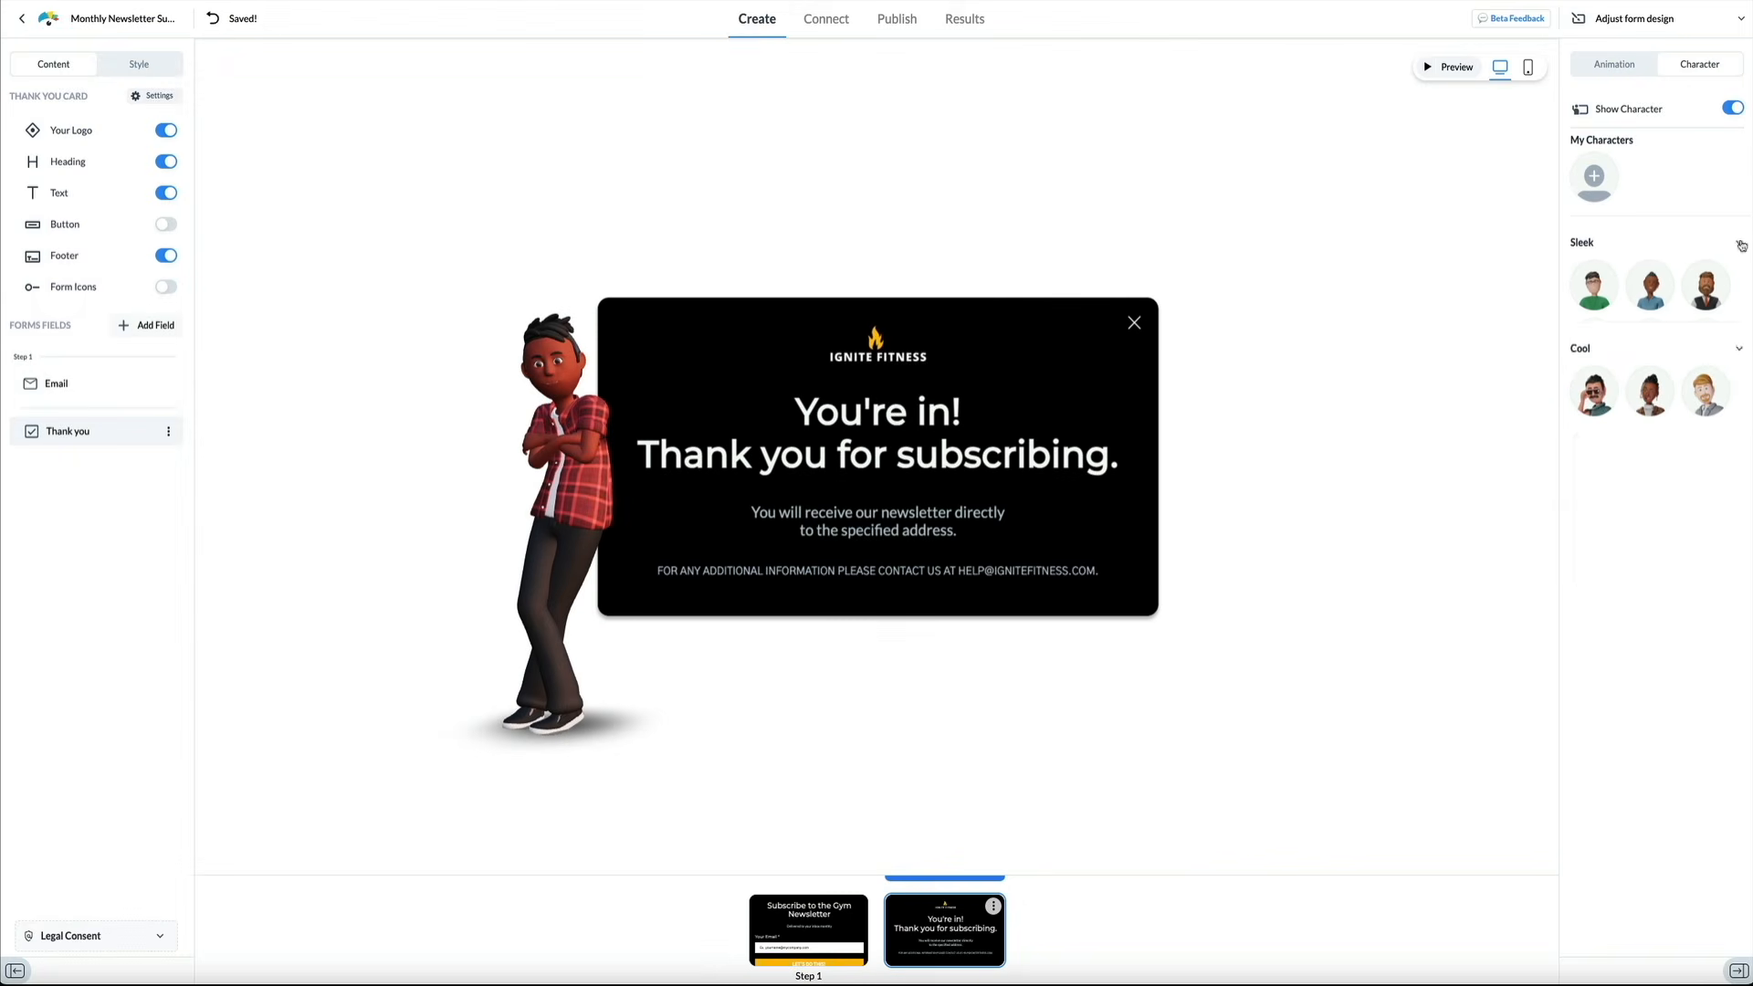
click(1739, 242)
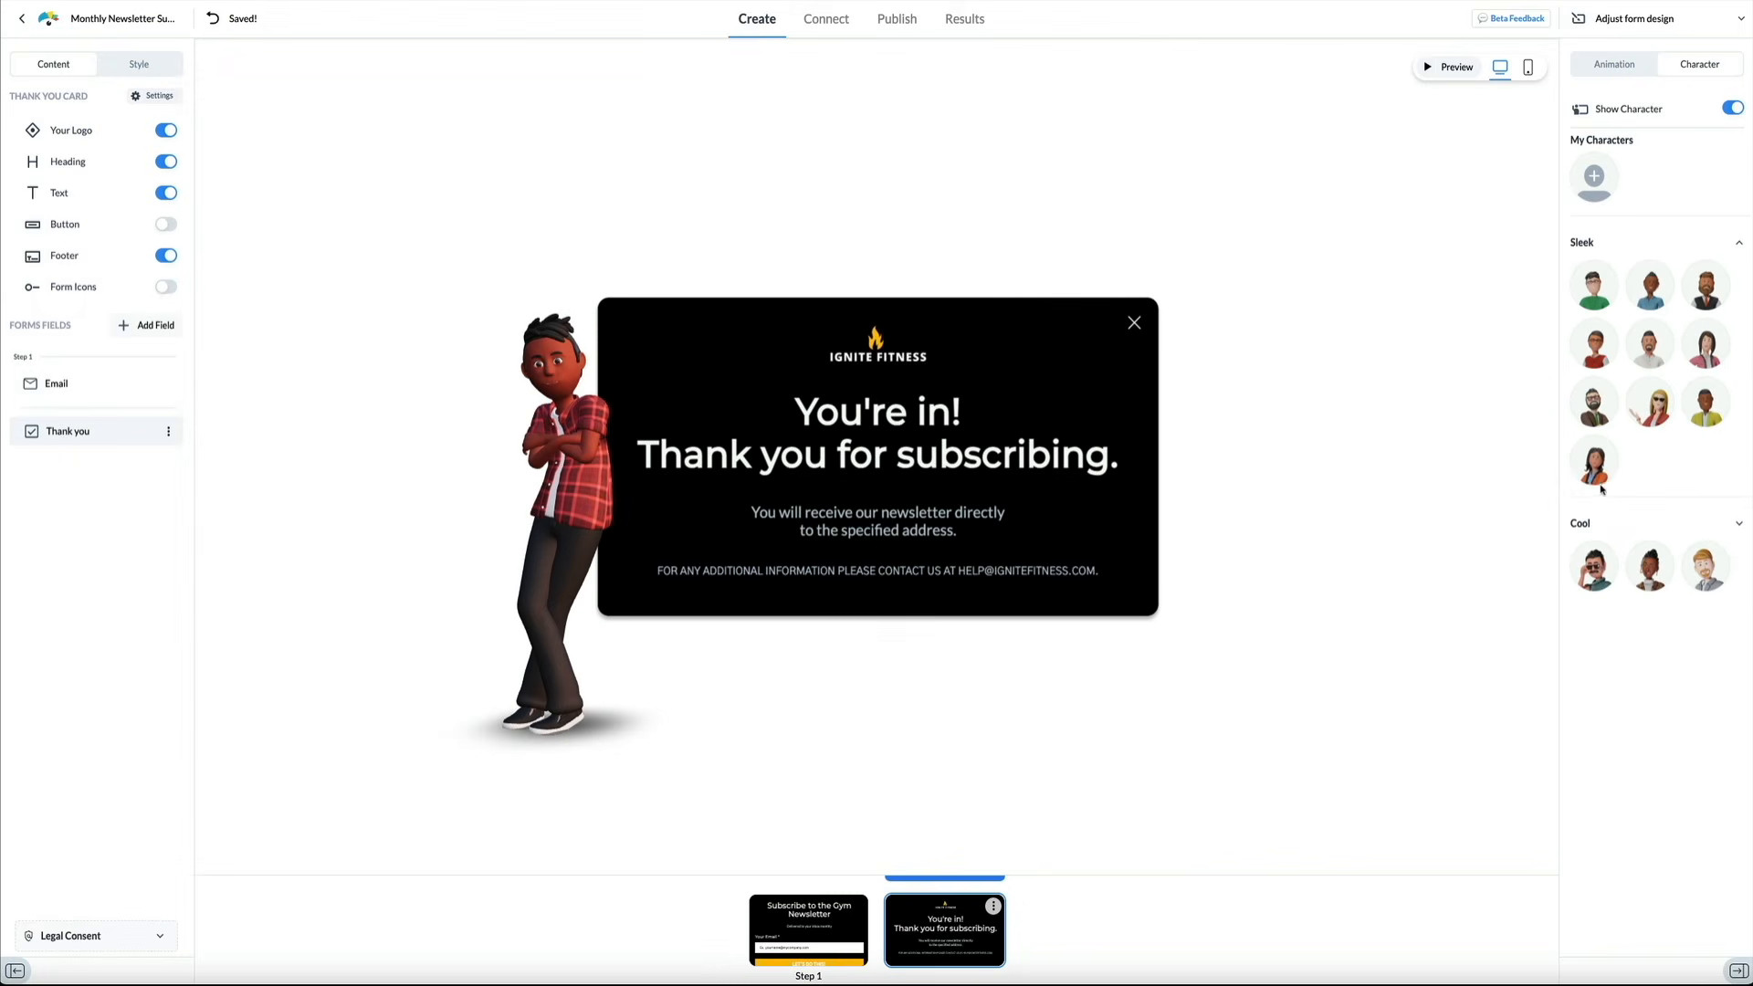
click(1600, 457)
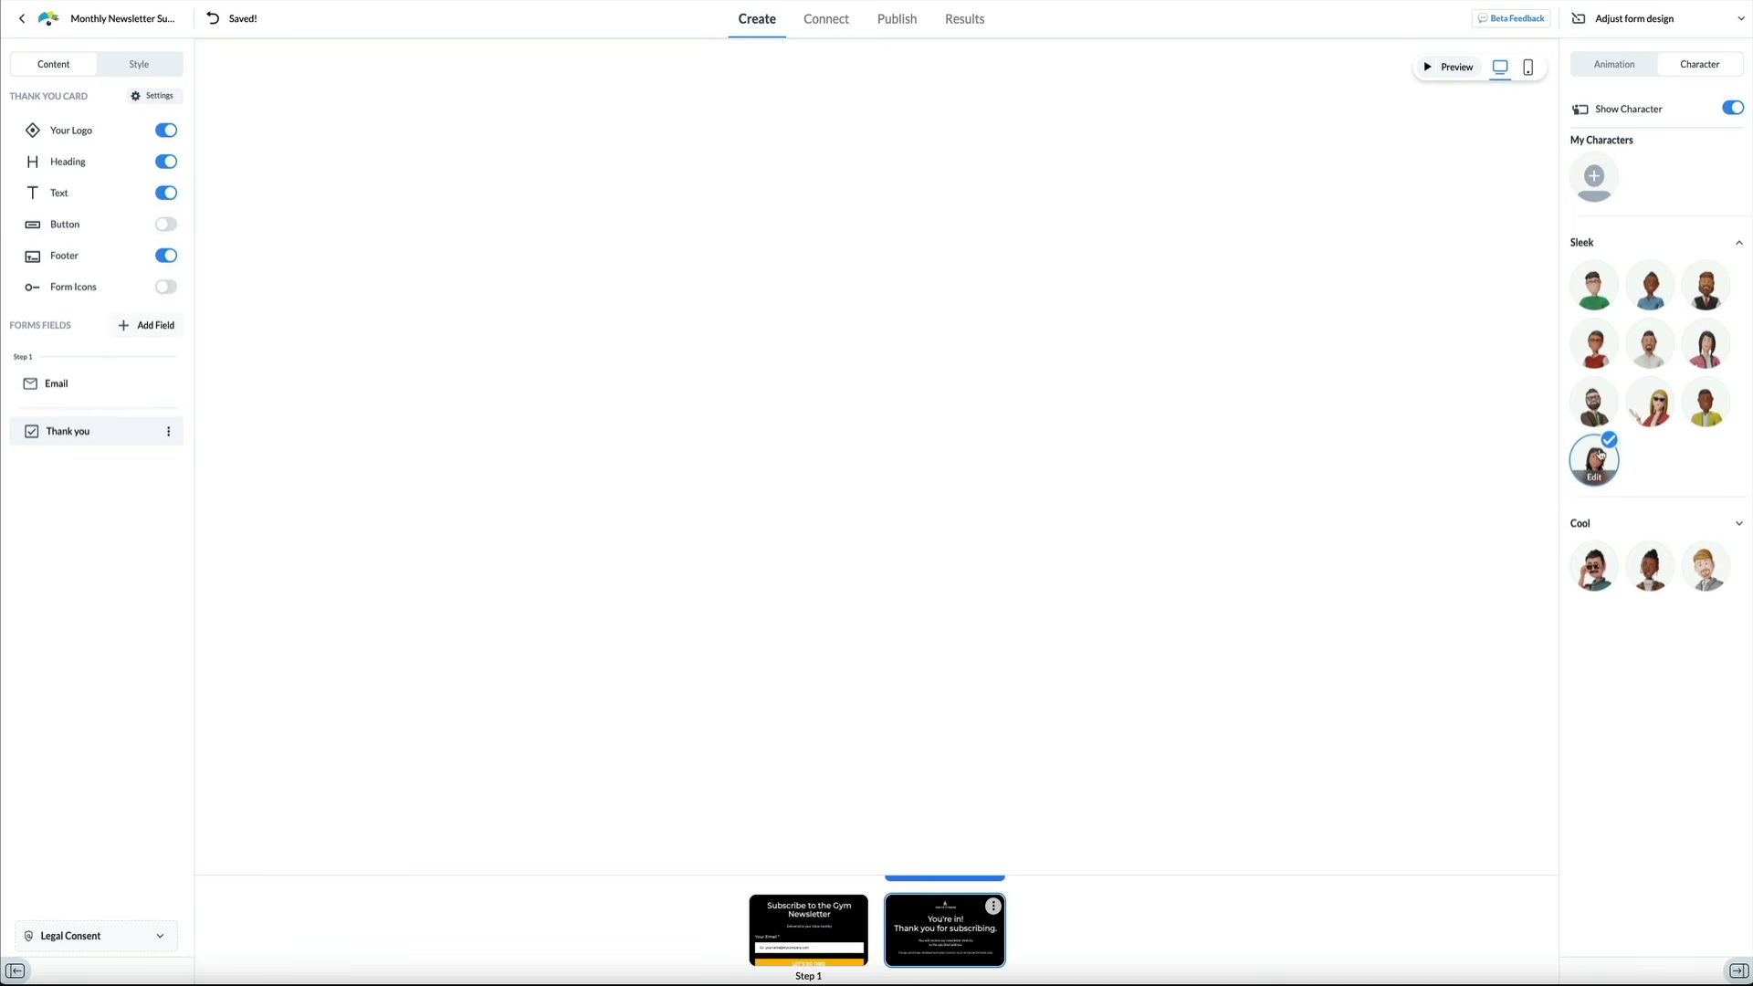
click(1600, 393)
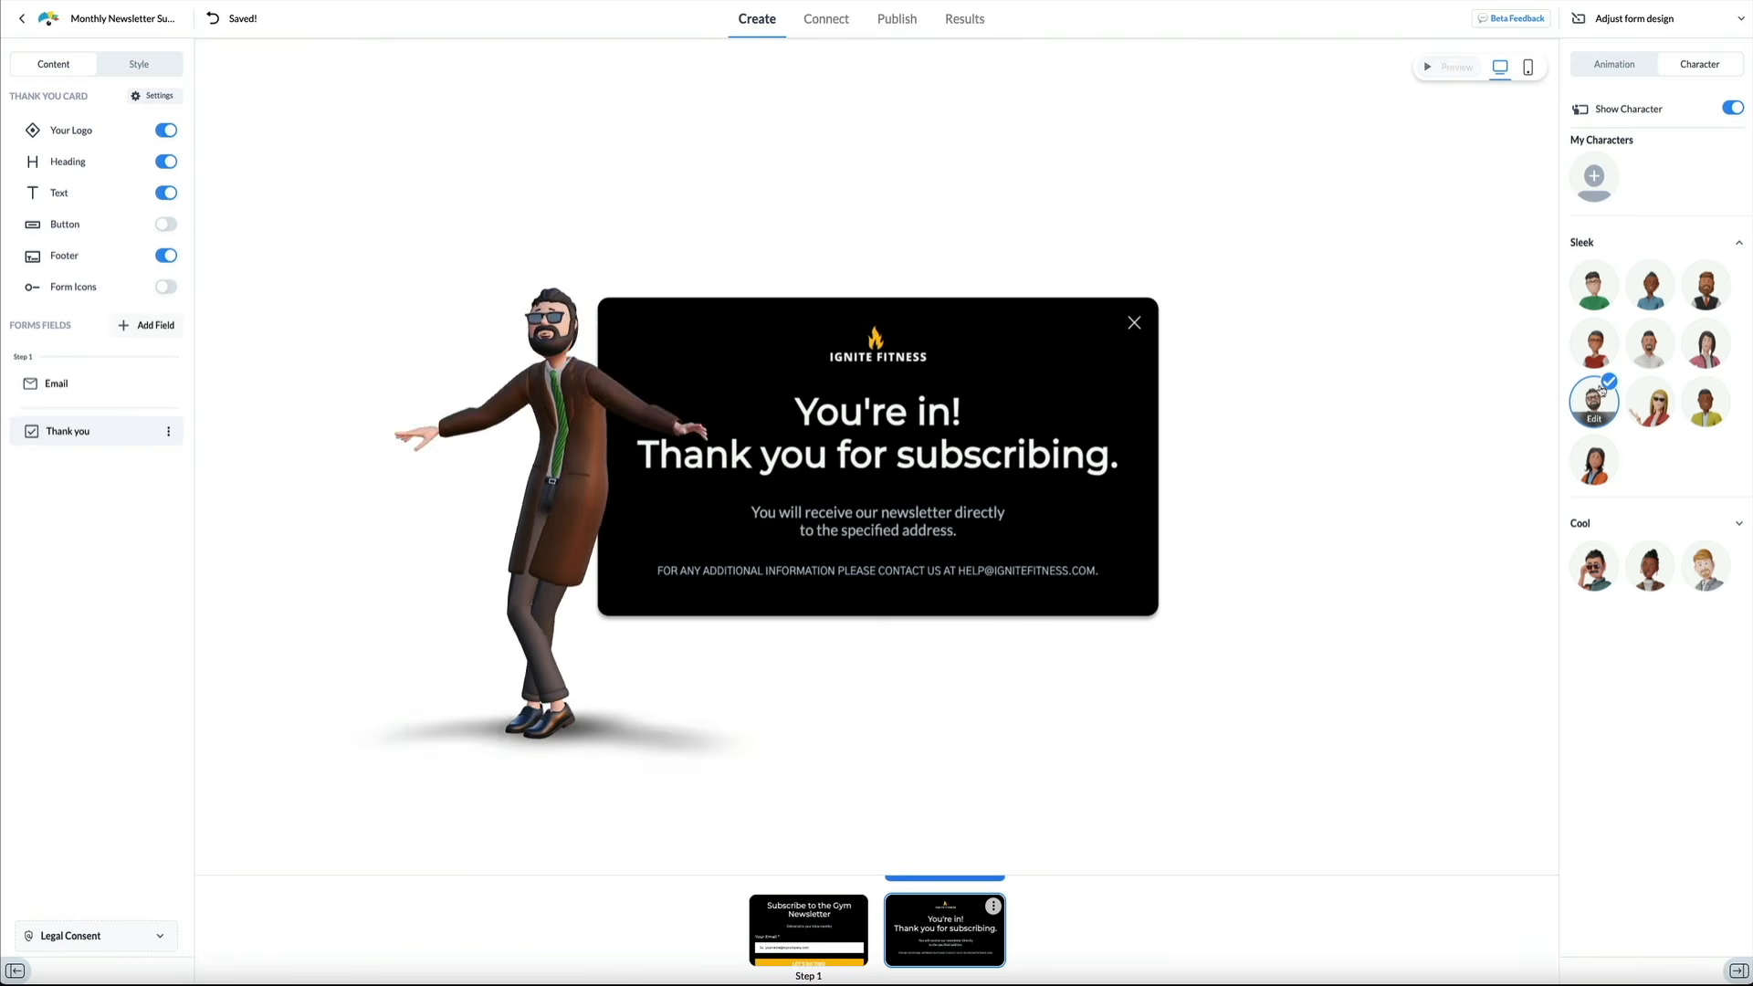
click(1650, 397)
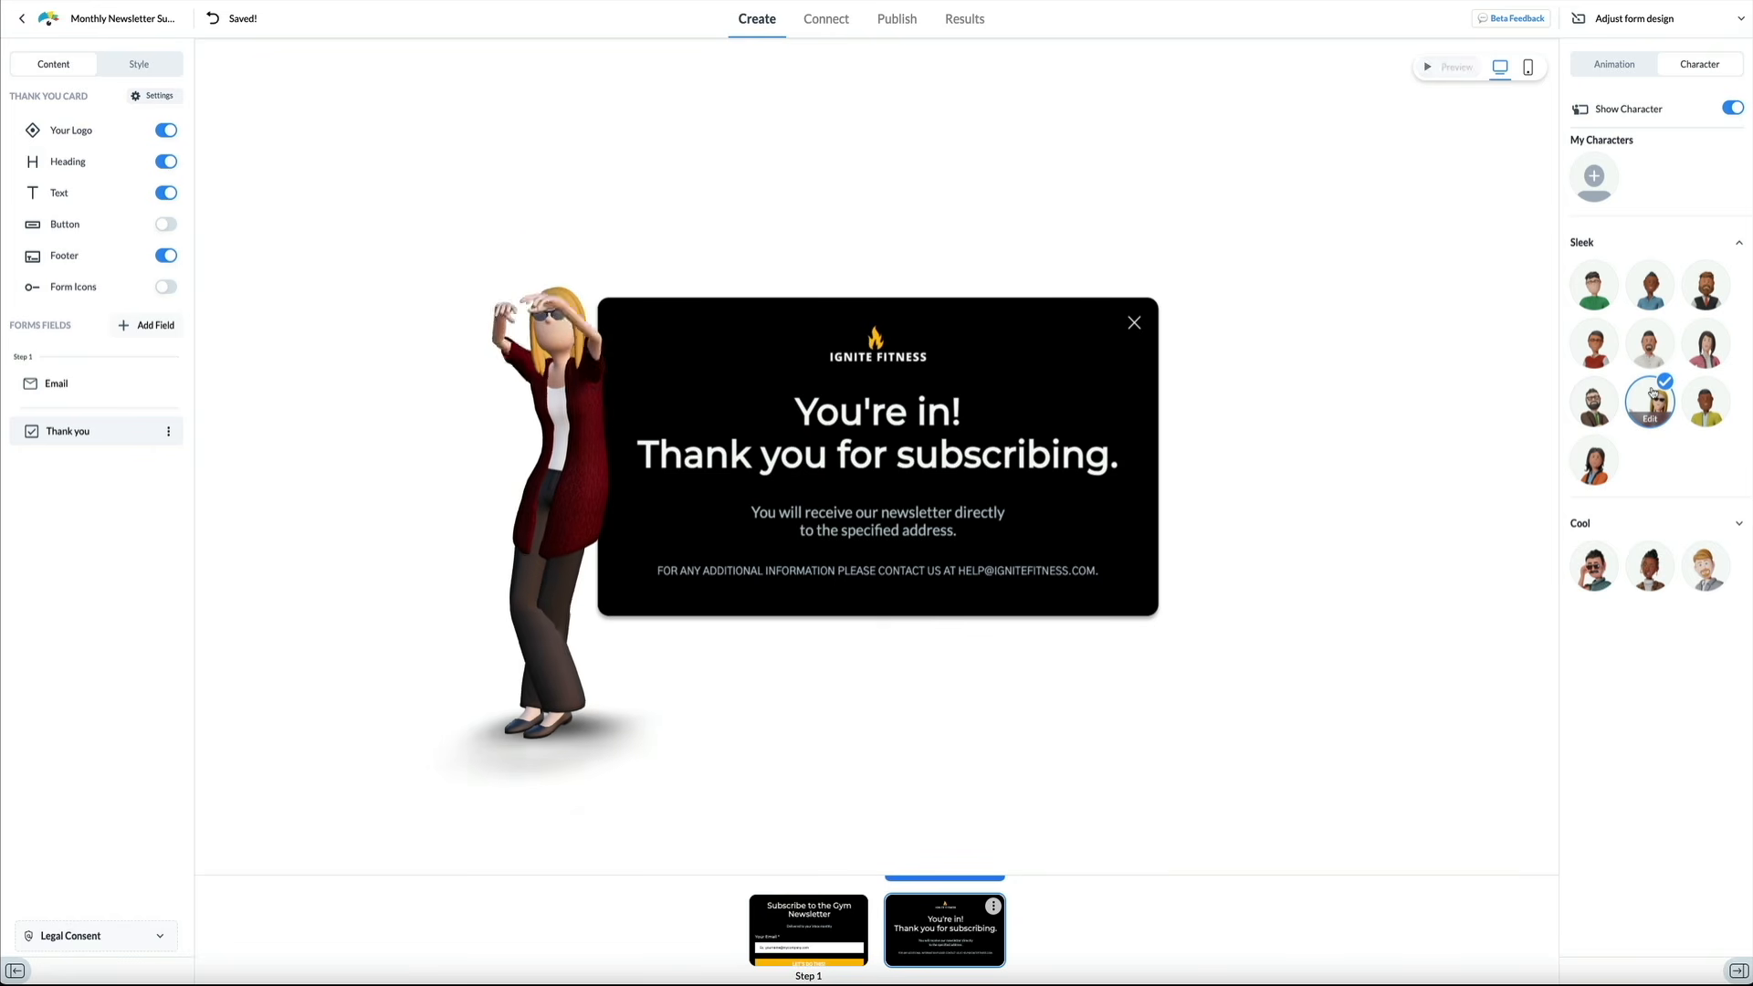
click(1707, 394)
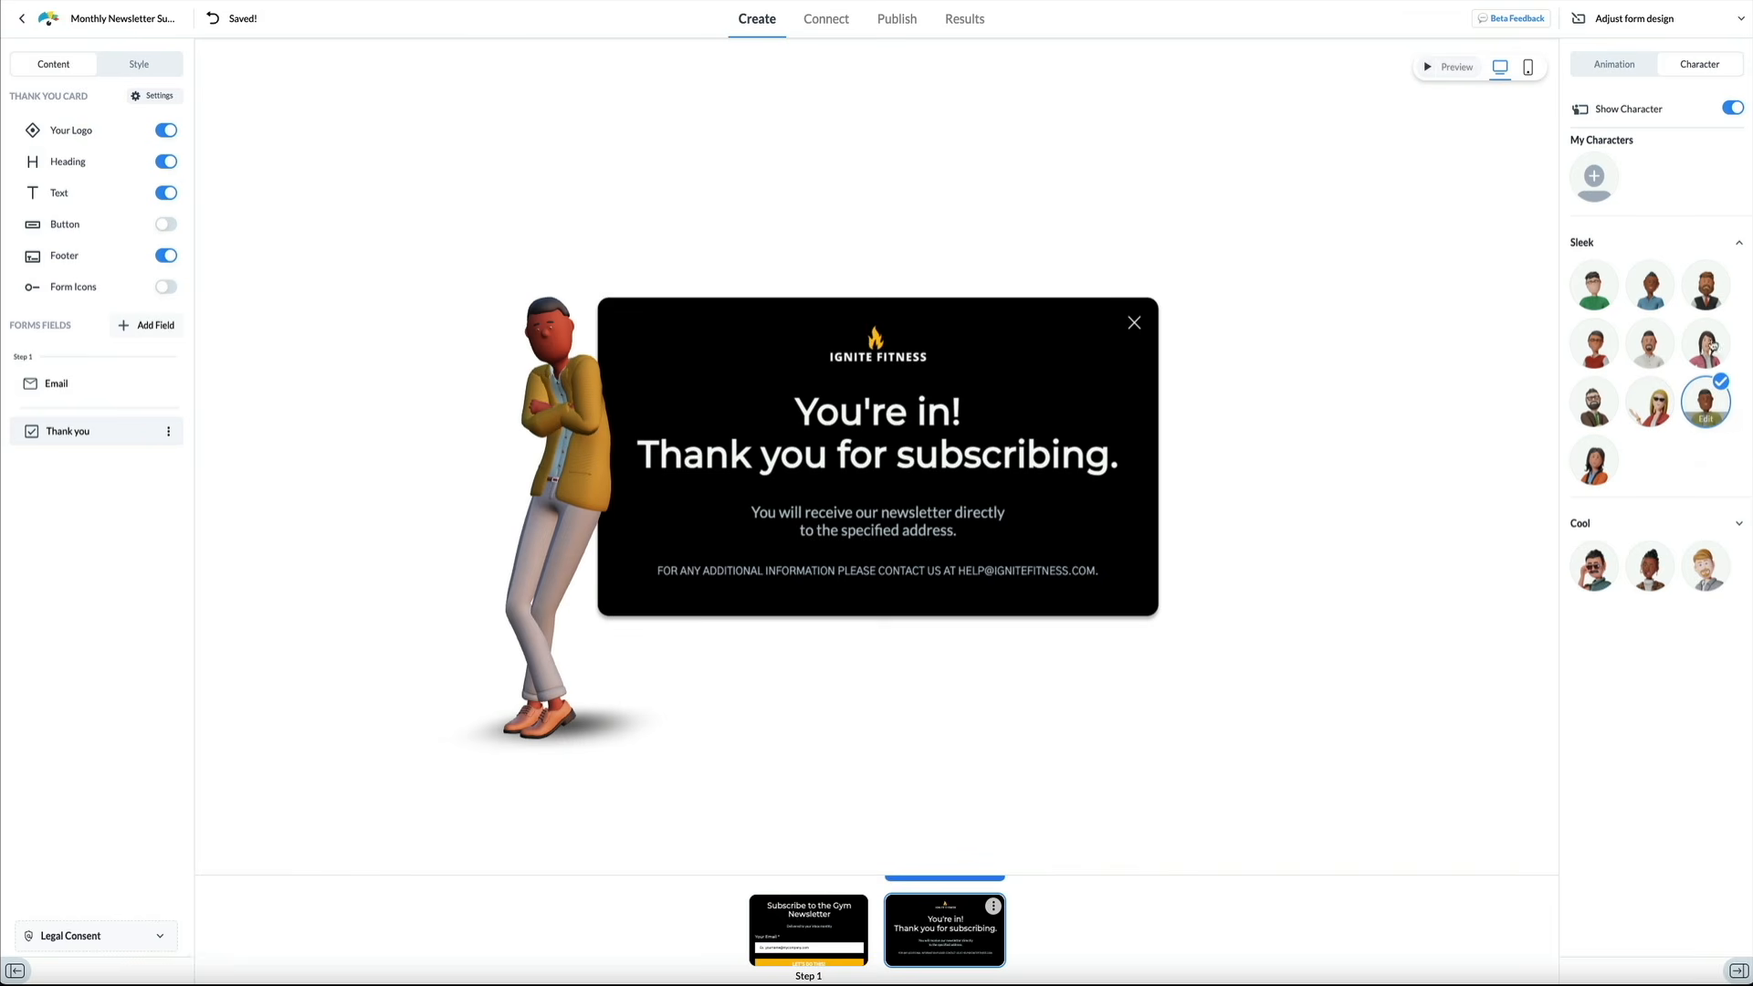
click(1707, 337)
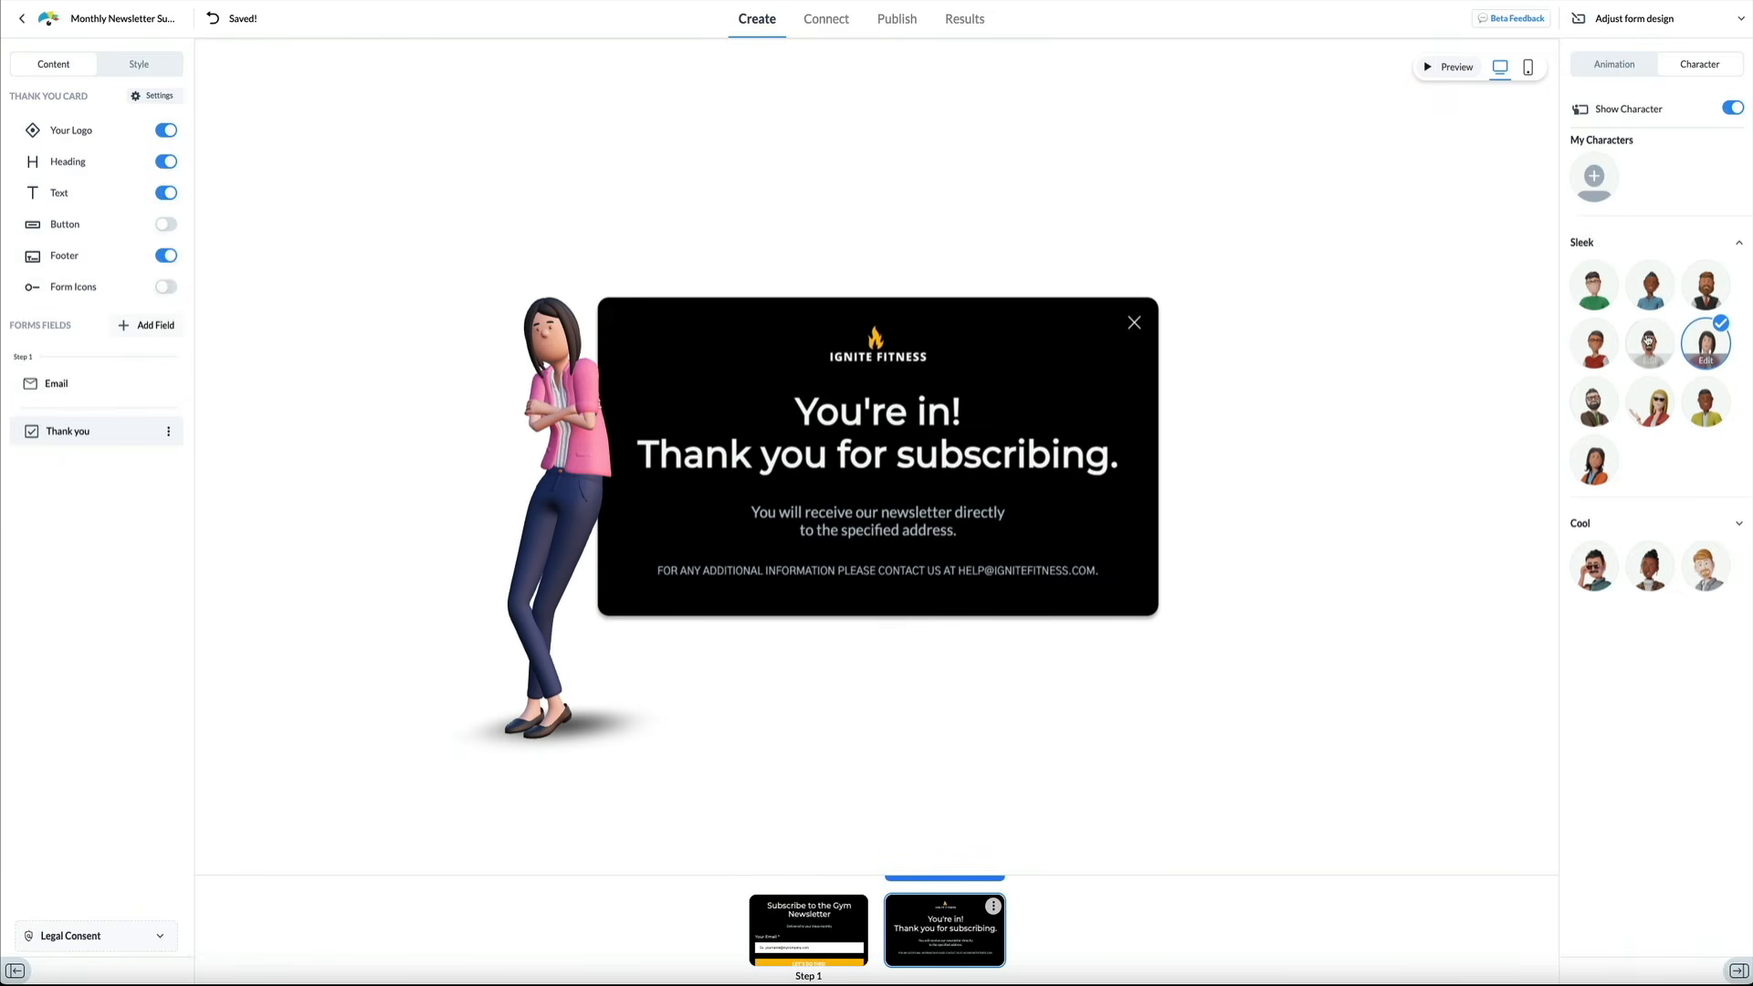
click(1648, 341)
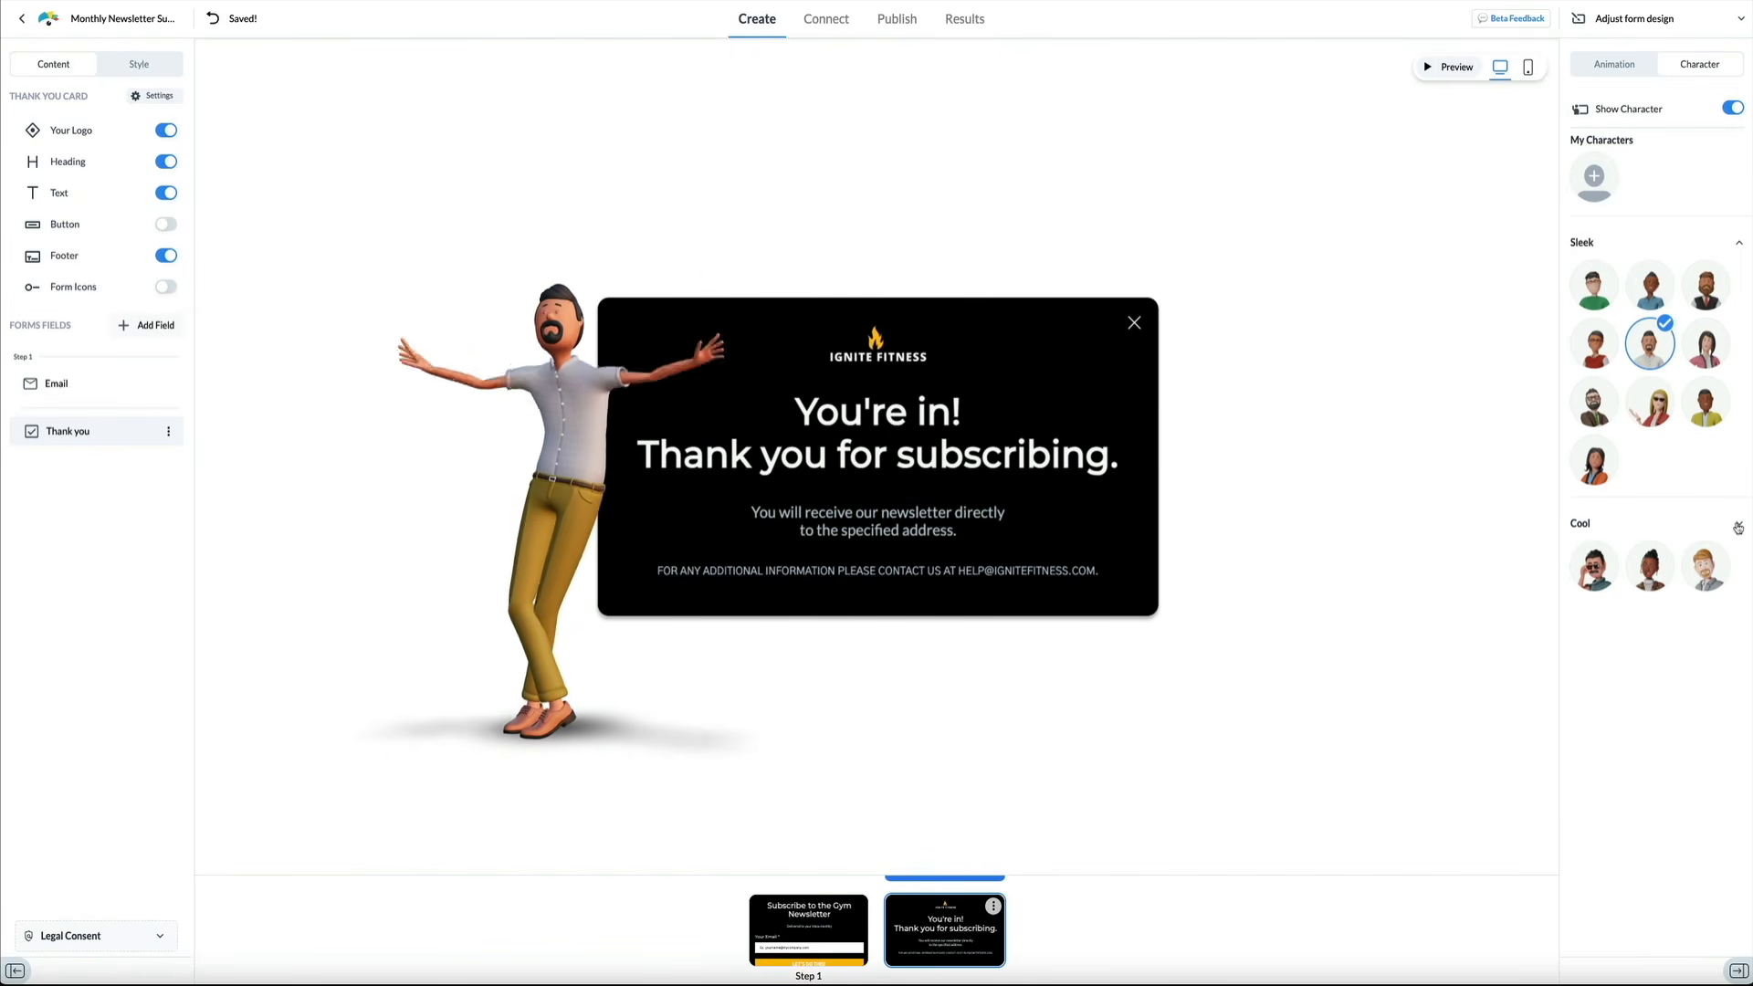
Try the Cool characters, keep the woman with hair buns, and show the Step 1 card
click(1737, 525)
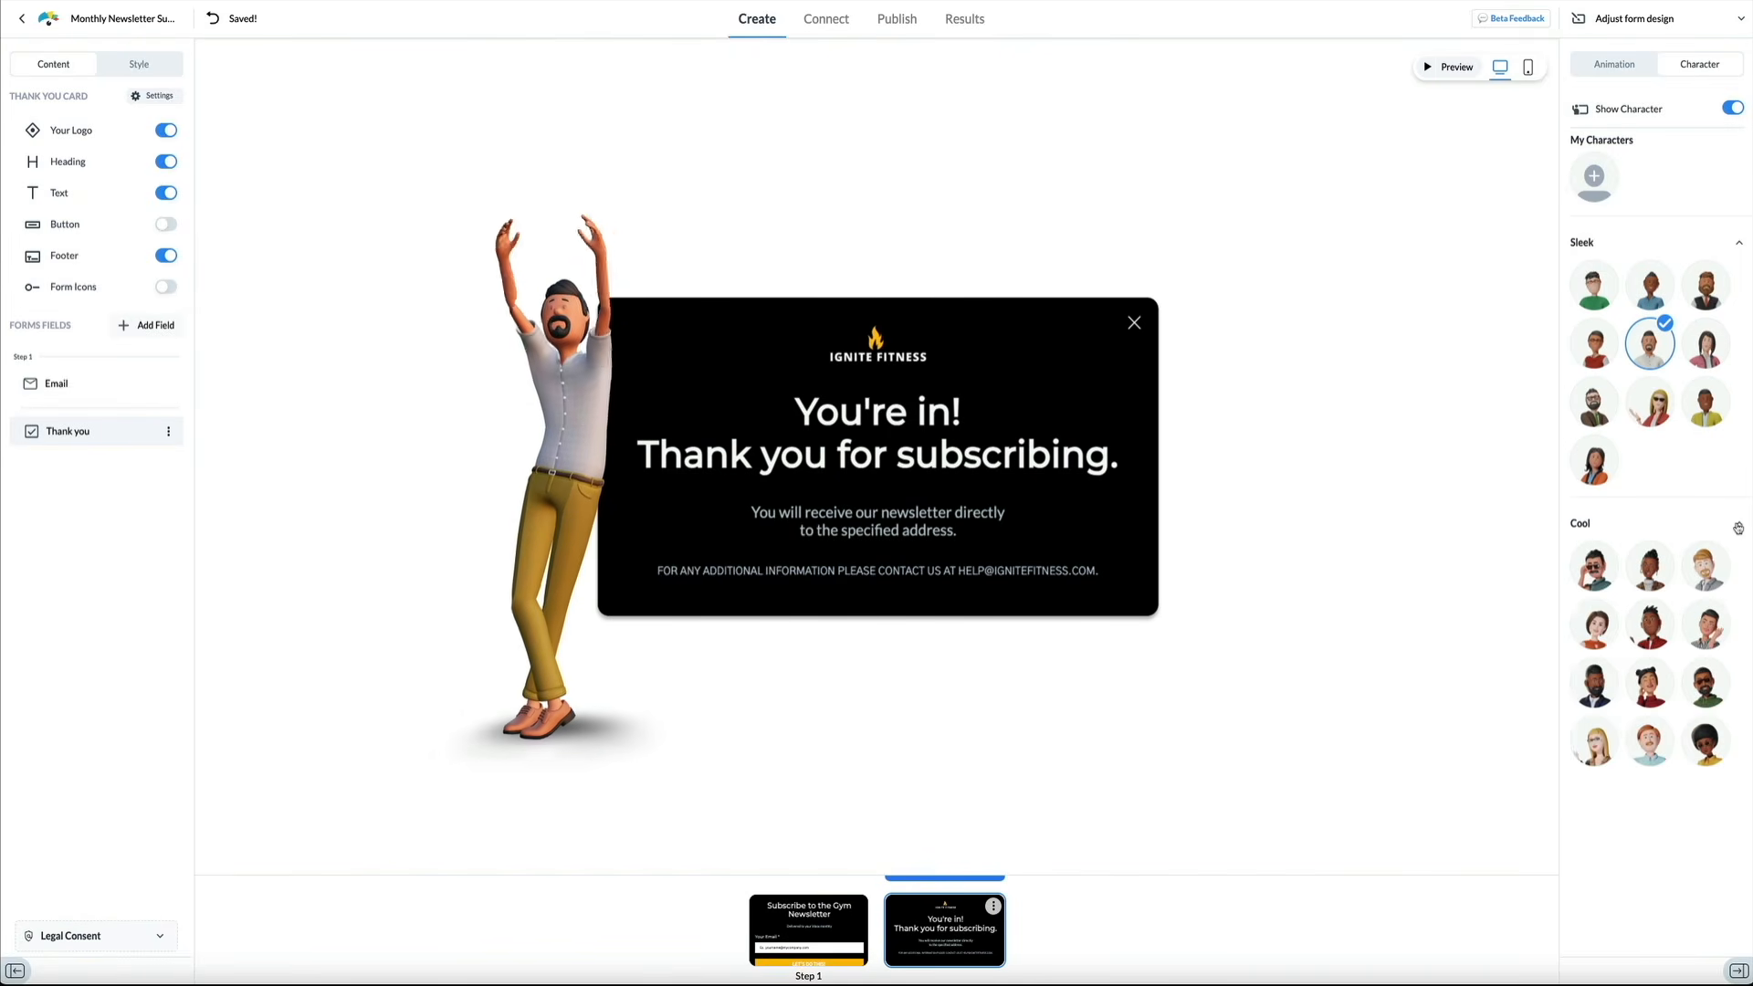
click(1705, 735)
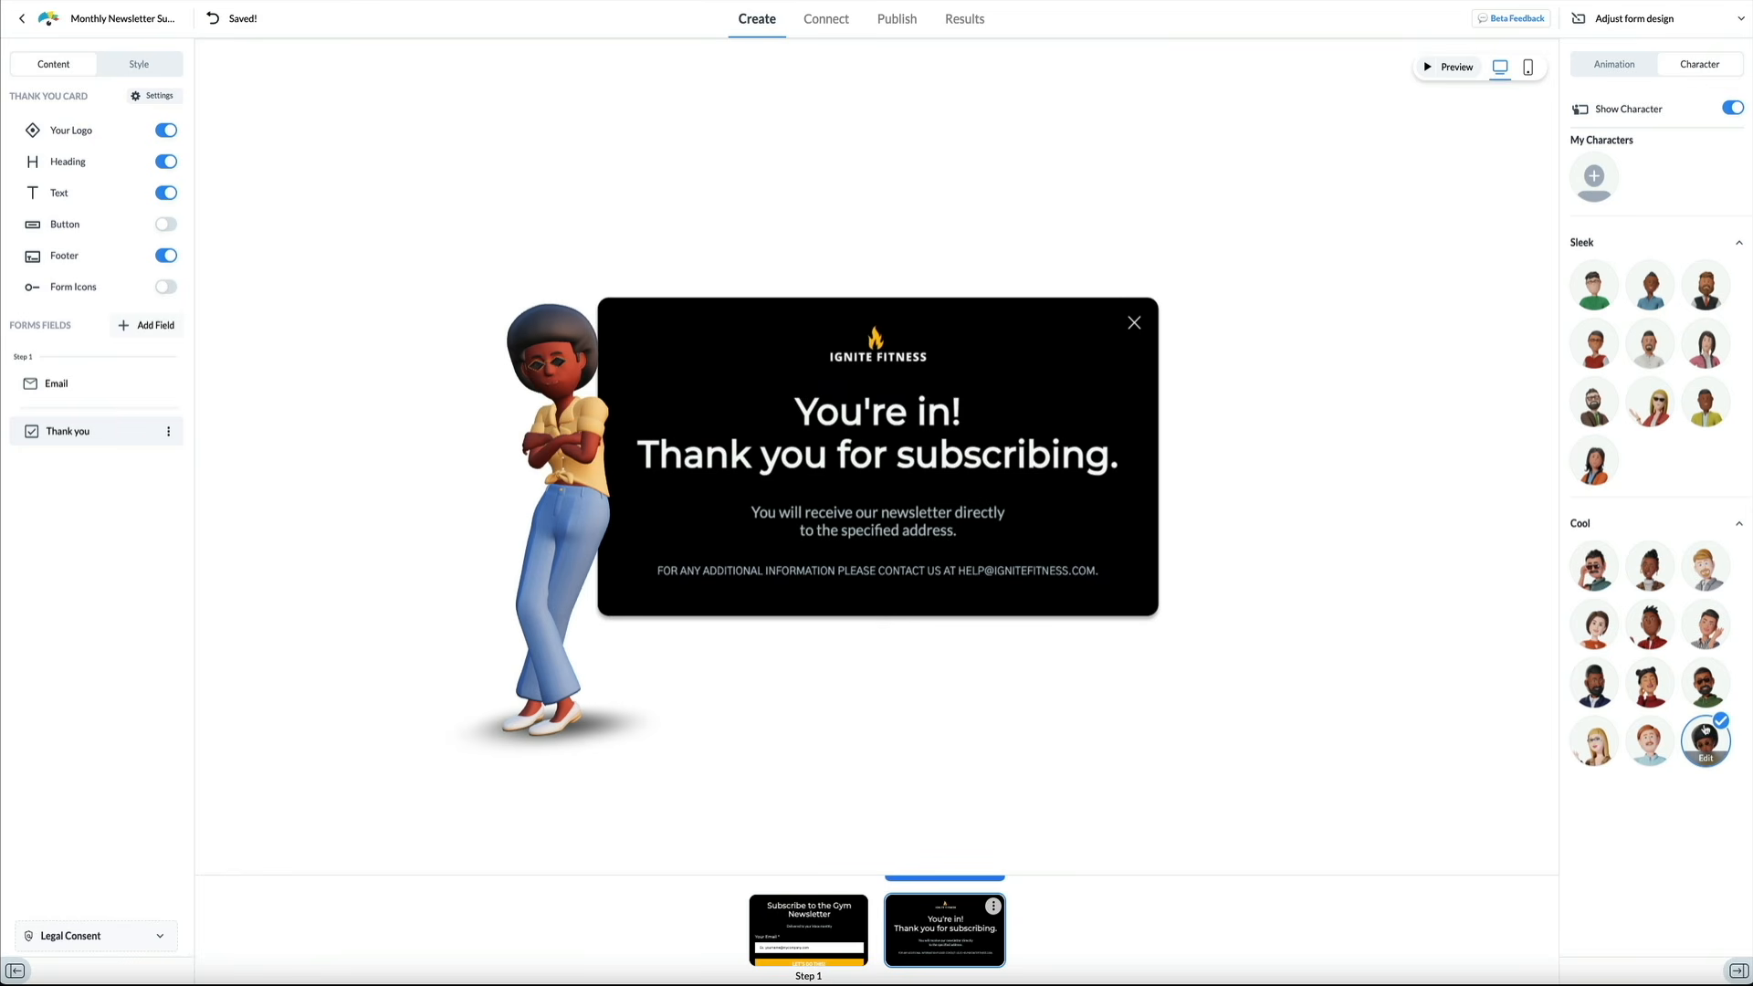
click(1649, 738)
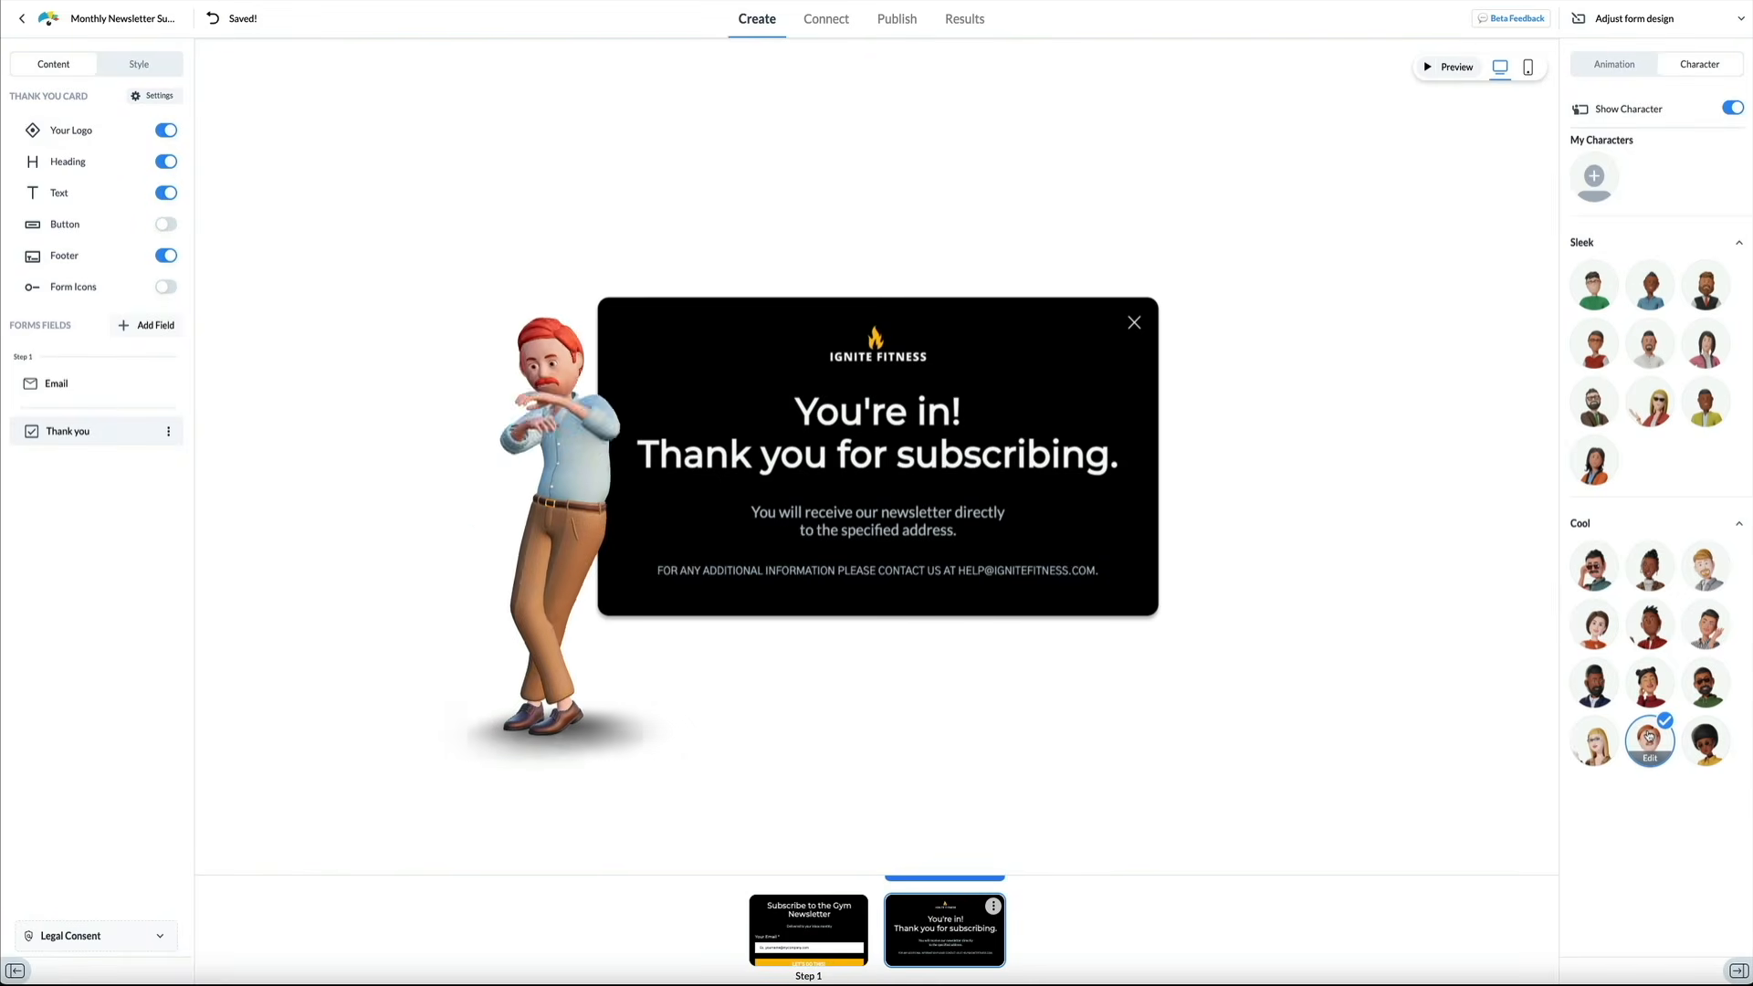
click(1594, 741)
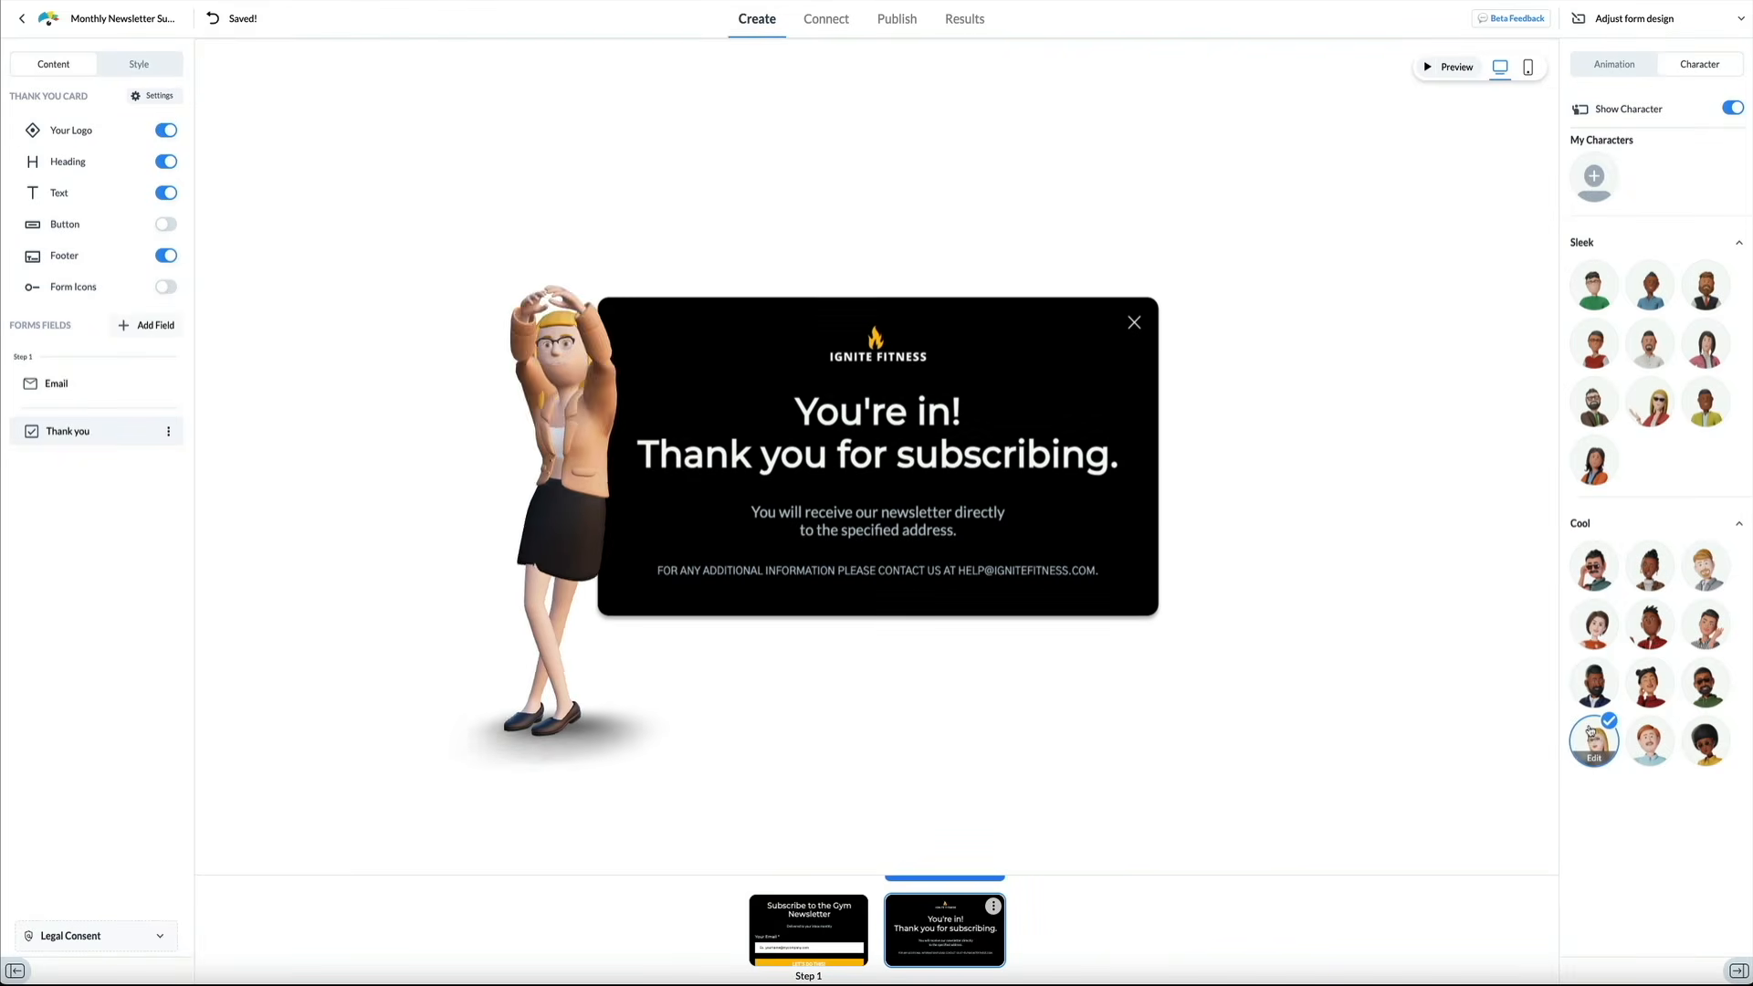
click(1649, 681)
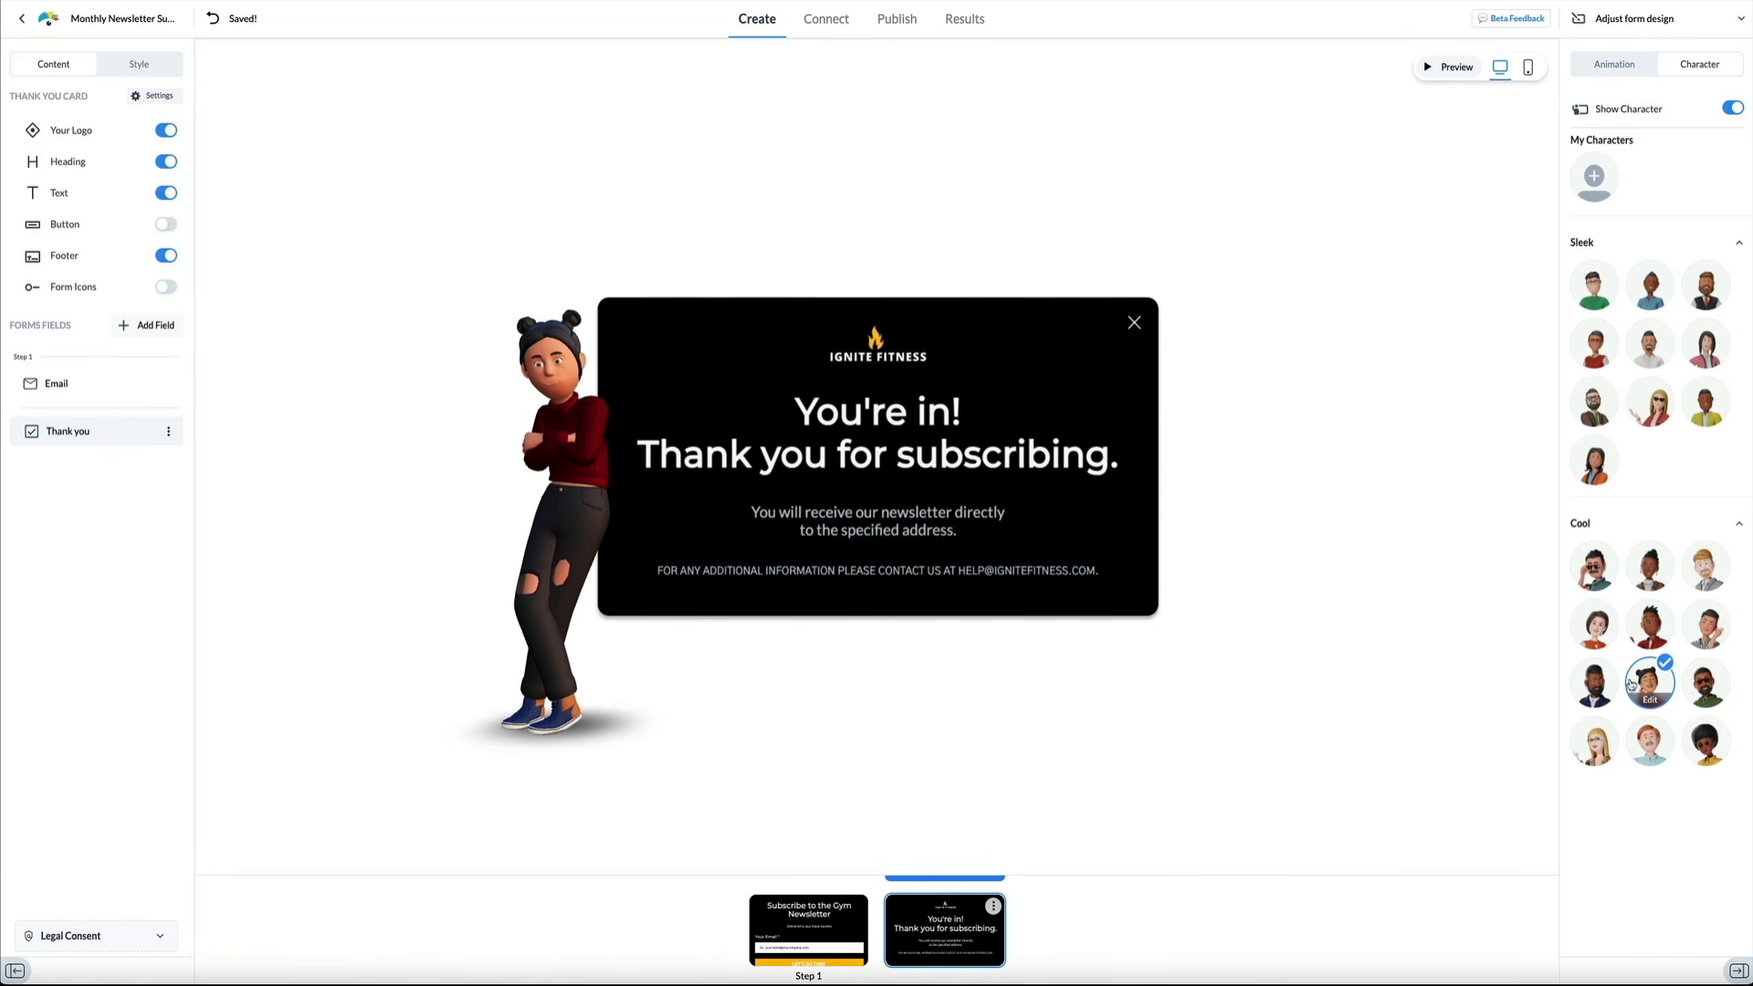
click(847, 954)
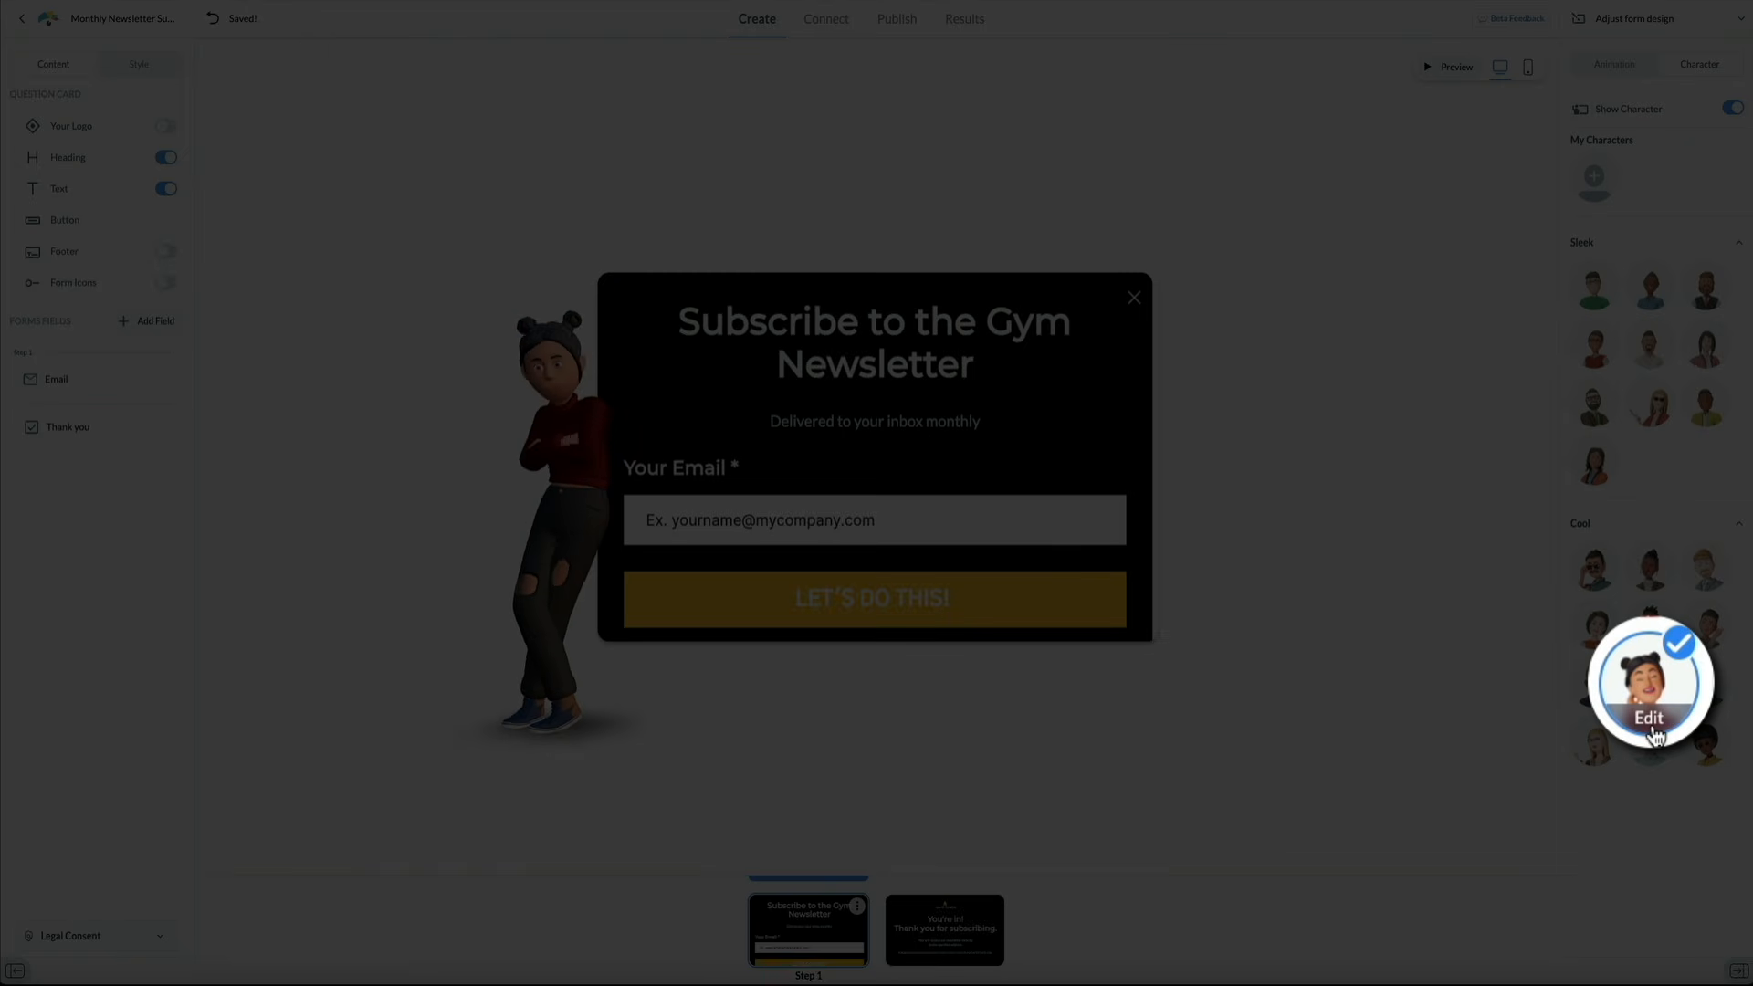
Start customising the chosen character and dress her in a yellow crop top
click(1674, 721)
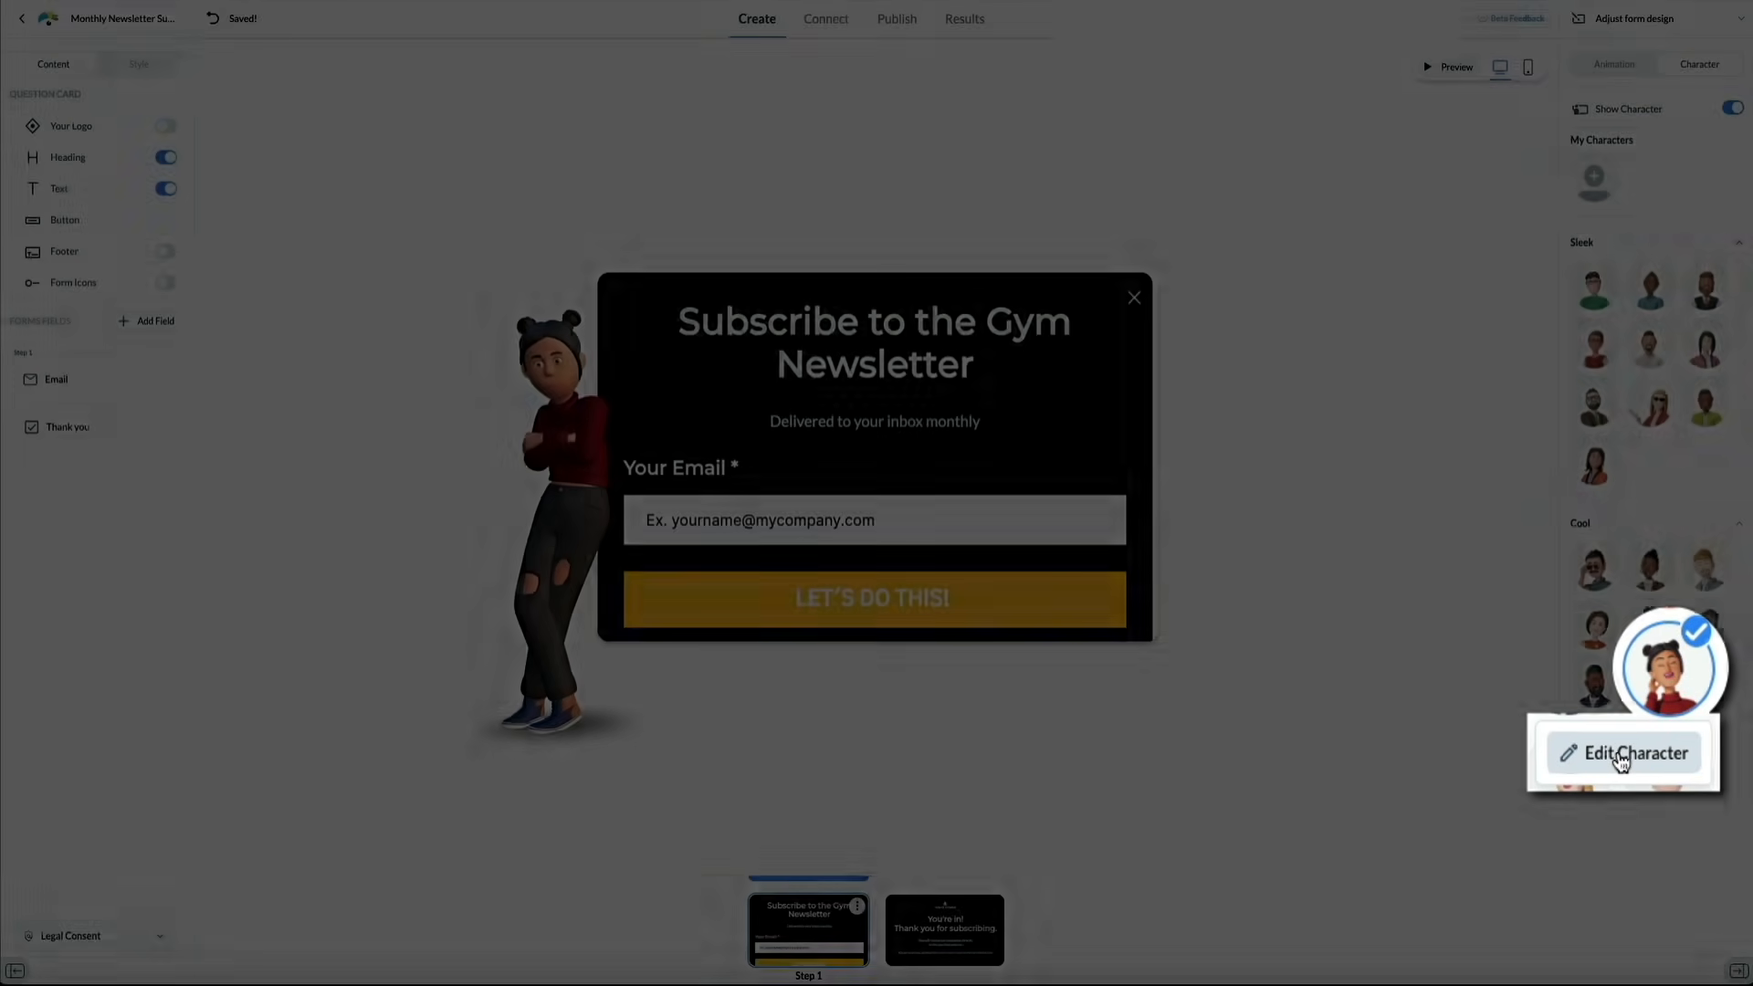
click(1621, 762)
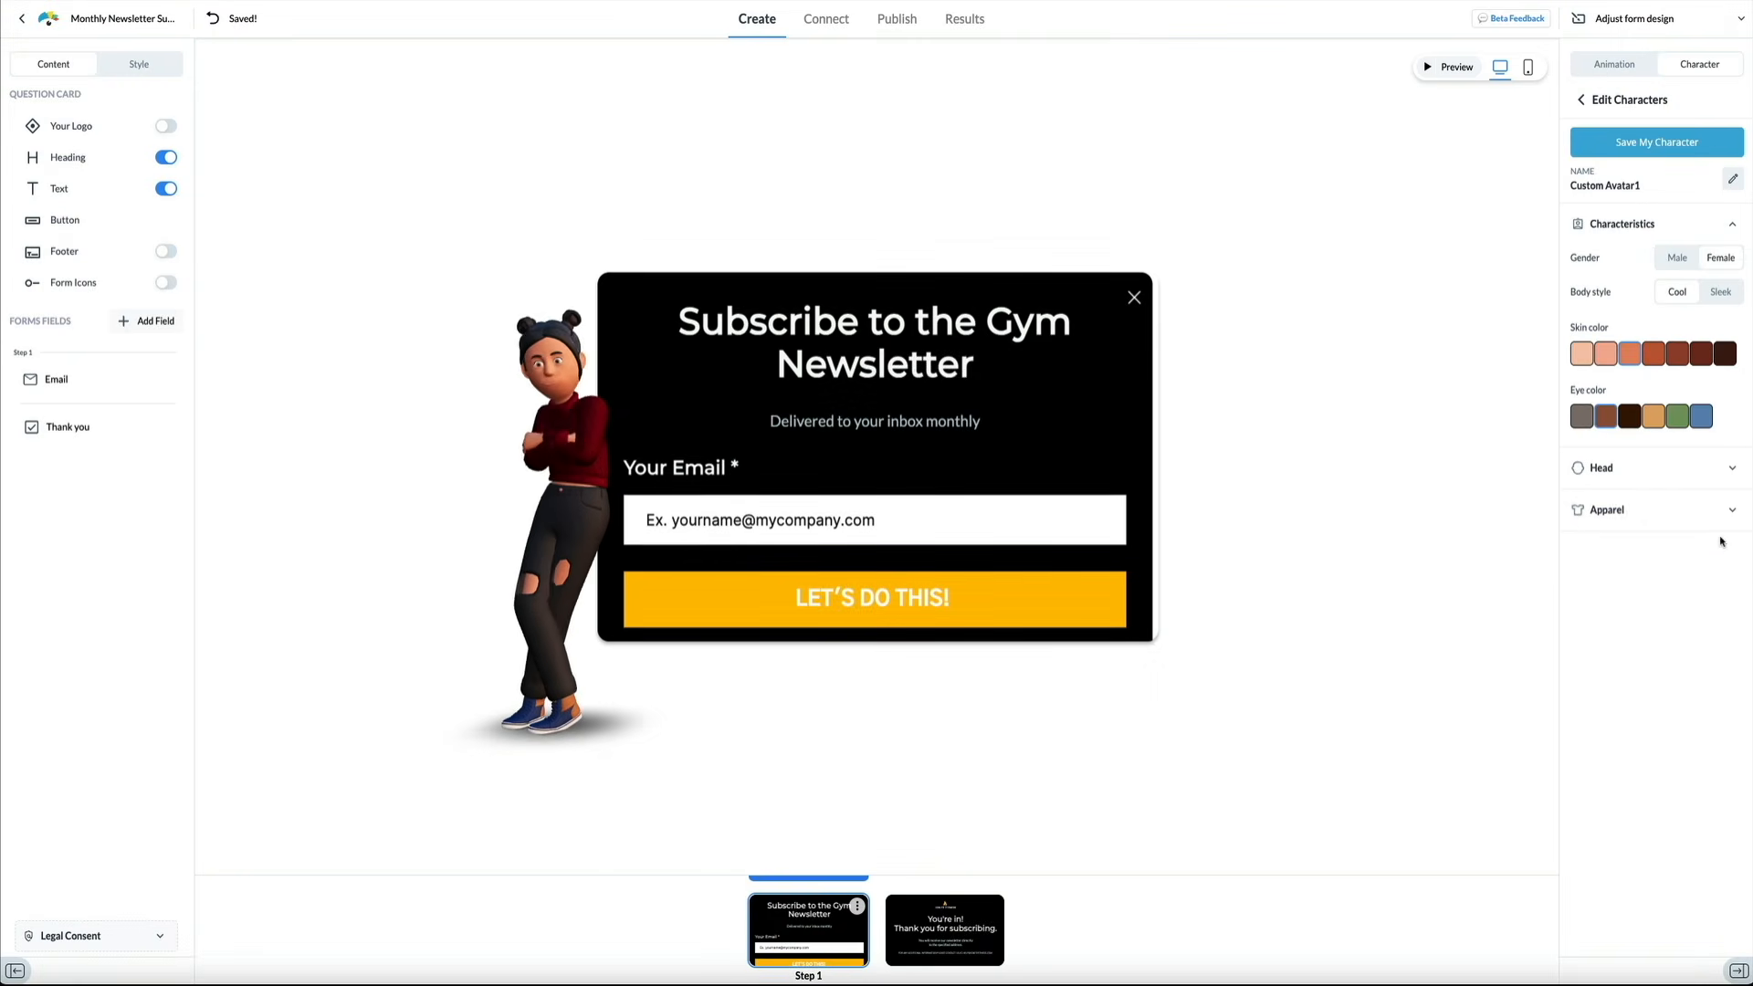
click(1727, 514)
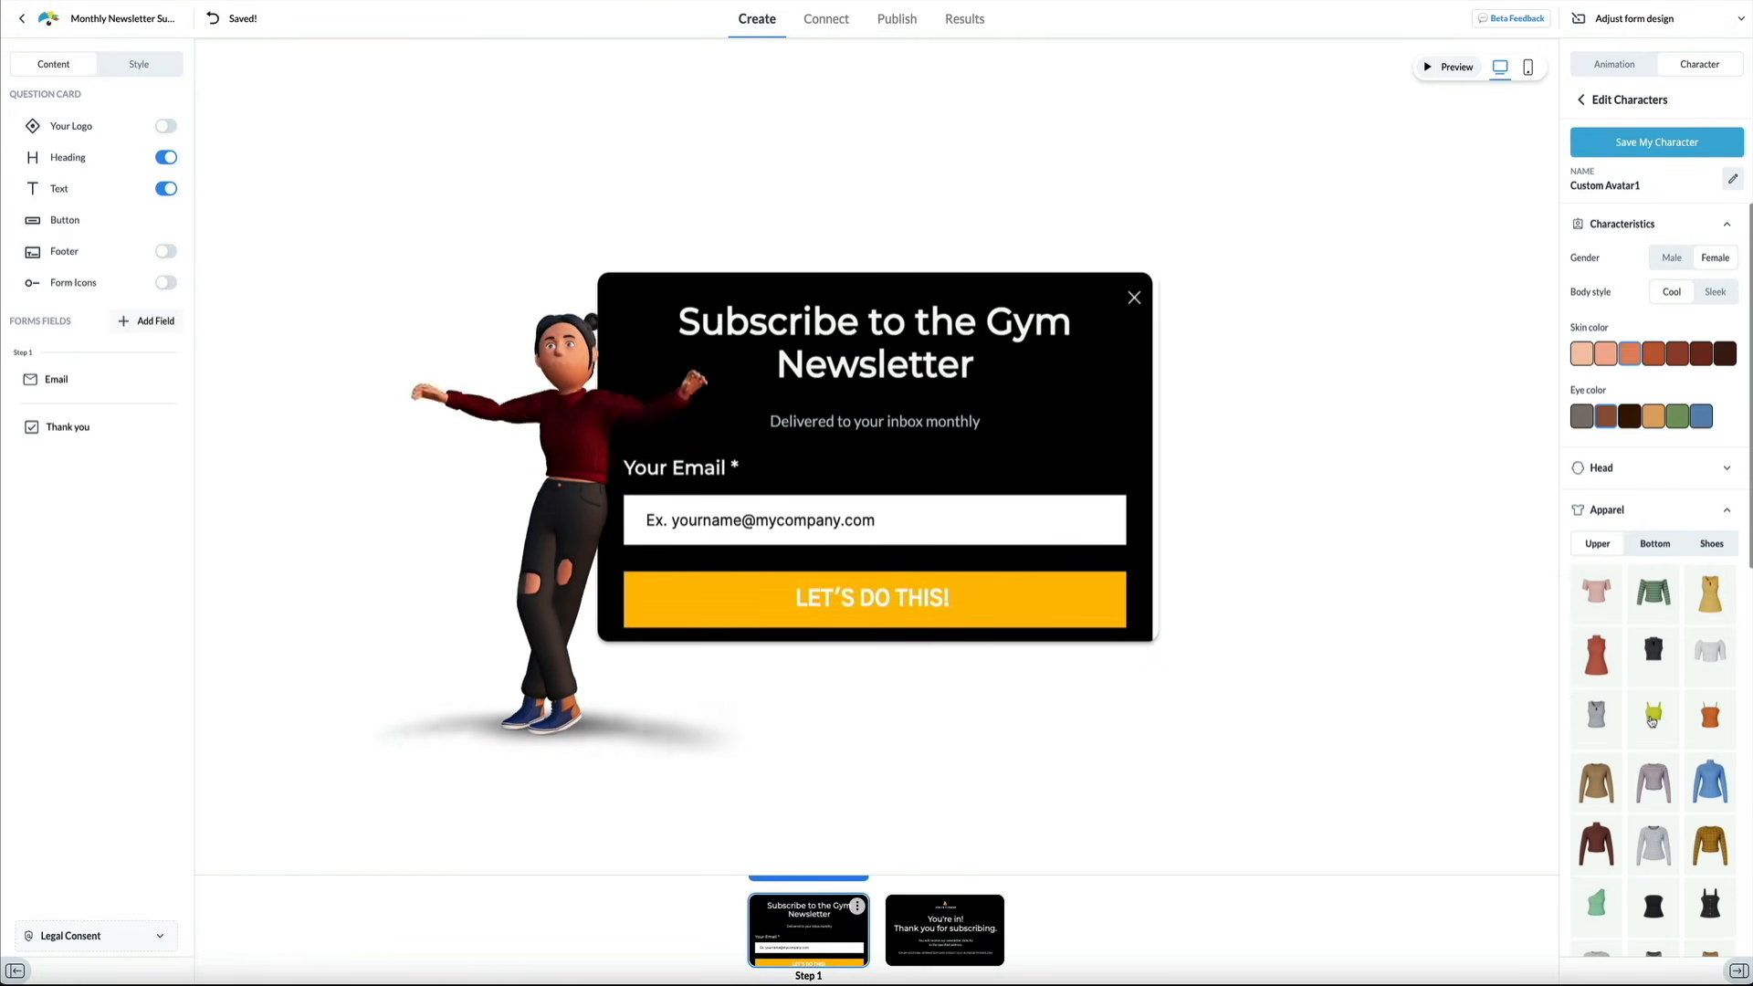
click(1651, 720)
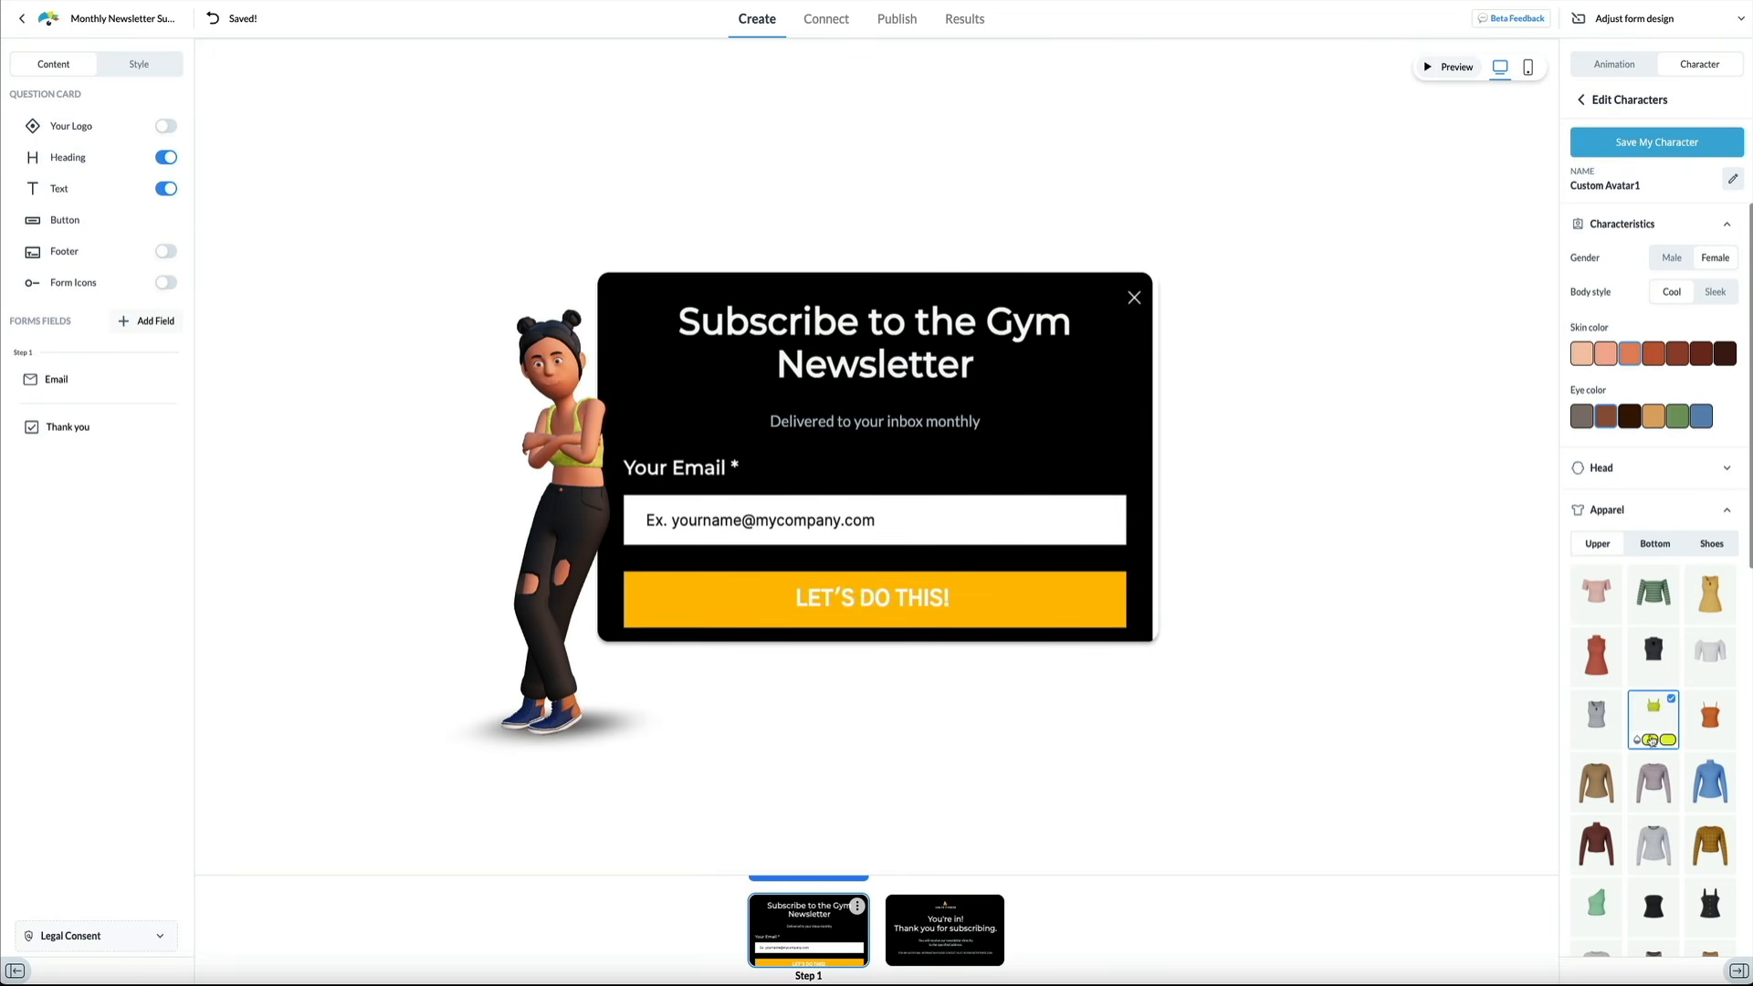
click(1651, 739)
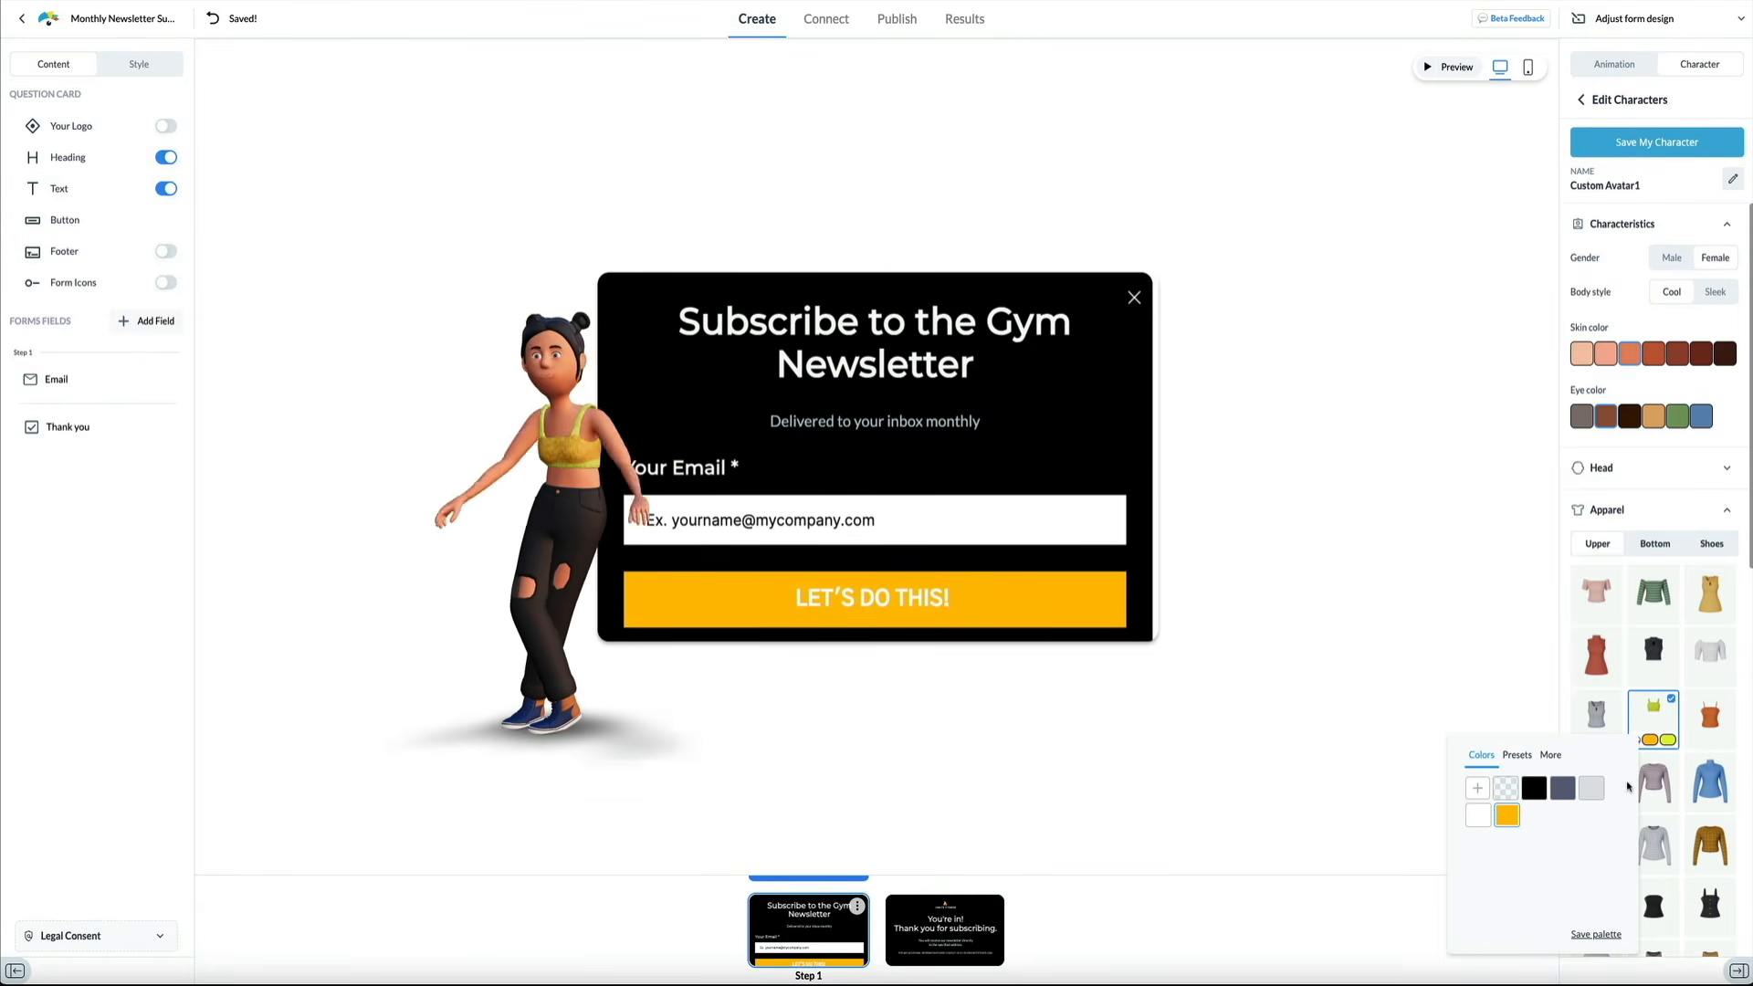
click(1666, 740)
click(1524, 815)
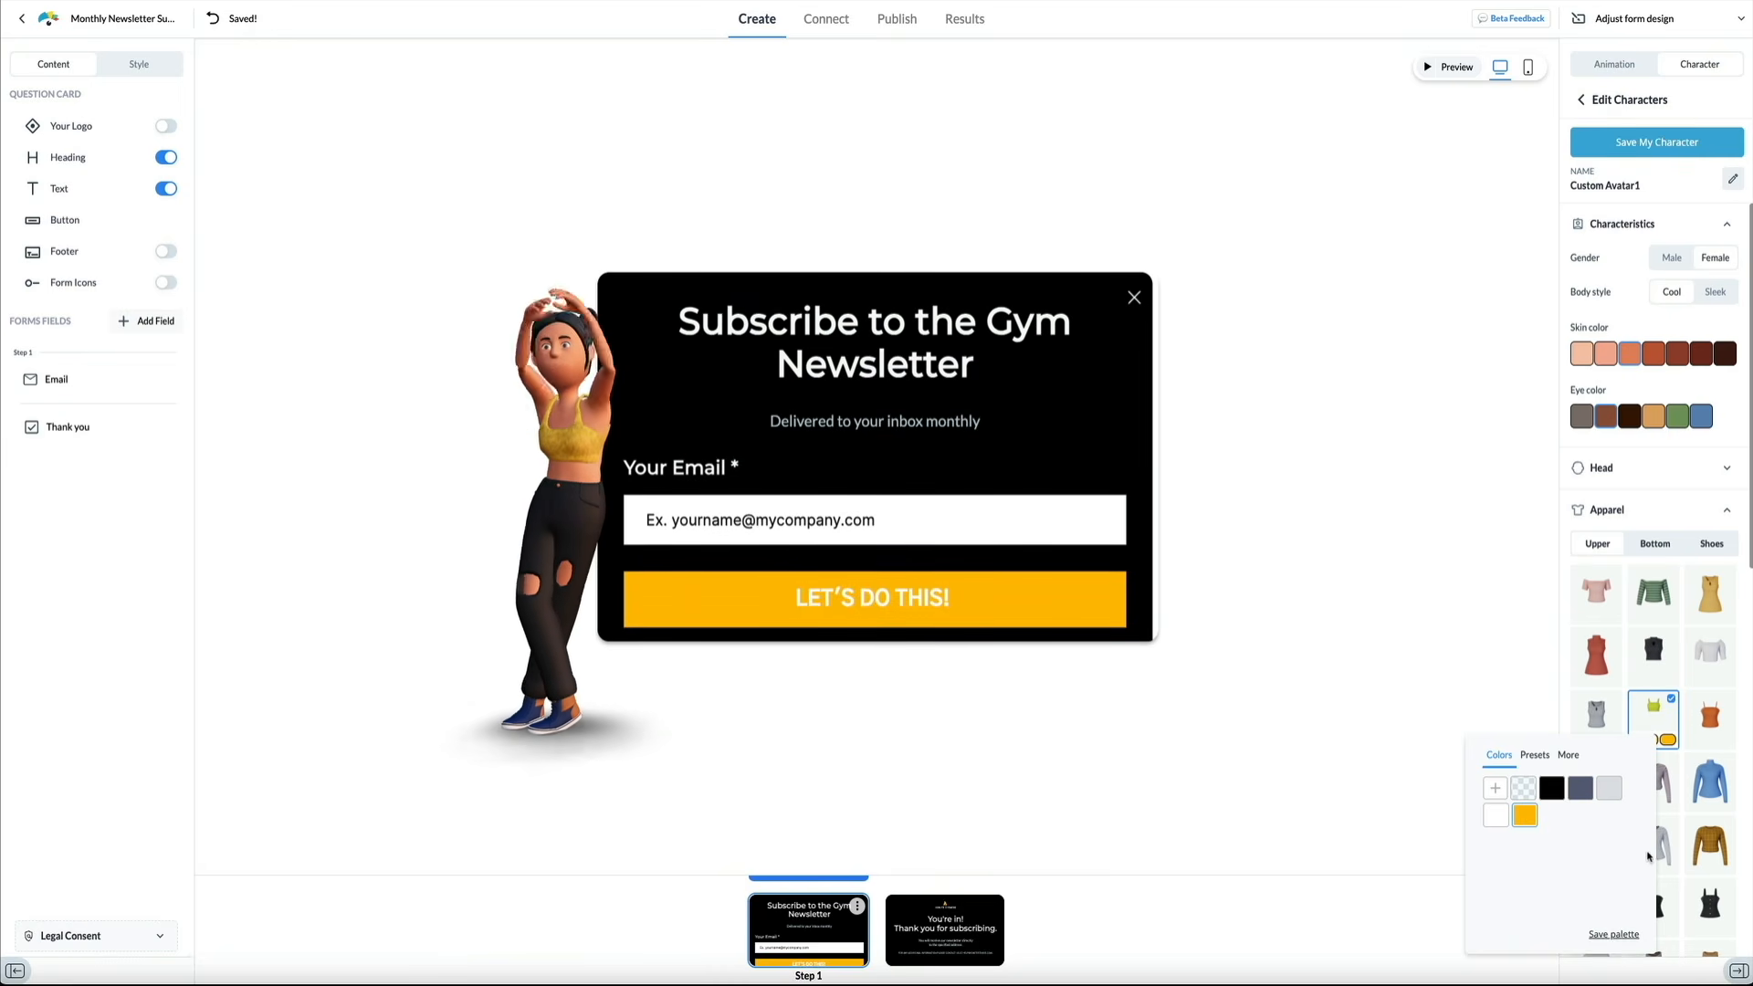
click(1562, 687)
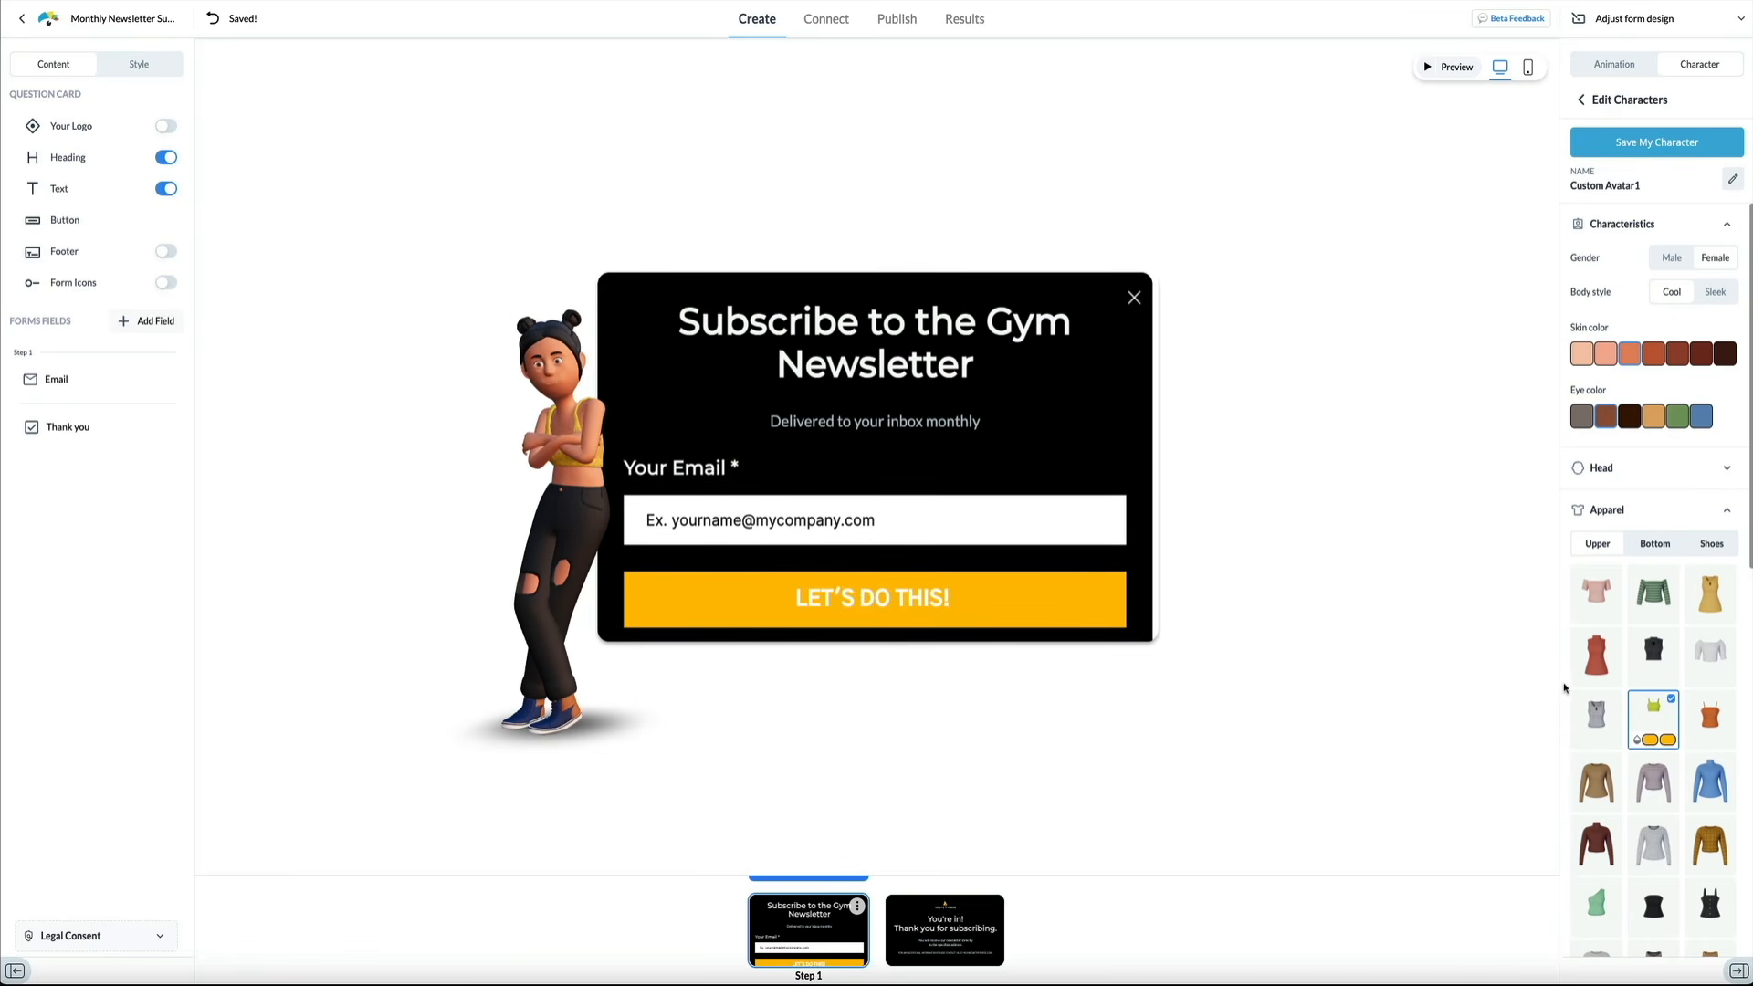
Give the character black joggers and set the bottom colour to black
click(1655, 545)
scroll(1657, 550, down, 1)
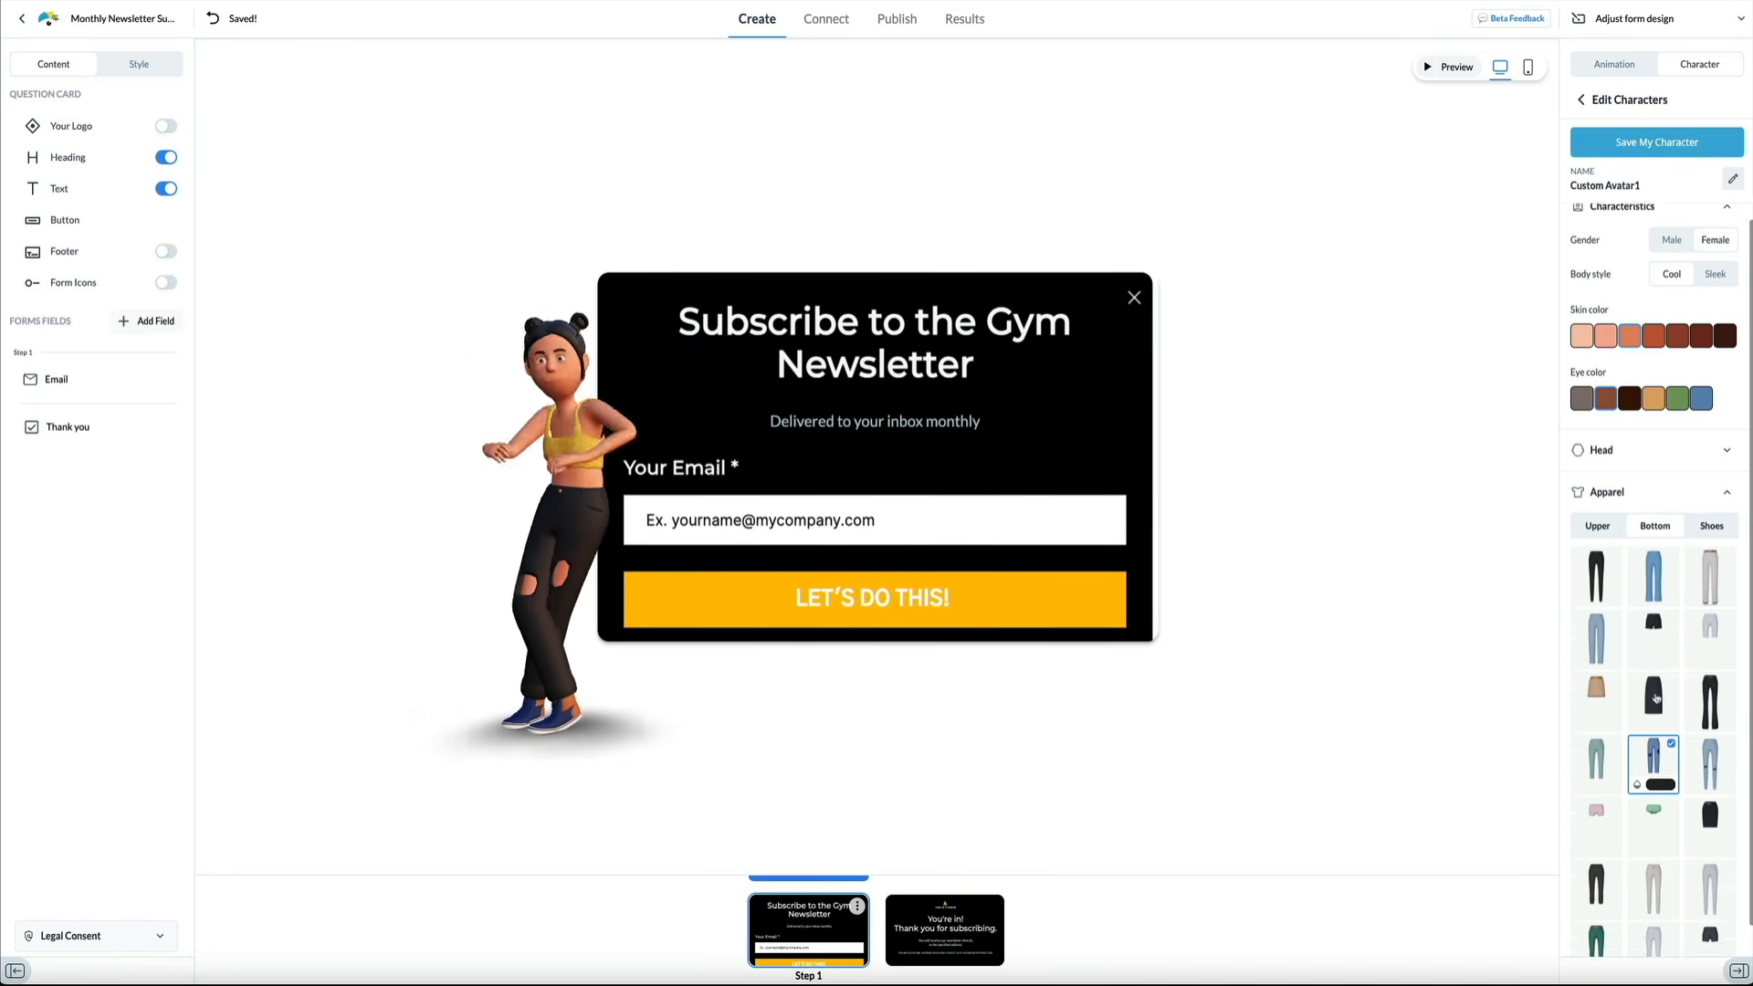
click(1651, 908)
click(1596, 851)
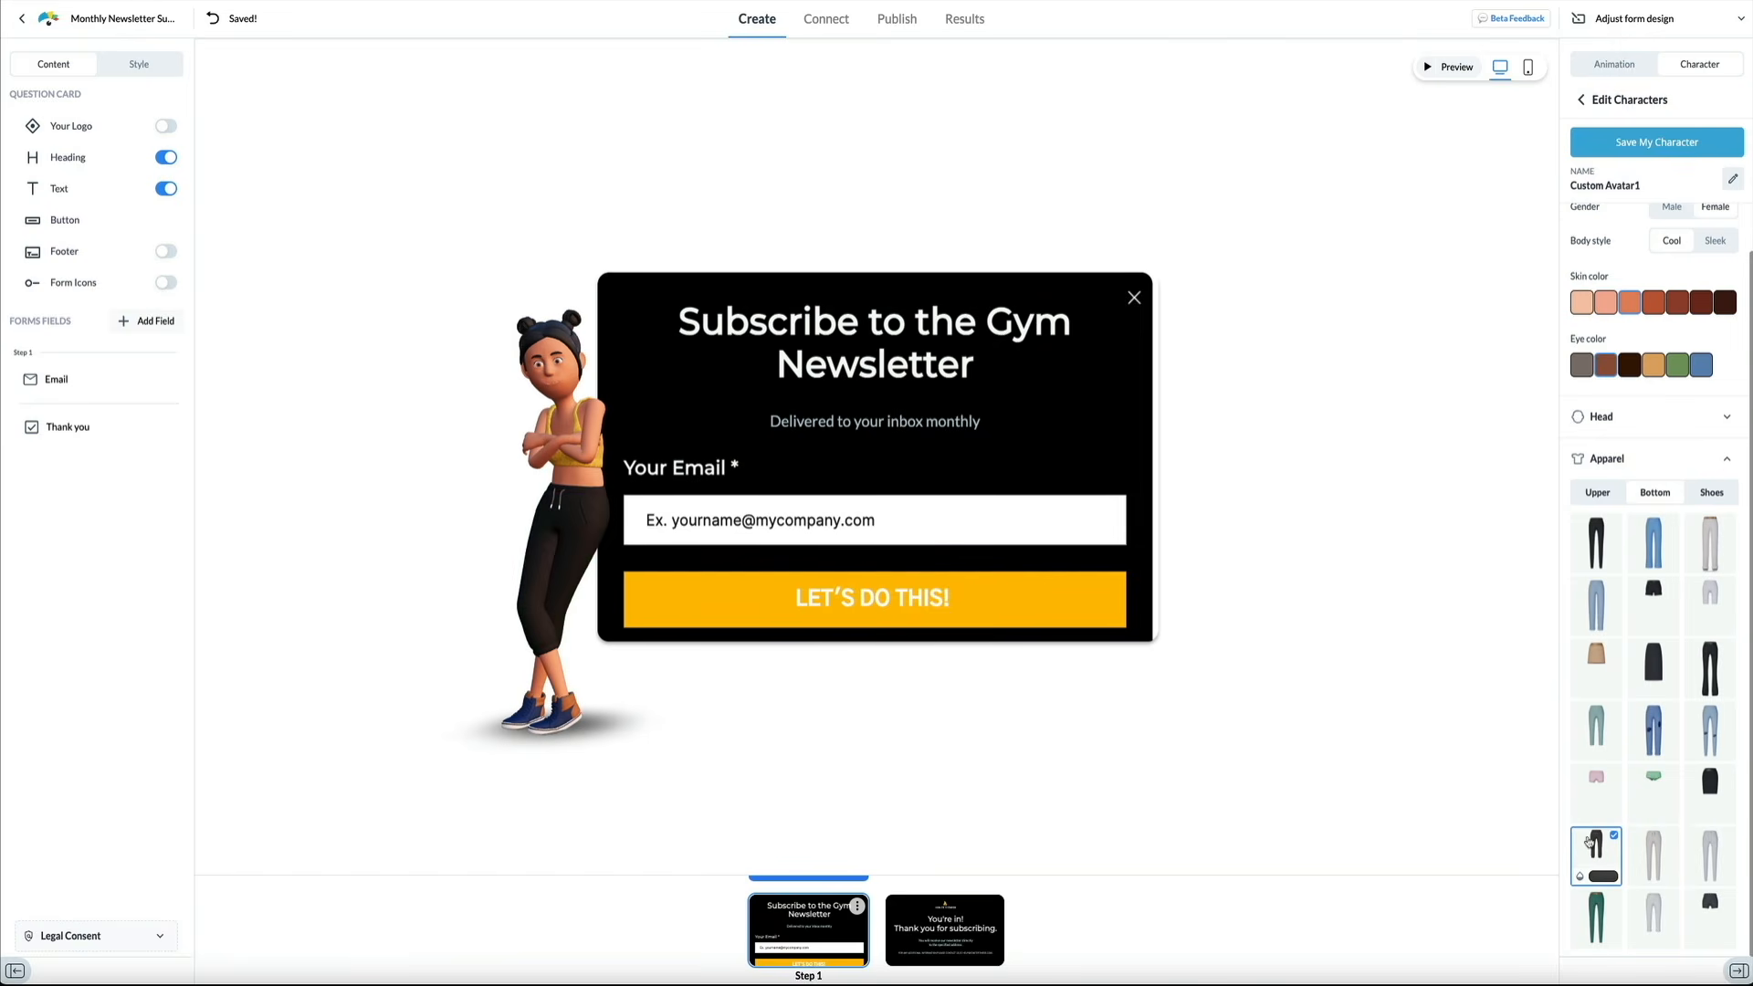
click(1657, 860)
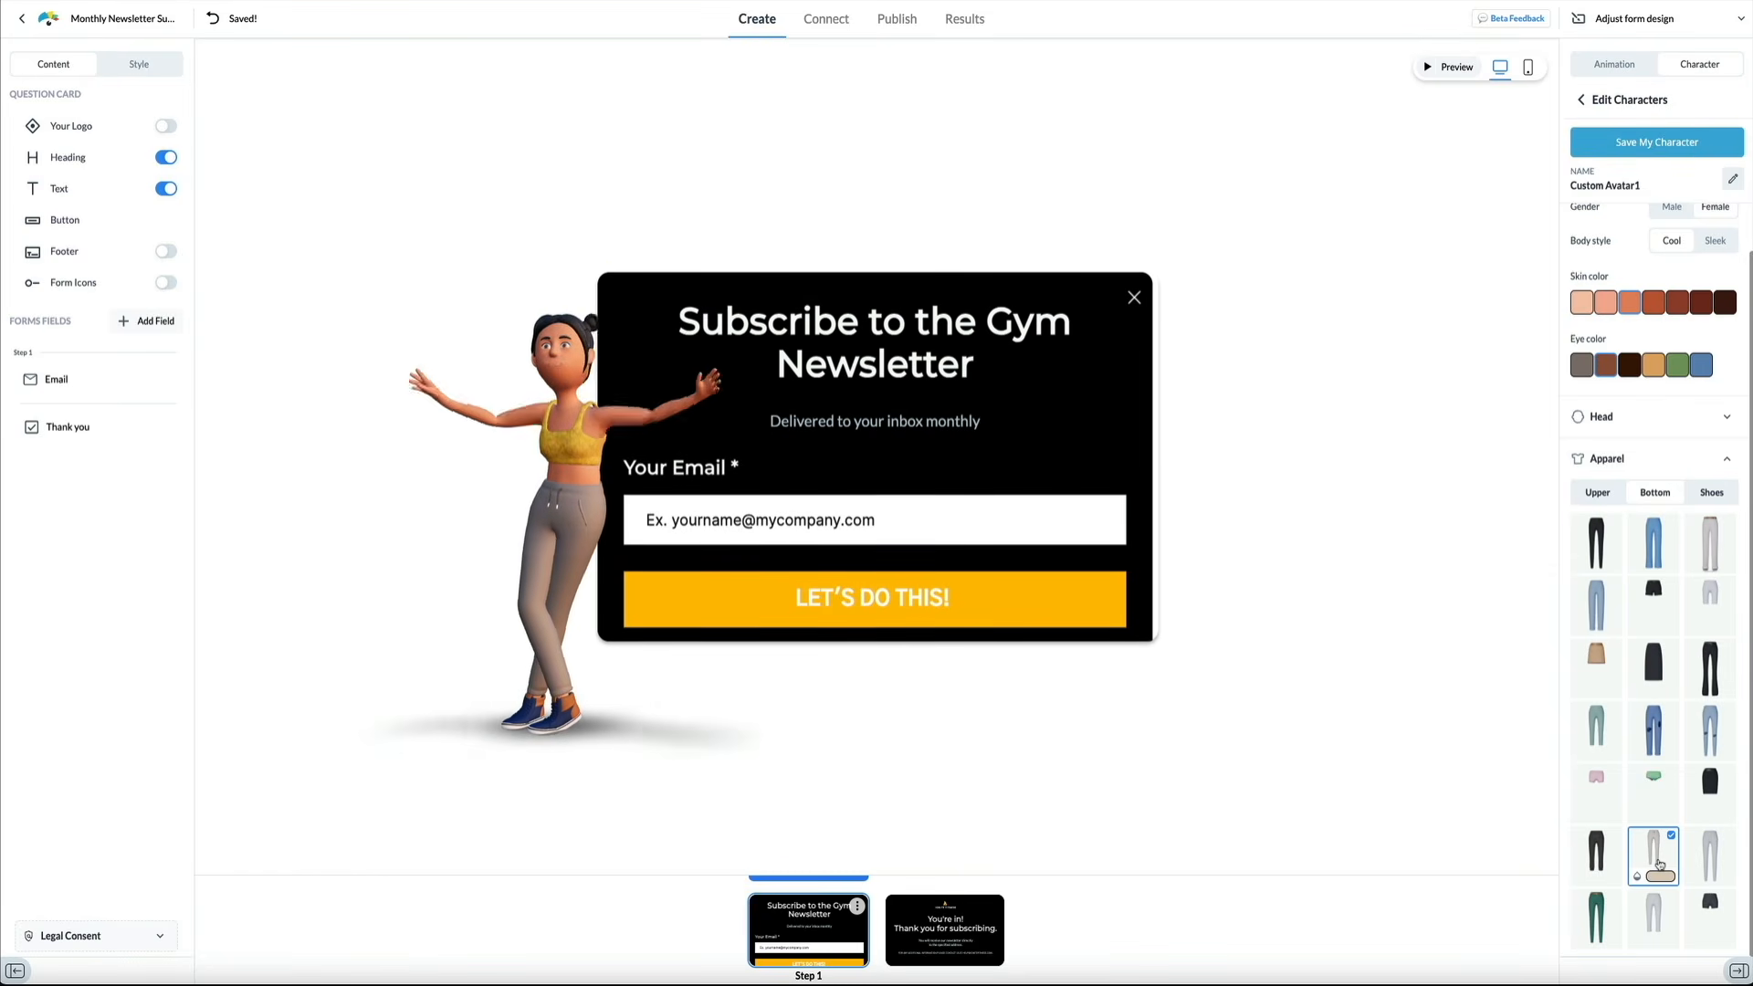
click(1660, 874)
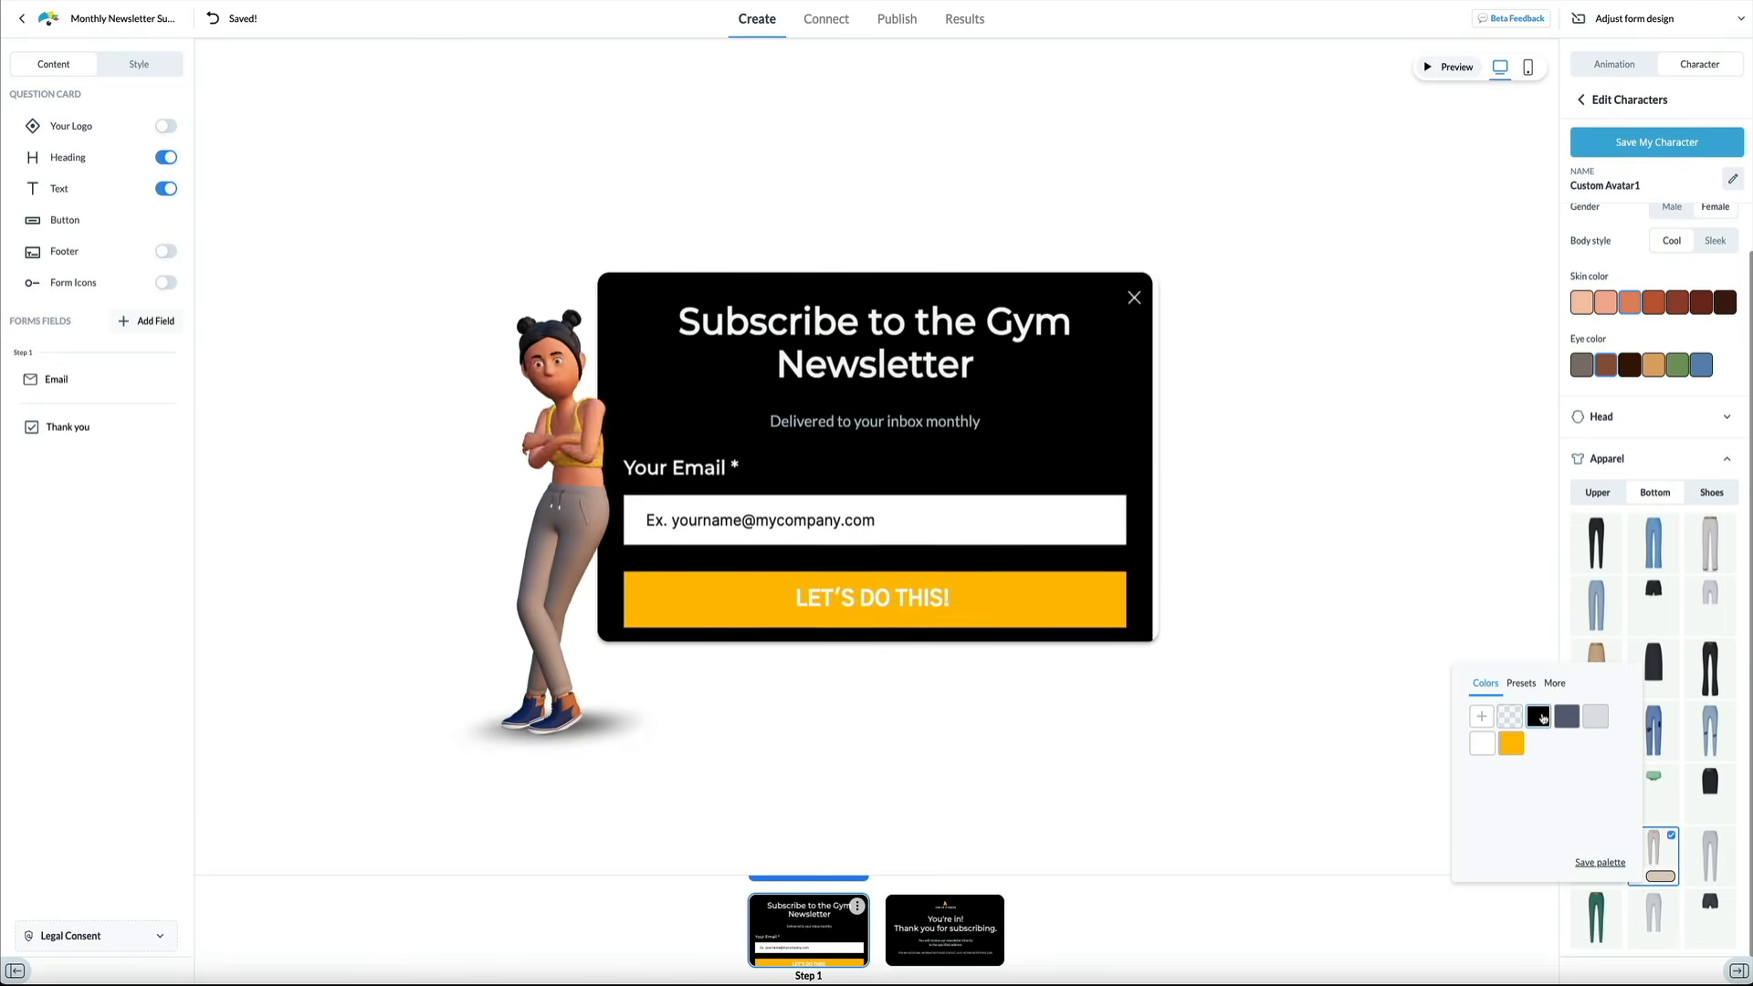
click(1541, 718)
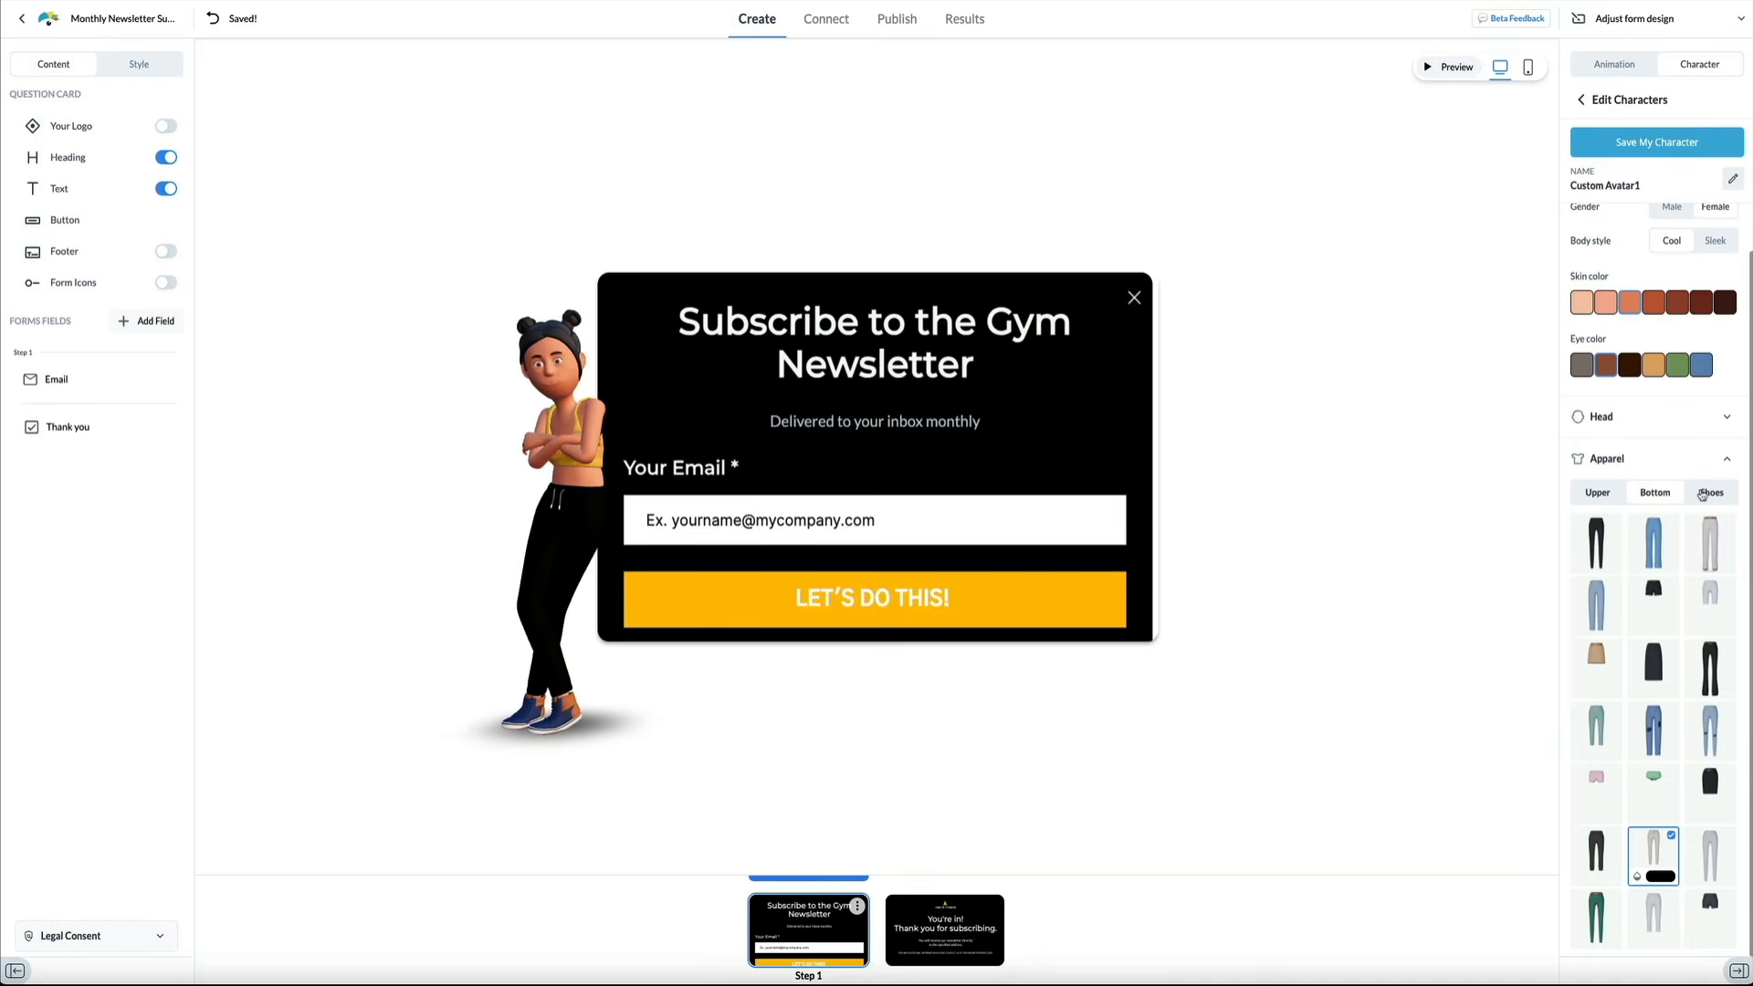
Put white high-top sneakers on the character with a light grey colour
click(1702, 495)
click(1598, 598)
click(1710, 599)
click(1710, 720)
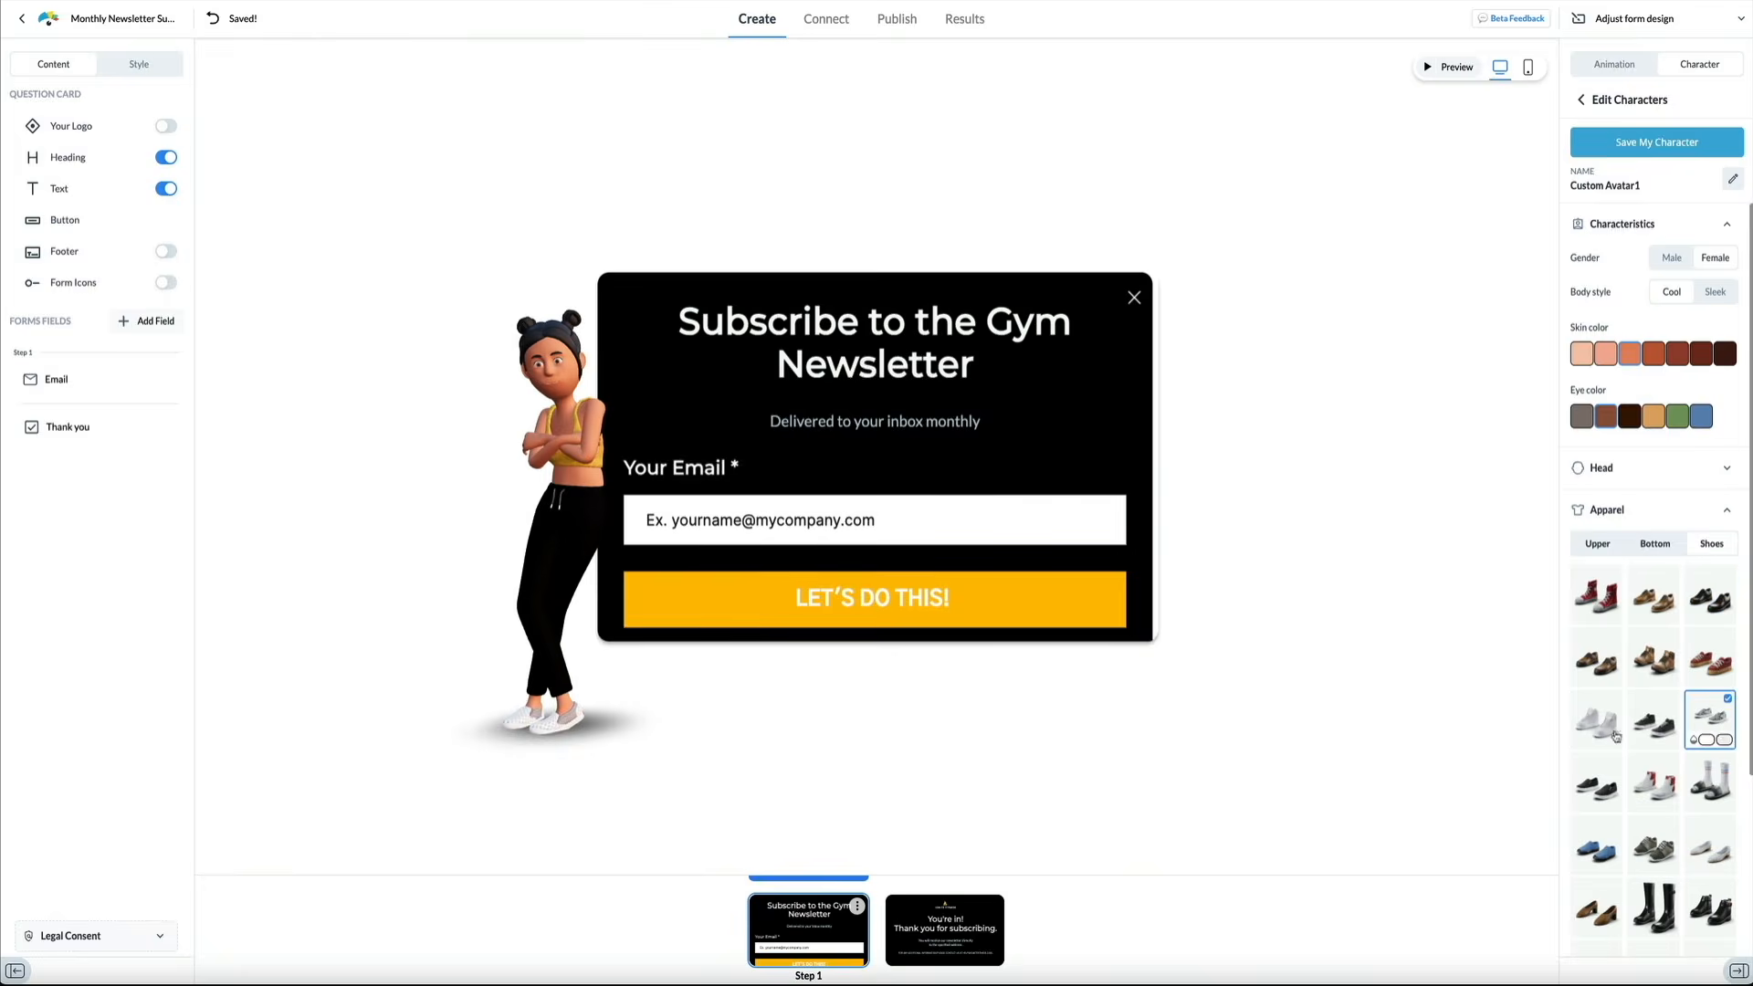
click(1592, 721)
click(1610, 741)
click(1468, 815)
click(1477, 756)
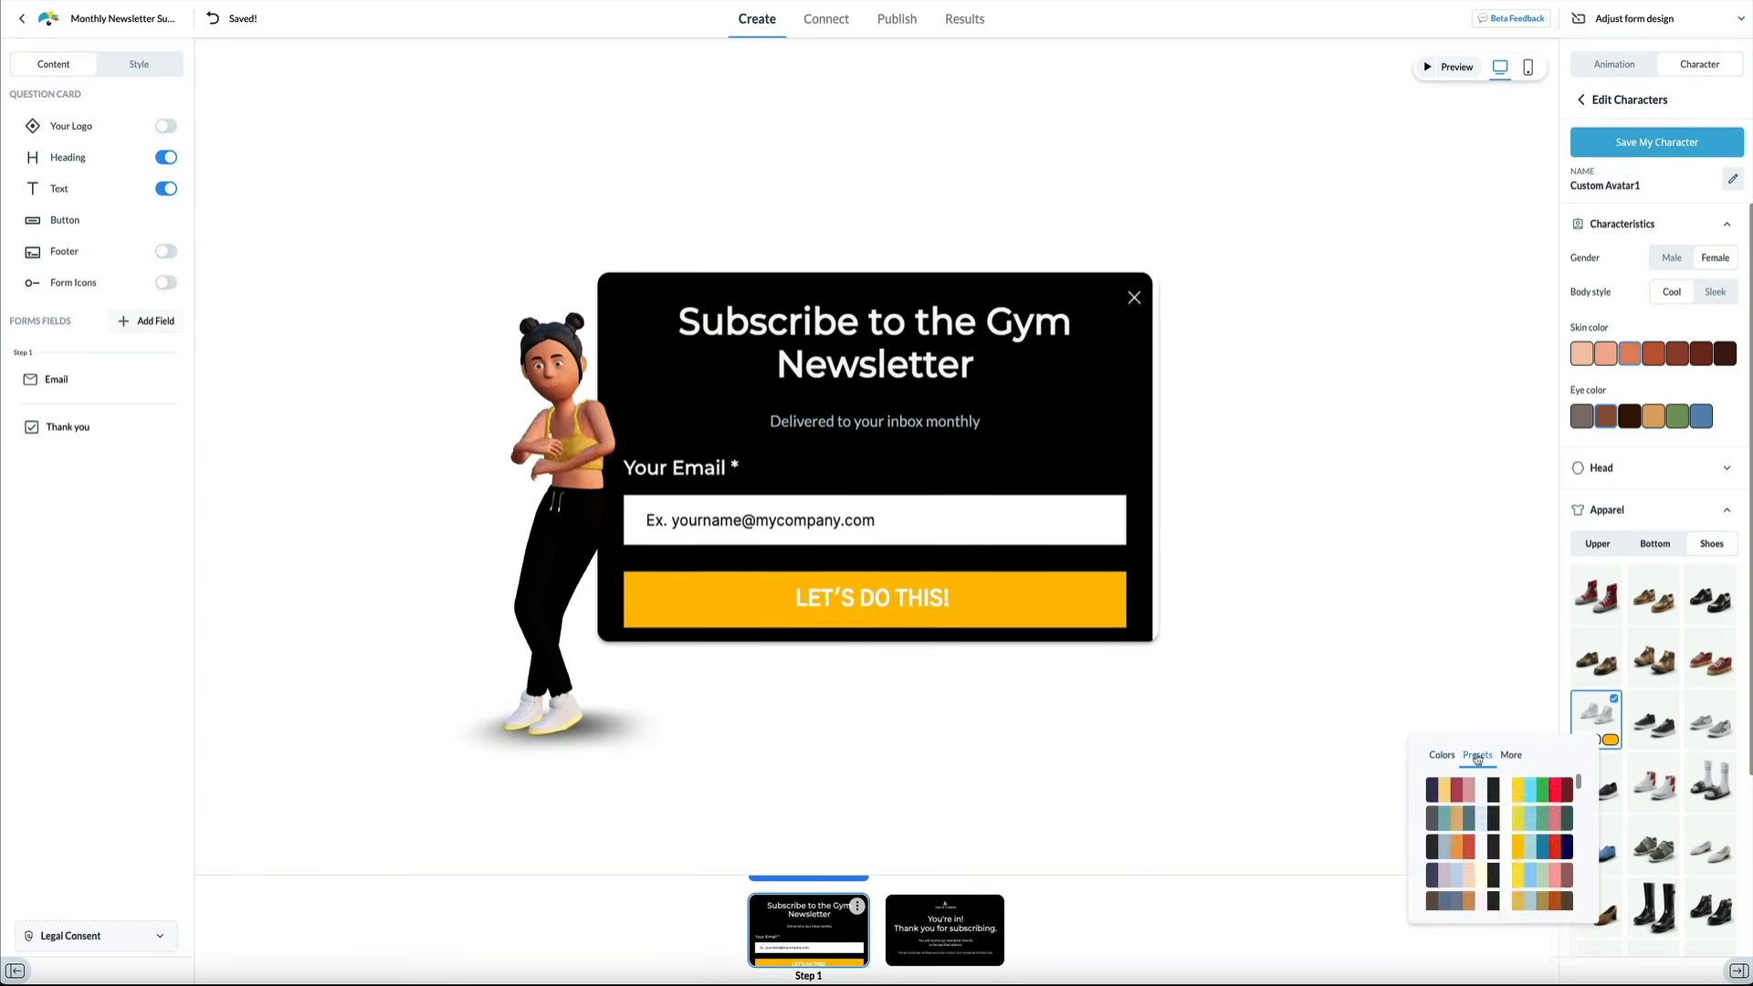
click(1441, 755)
click(1555, 791)
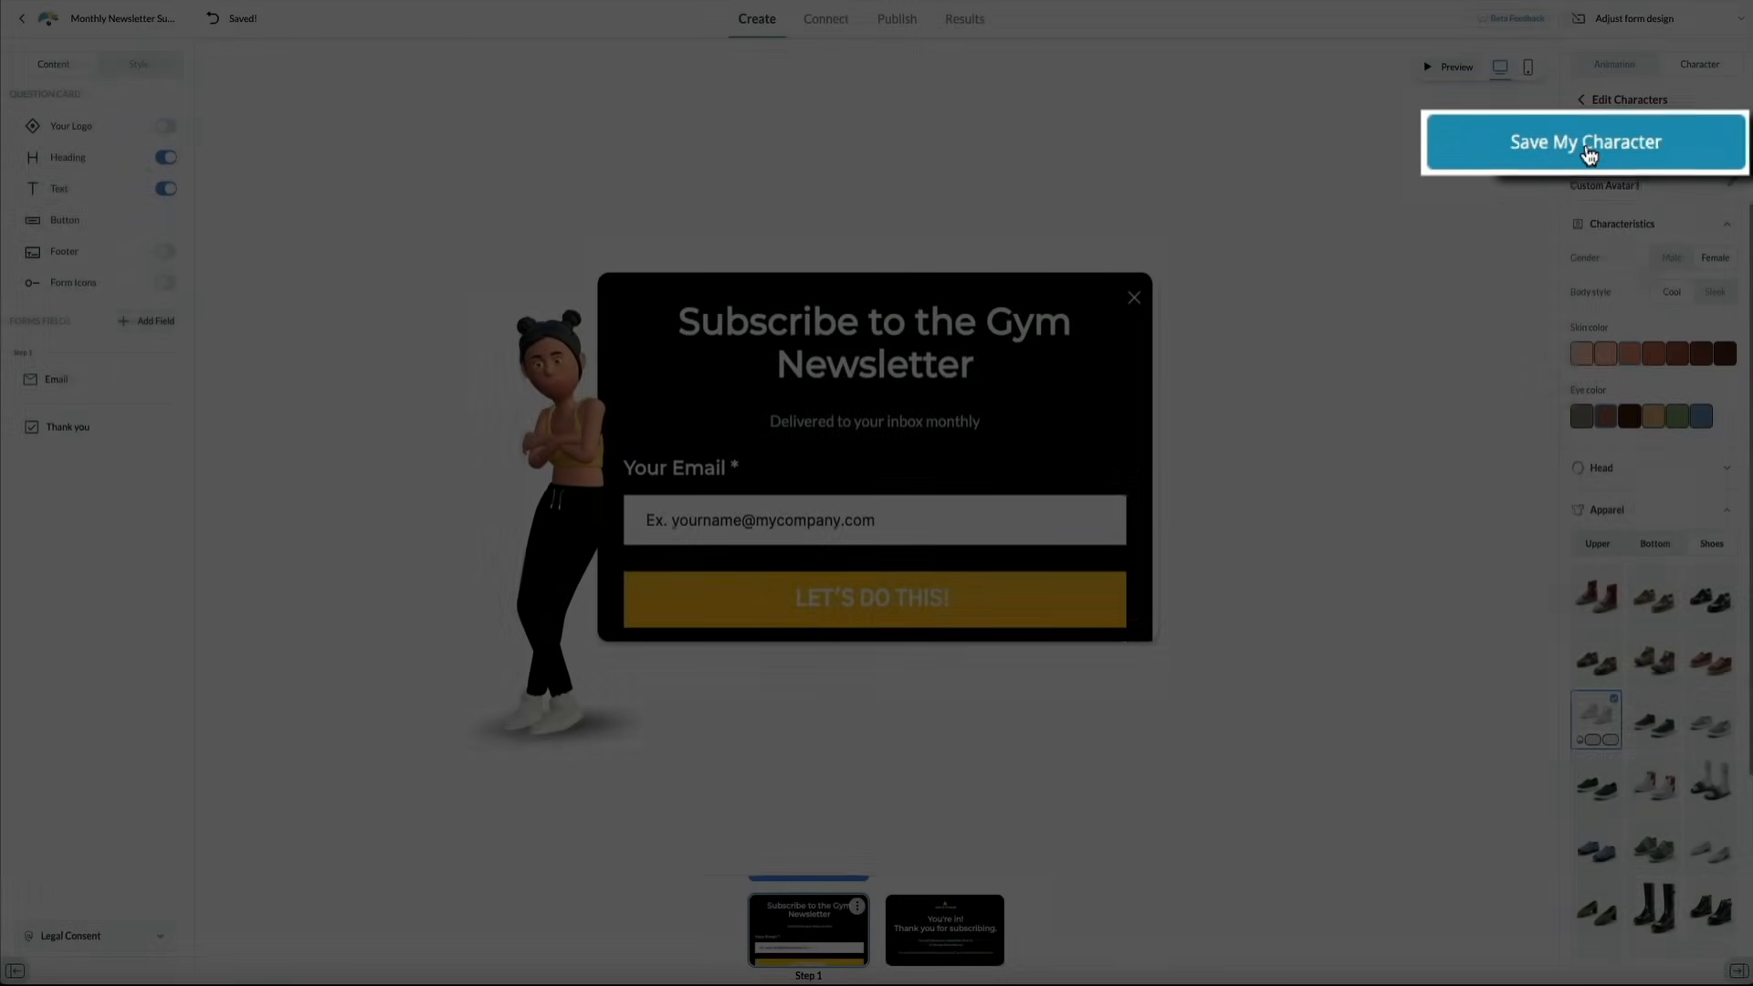
Save the custom character to My Characters and check the form in mobile, then desktop, preview
click(1657, 144)
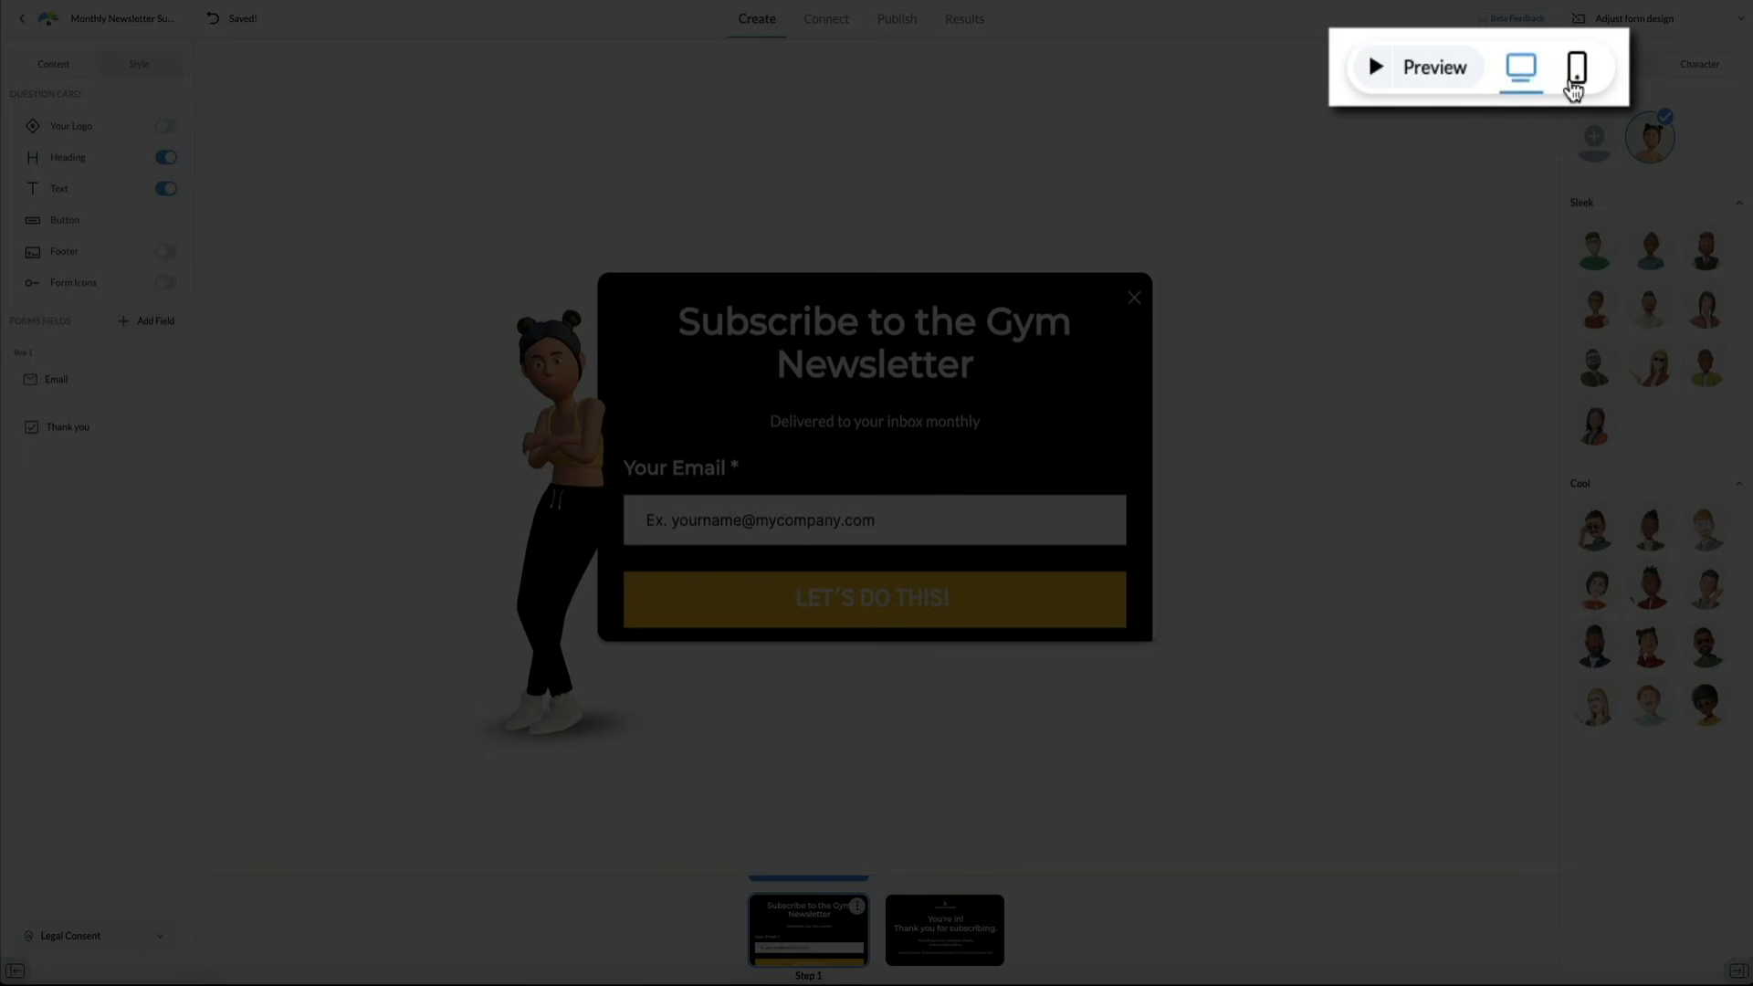
click(1527, 73)
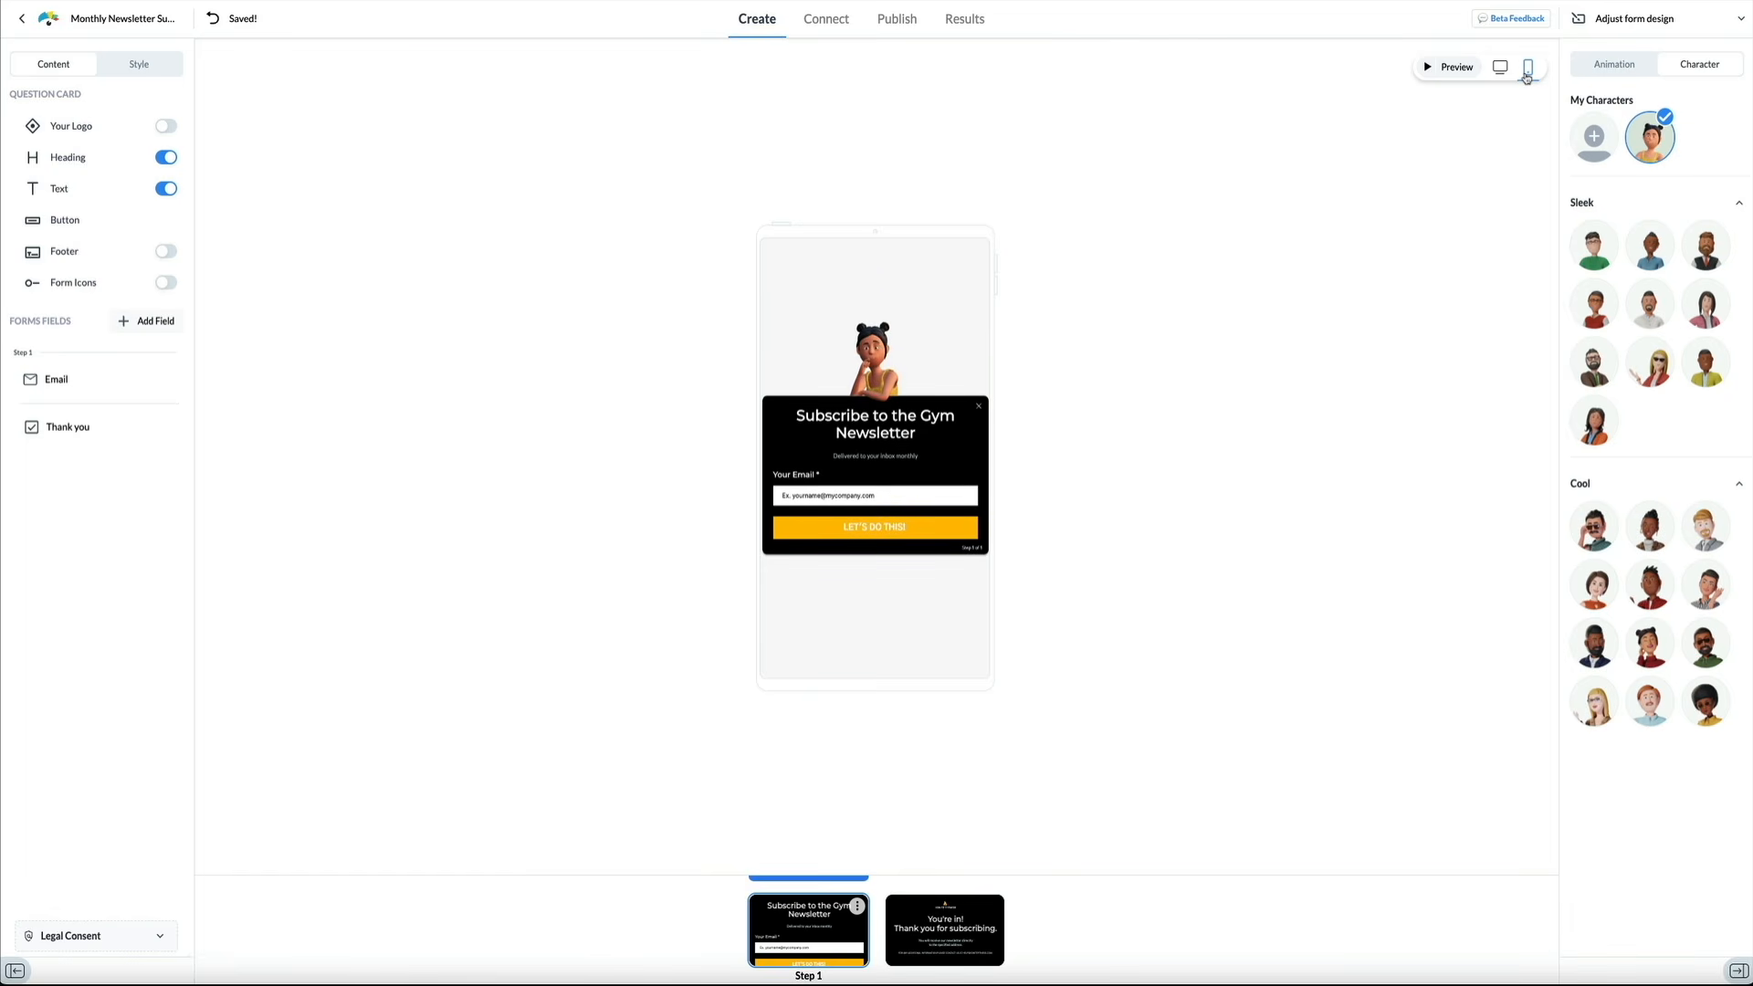
click(1500, 67)
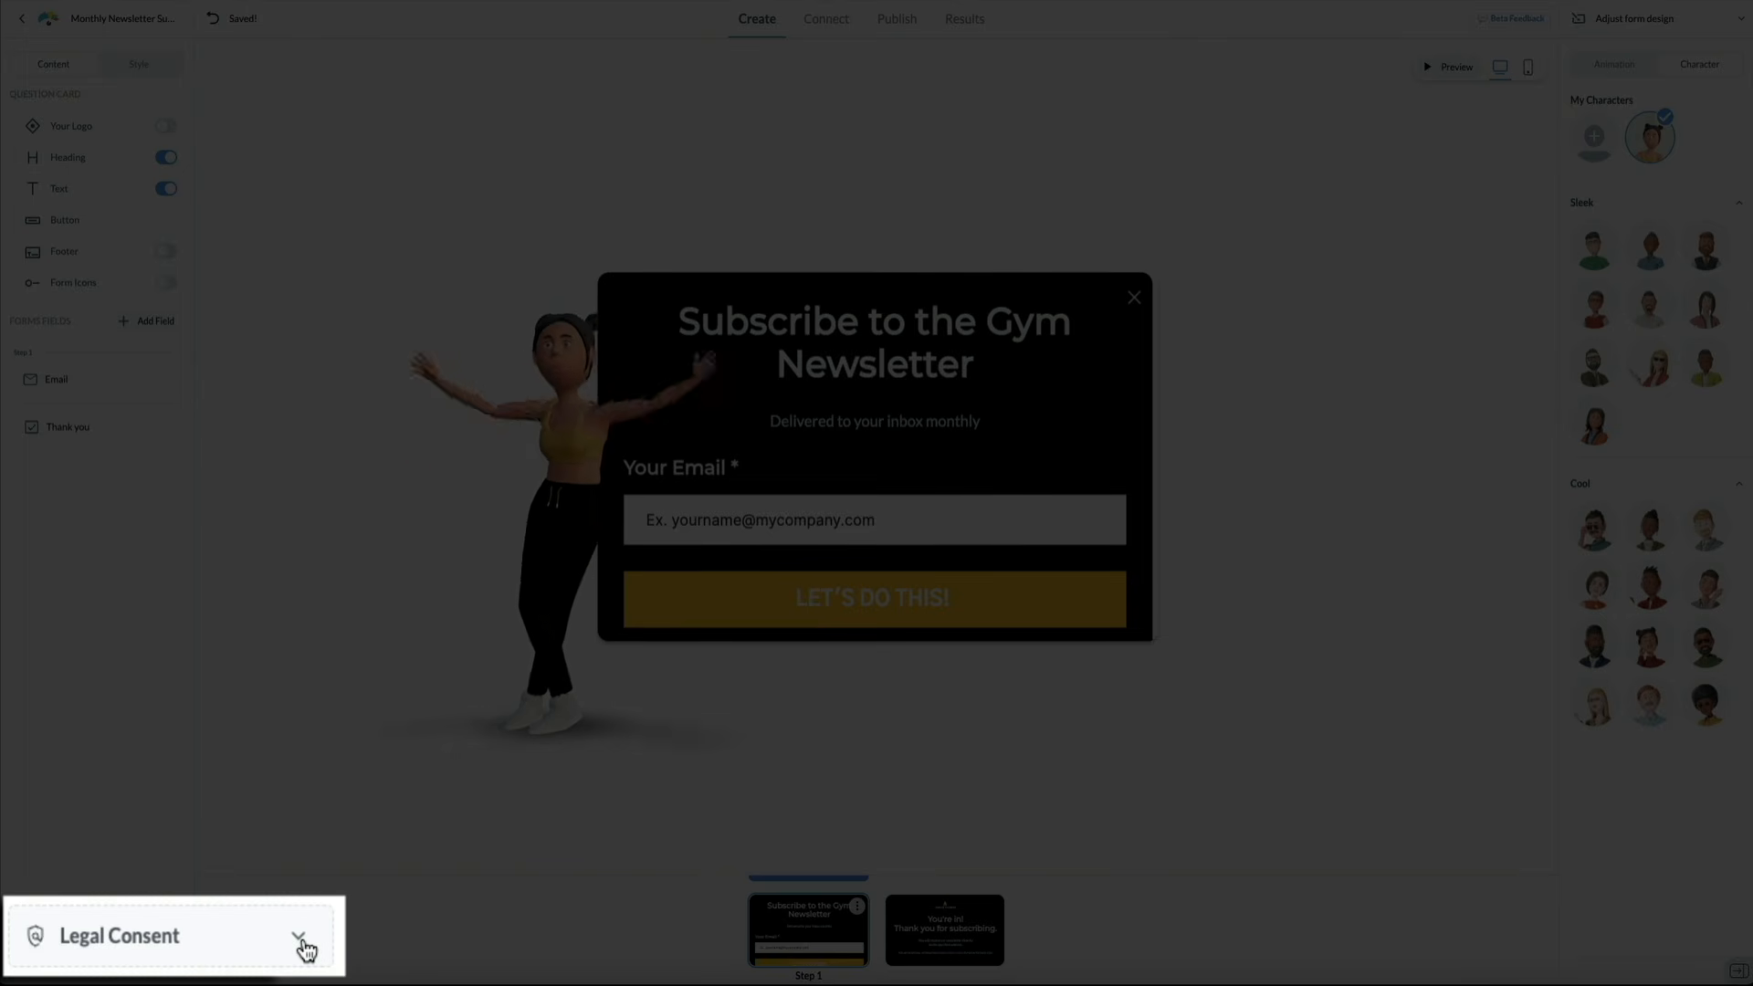
click(302, 945)
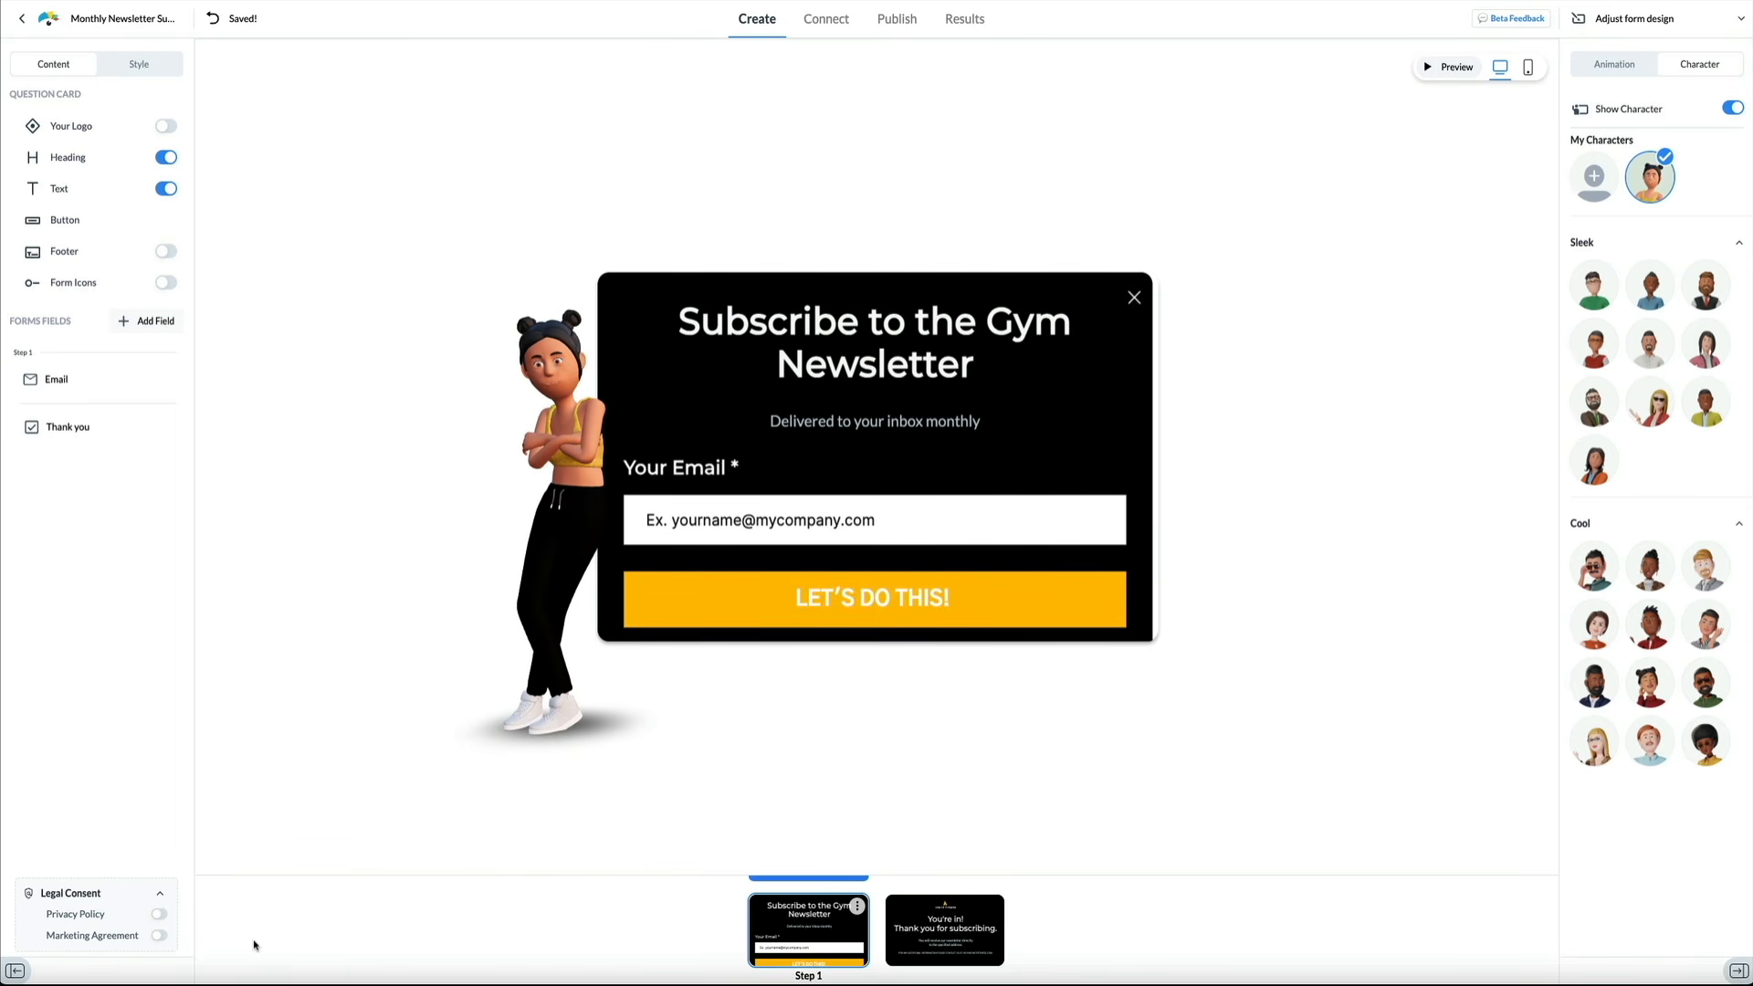
click(161, 893)
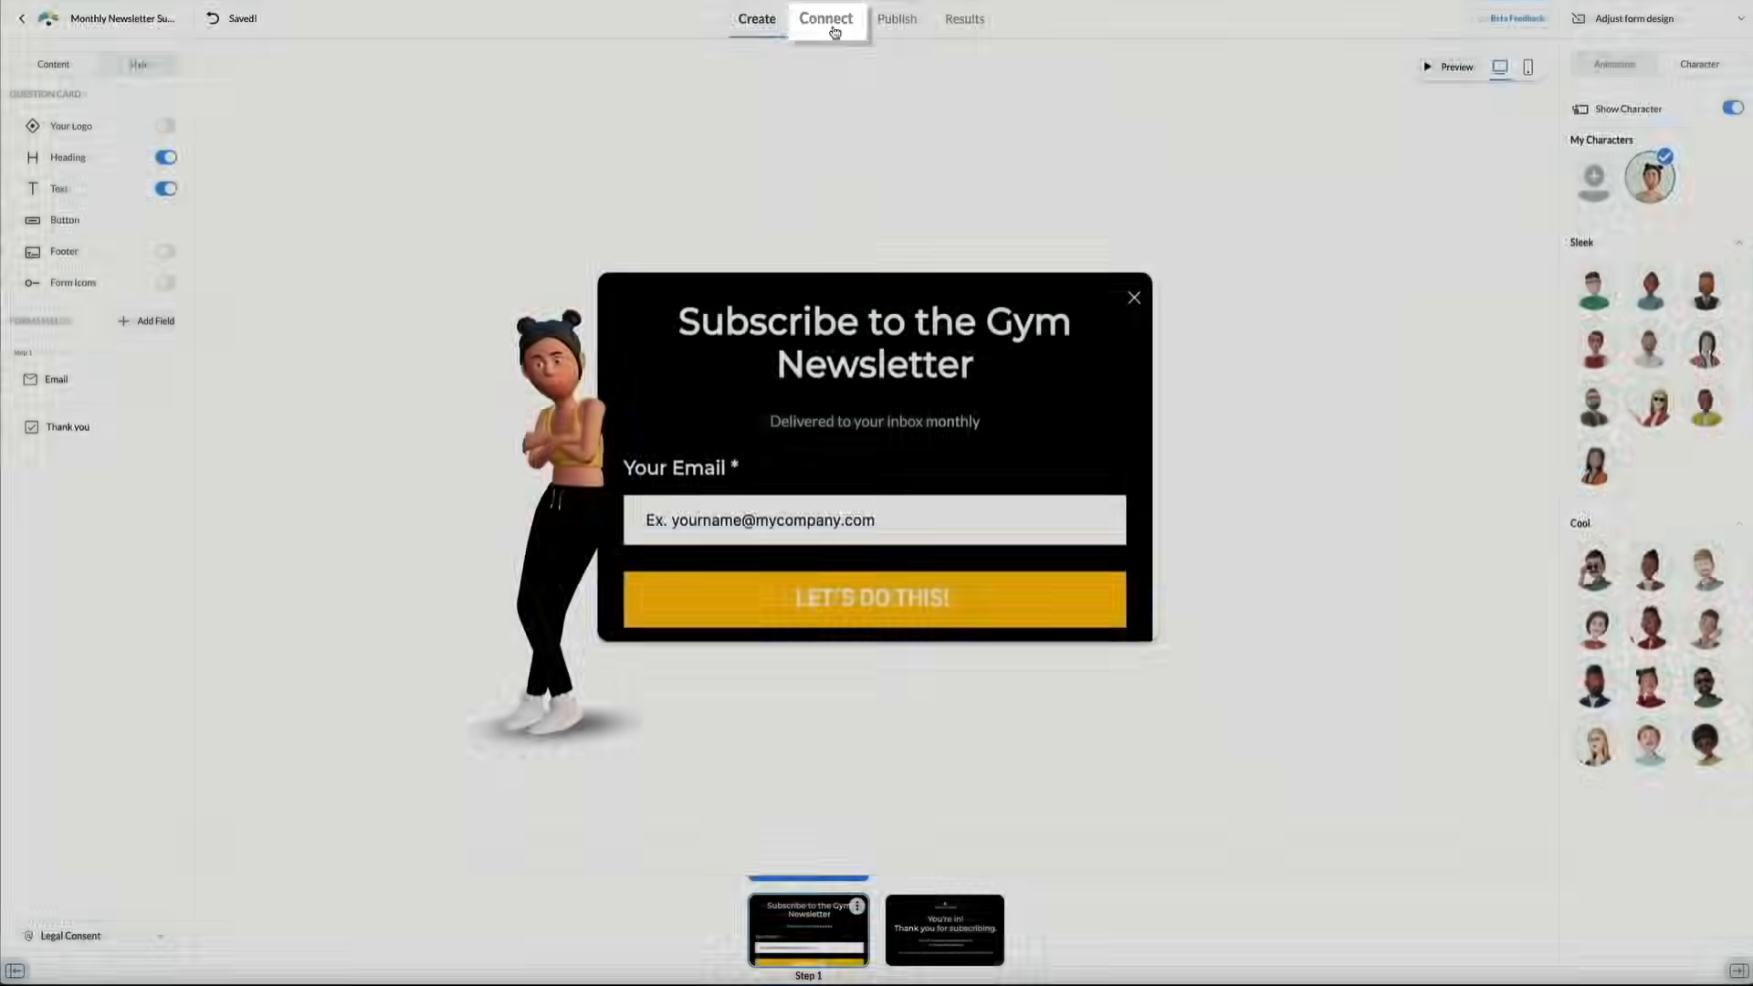
Start the MailChimp connection from the Connect tab and continue to the Mailchimp sign-in
click(834, 27)
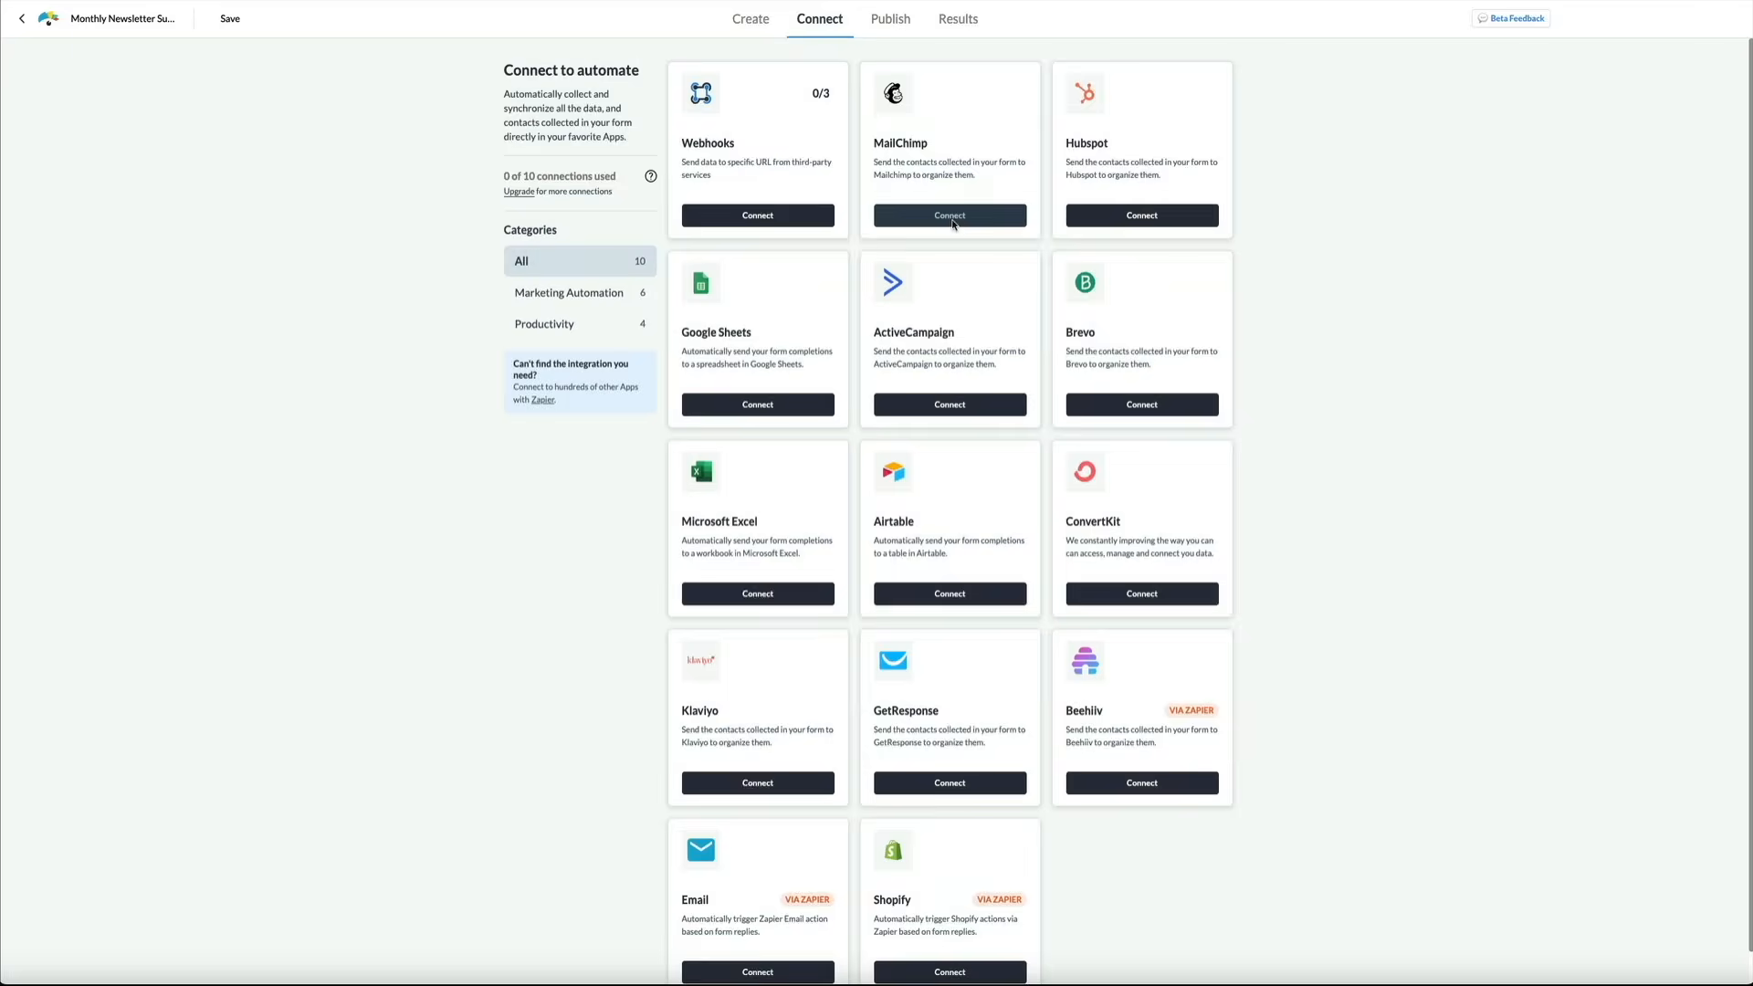
click(951, 218)
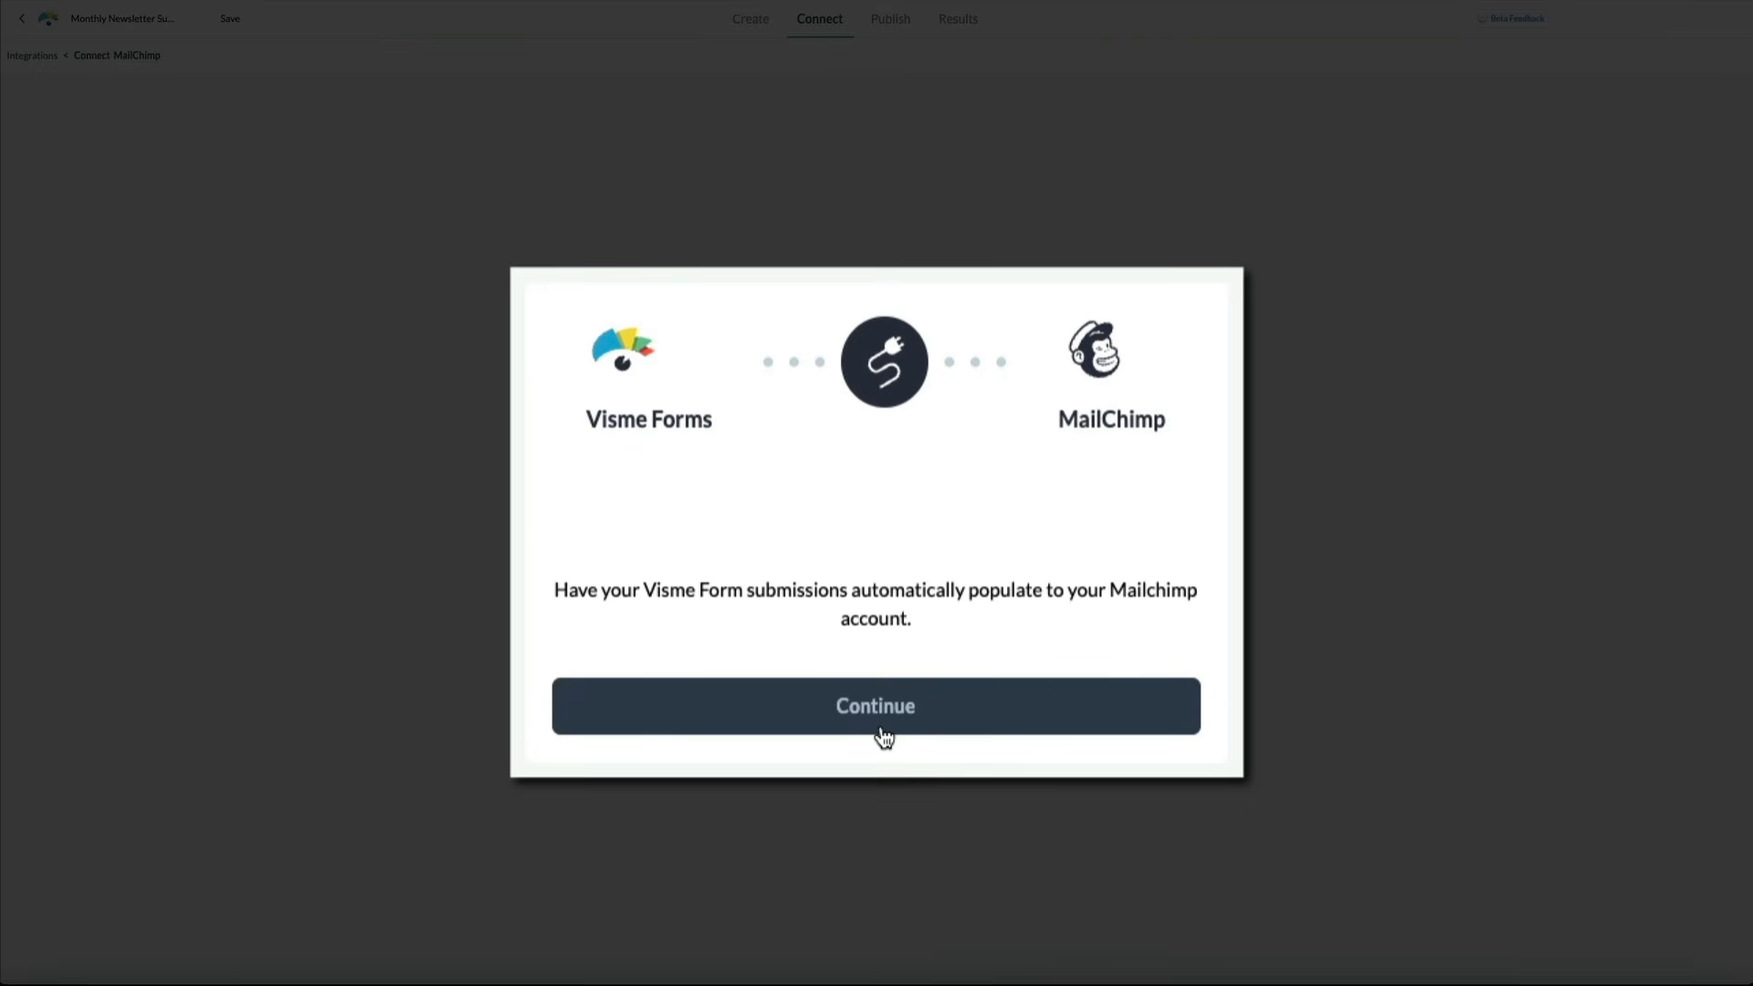
click(878, 625)
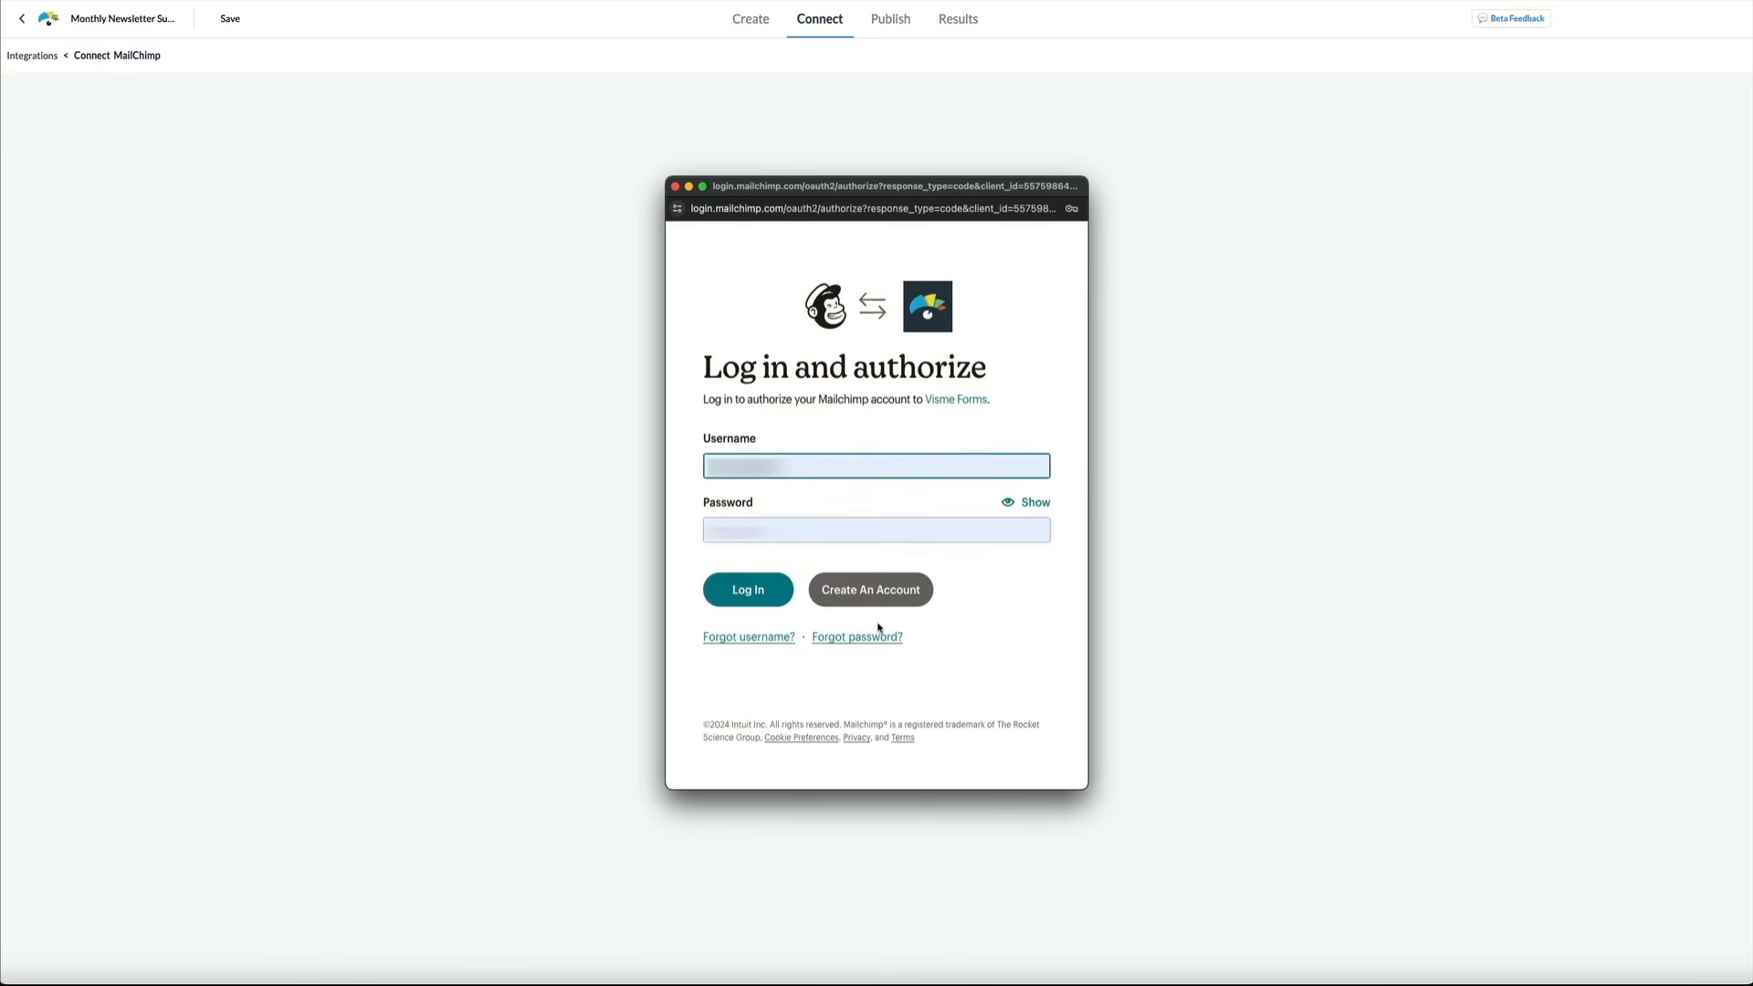
Log in to Mailchimp and allow Visme Forms access to the account
click(742, 603)
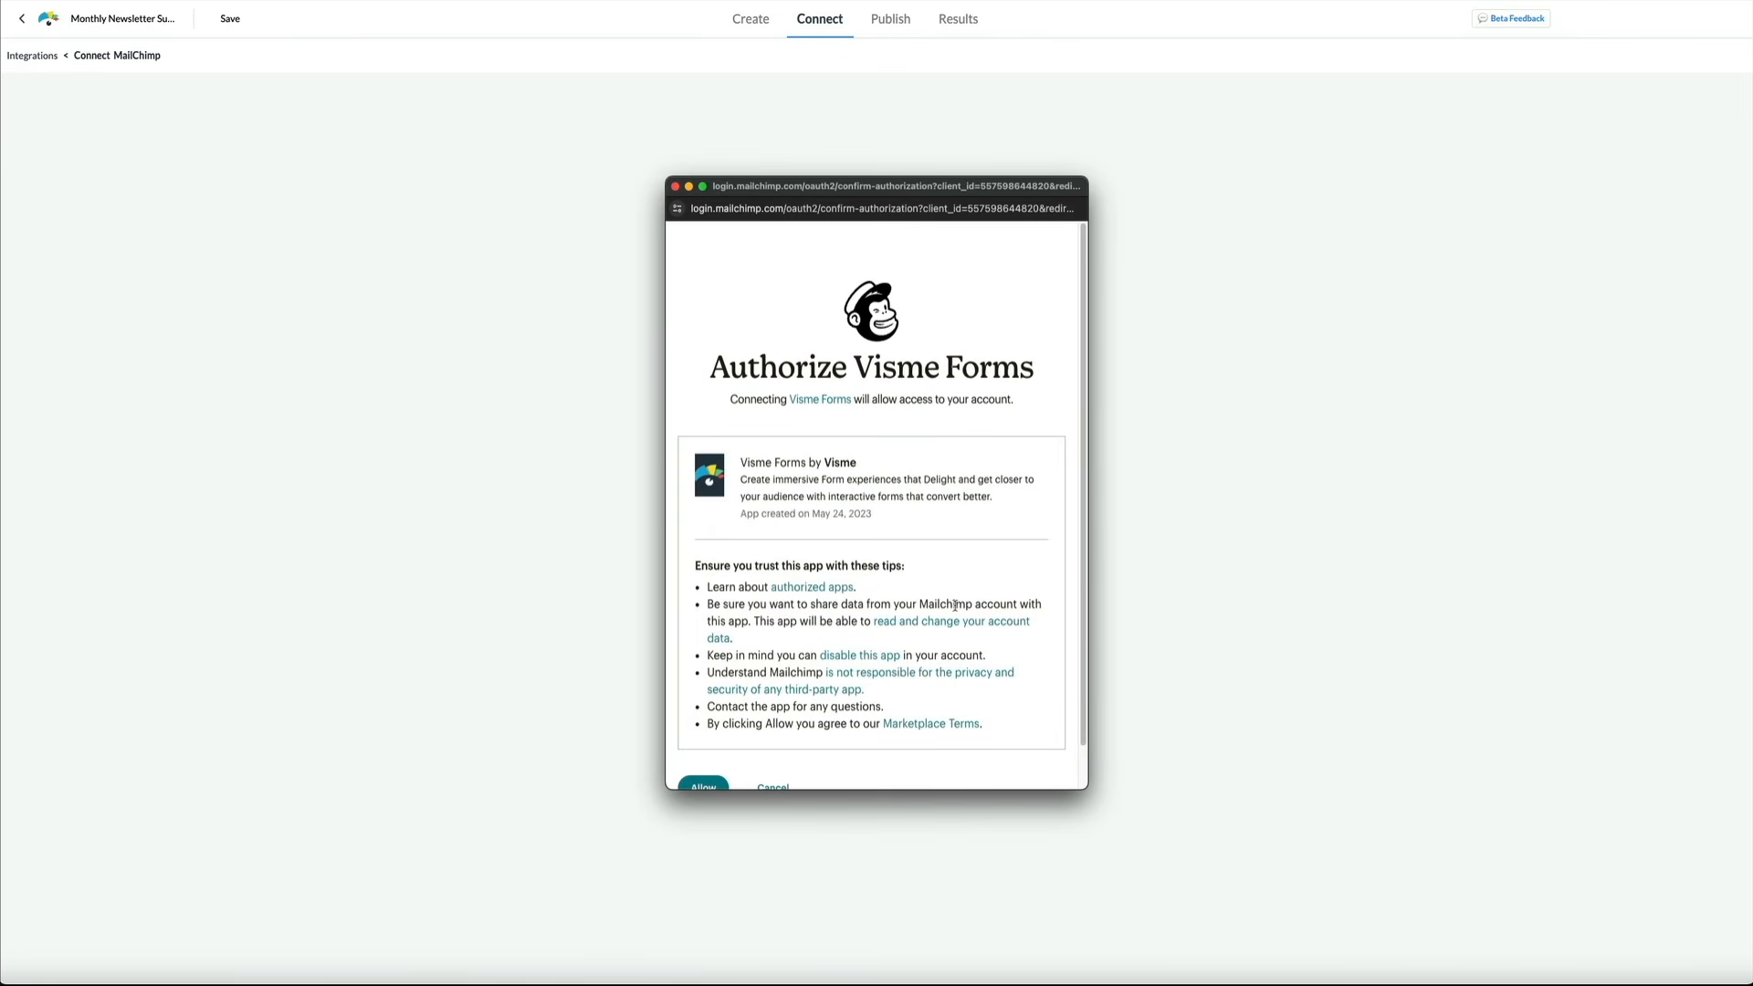
scroll(955, 605, down, 1)
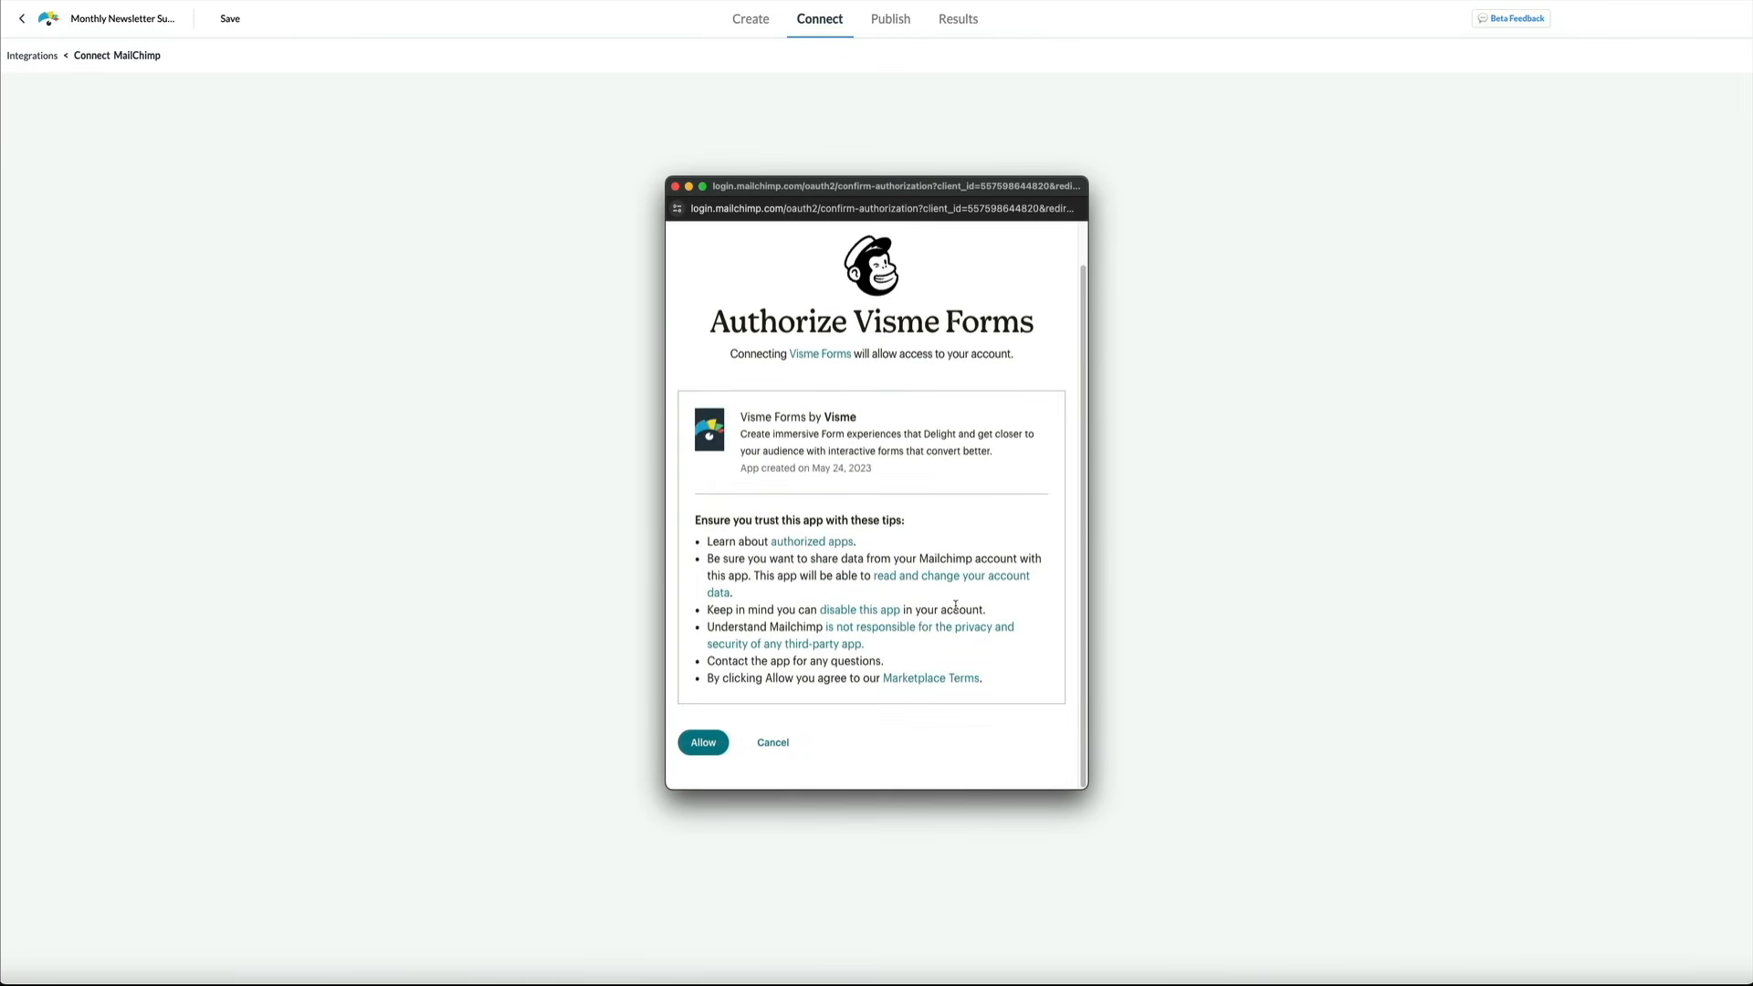
click(704, 747)
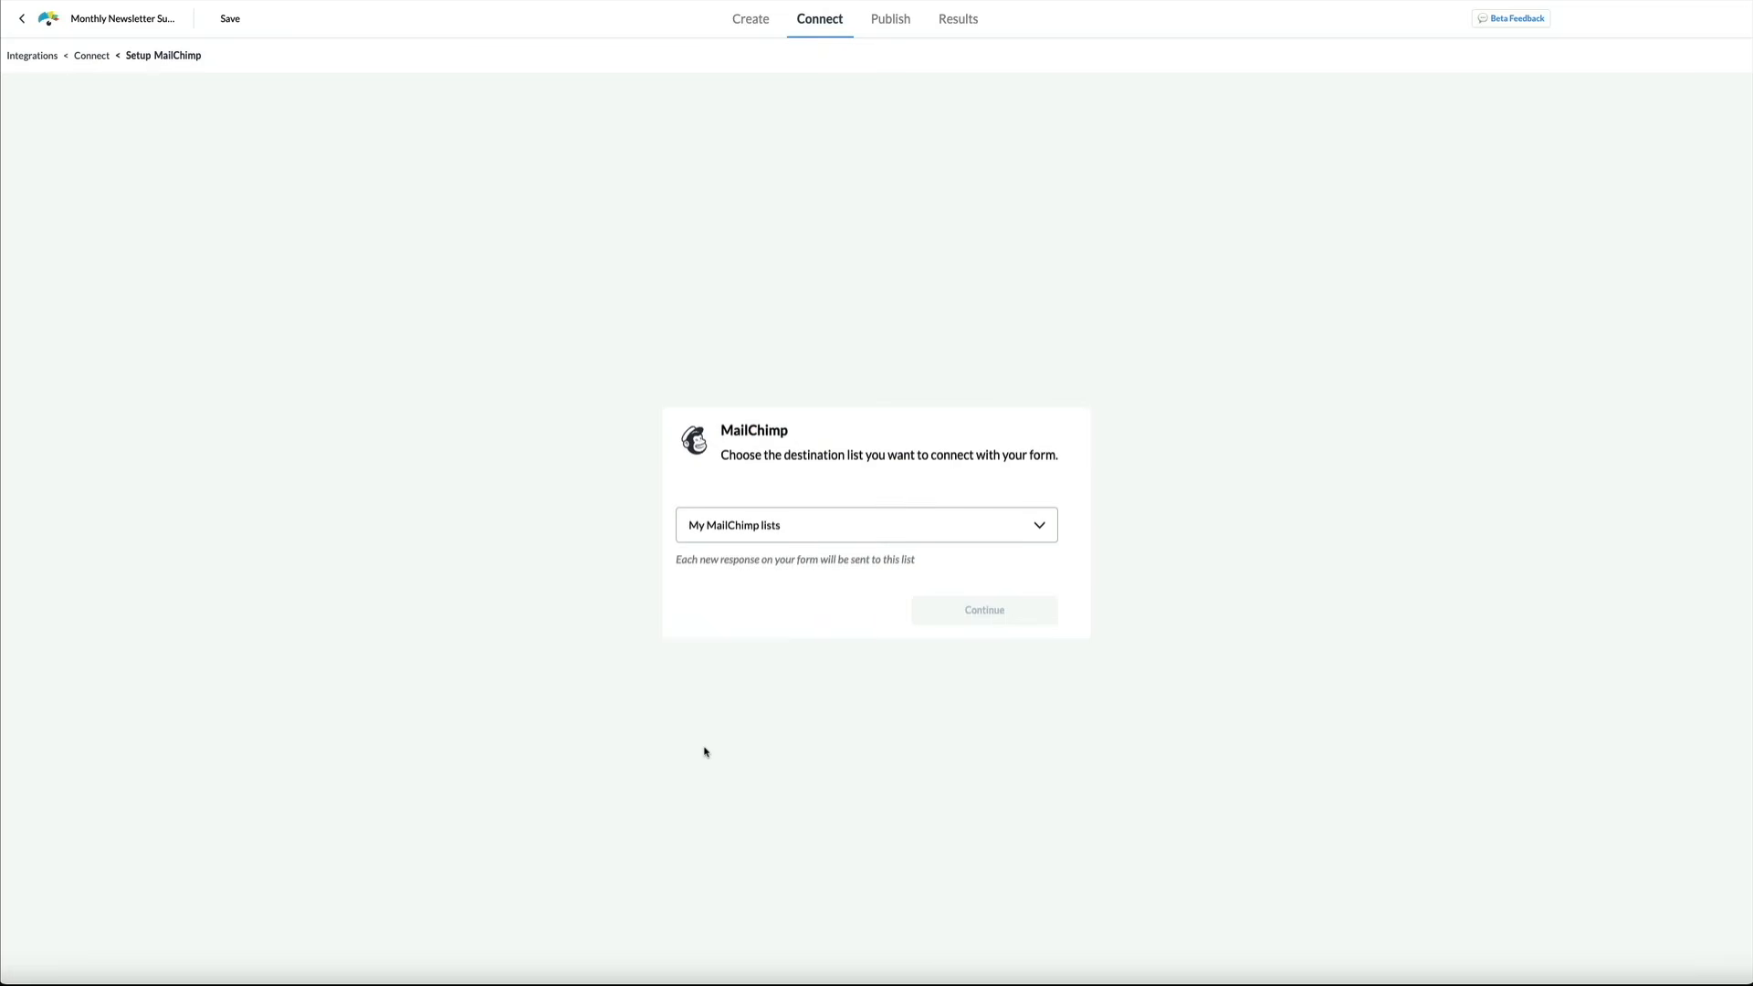
Send form responses to the Ignite Fitness list with Email mapped to Email
click(1023, 523)
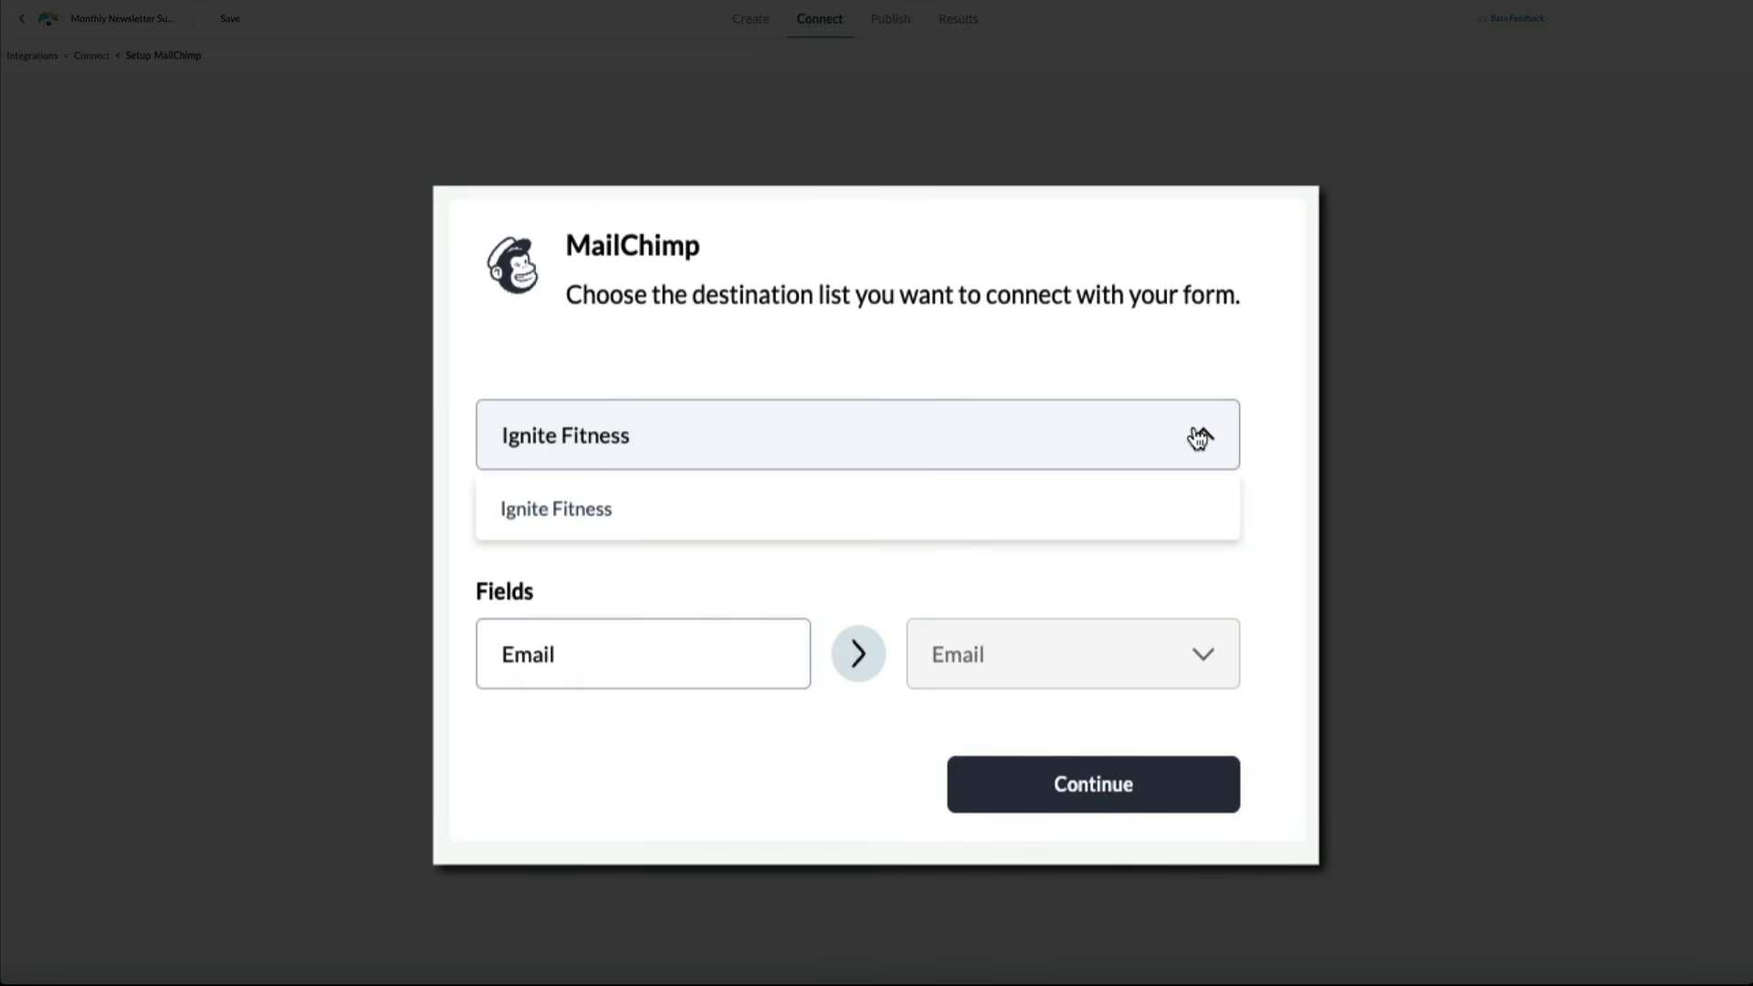
click(1199, 438)
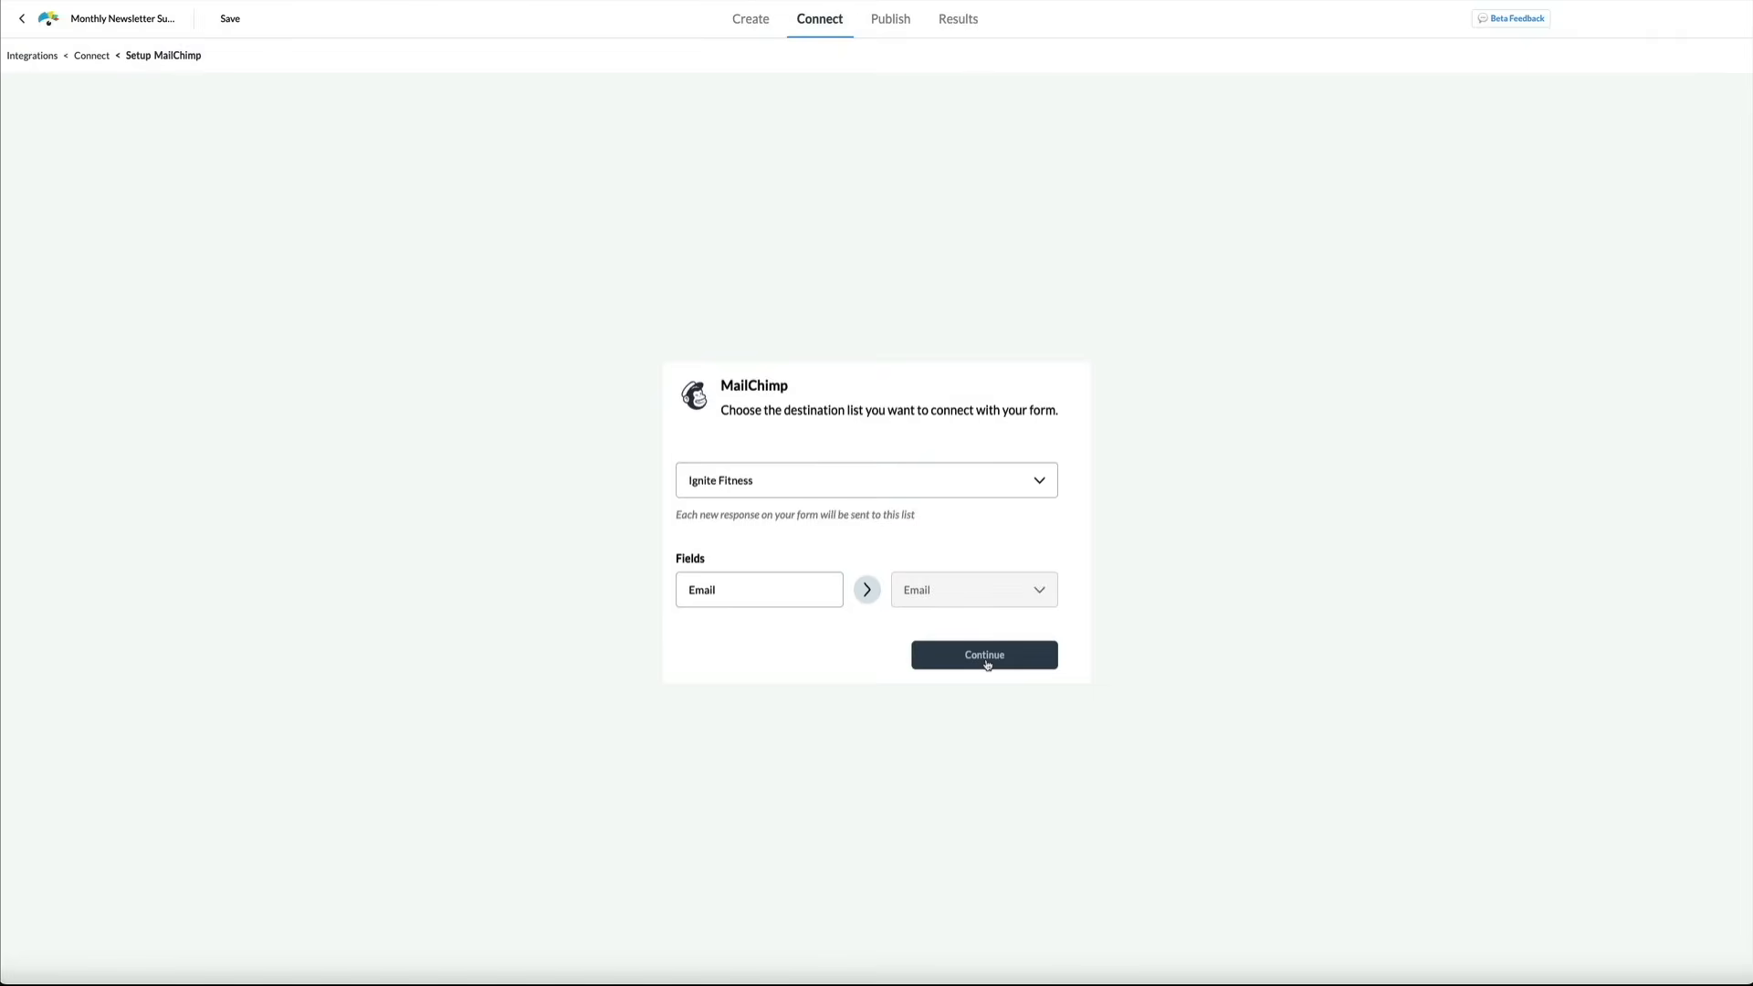
click(1098, 787)
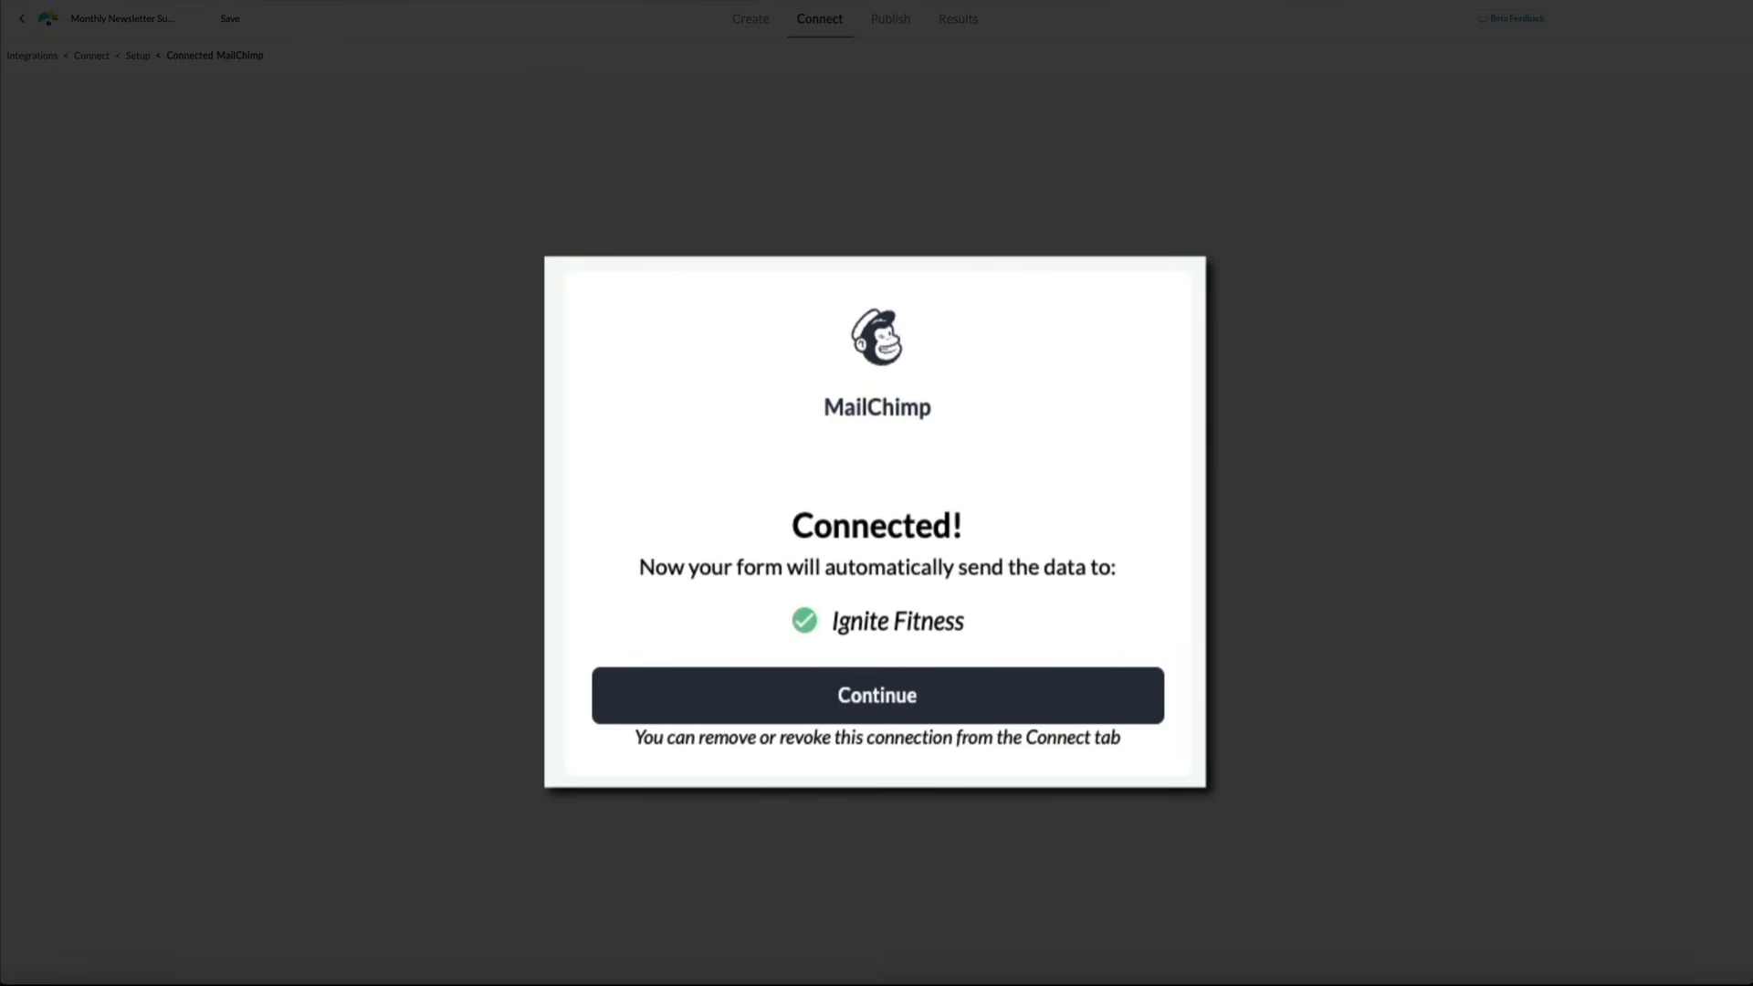
click(870, 703)
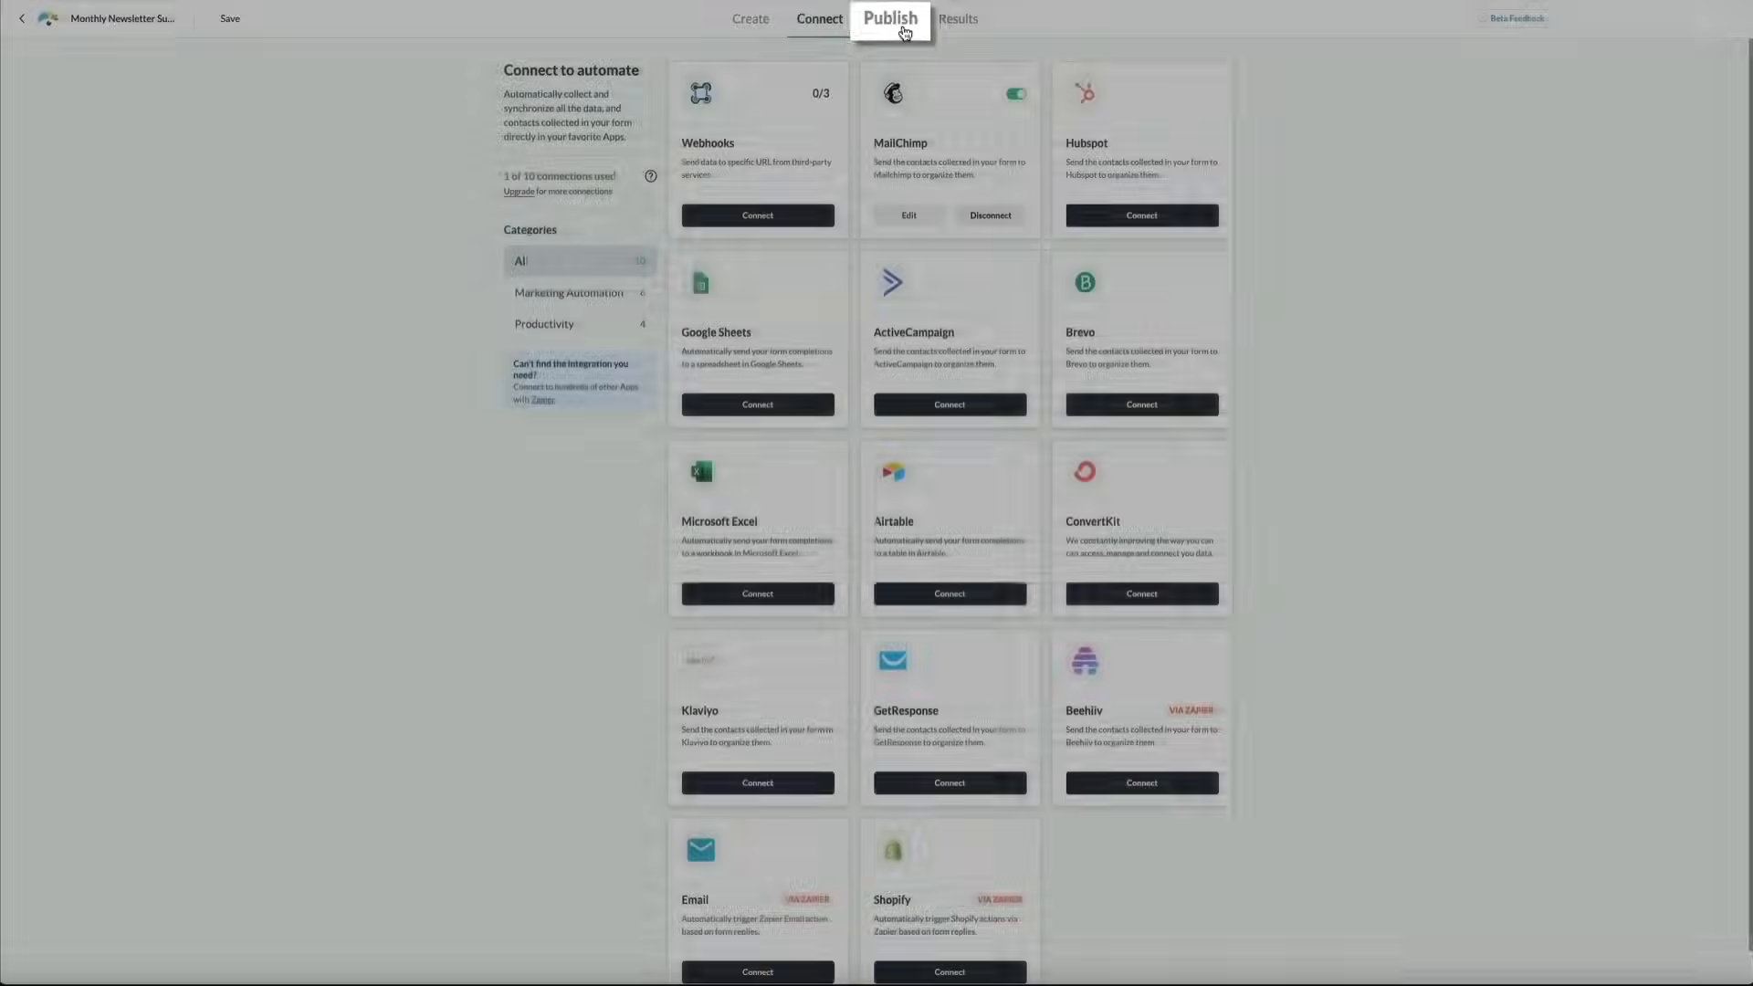
Publish the form and bring up its Popup over page embed code
click(898, 30)
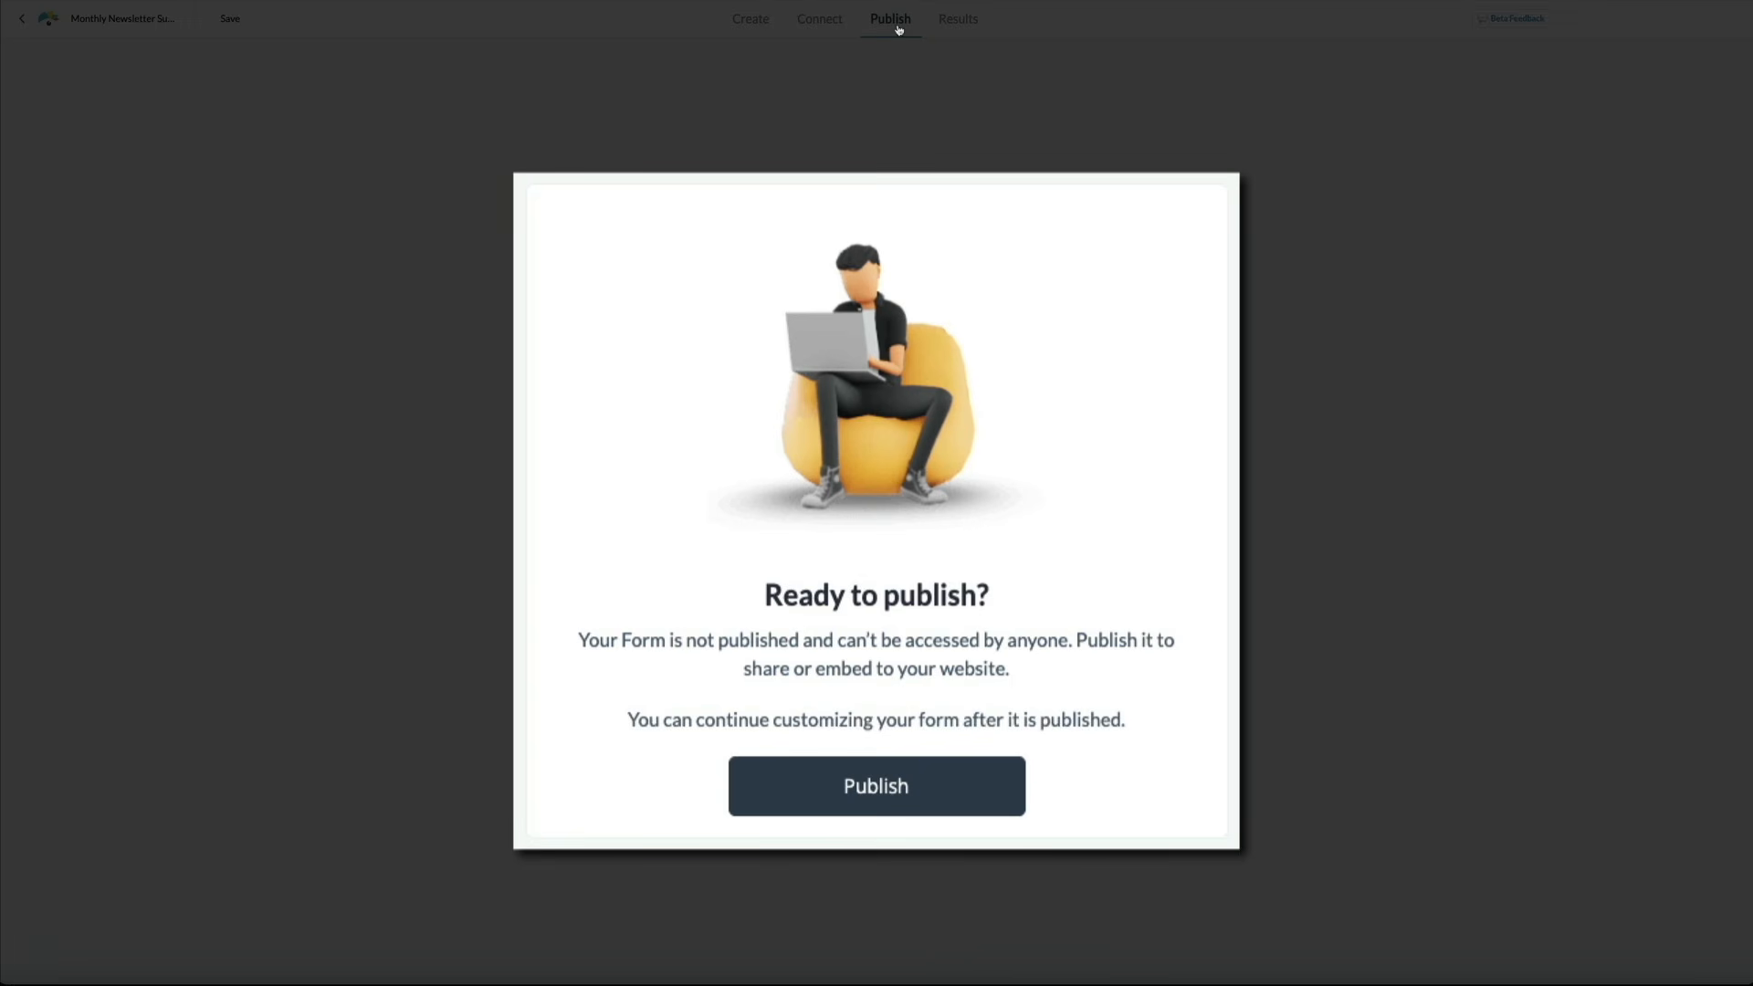
click(879, 815)
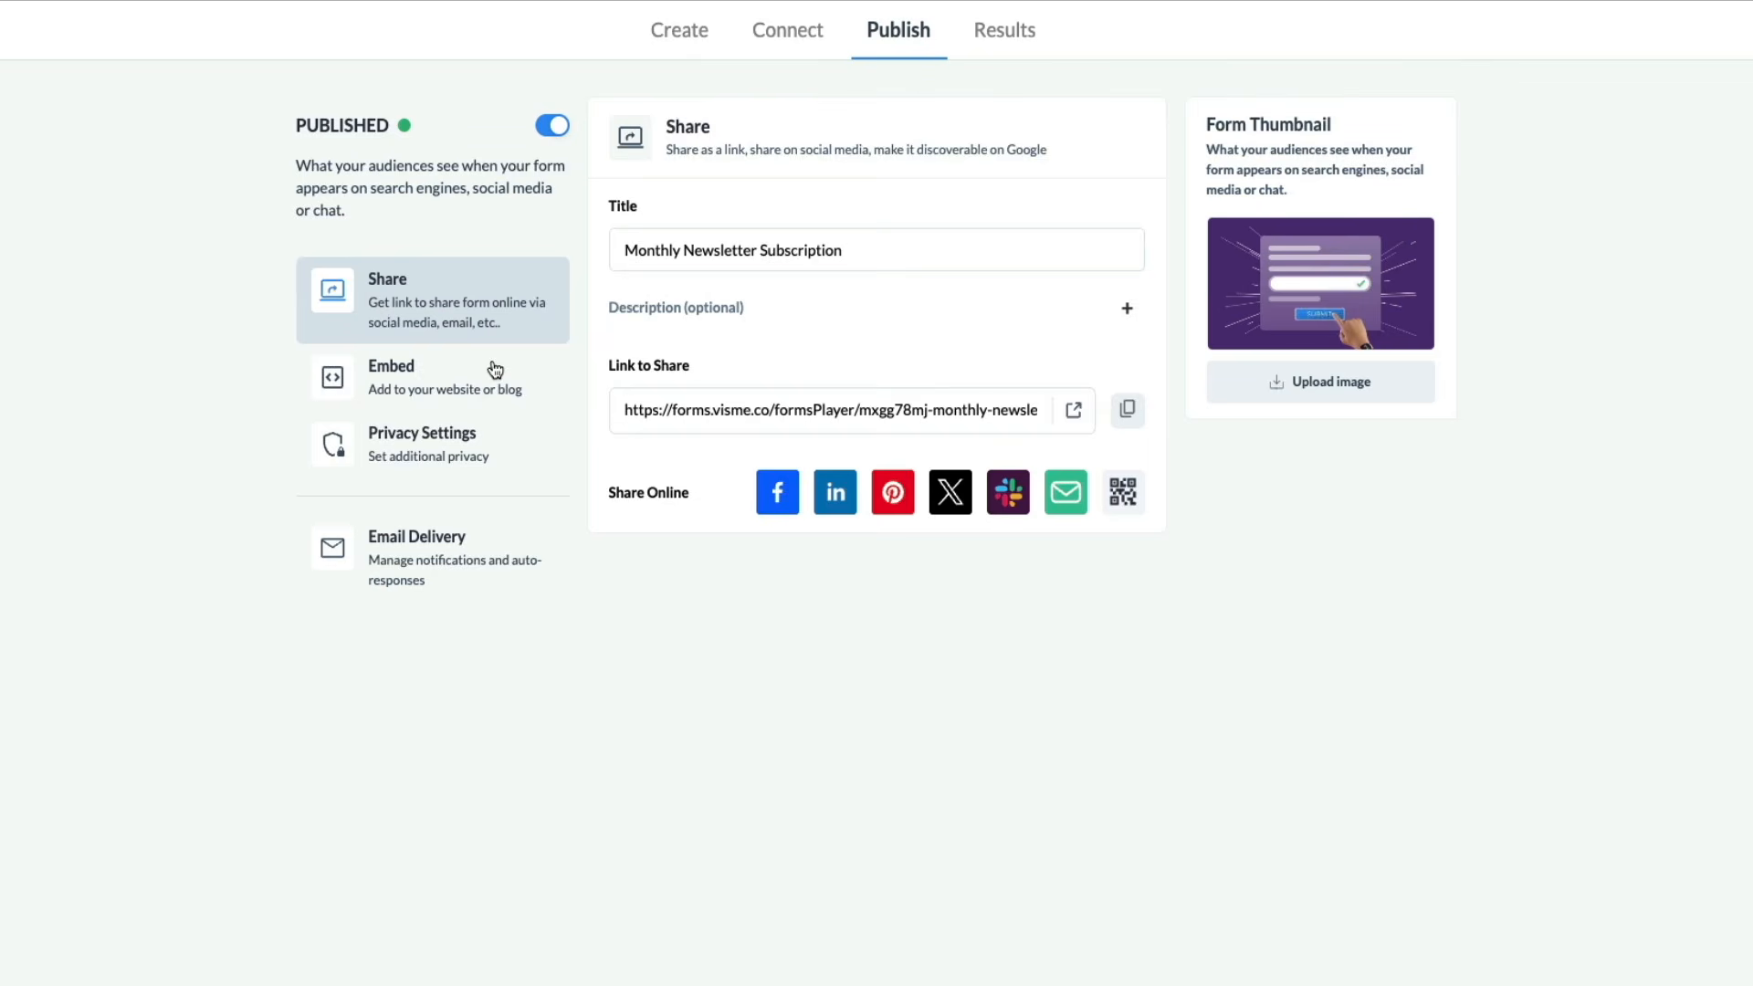
click(494, 369)
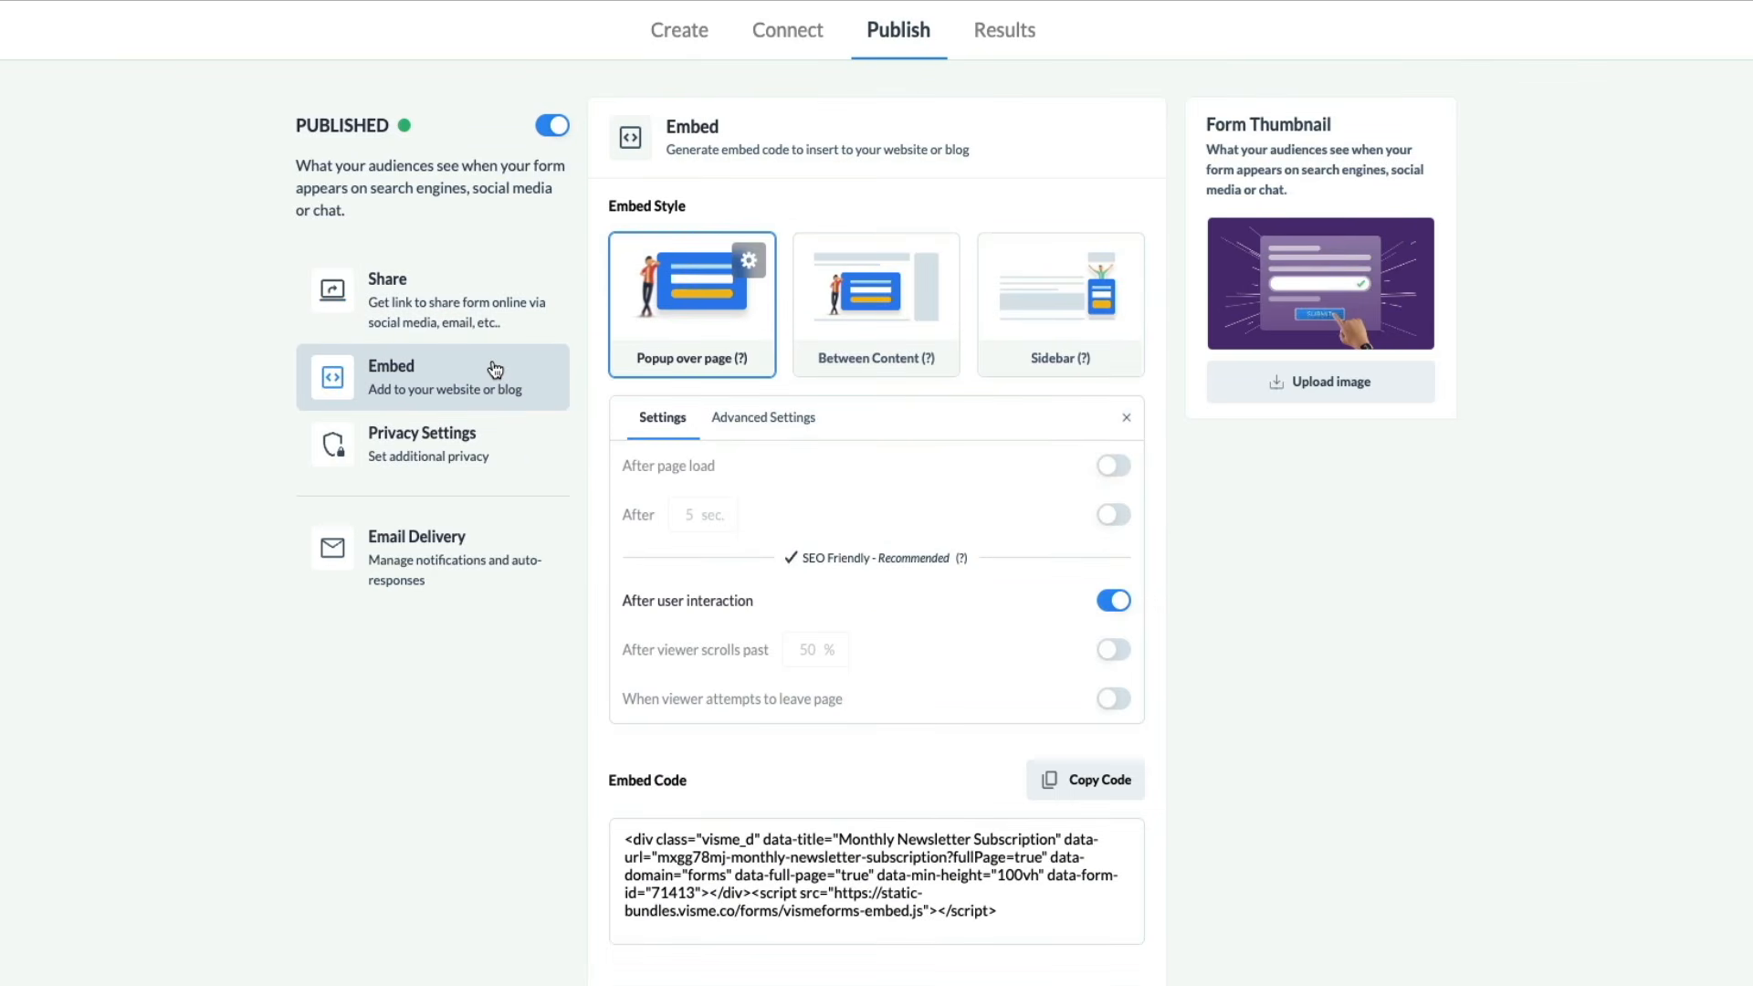
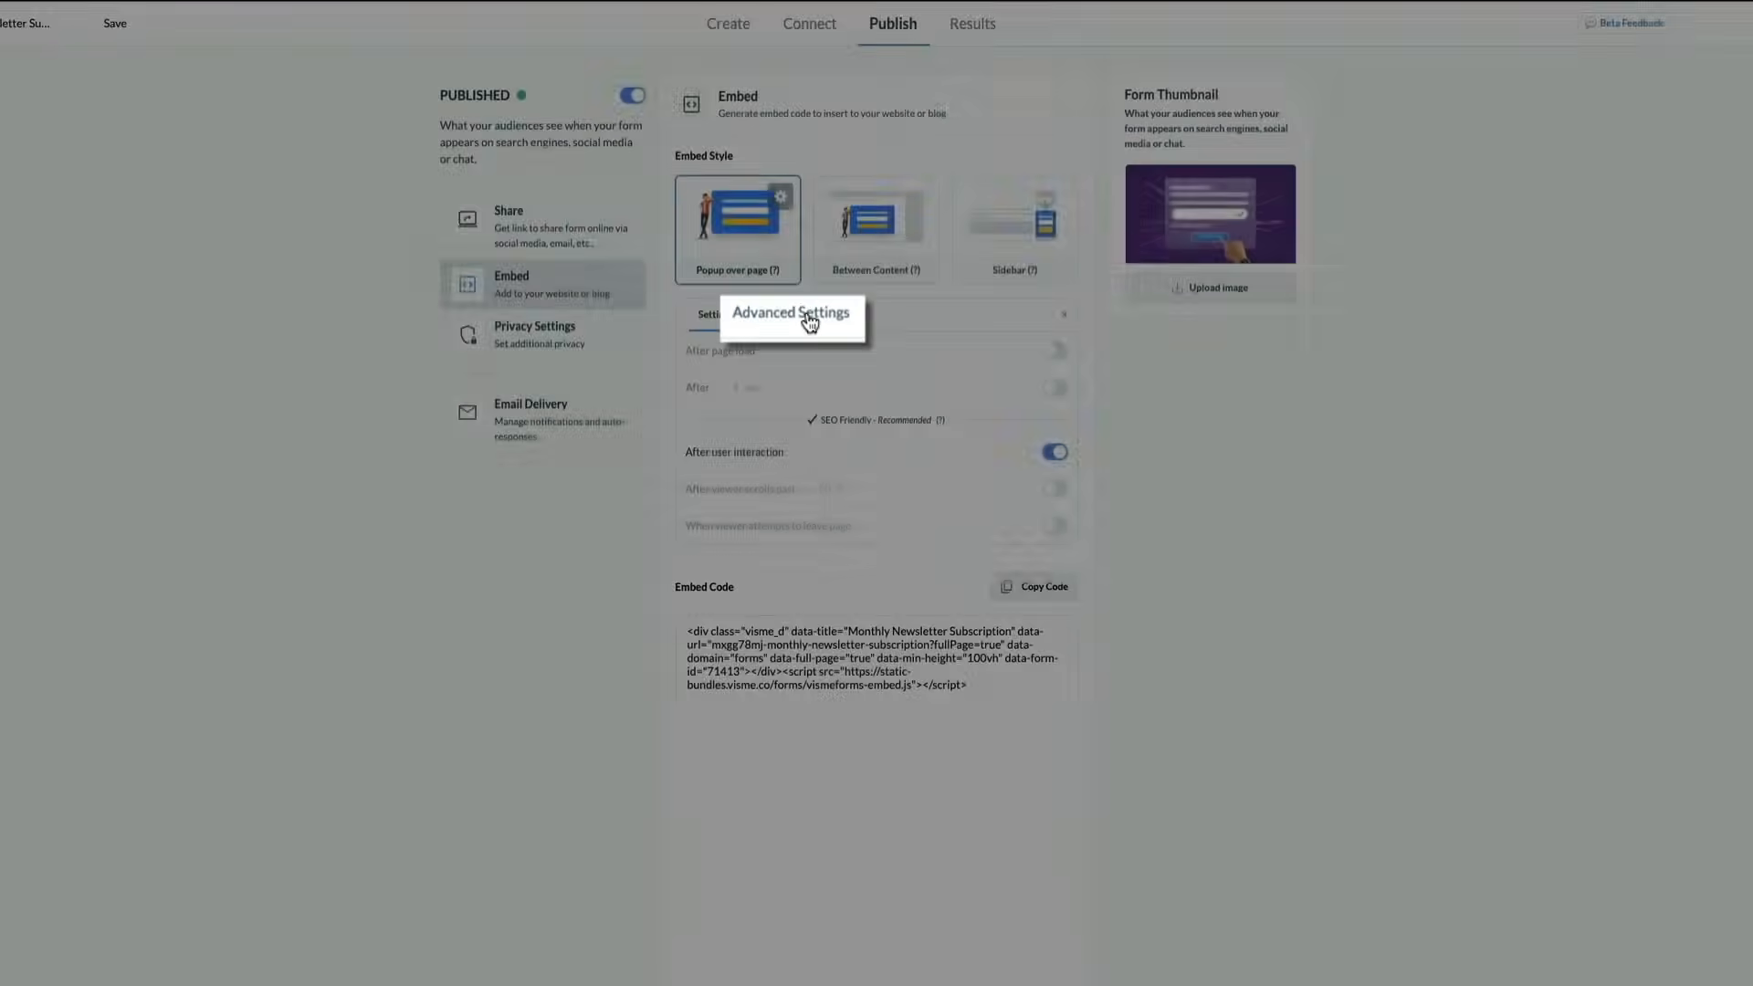
Copy the popup-over-page embed code, leaving the popup's show-frequency trigger unchanged
click(803, 317)
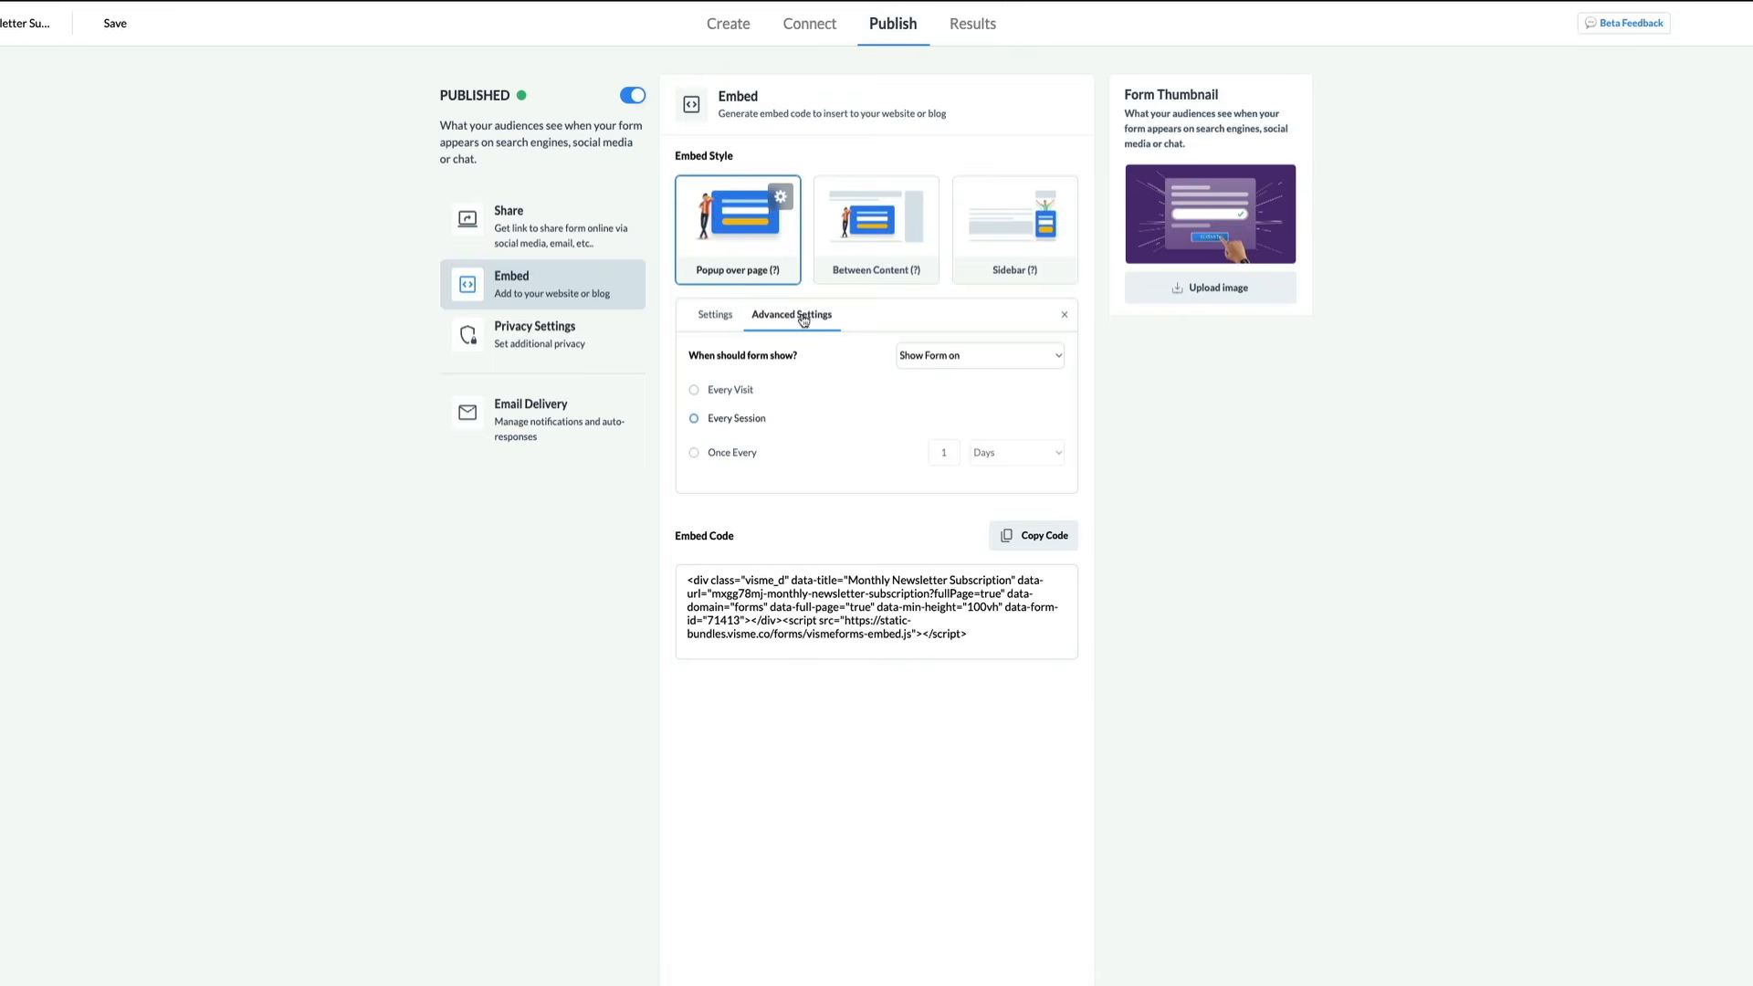
click(1056, 357)
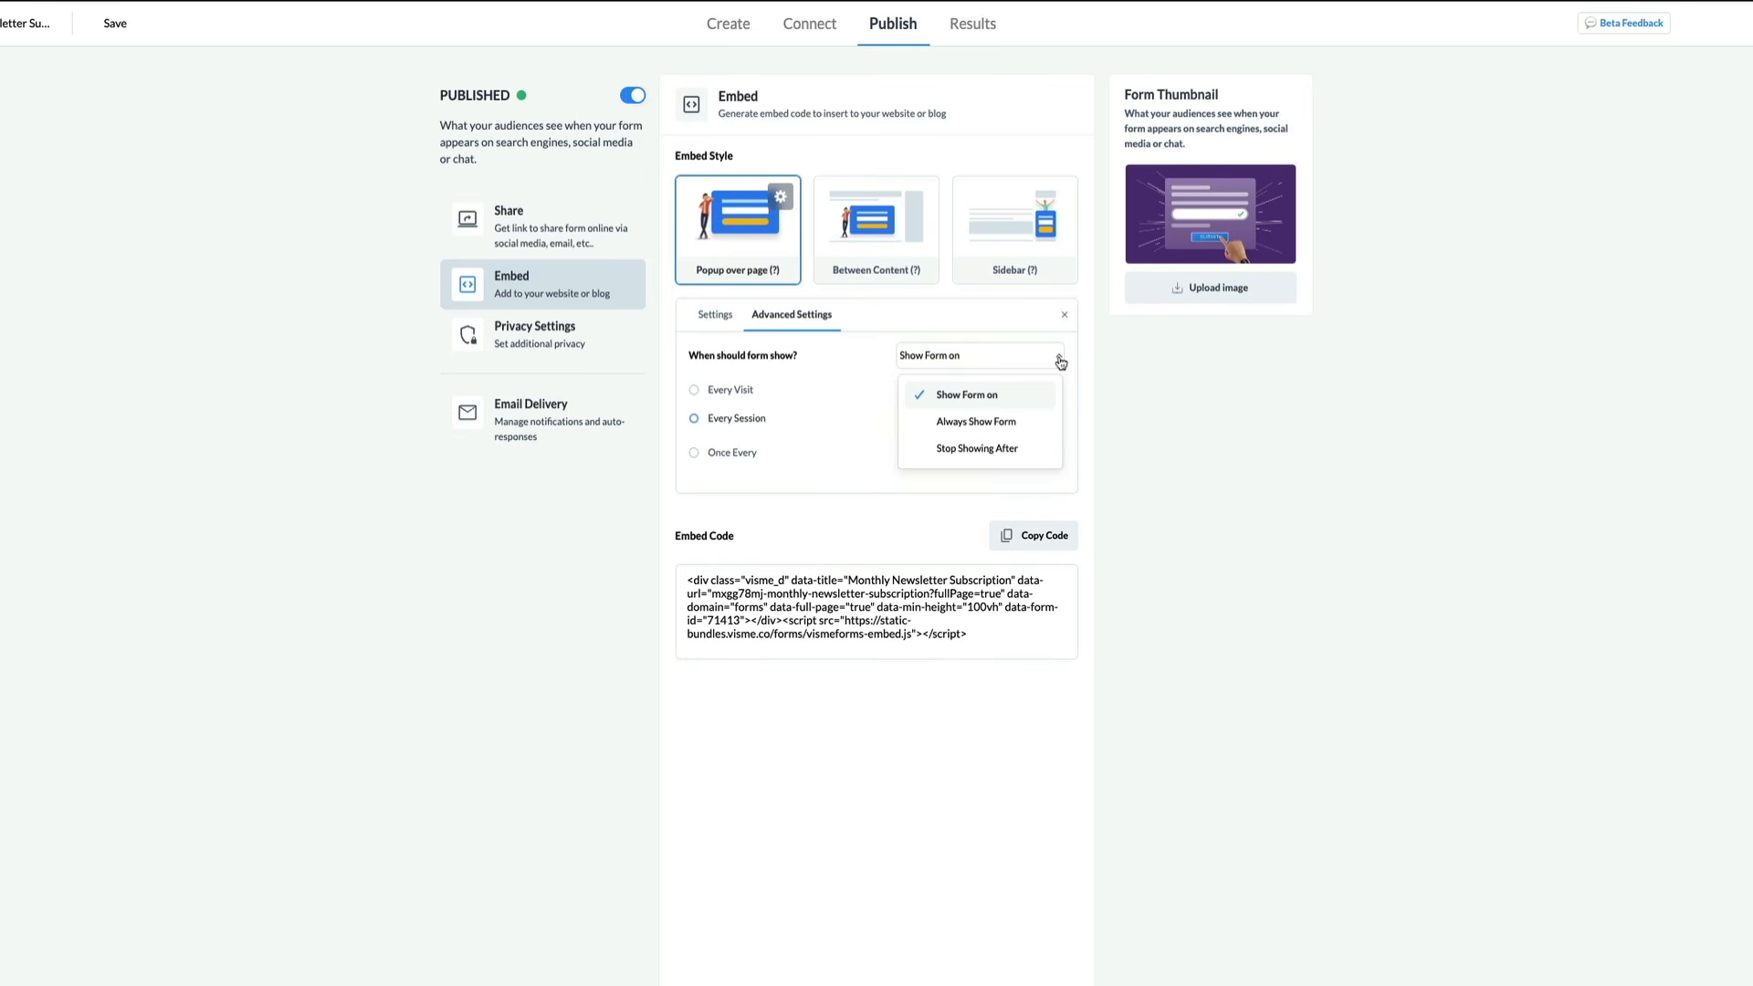
click(1062, 361)
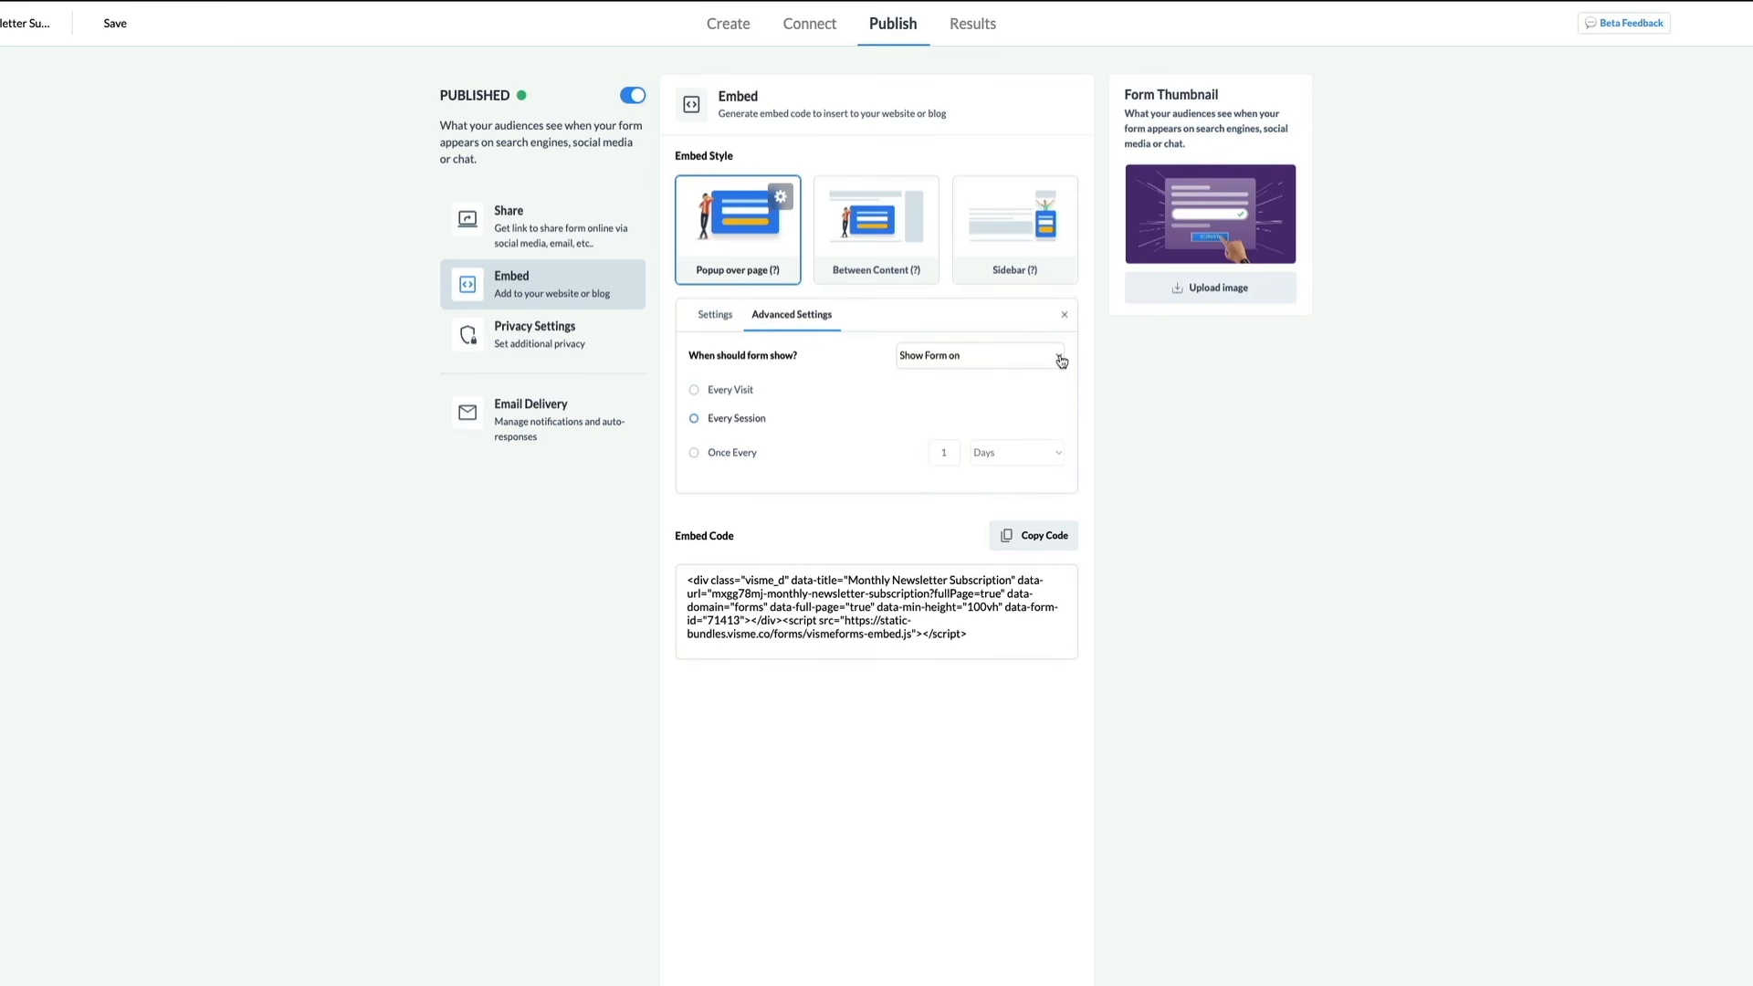
click(716, 317)
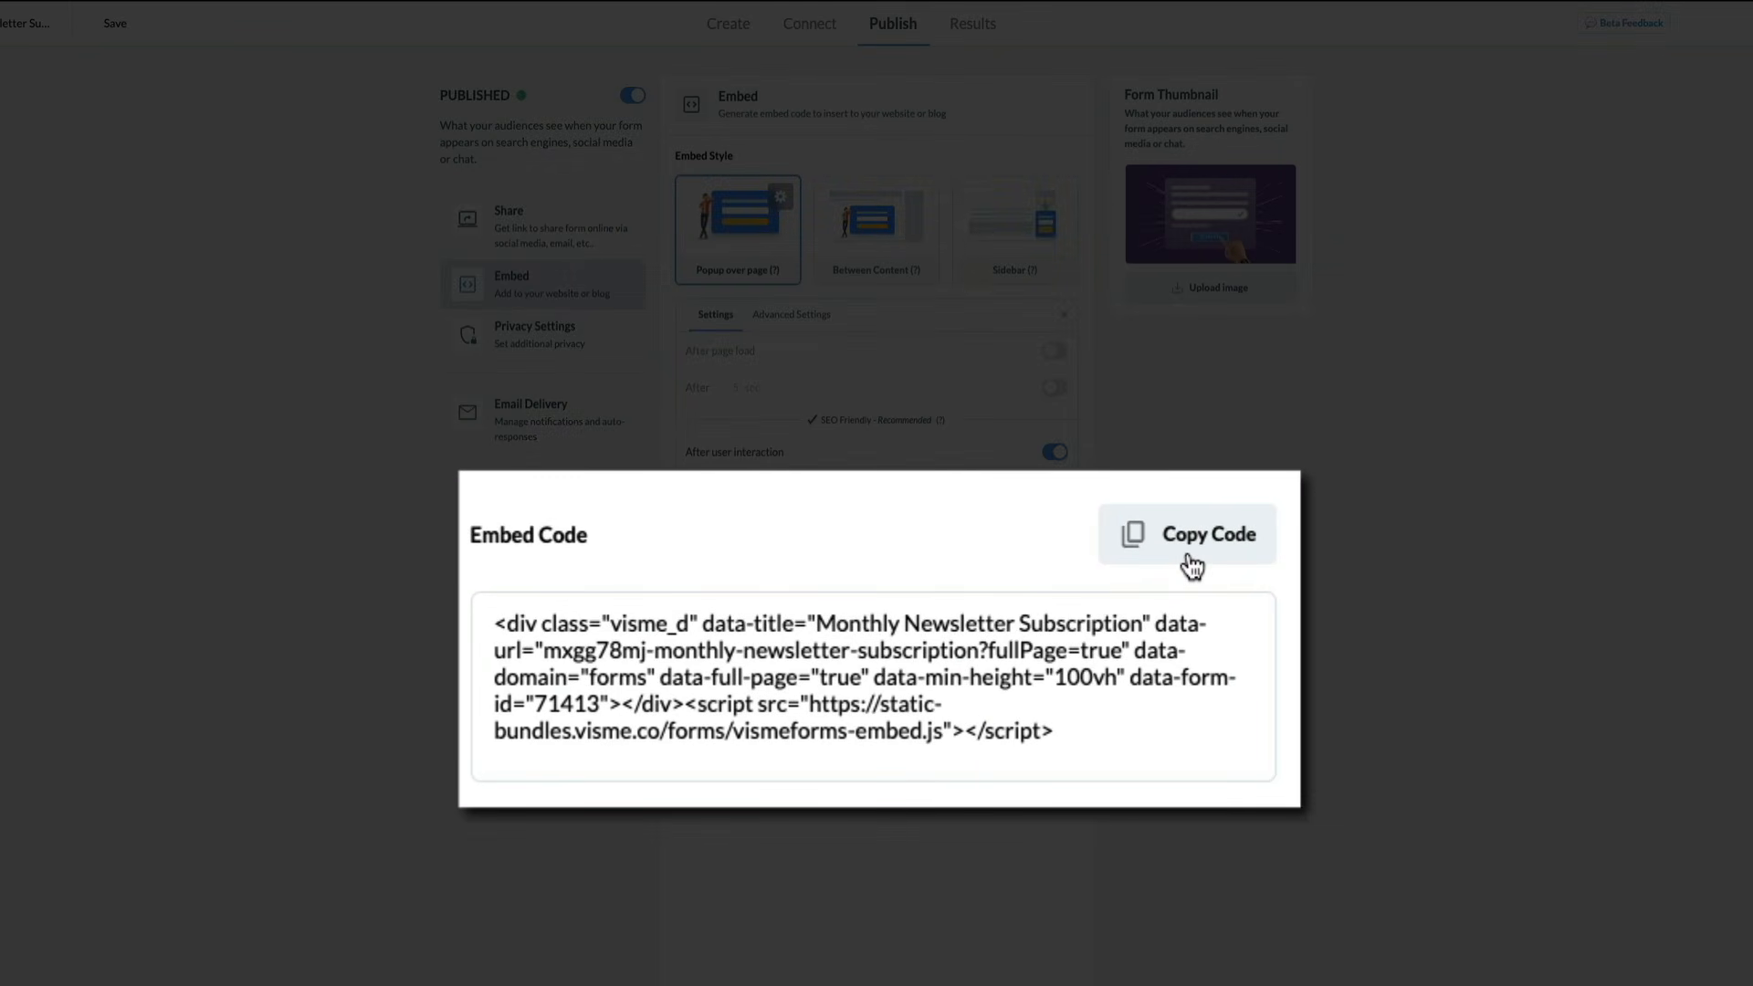
click(1191, 559)
key(ctrl+c)
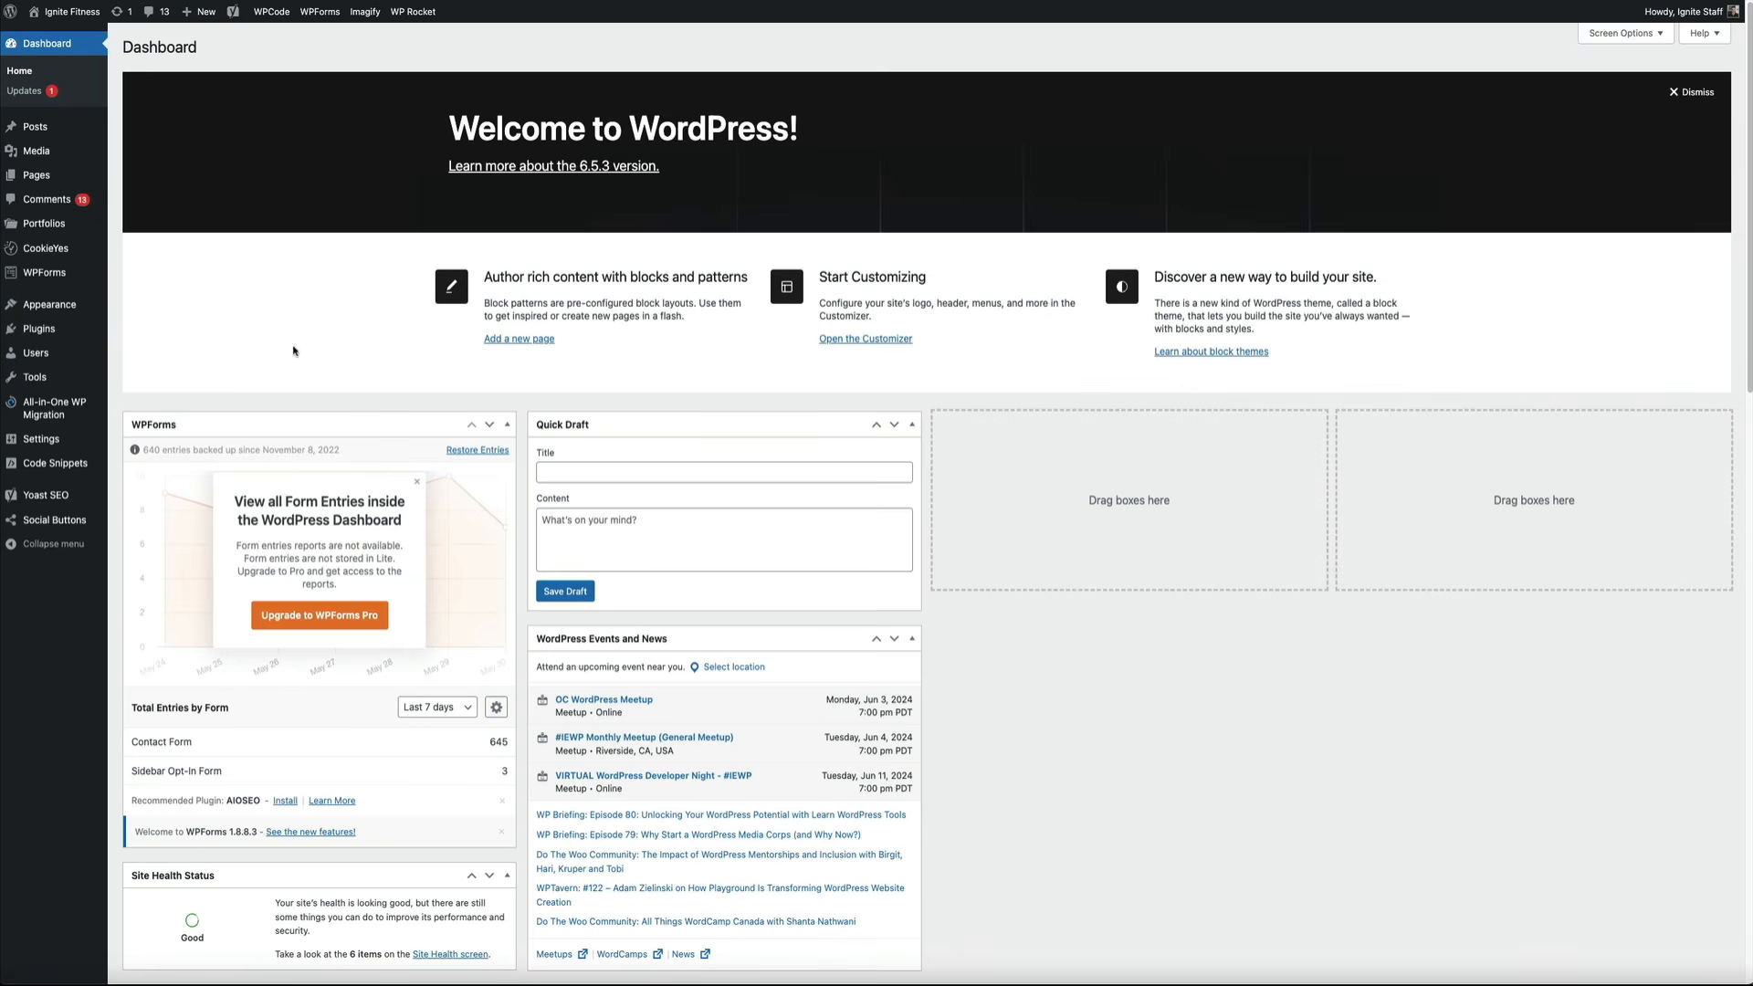
Search the plugin directory for wpcode and confirm WPCode – Insert Headers and Footers is active
mouse_move(101, 331)
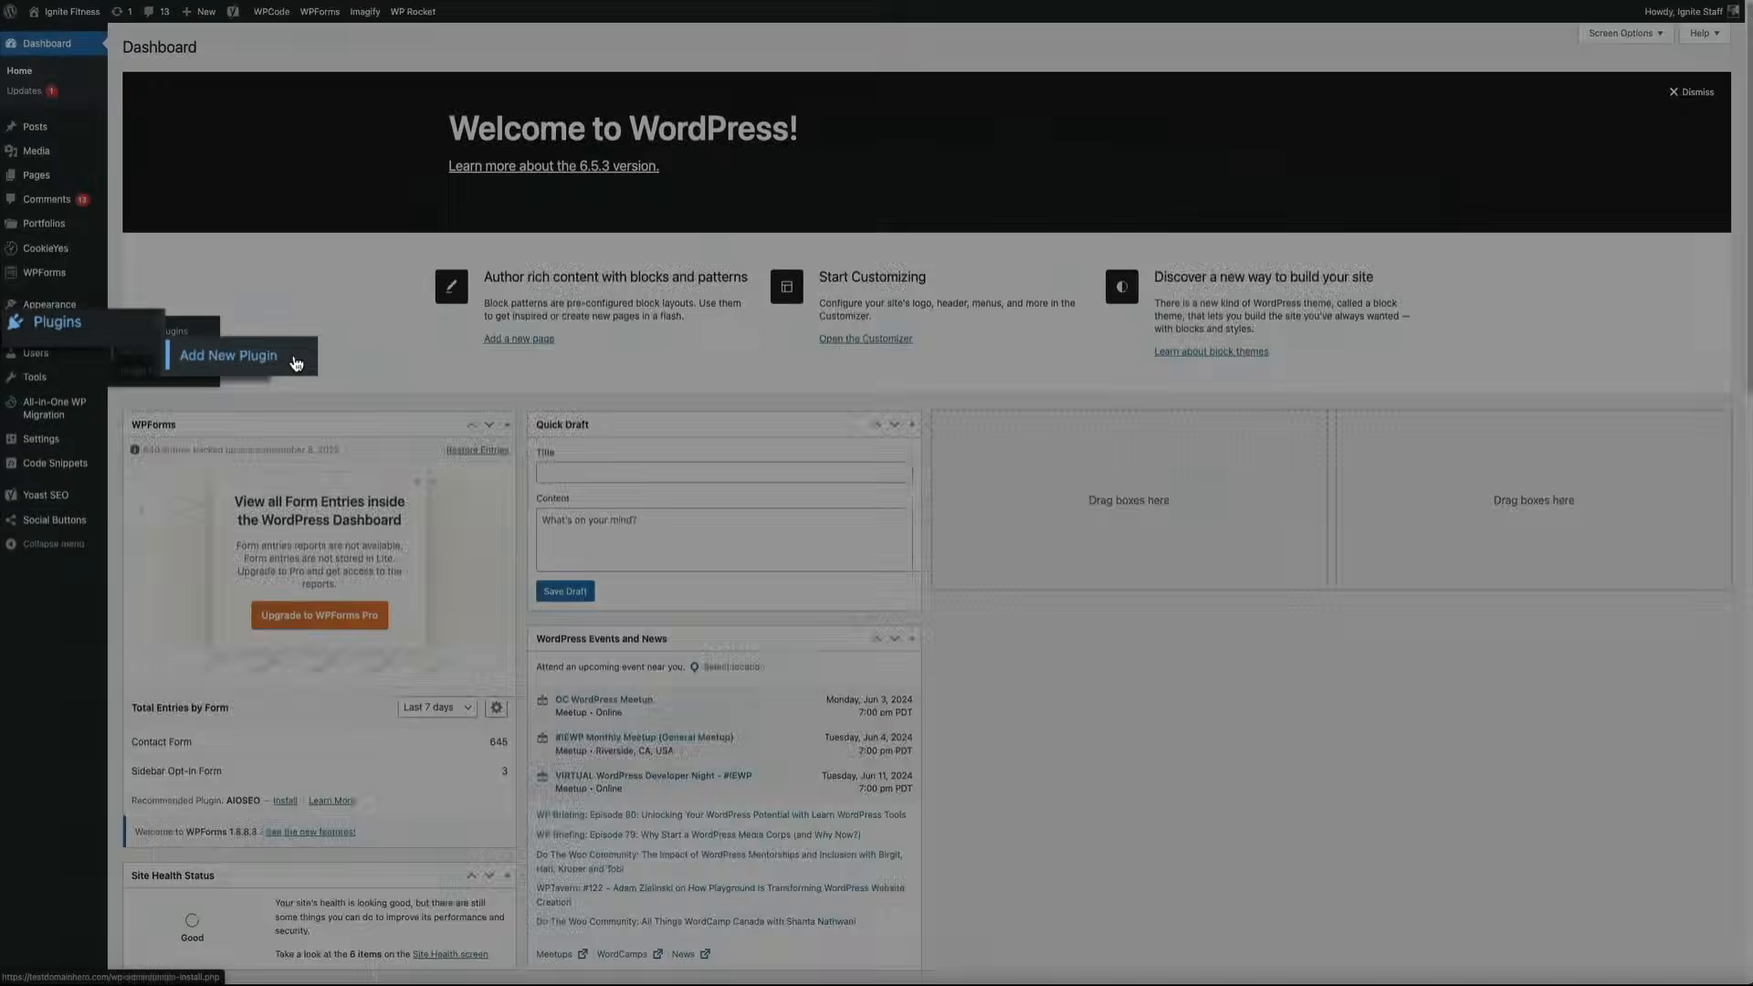
click(183, 347)
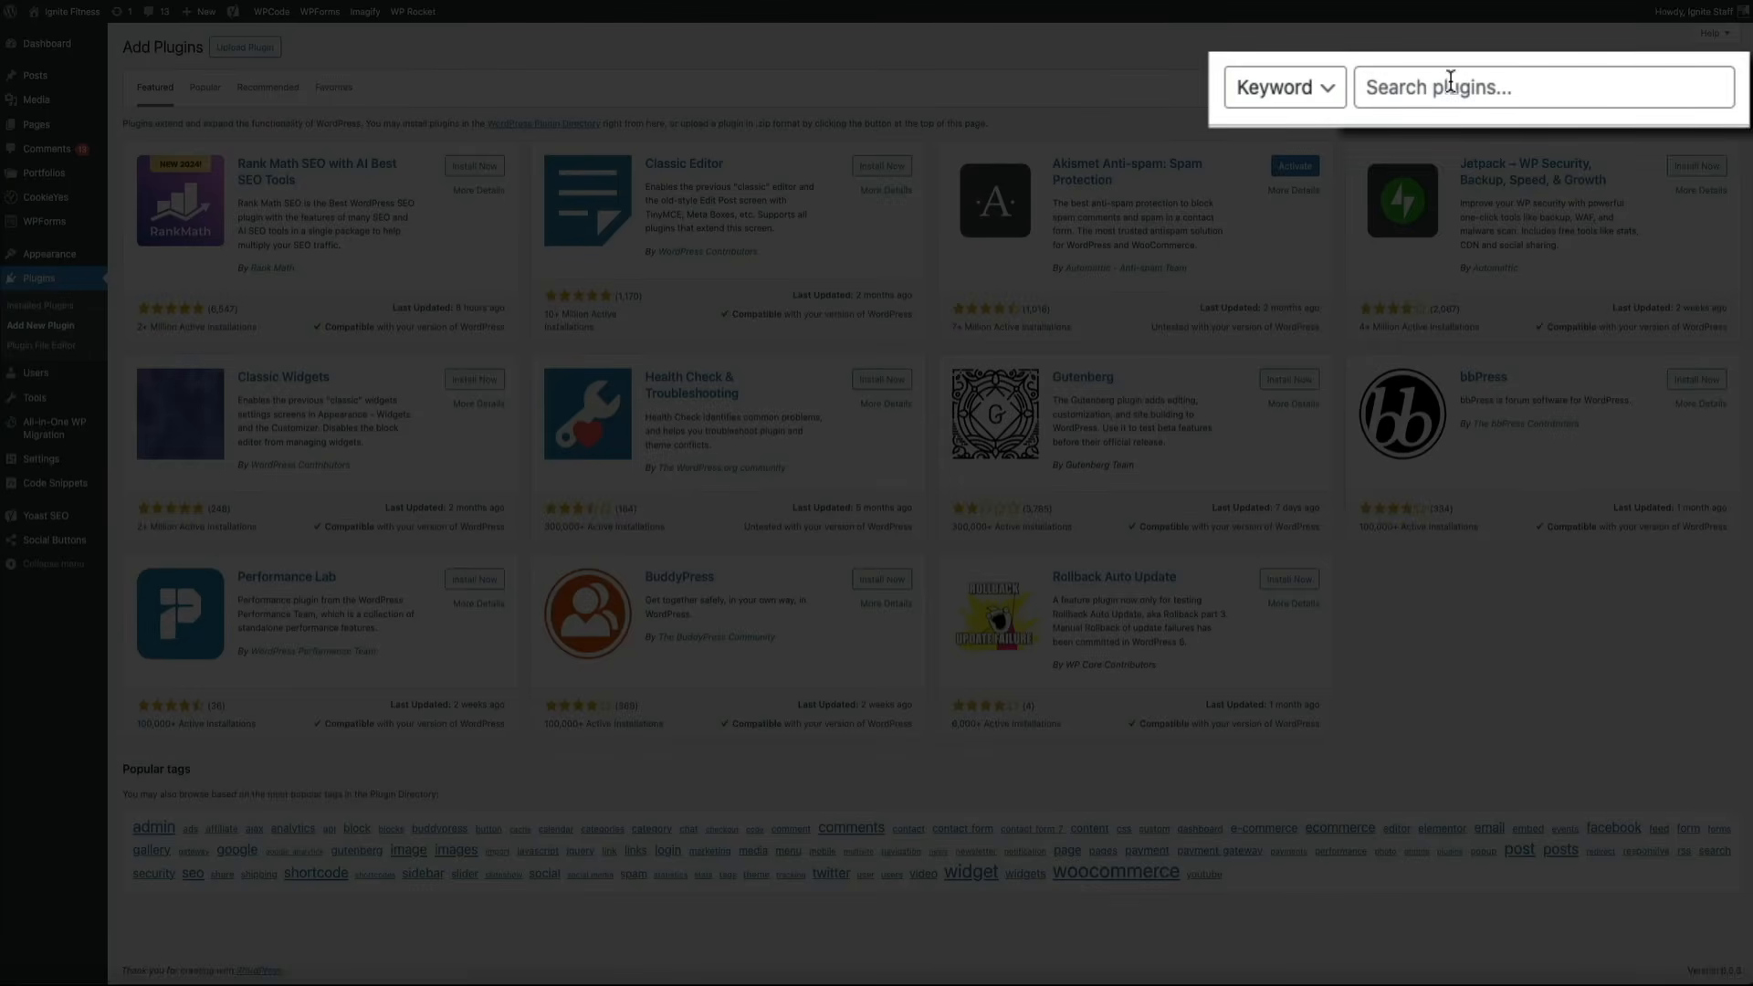
click(1450, 82)
text(wpcode)
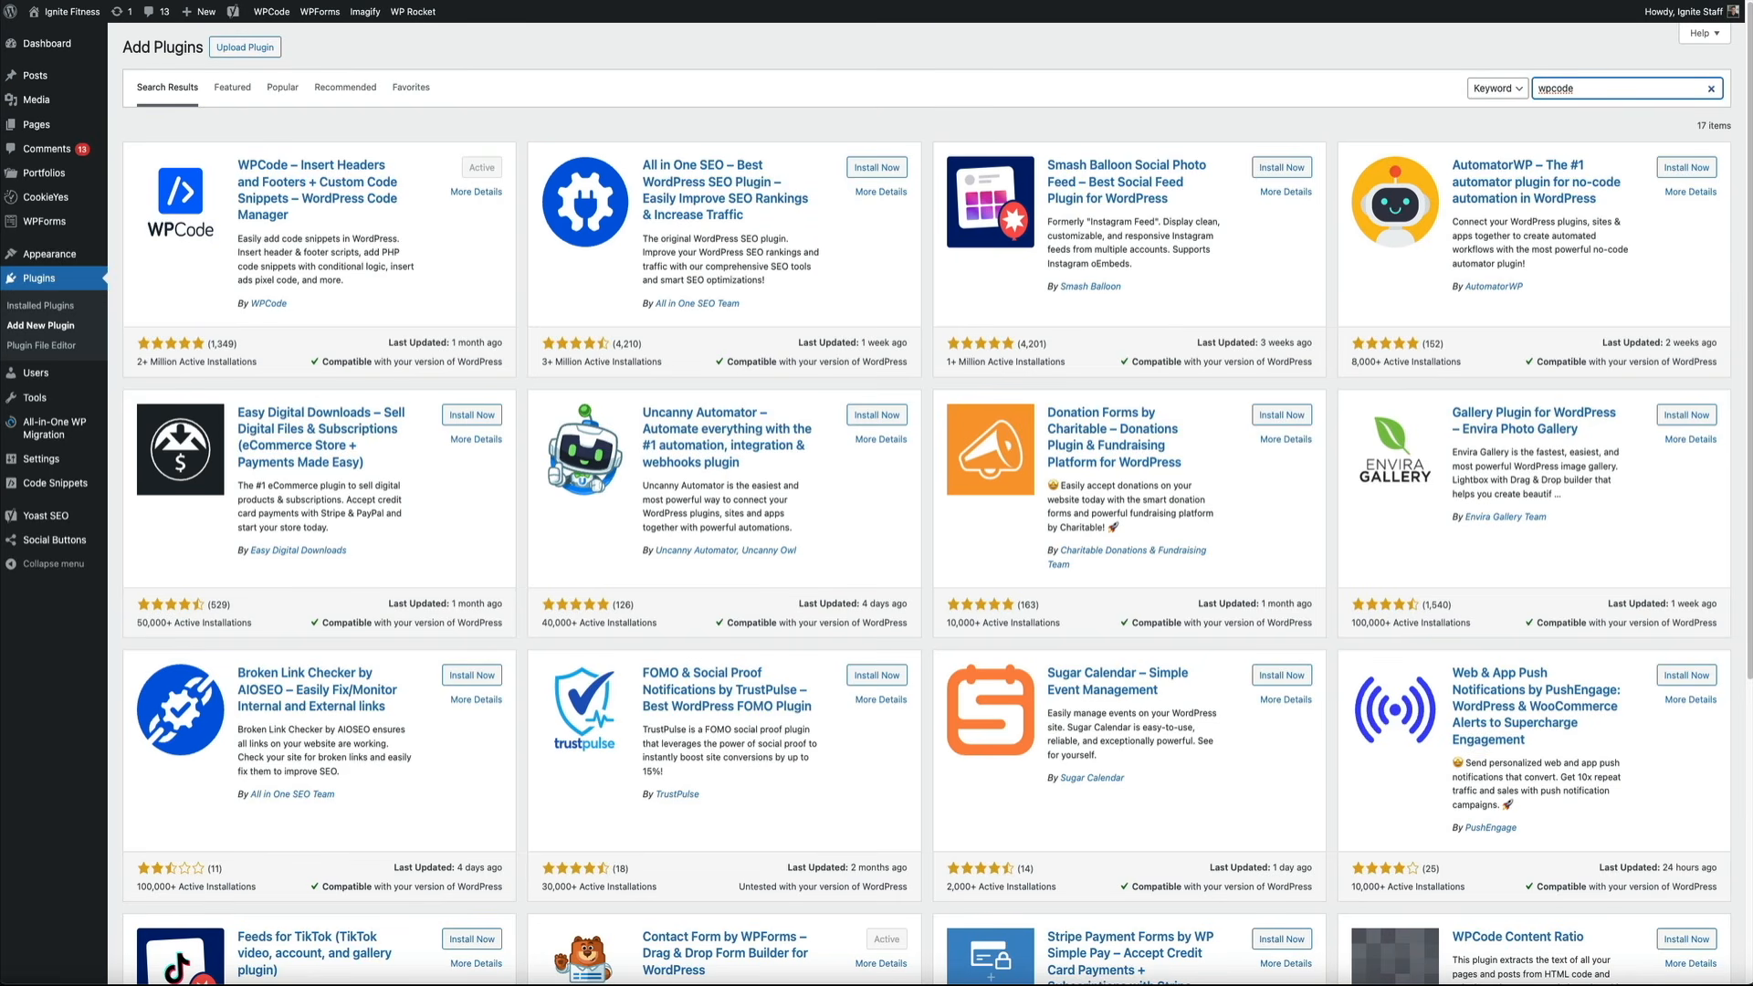
mouse_move(91, 487)
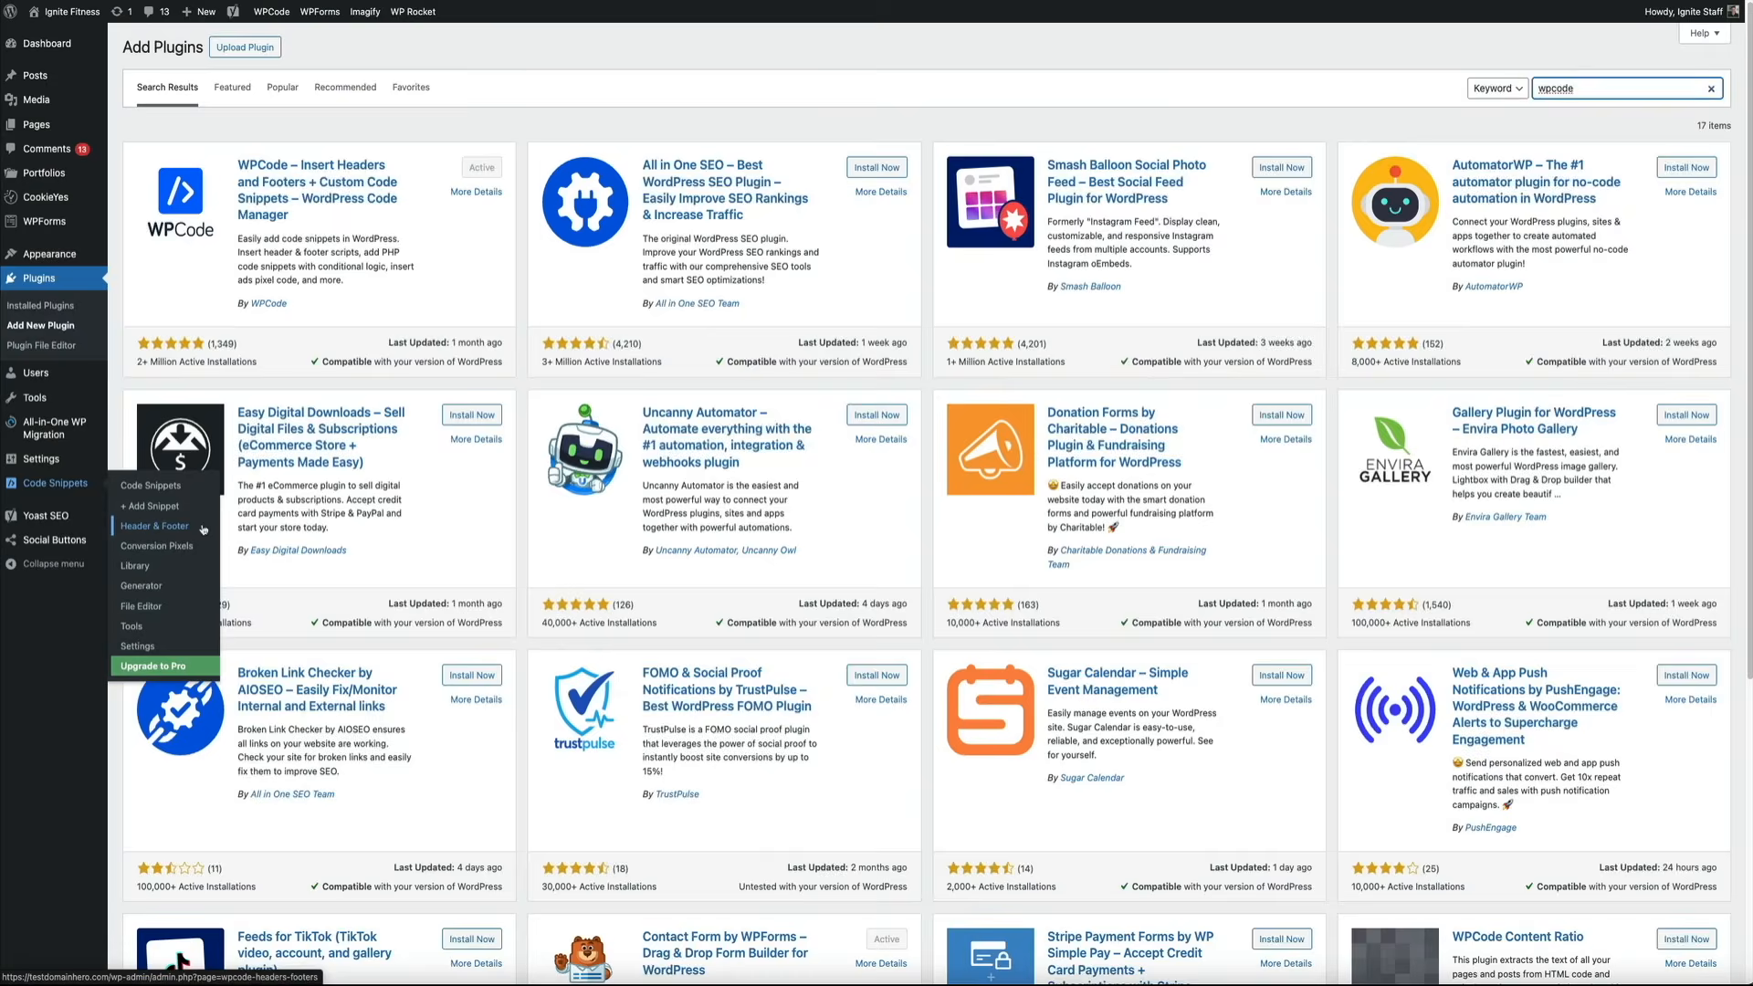
click(199, 526)
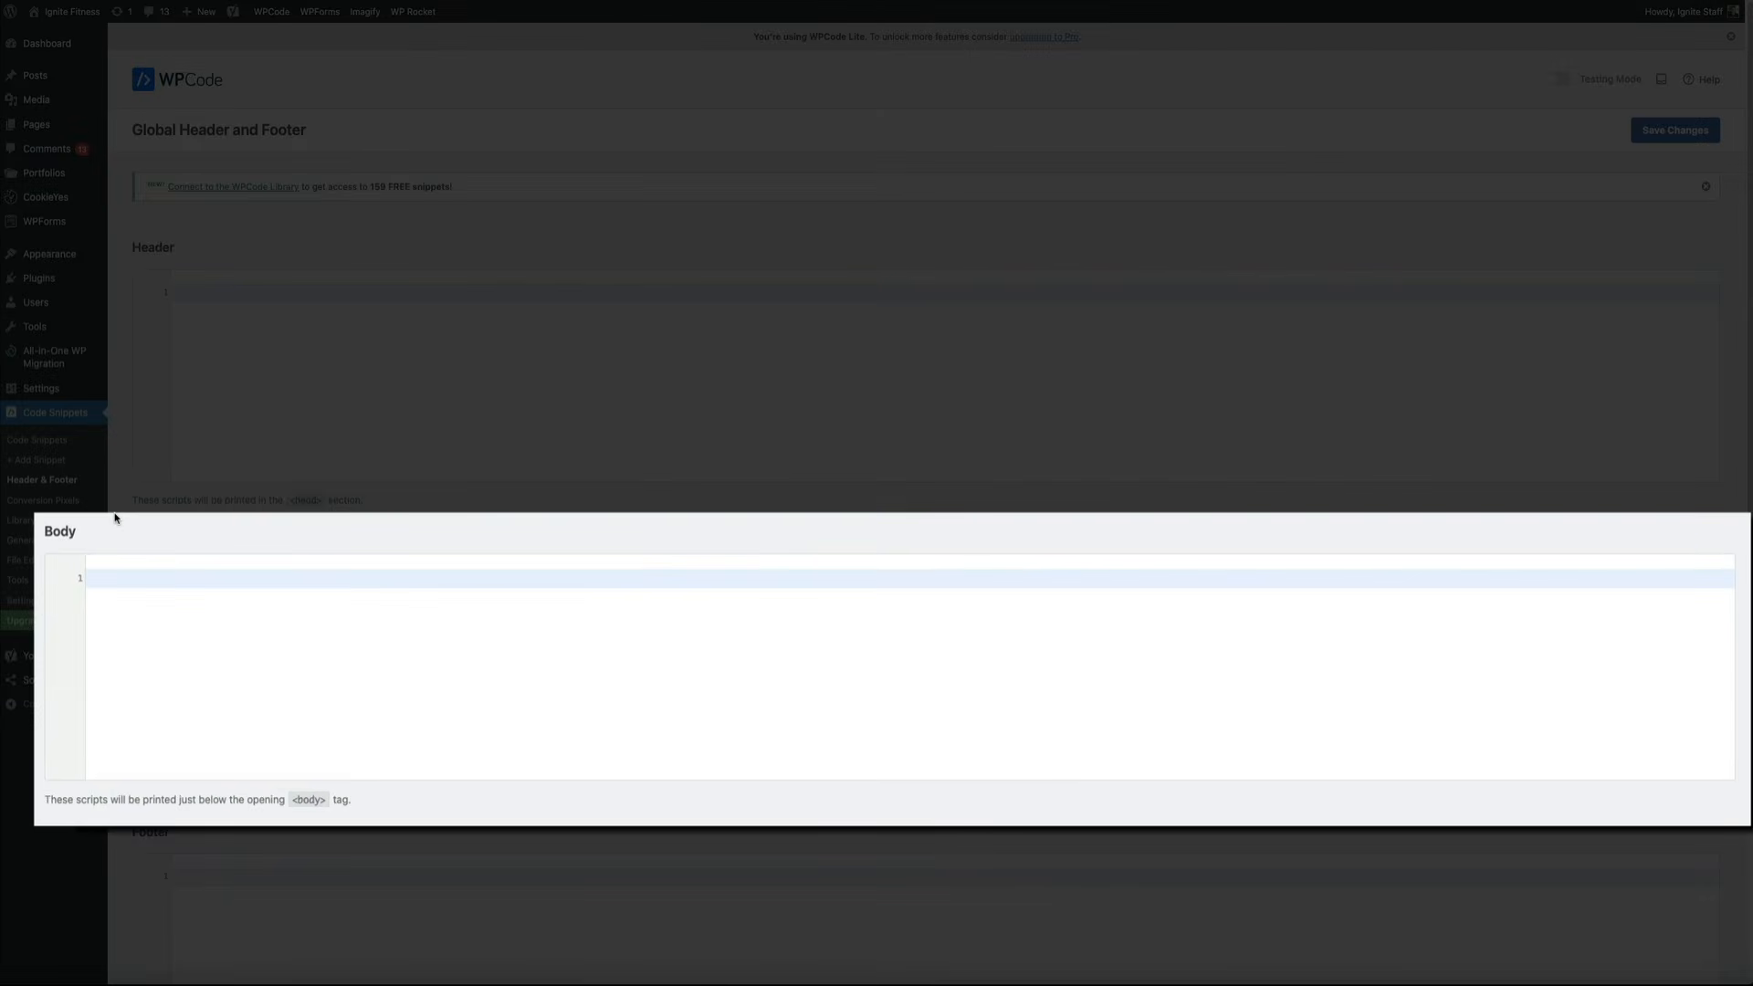
Paste the Visme popup embed code into the WPCode Body scripts and save
click(114, 573)
key(ctrl+v)
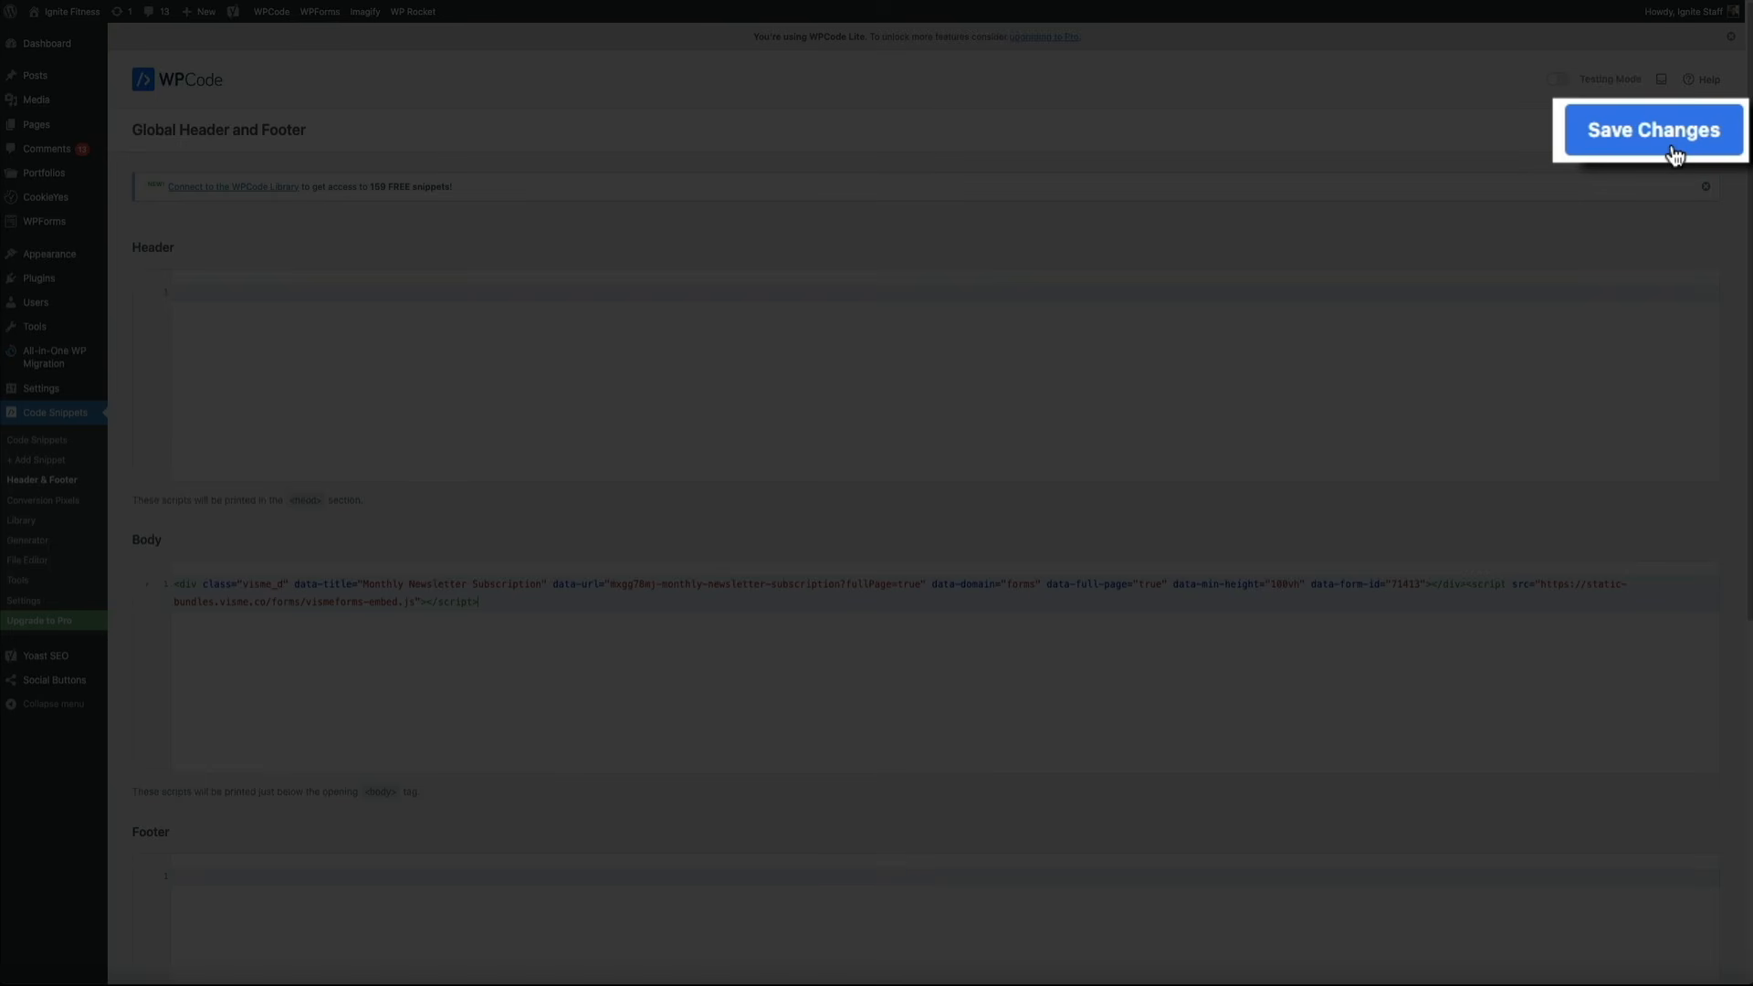
click(1684, 139)
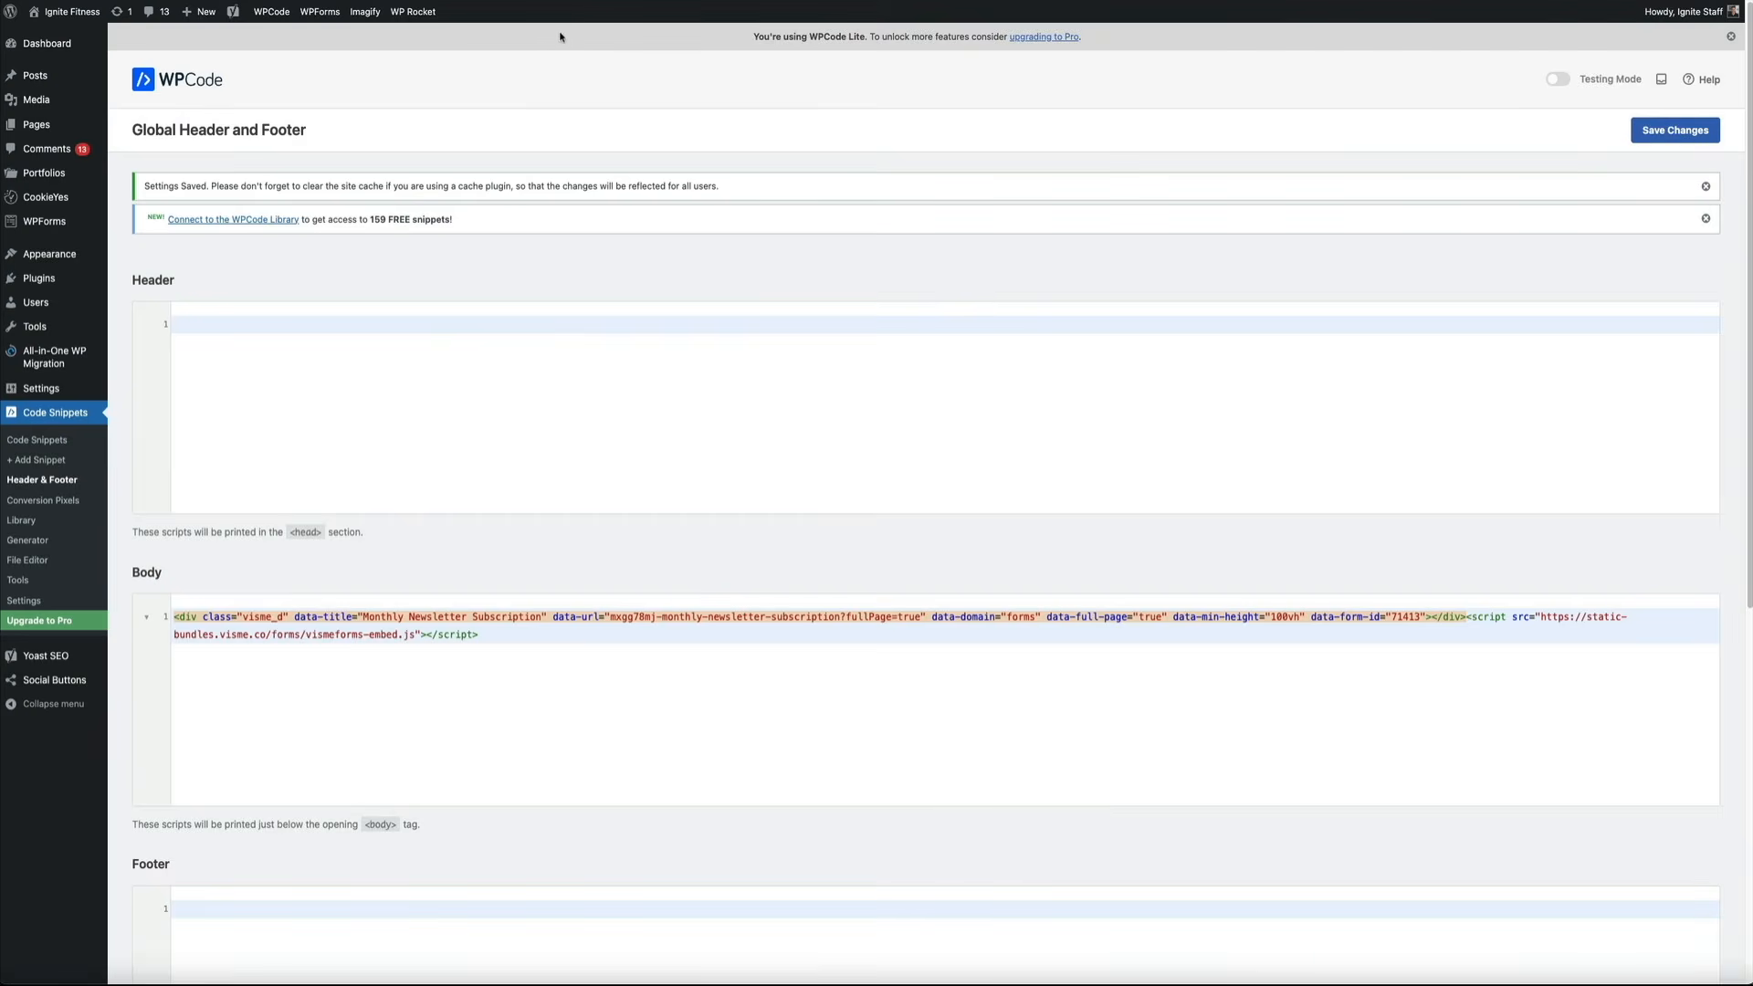
Clear and preload the site cache with WP Rocket
mouse_move(412, 13)
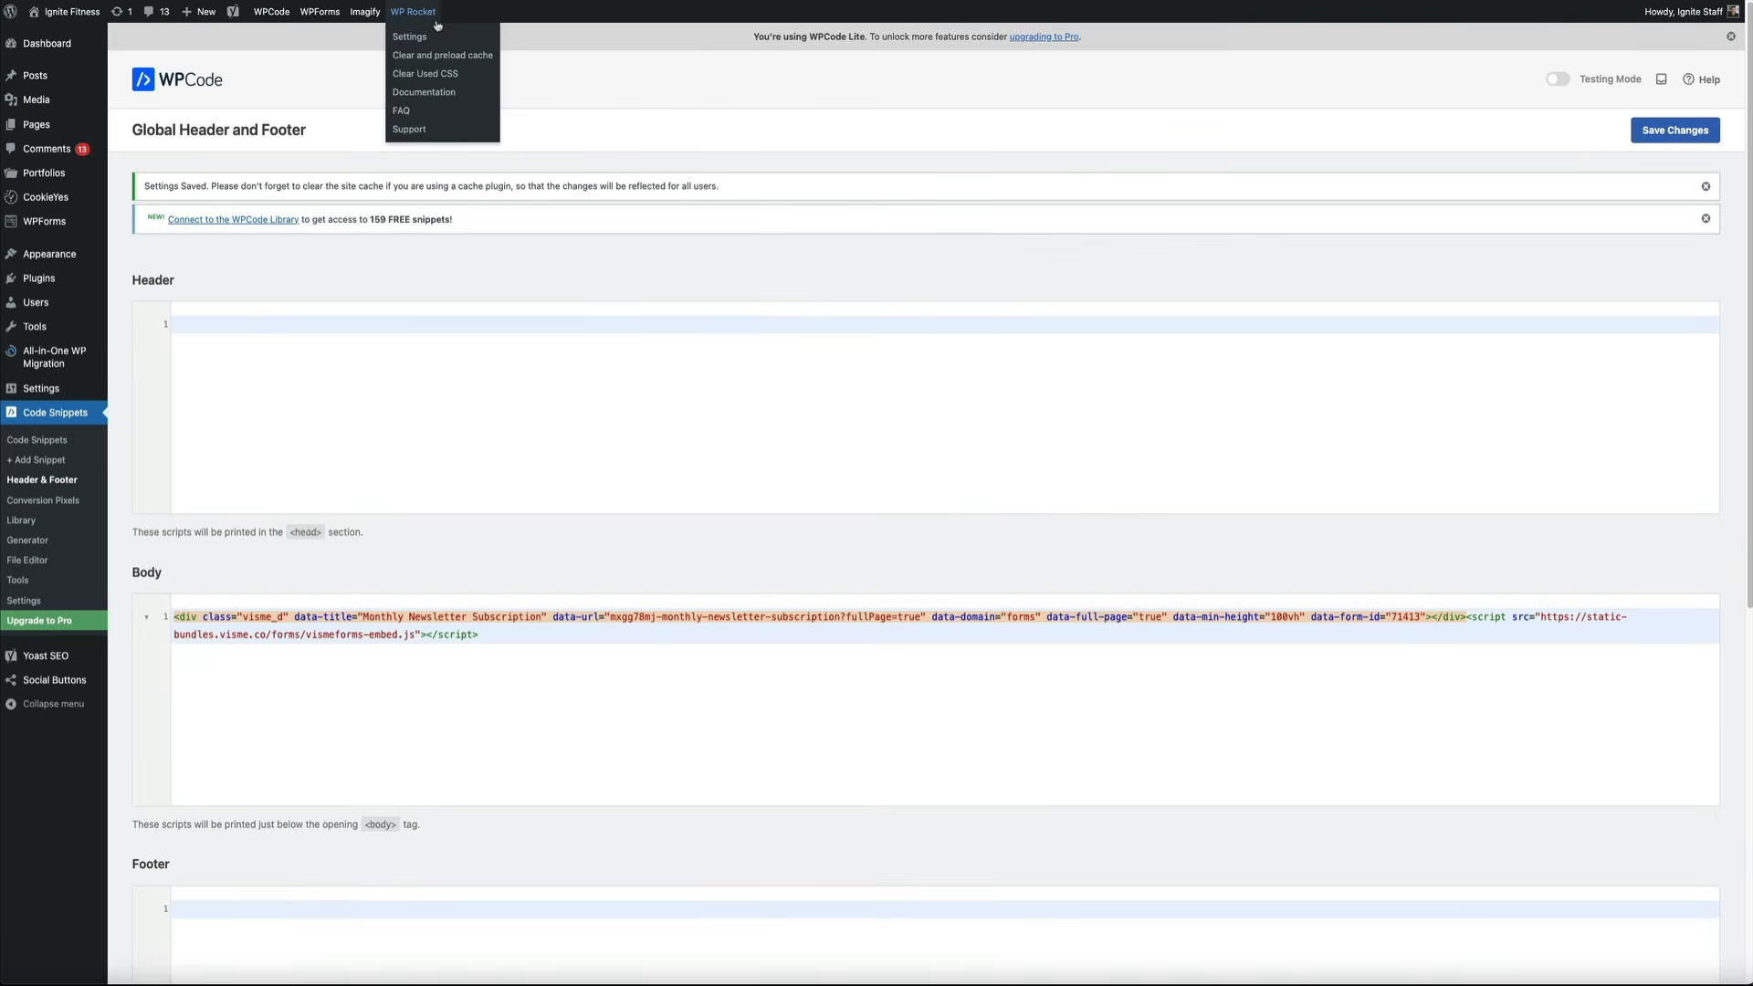
click(481, 57)
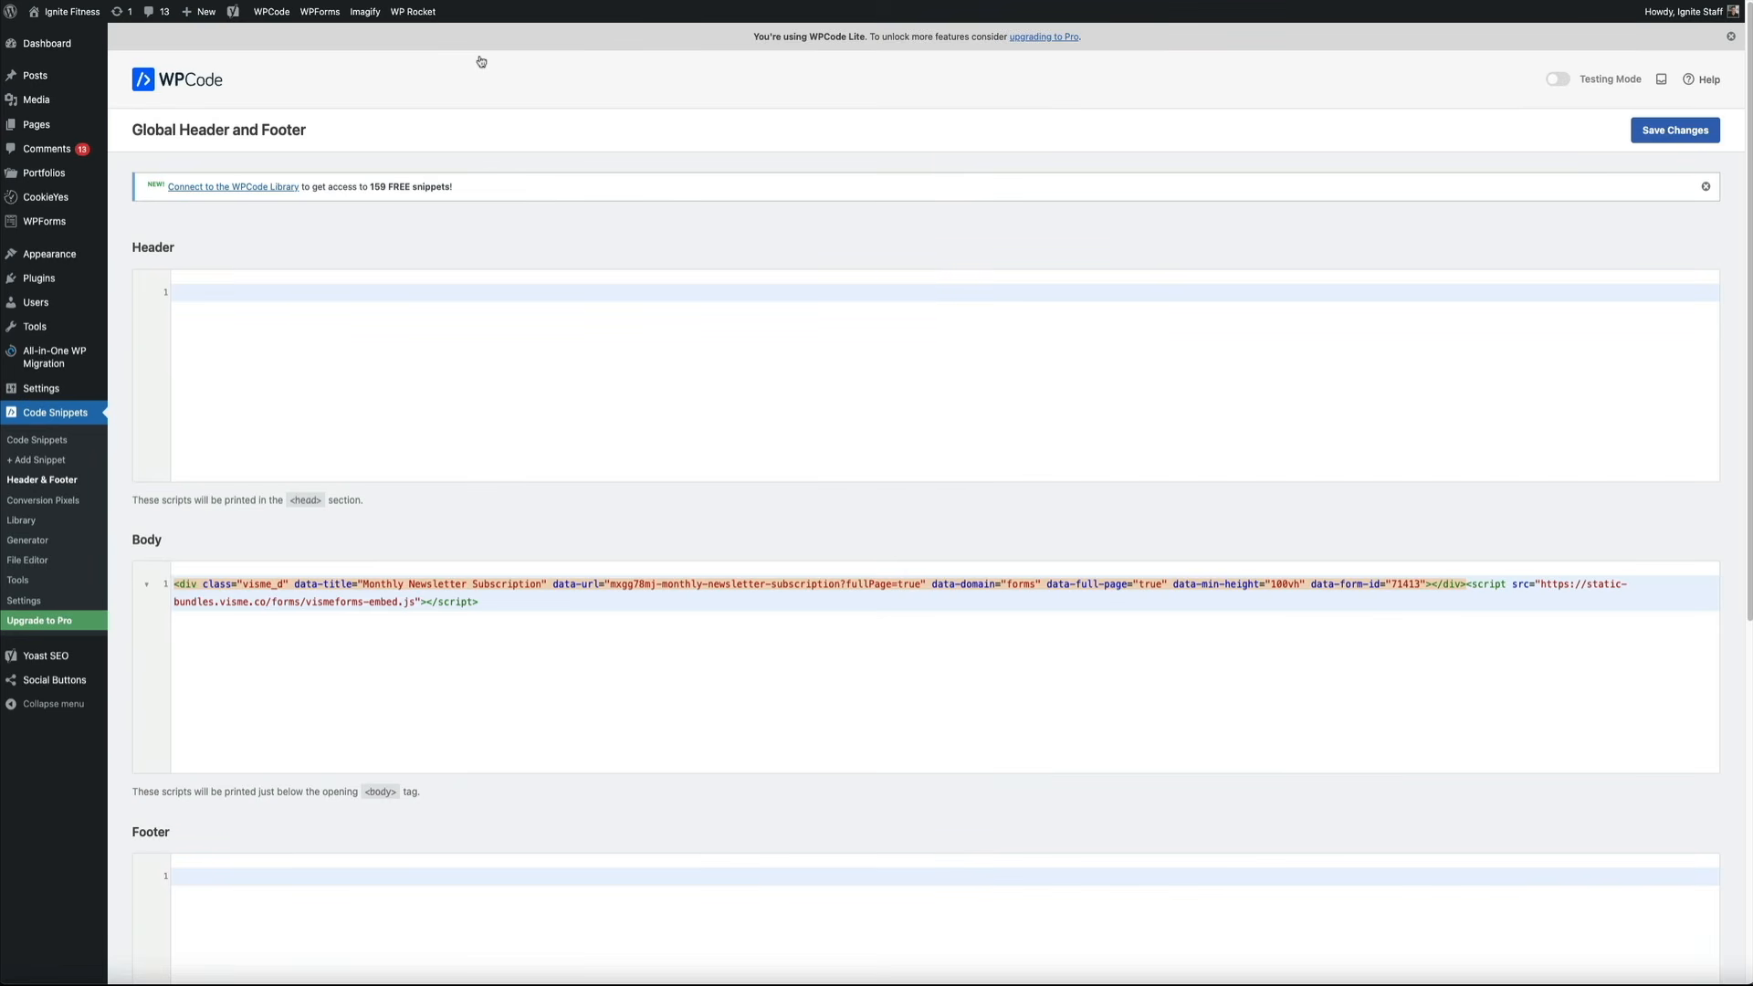
mouse_move(69, 13)
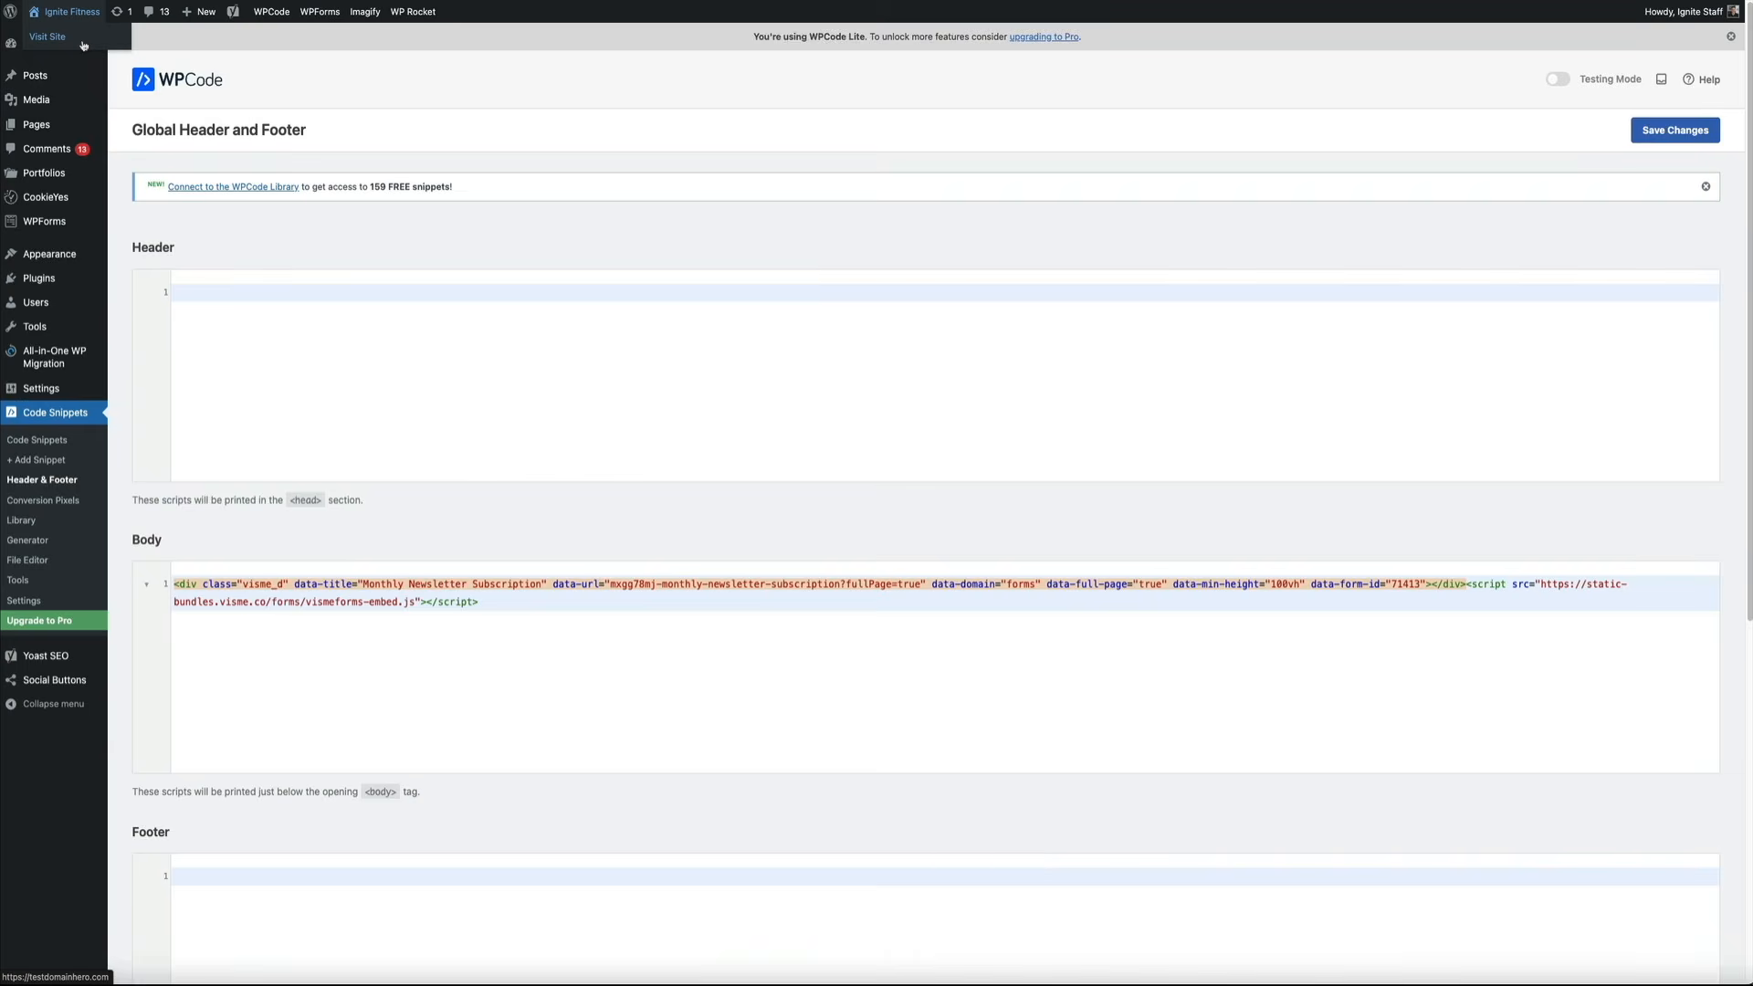
On the live Ignite Fitness homepage, submit an email in the popup and reach 'You're in!'
click(83, 46)
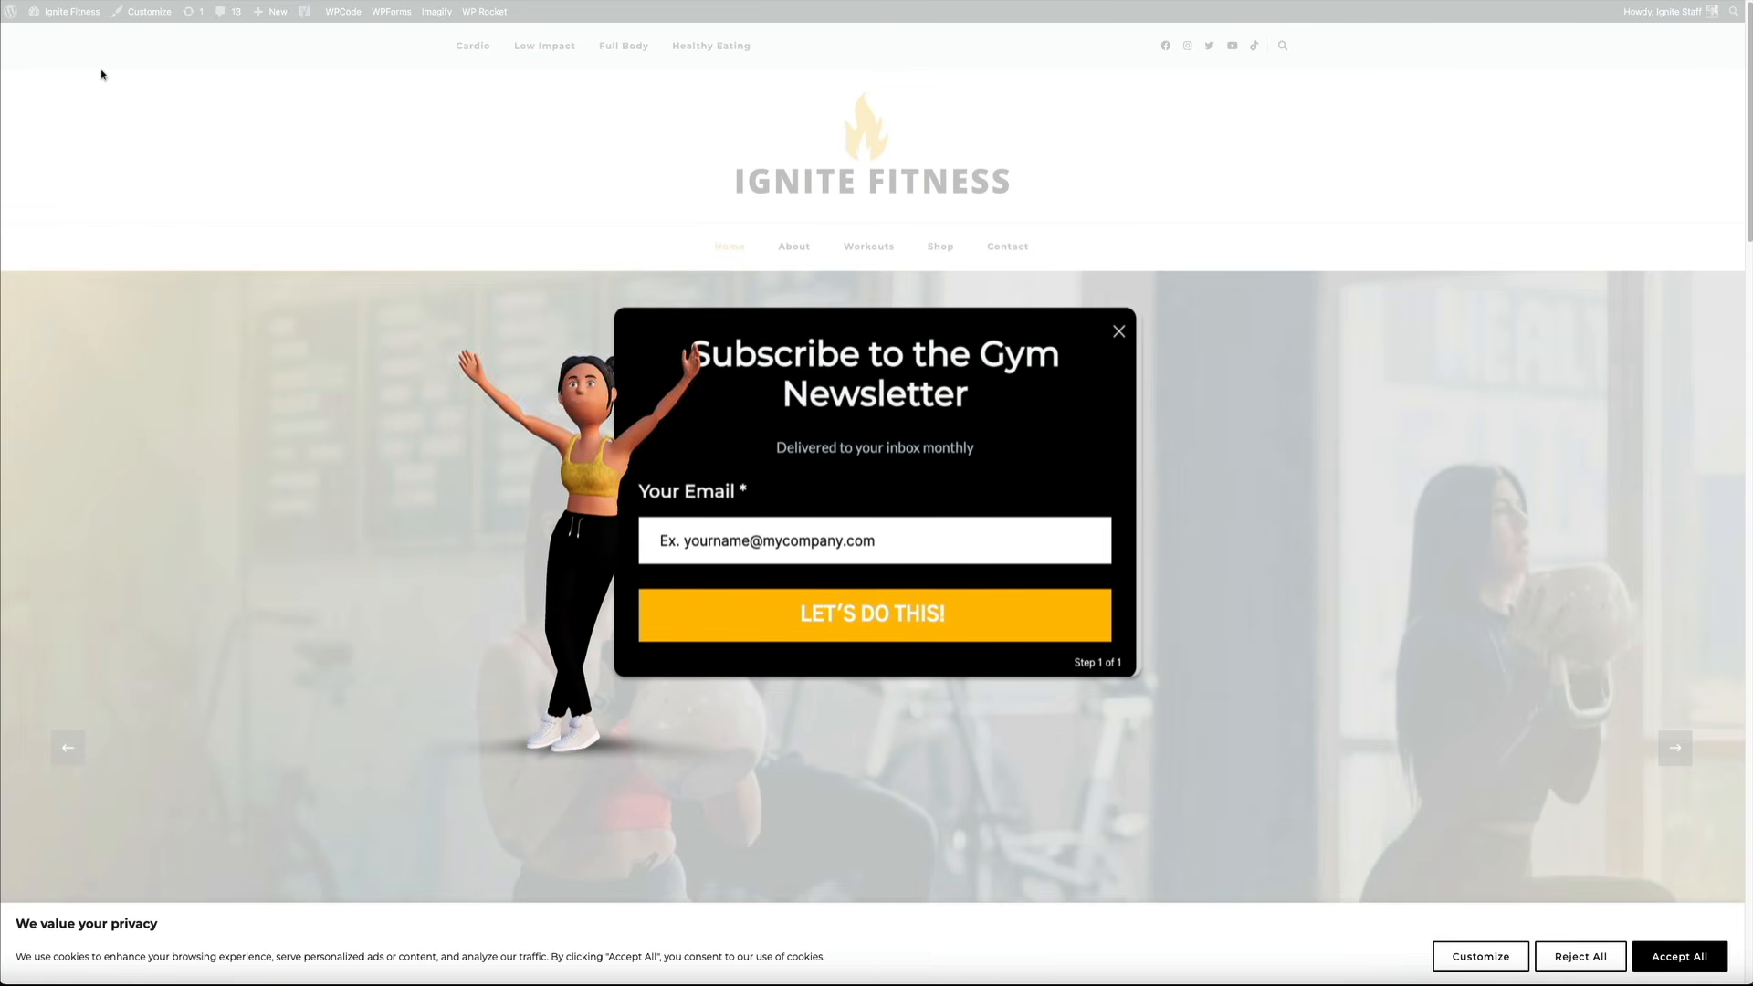
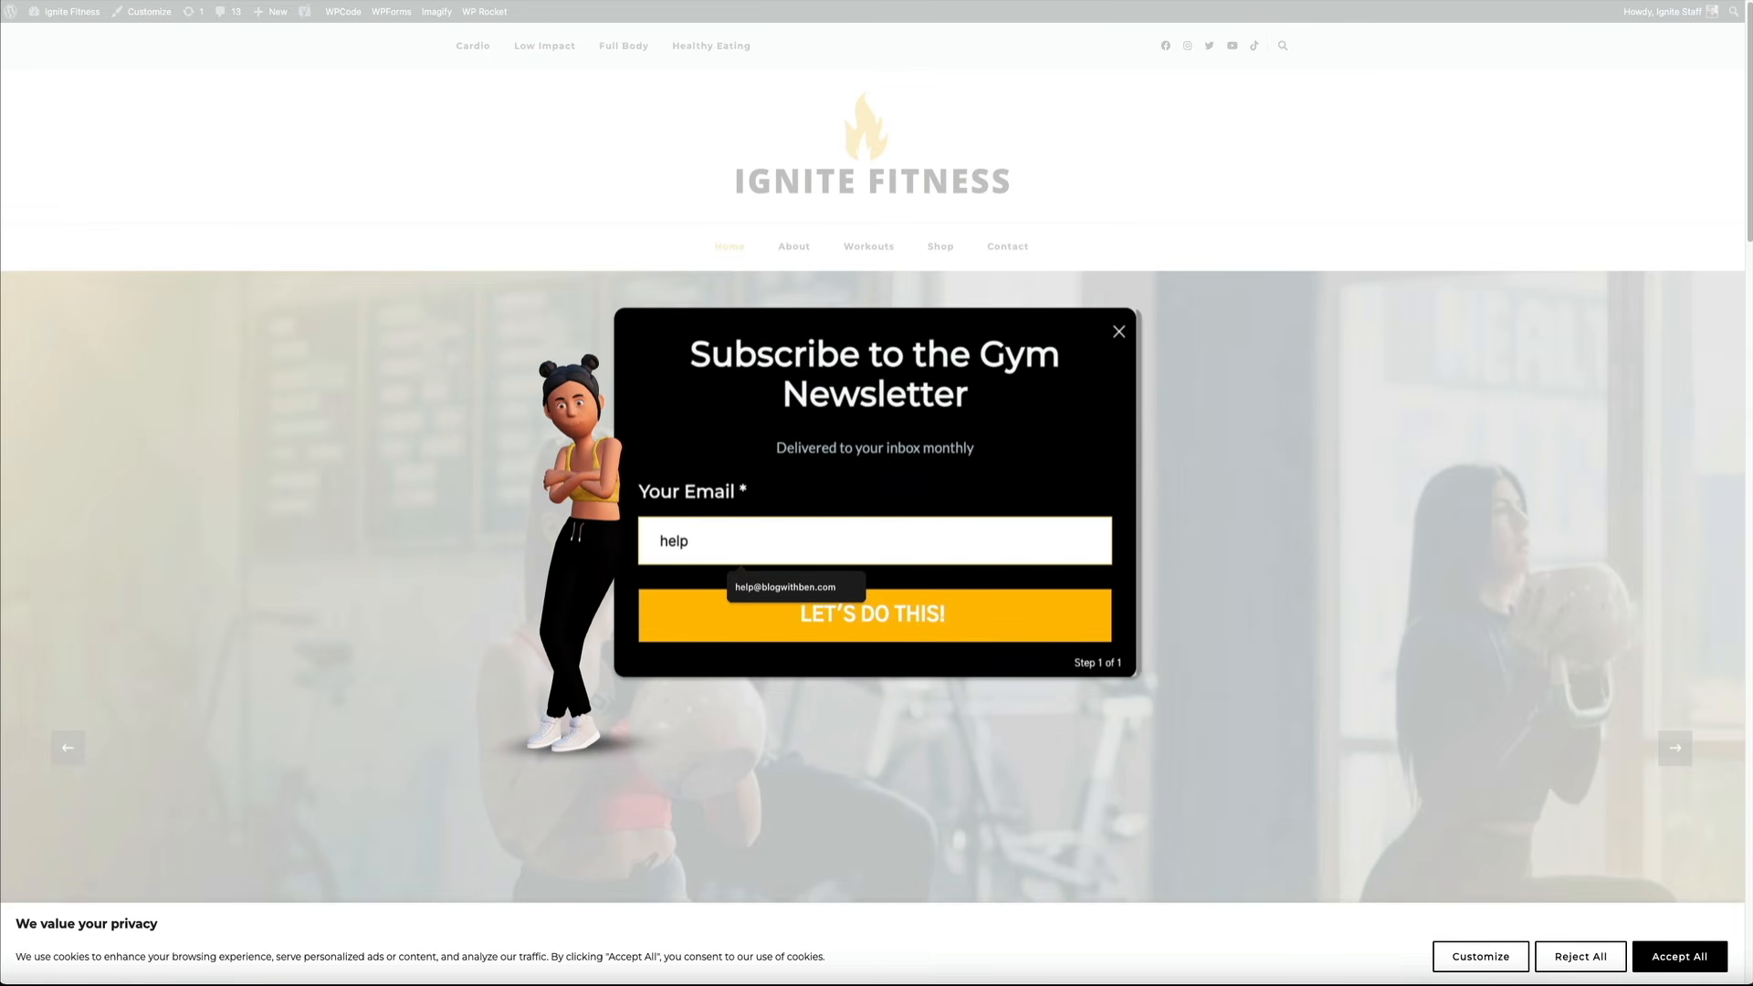
click(794, 587)
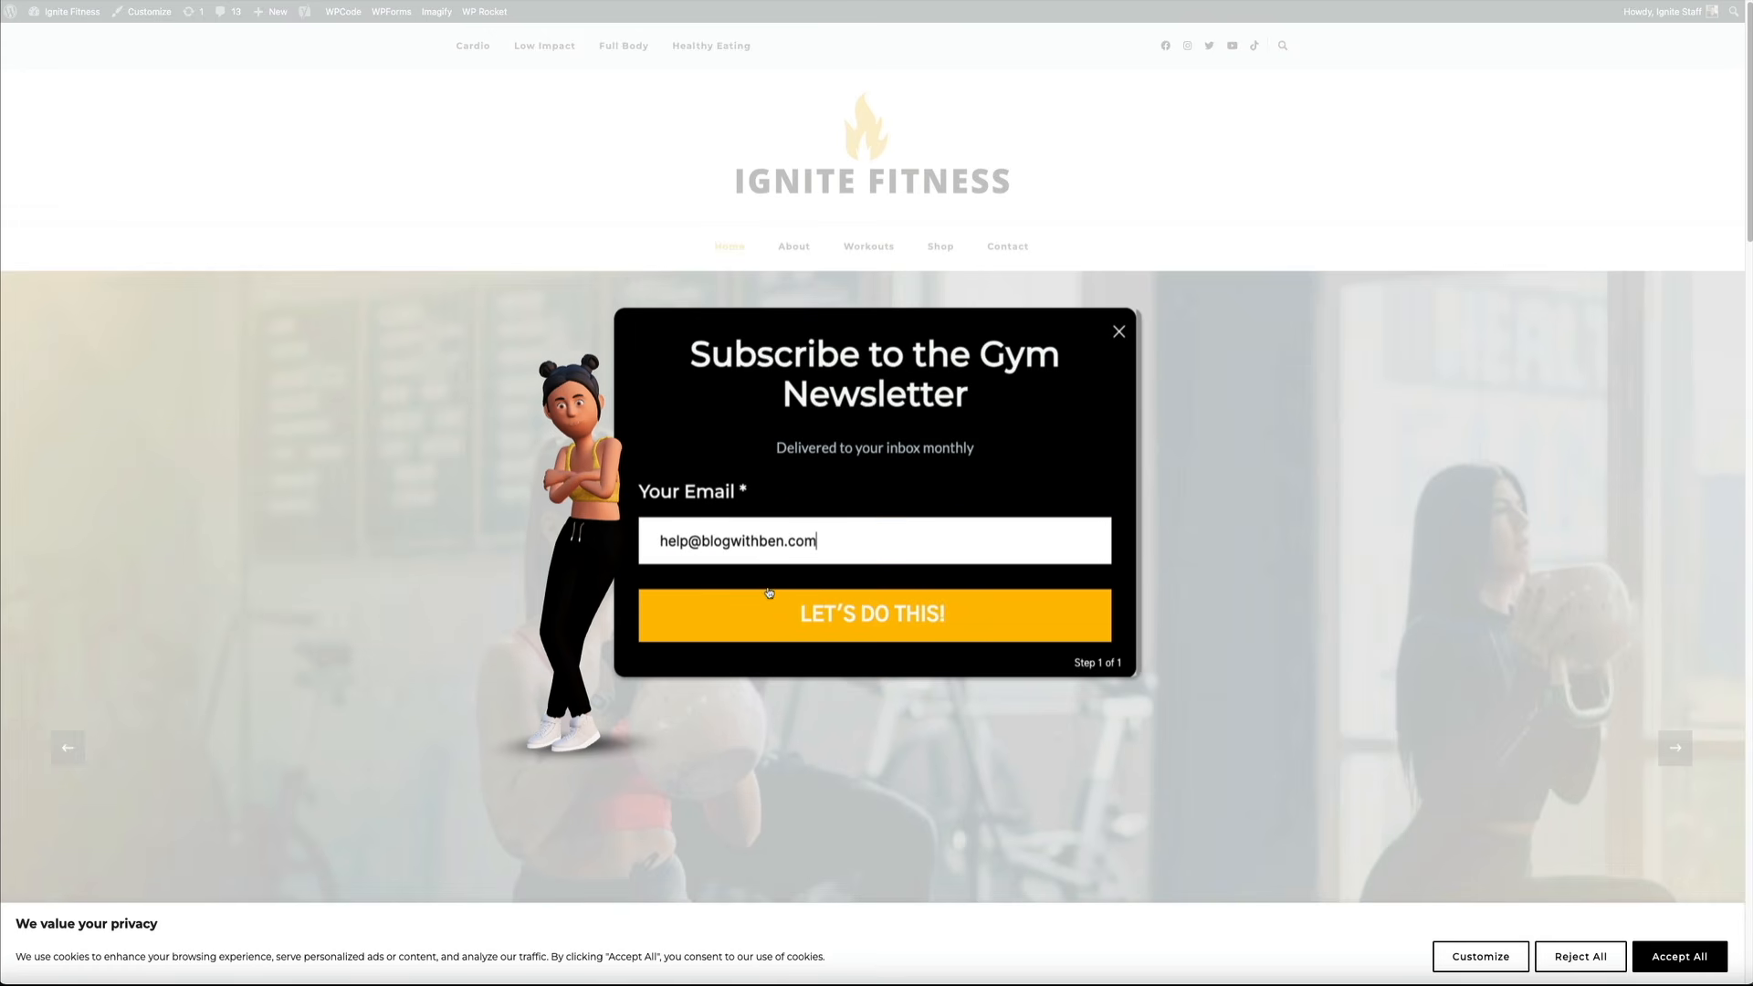
click(872, 637)
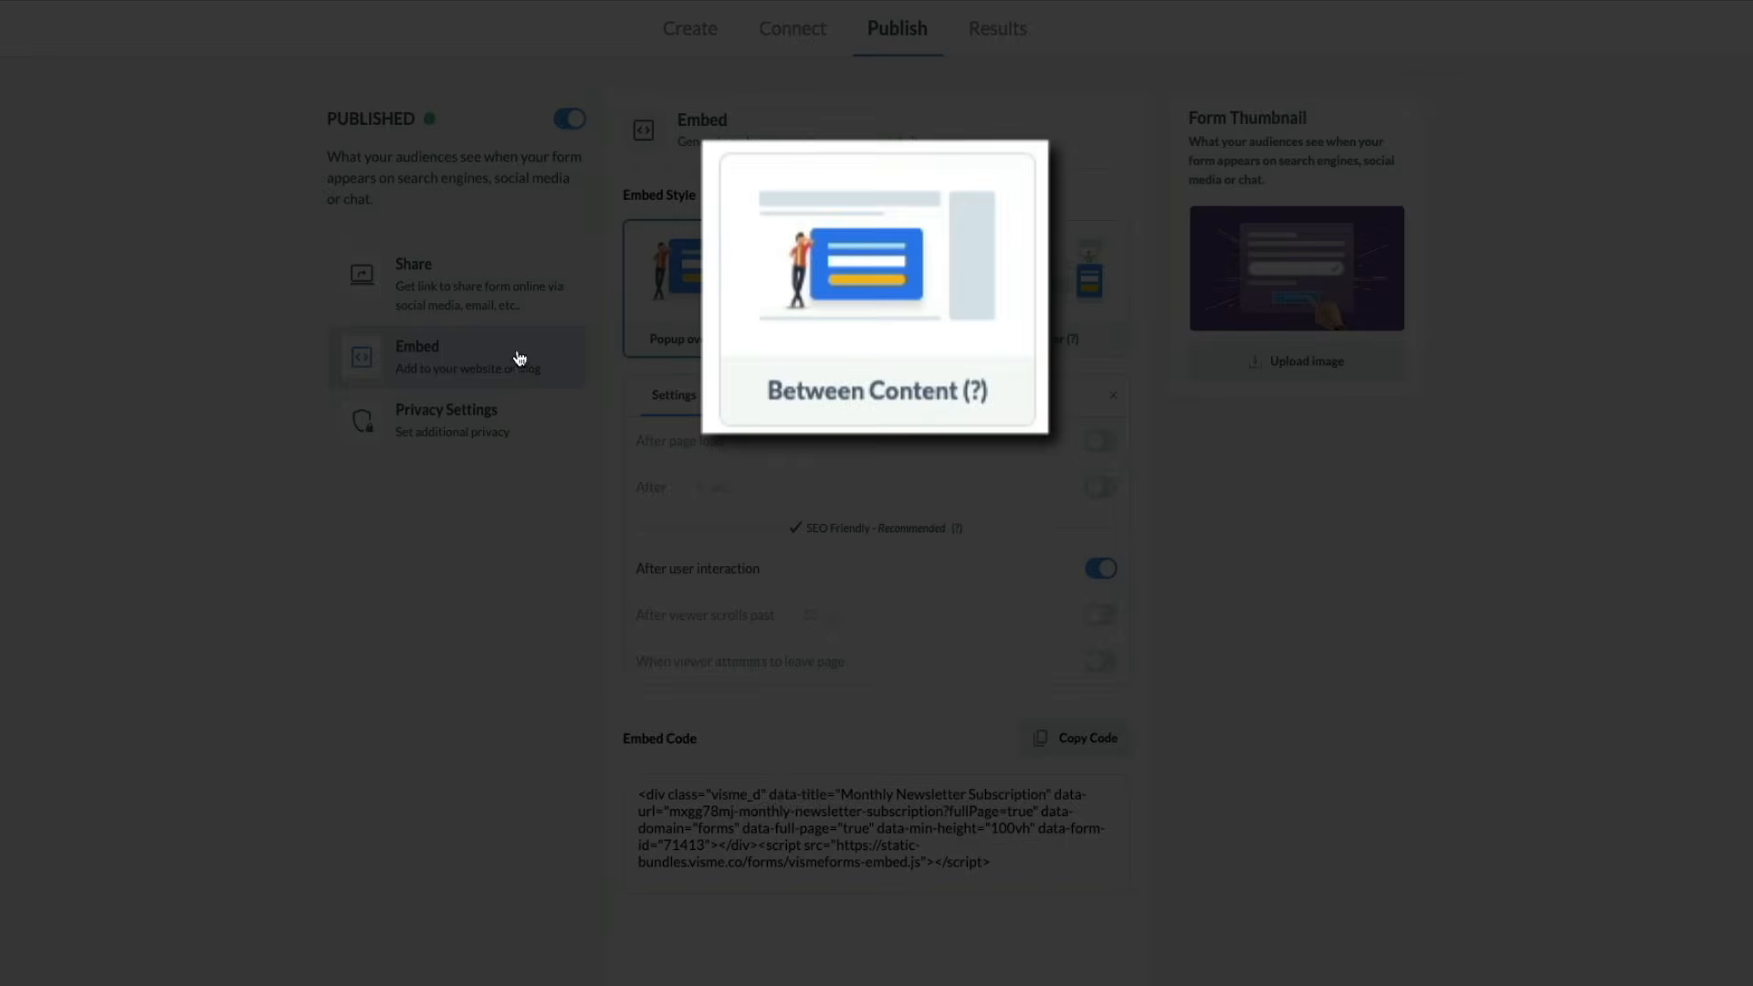
Switch the Visme embed style to Between Content and copy its embed code
click(878, 408)
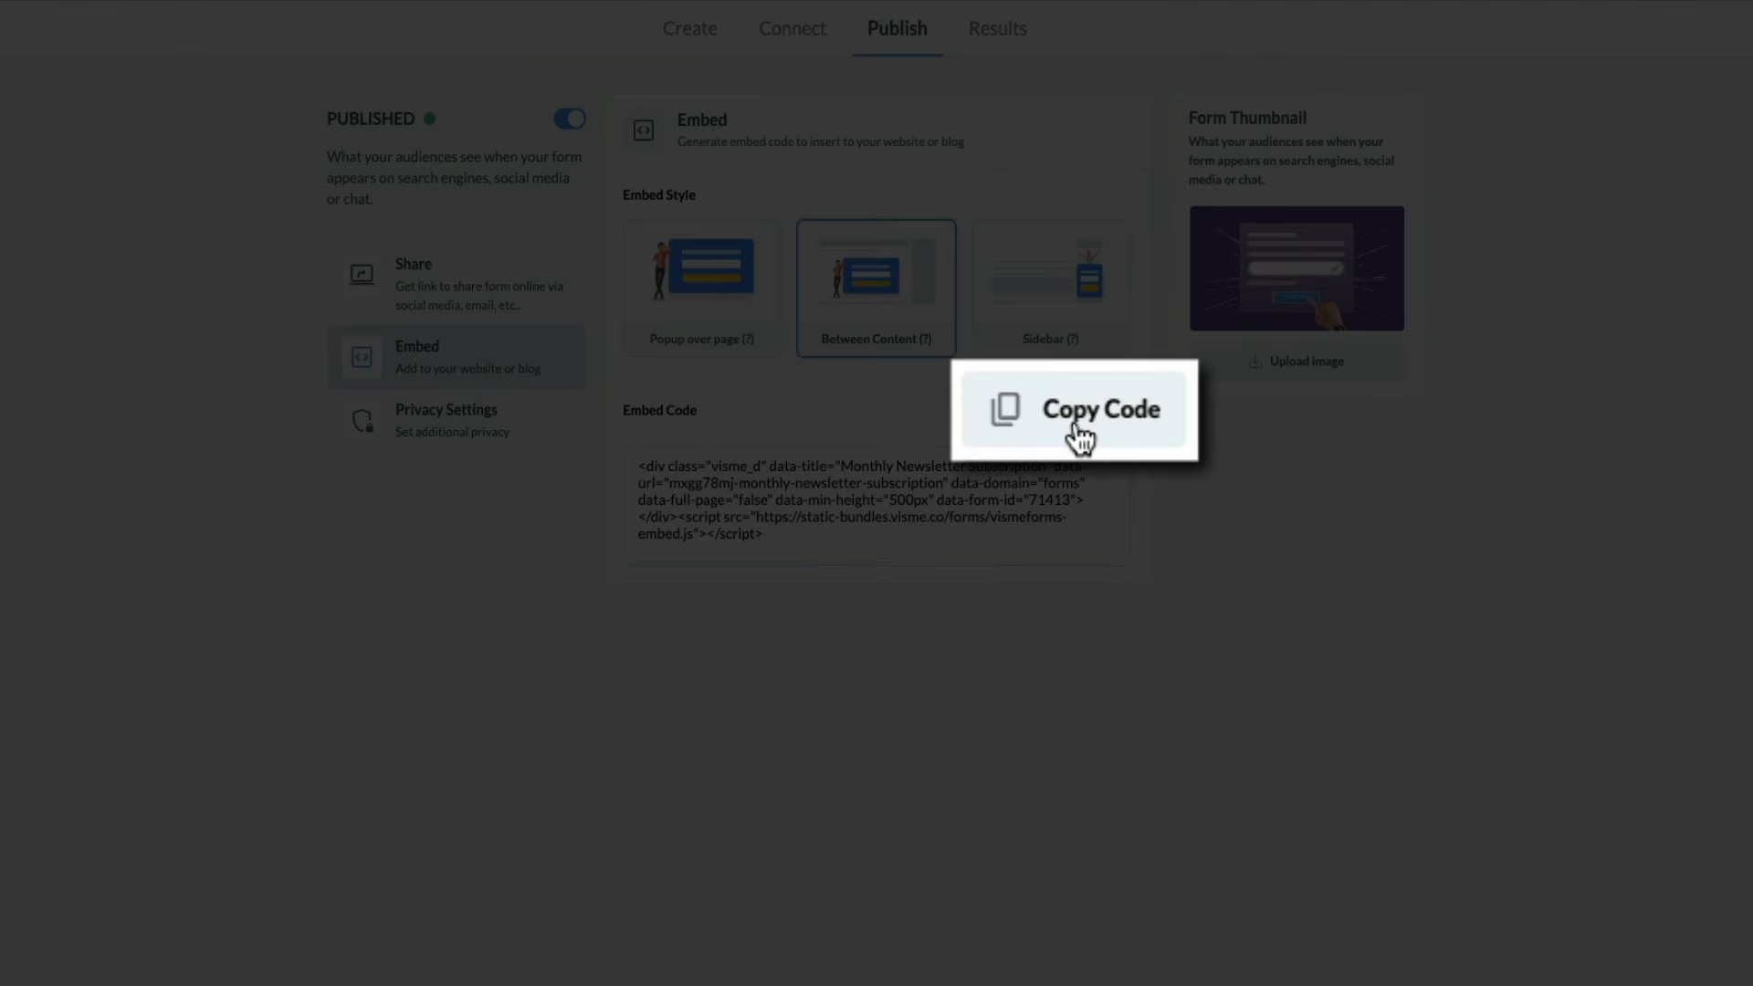
click(1075, 411)
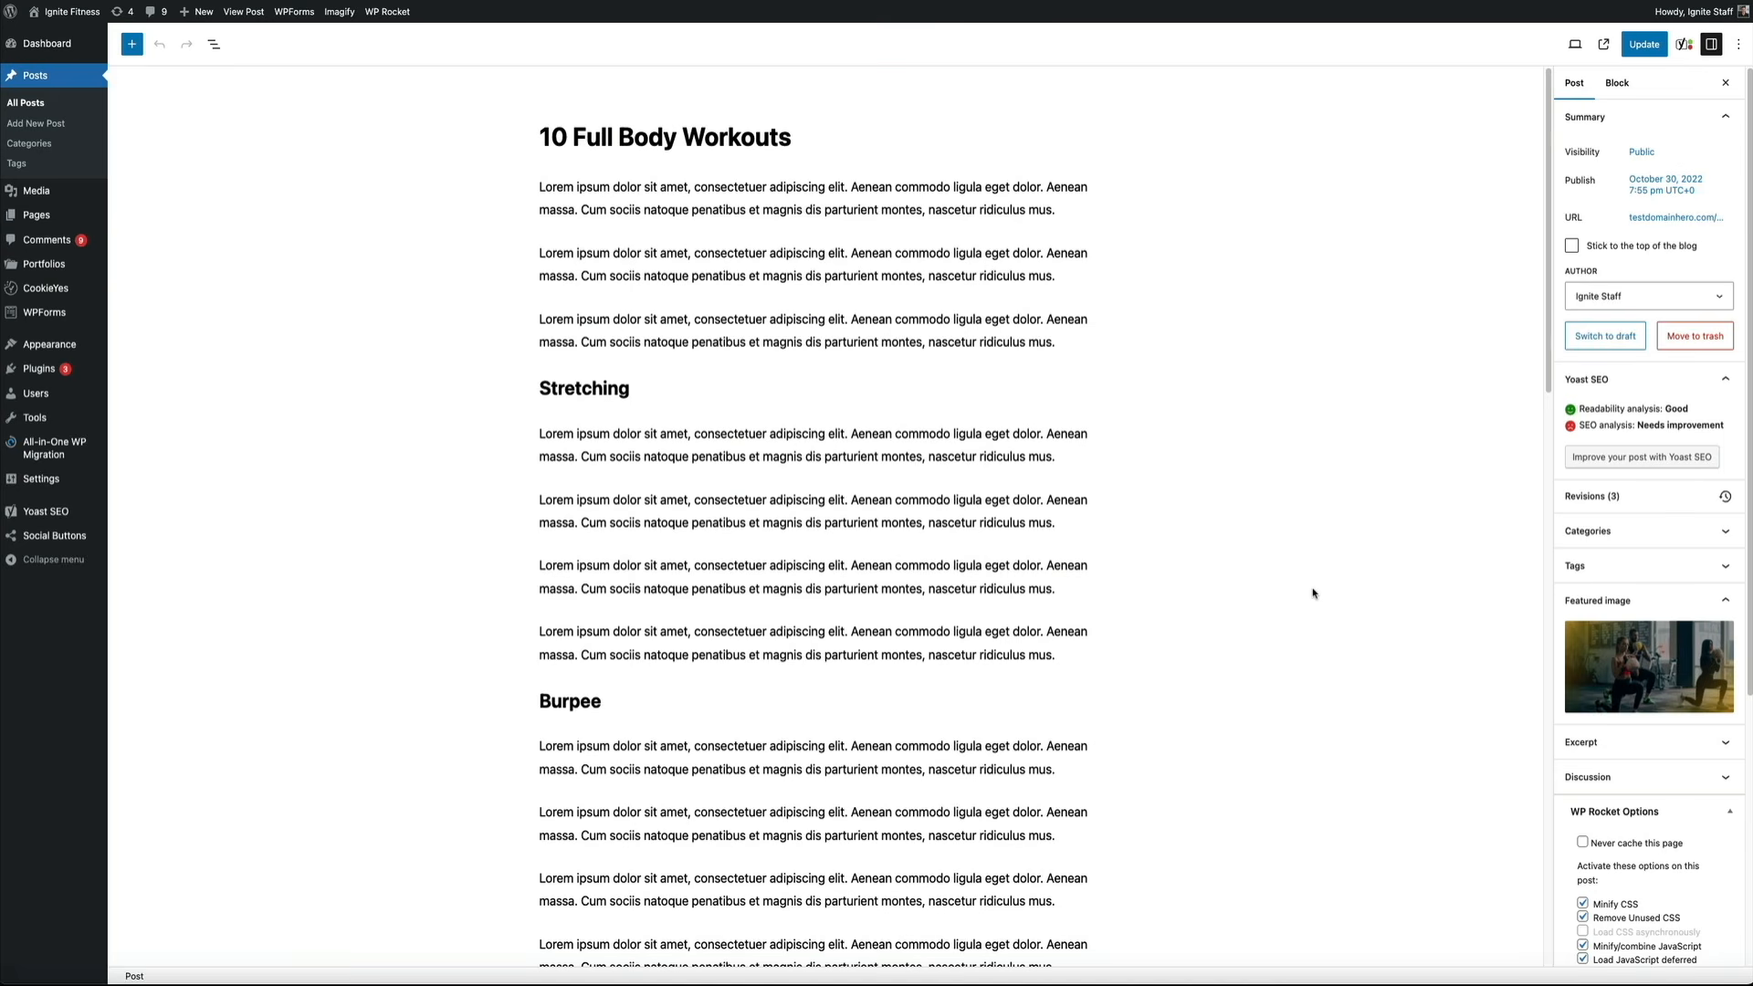
Insert a Custom HTML block after the second Stretching paragraph and paste the Visme embed code
click(1066, 522)
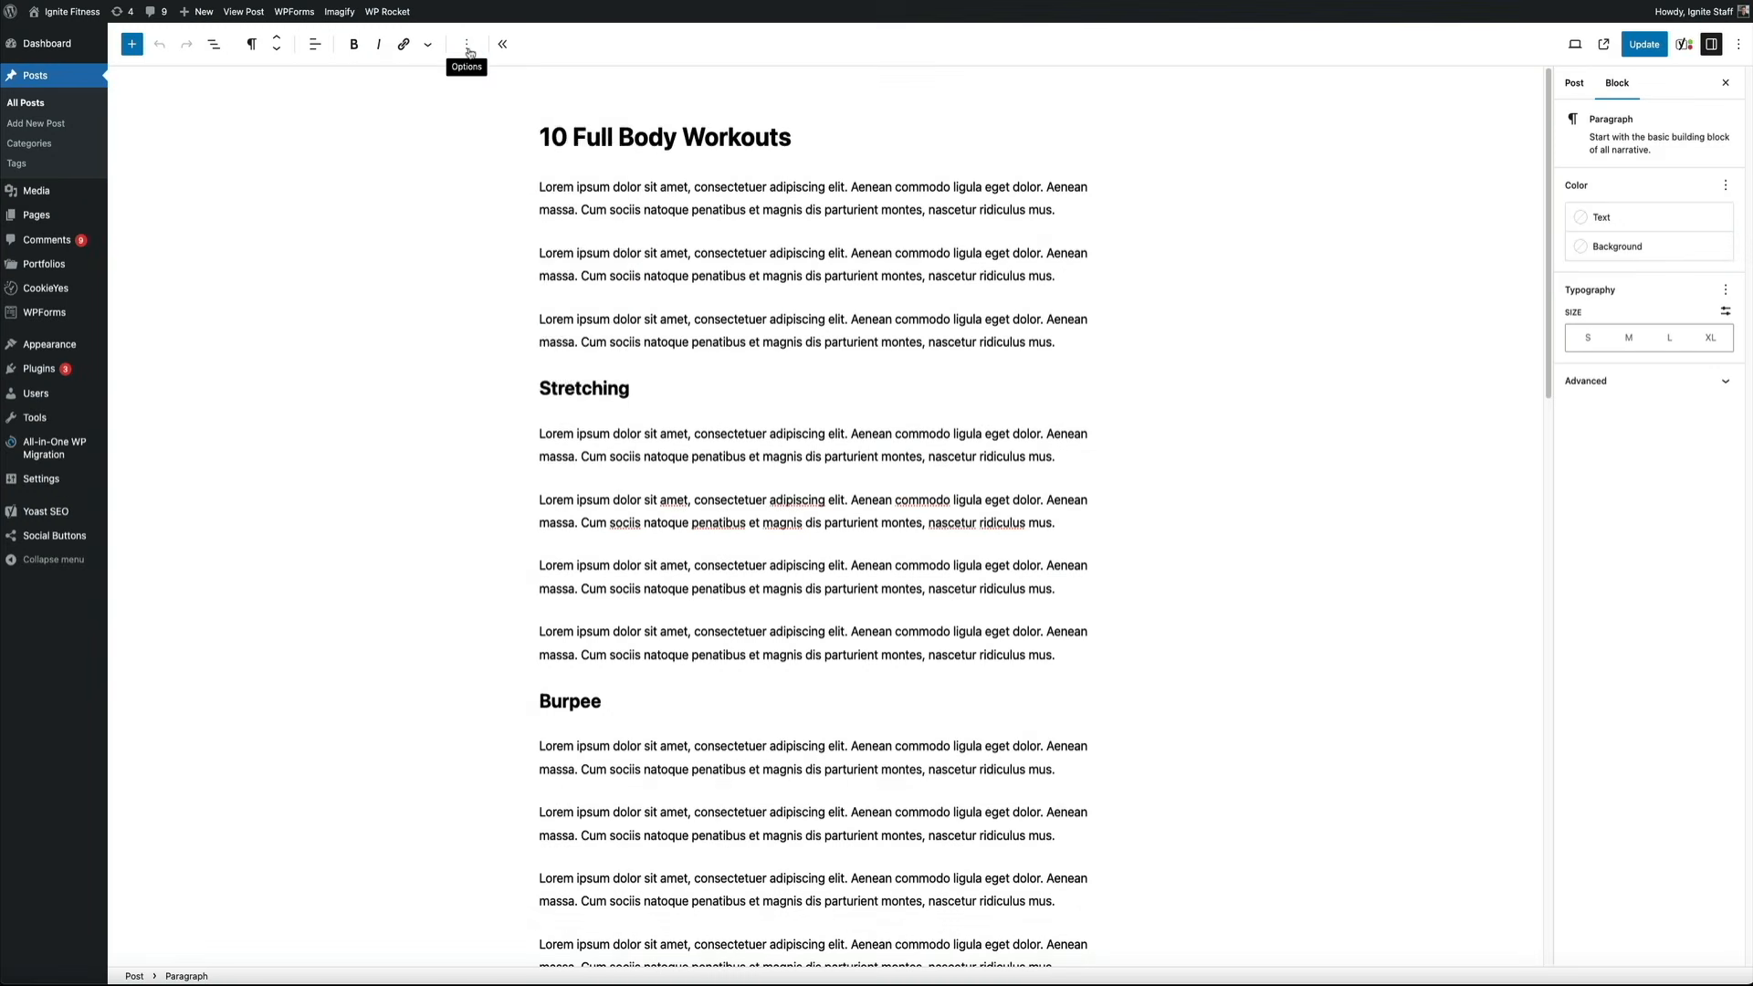
click(468, 50)
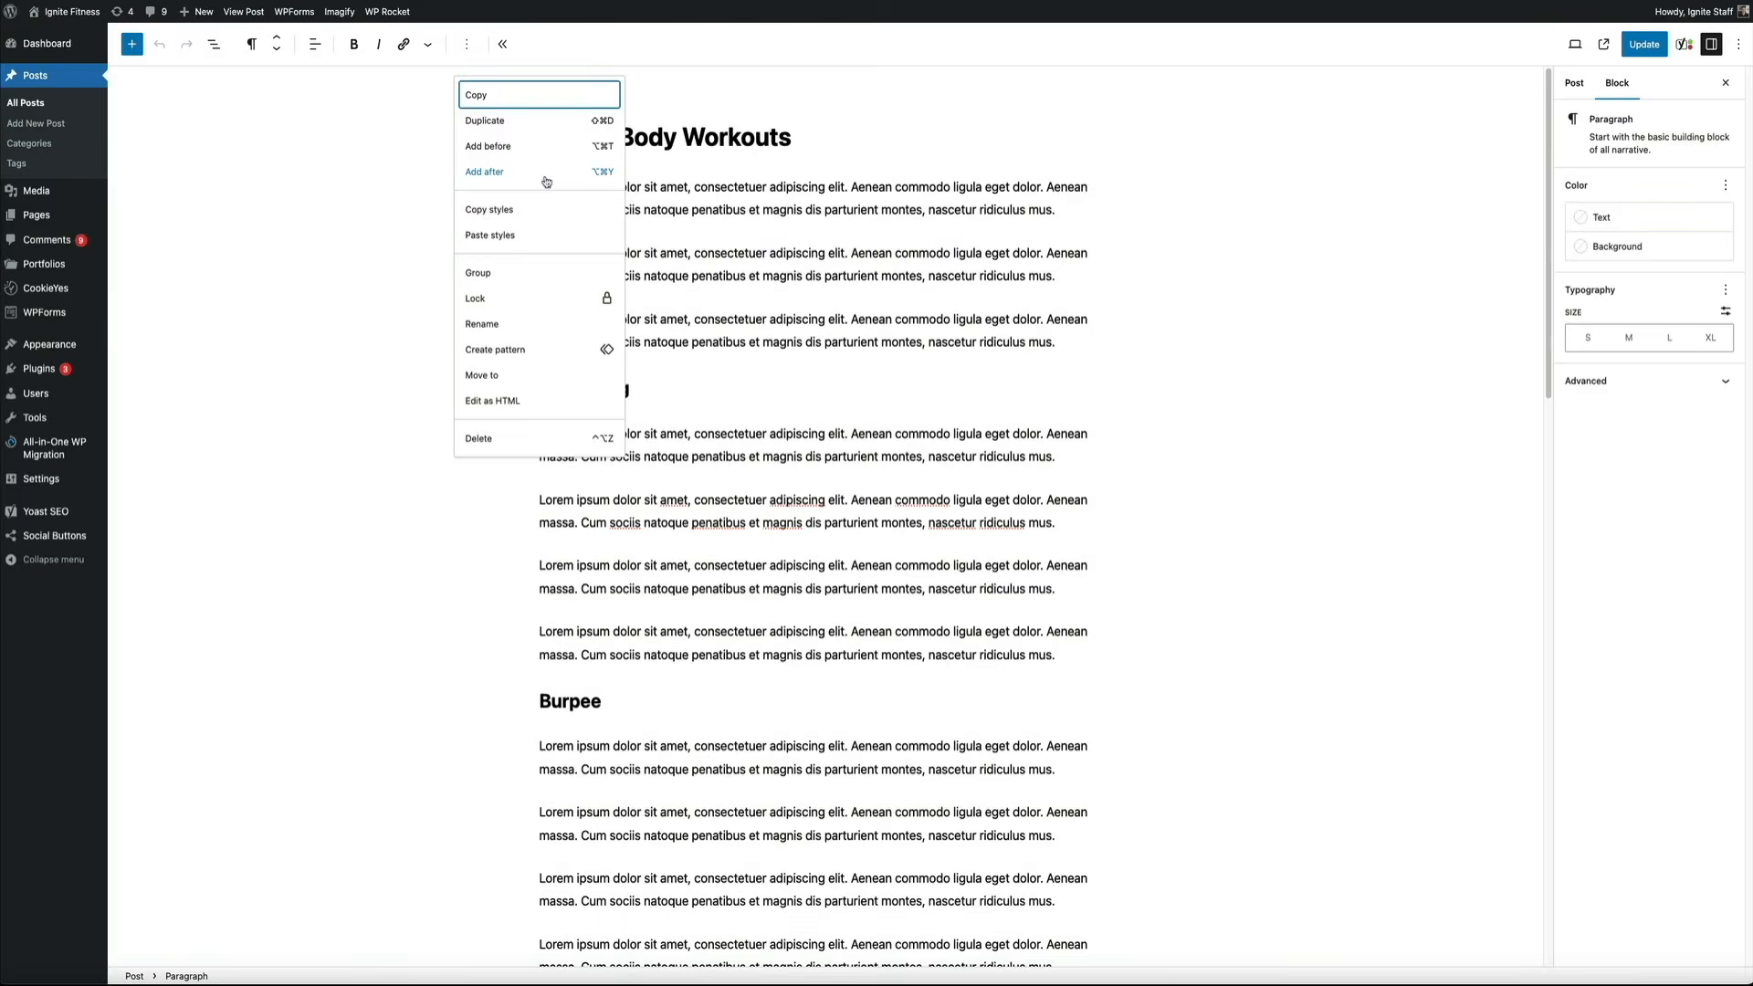
click(596, 171)
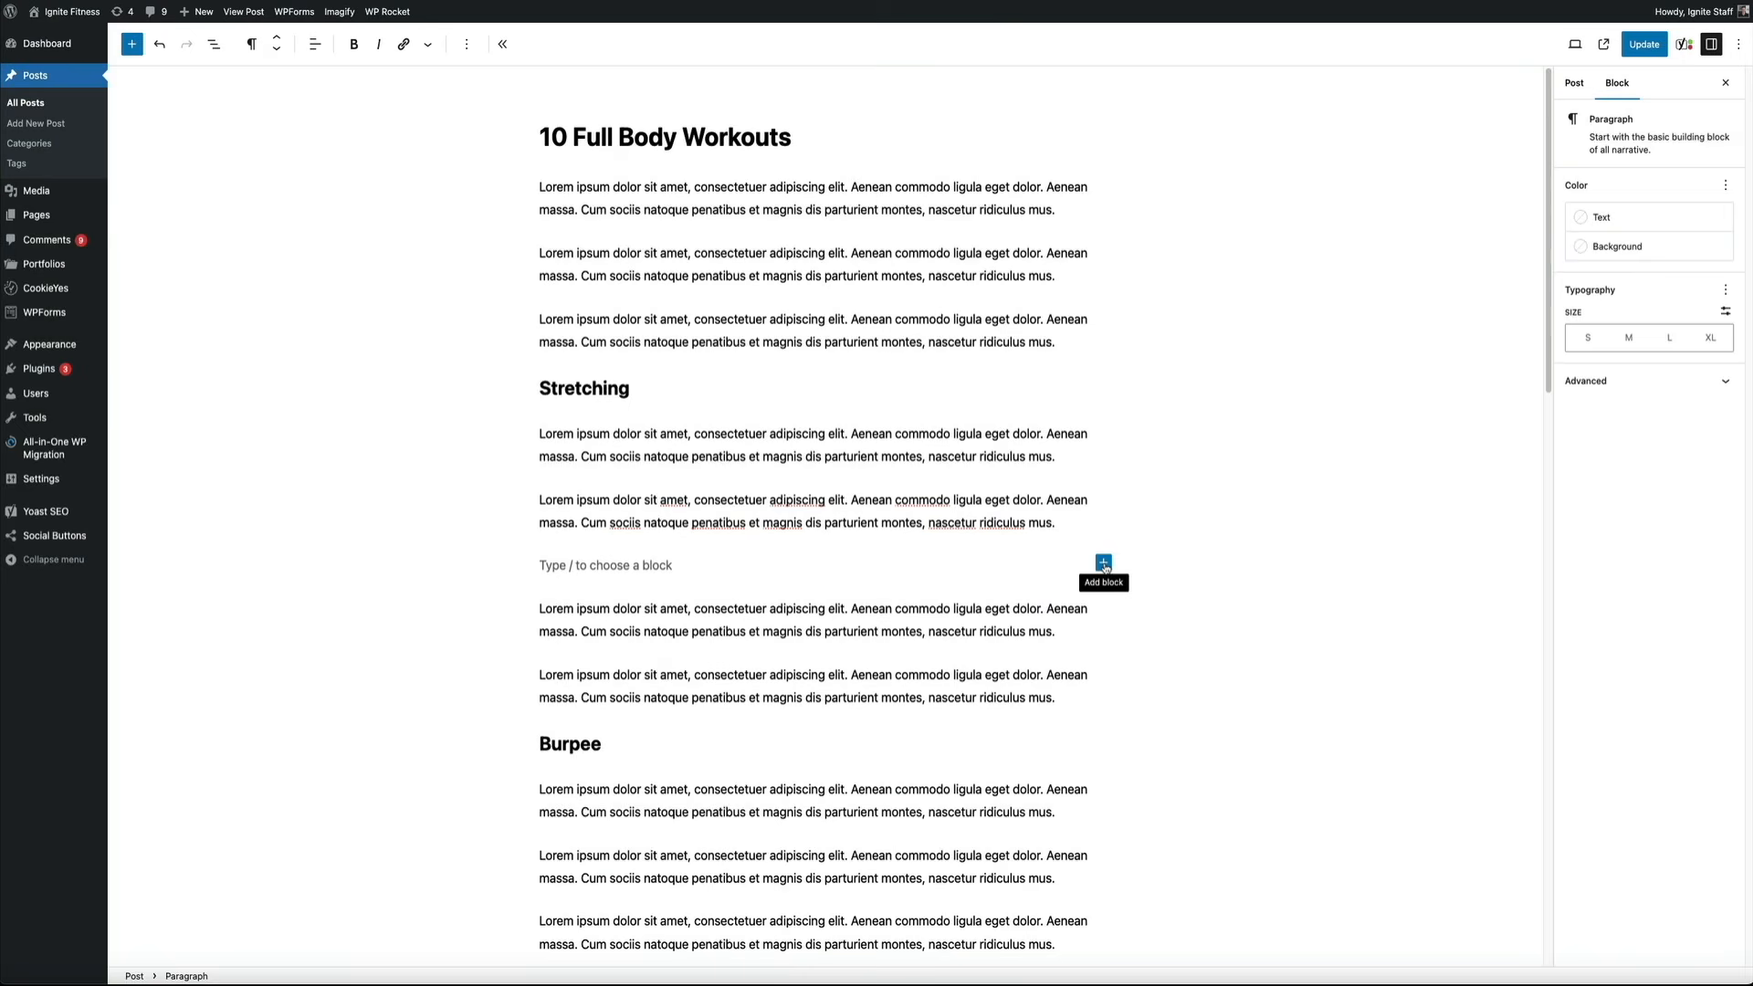
click(1104, 562)
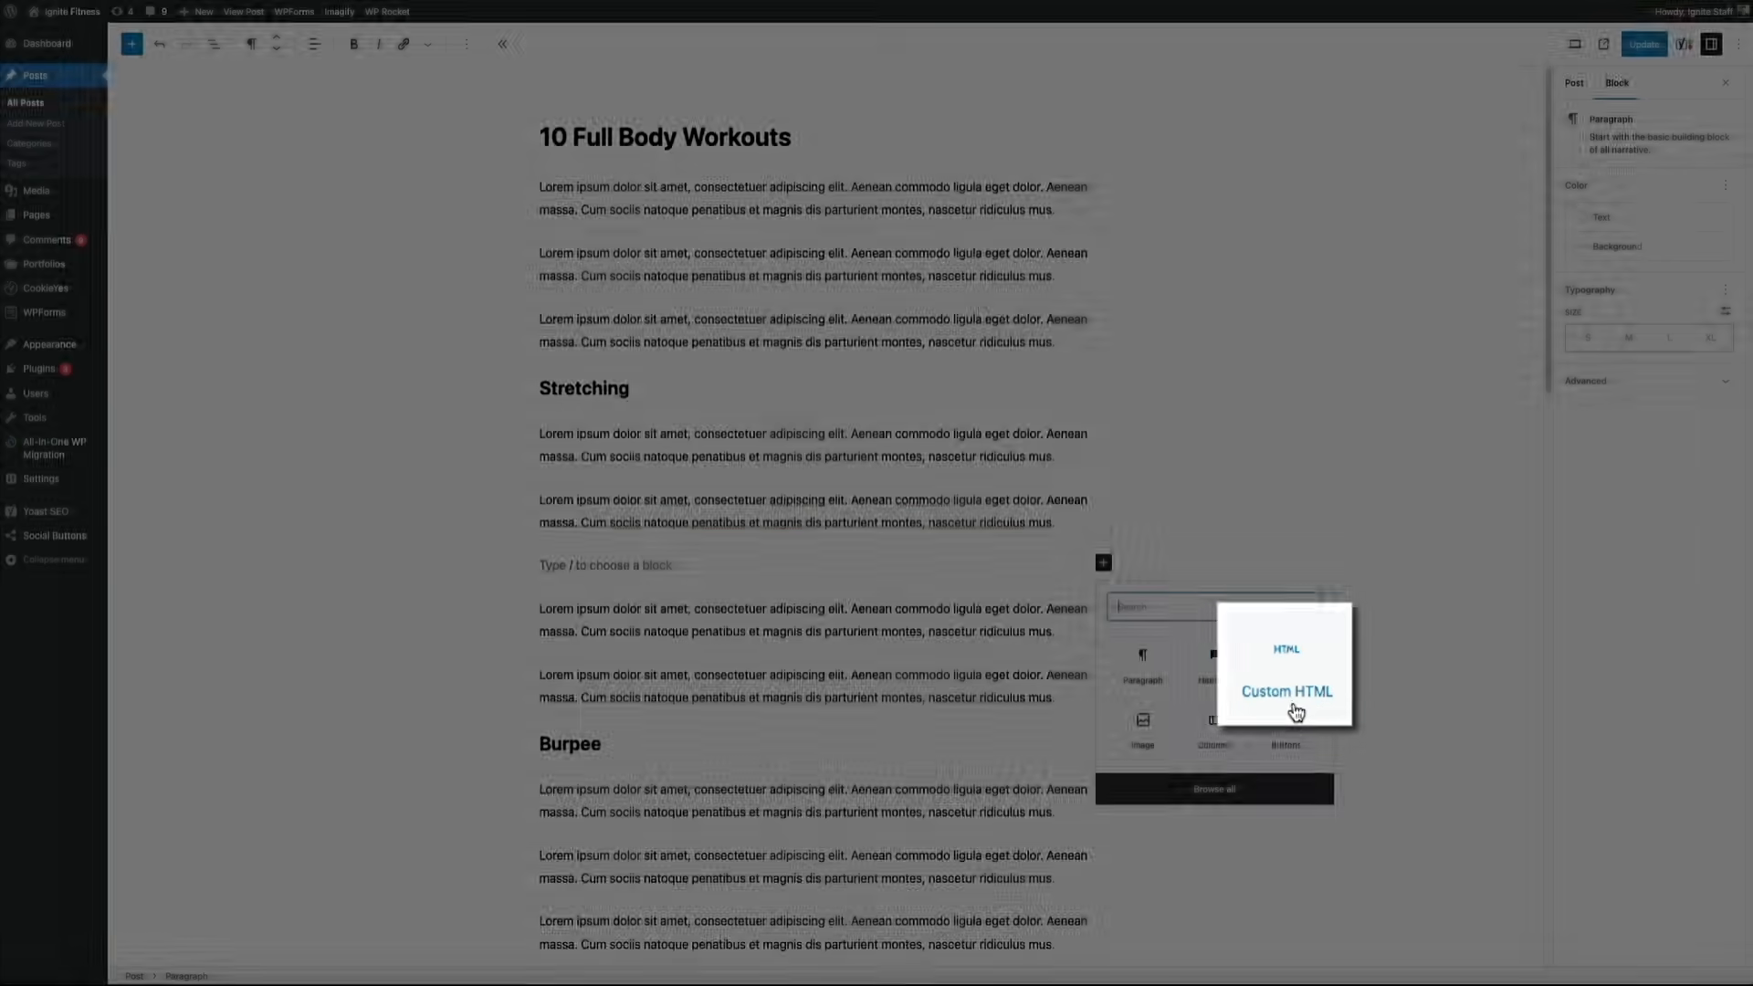
click(1290, 692)
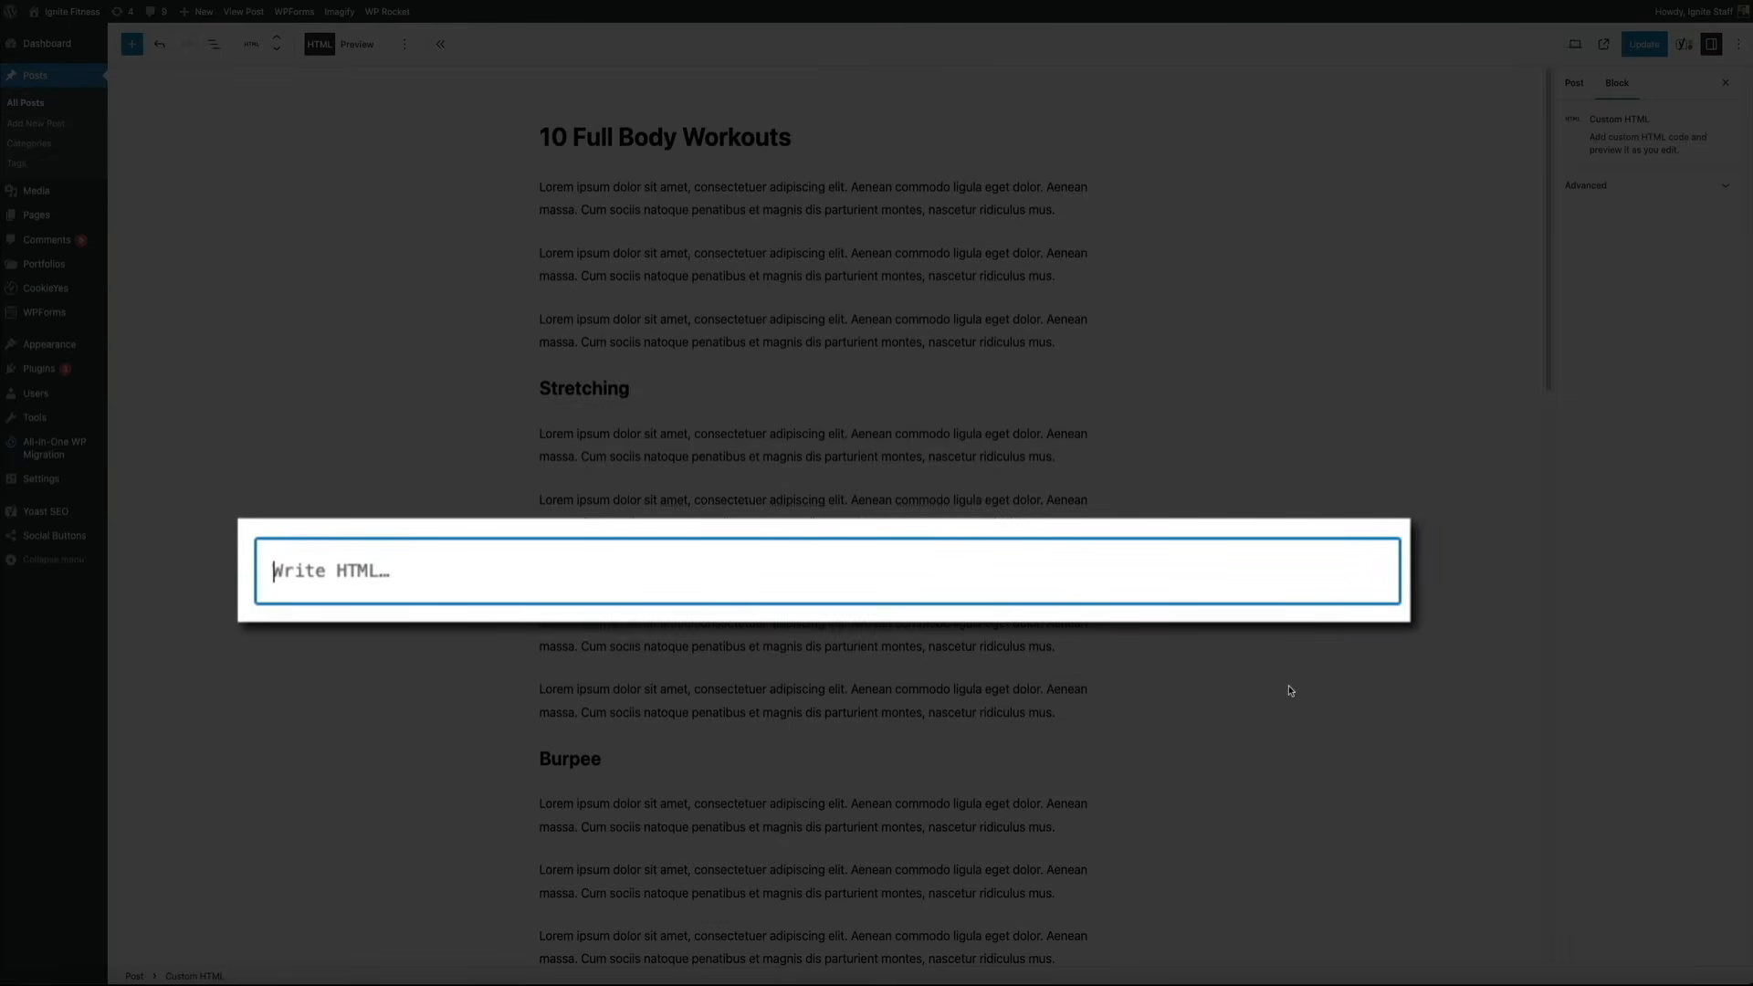
key(ctrl+v)
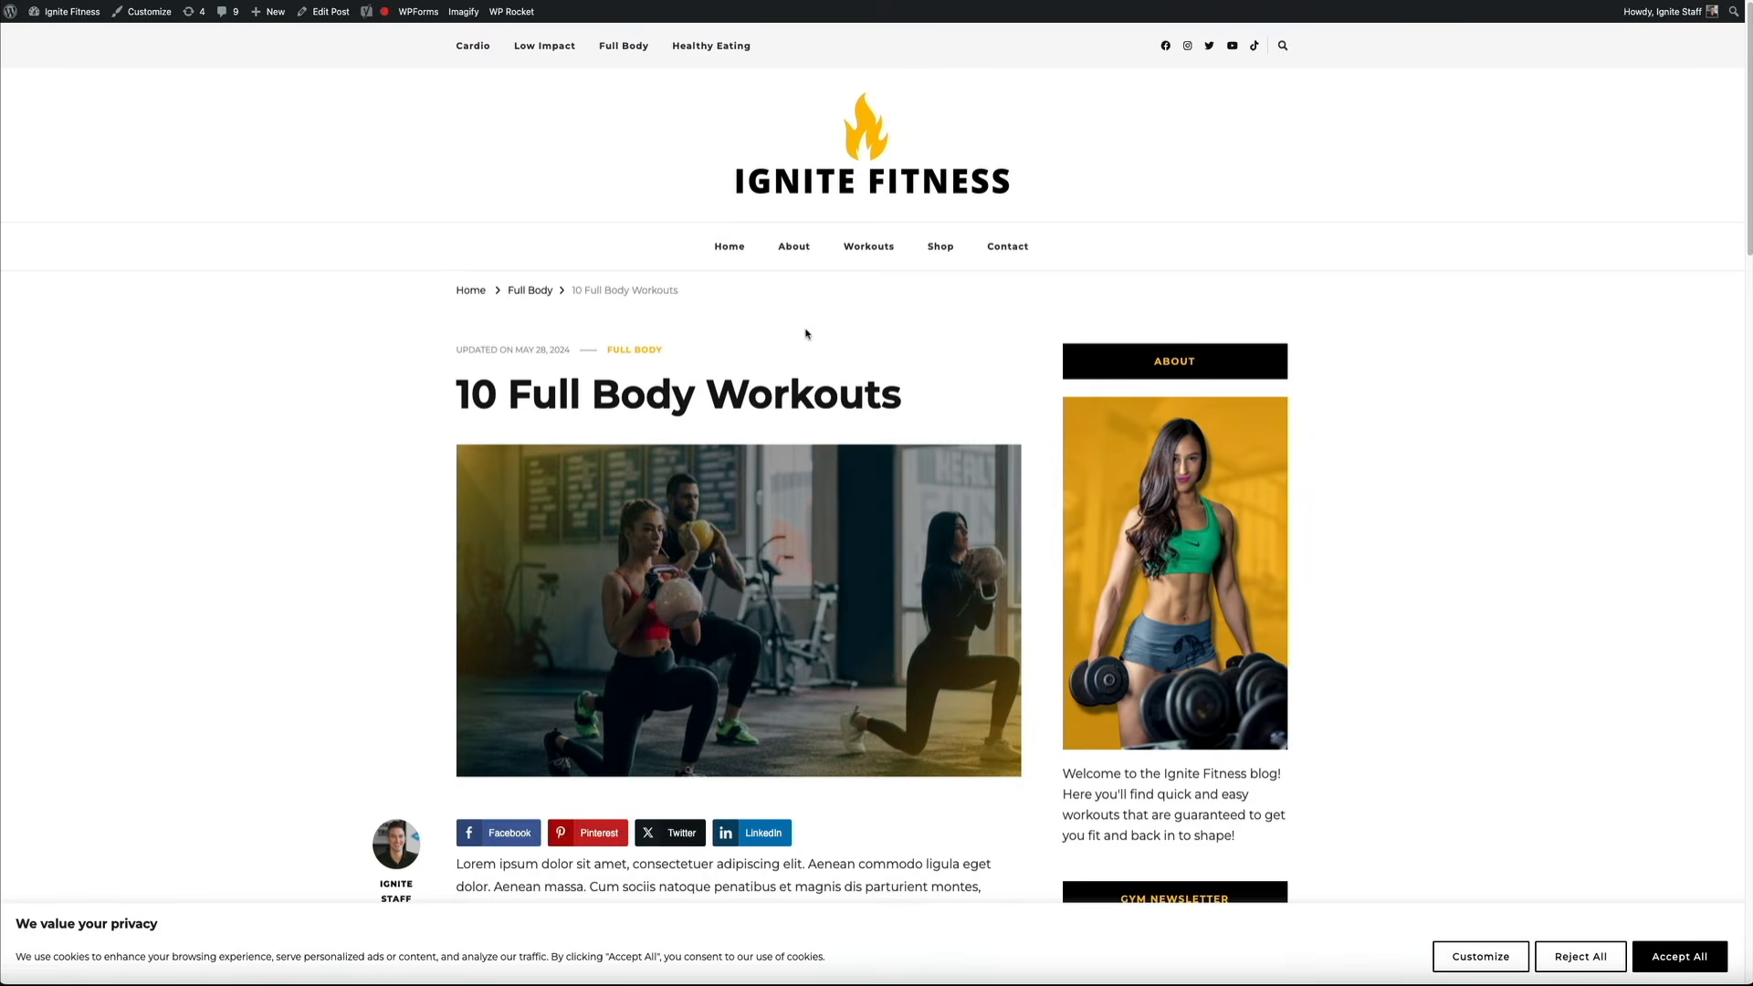
On the live post, submit an email address in the inline form to reach 'You're in!'
scroll(794, 324, down, 5)
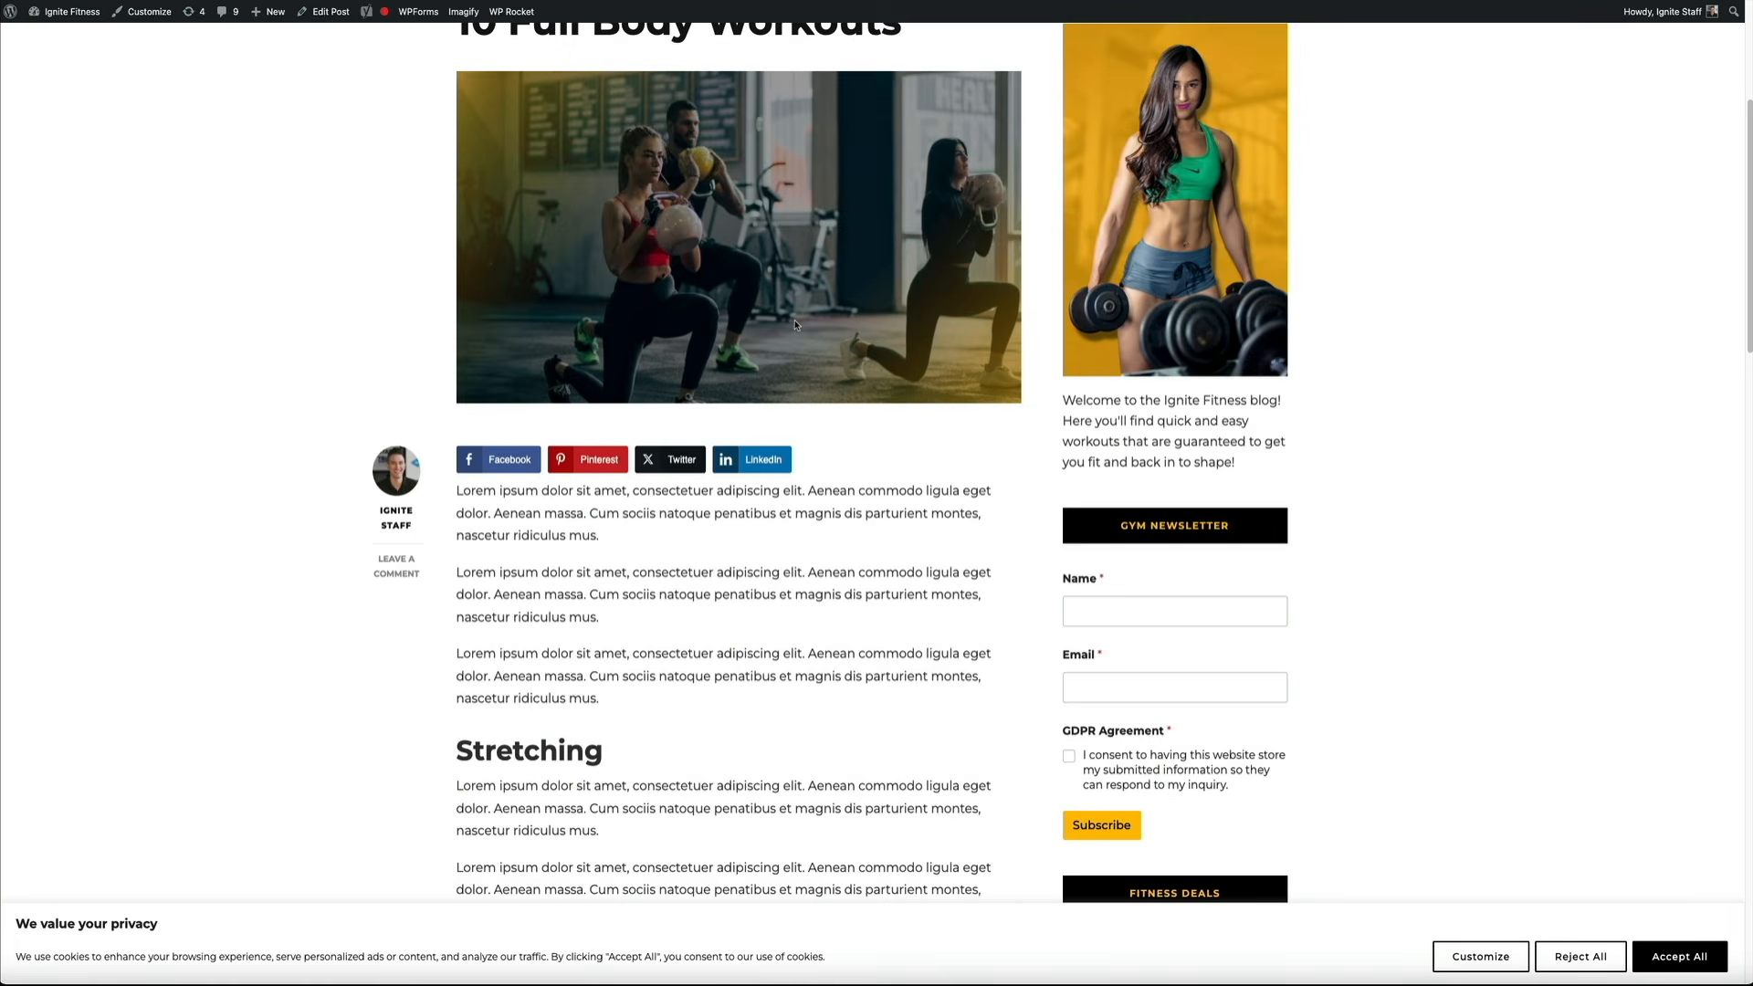
scroll(794, 324, down, 3)
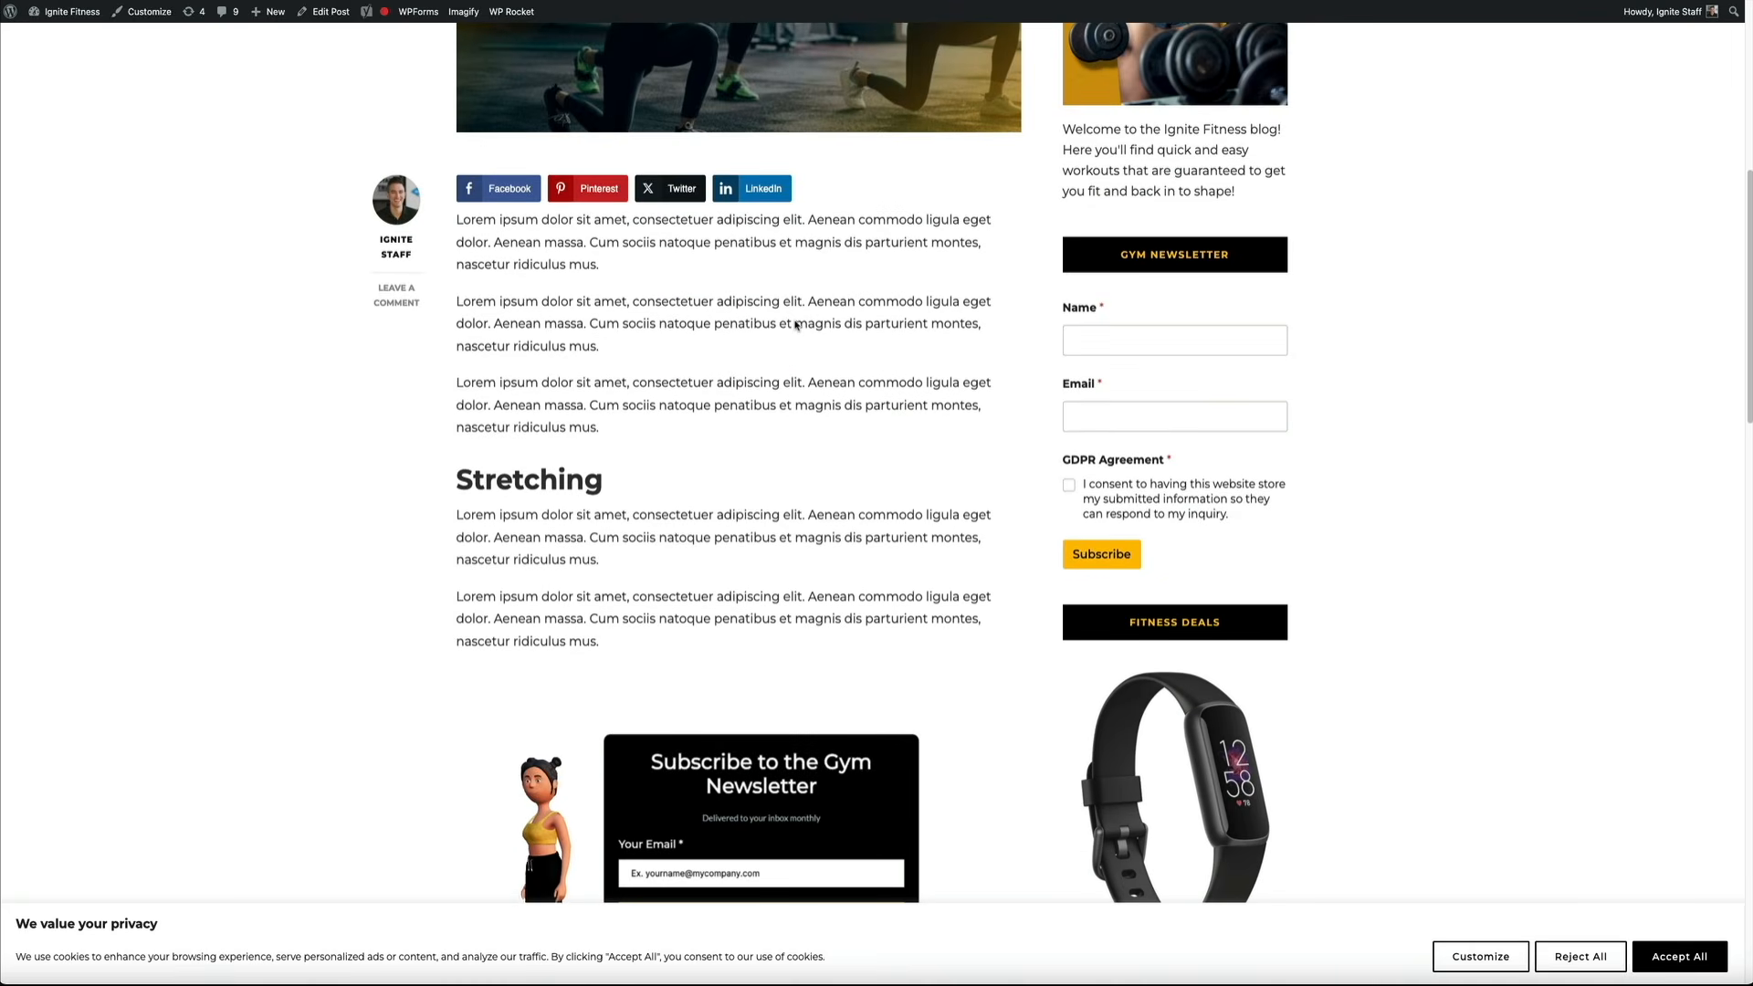
scroll(796, 324, down, 5)
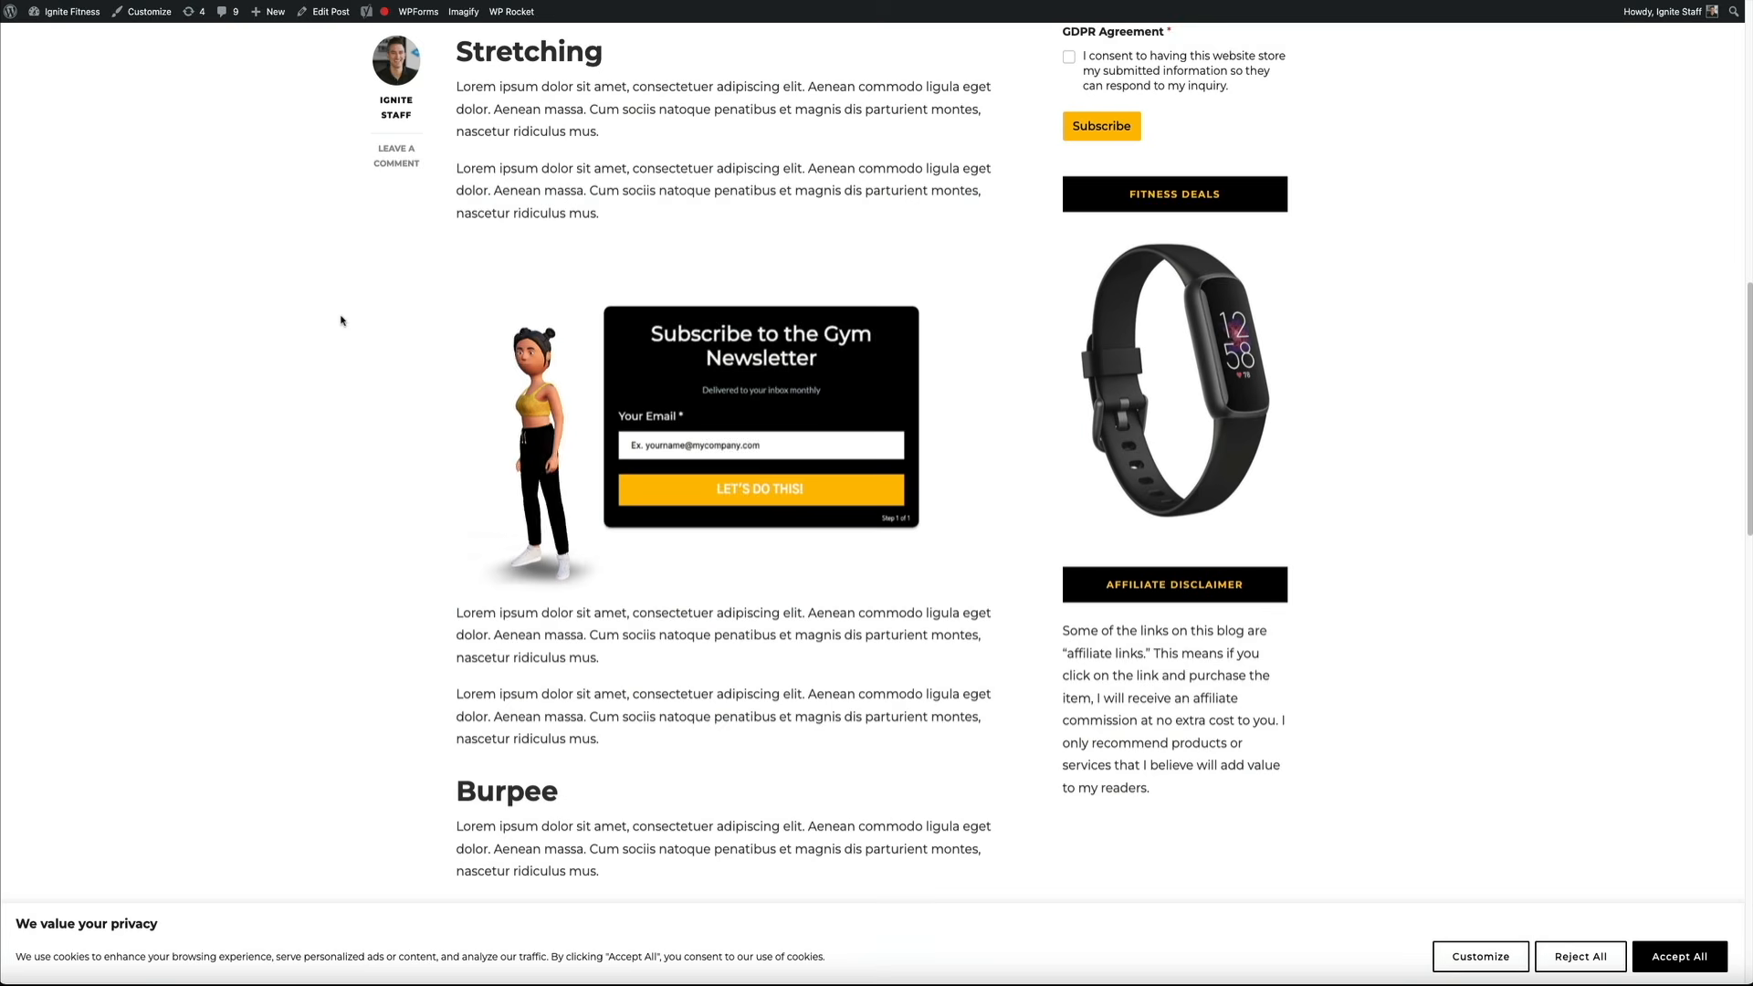
click(661, 437)
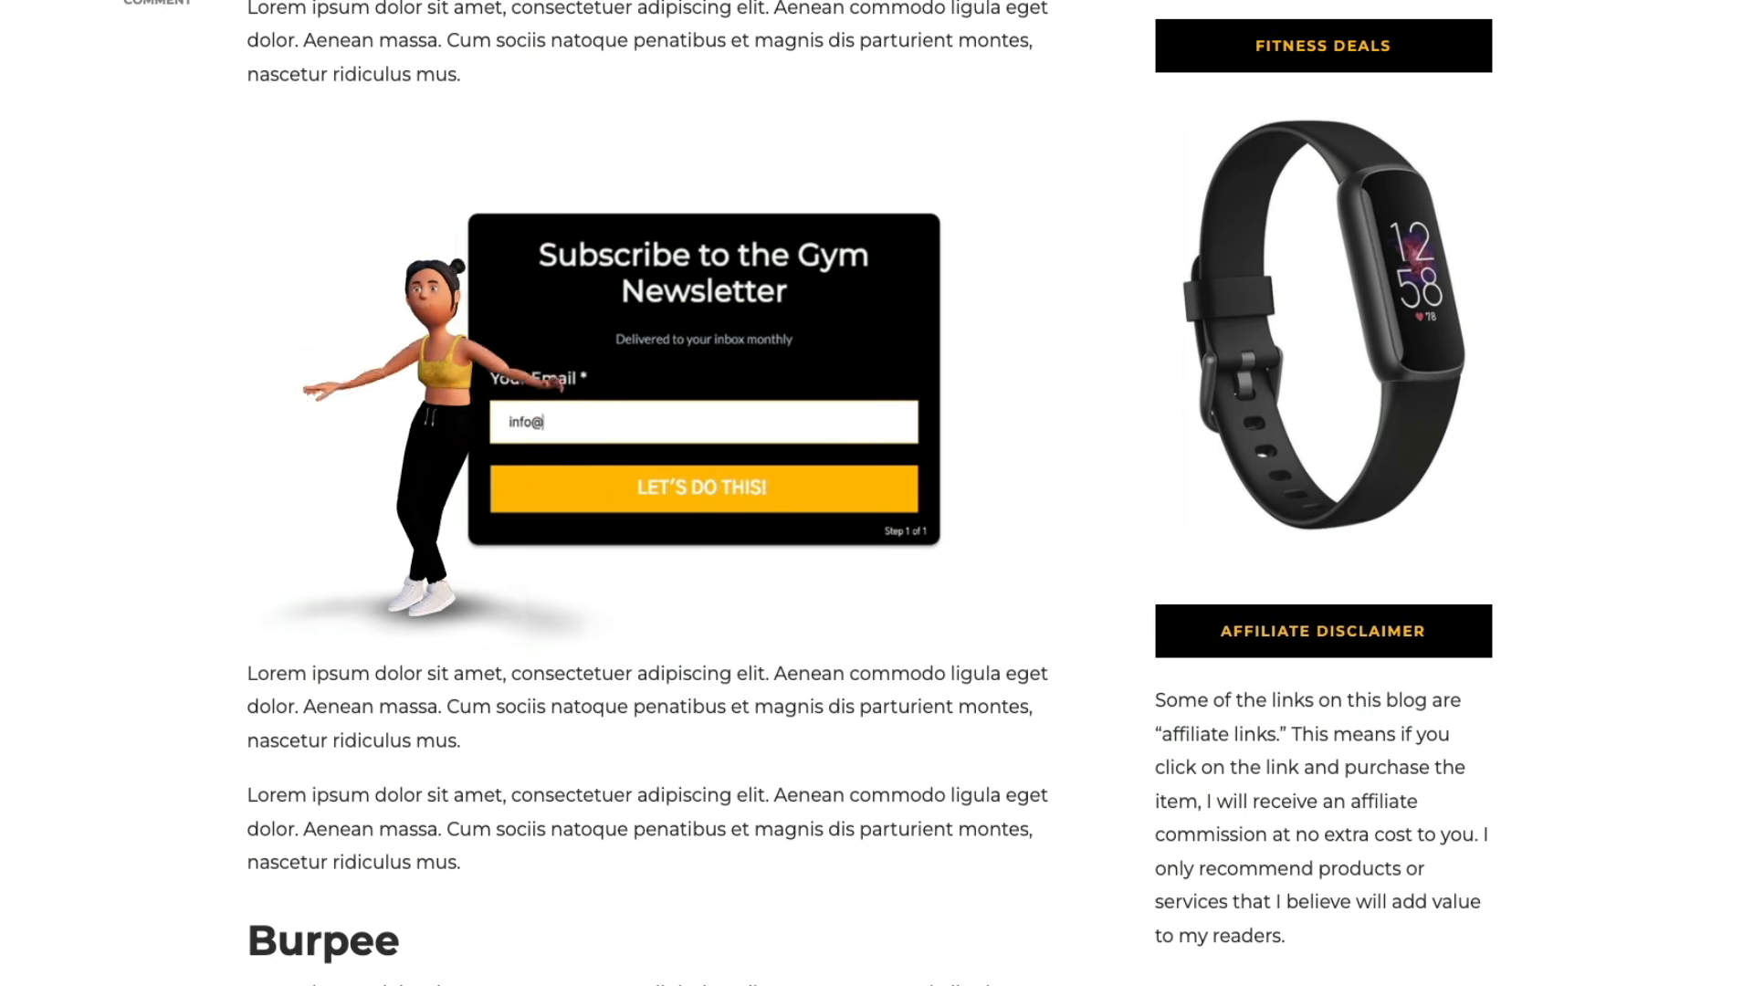
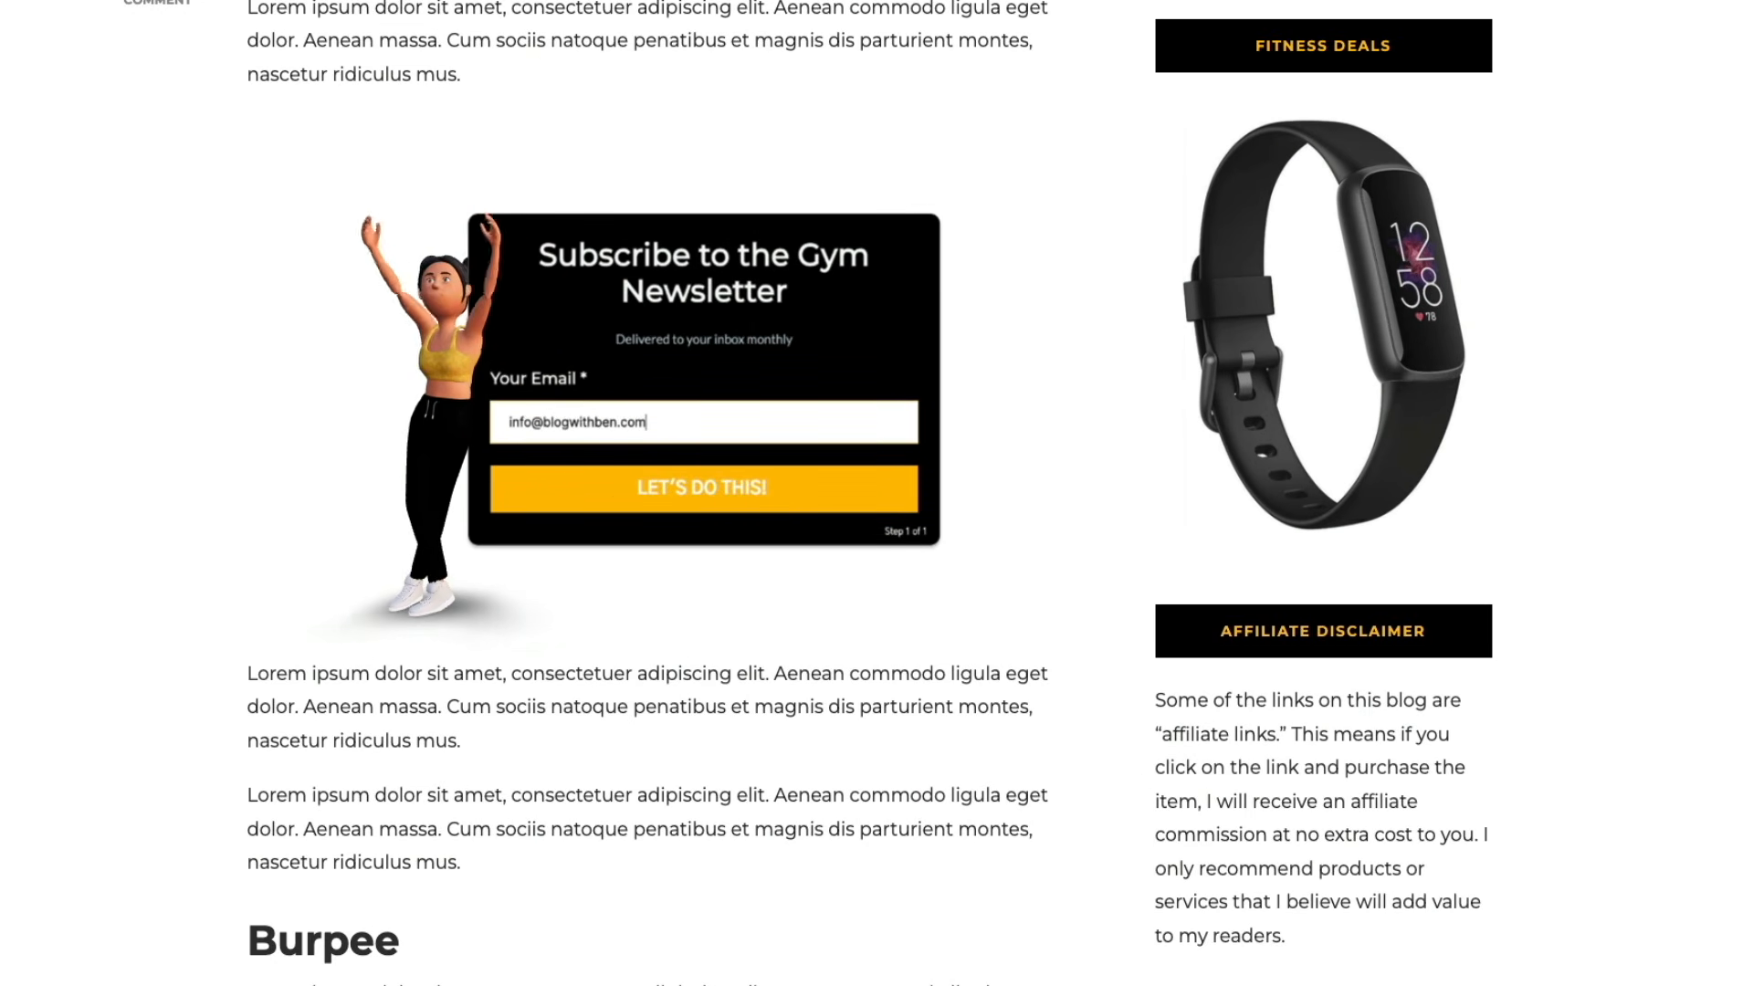
click(703, 505)
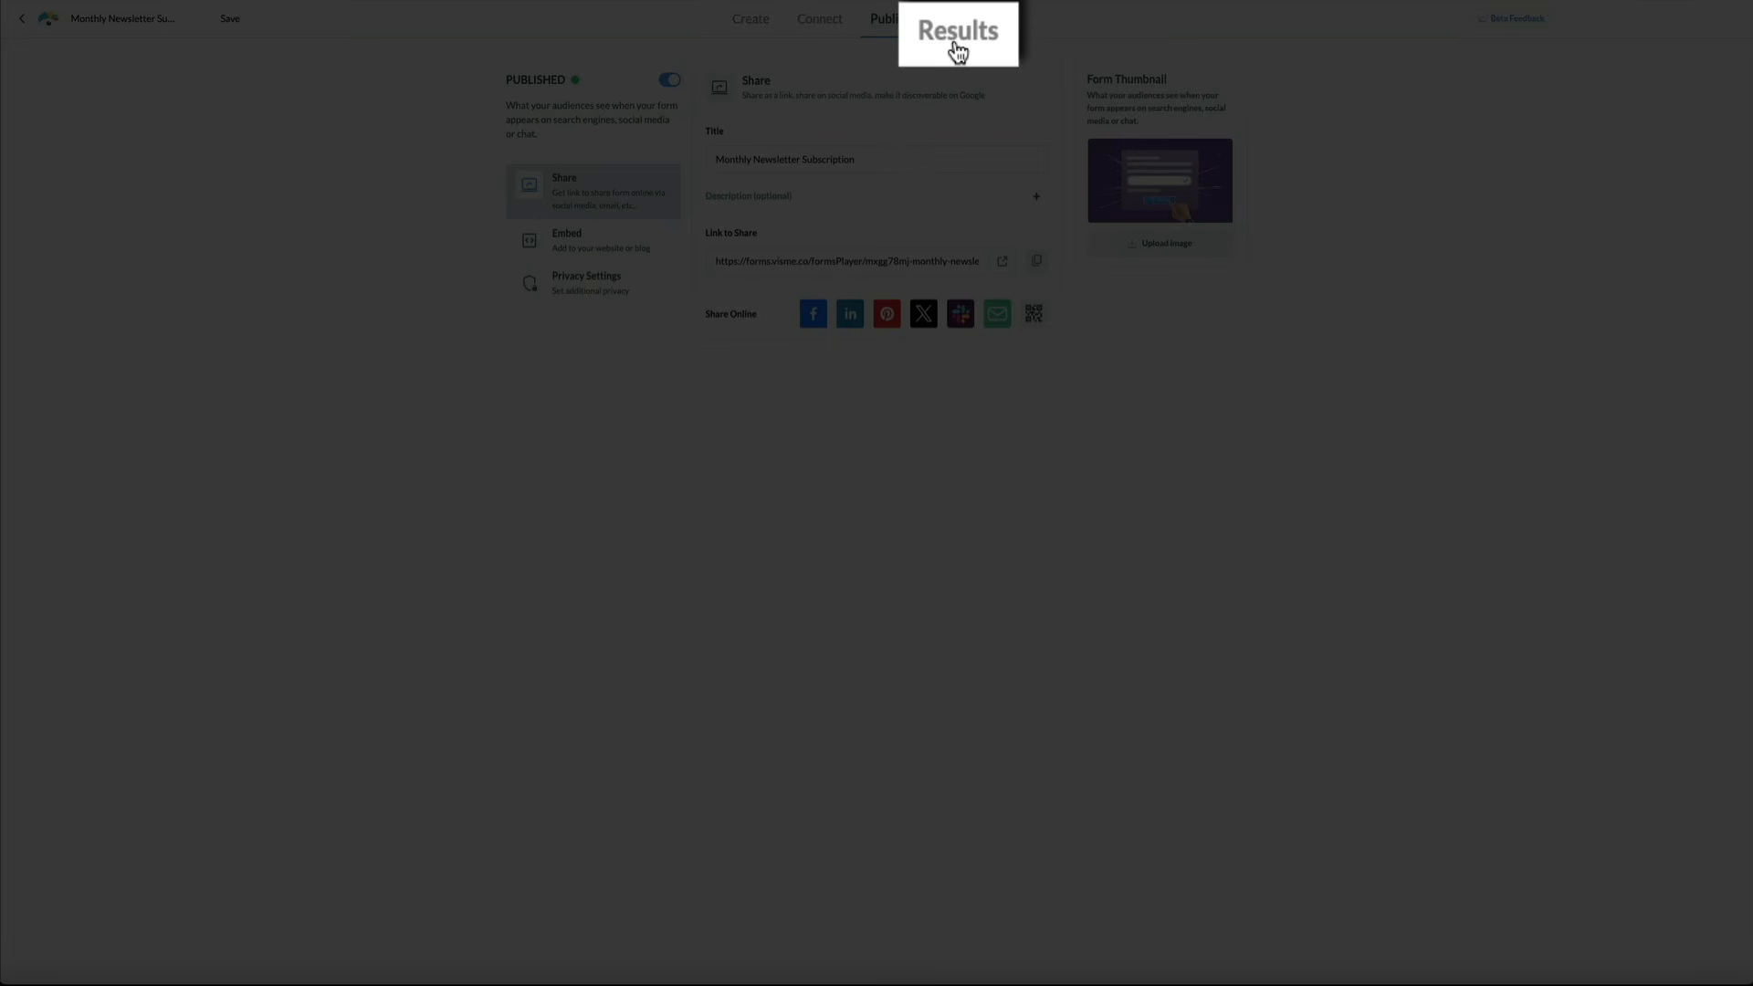
Choose the Sidebar embed style in Visme and copy the sidebar=true embed code
click(958, 20)
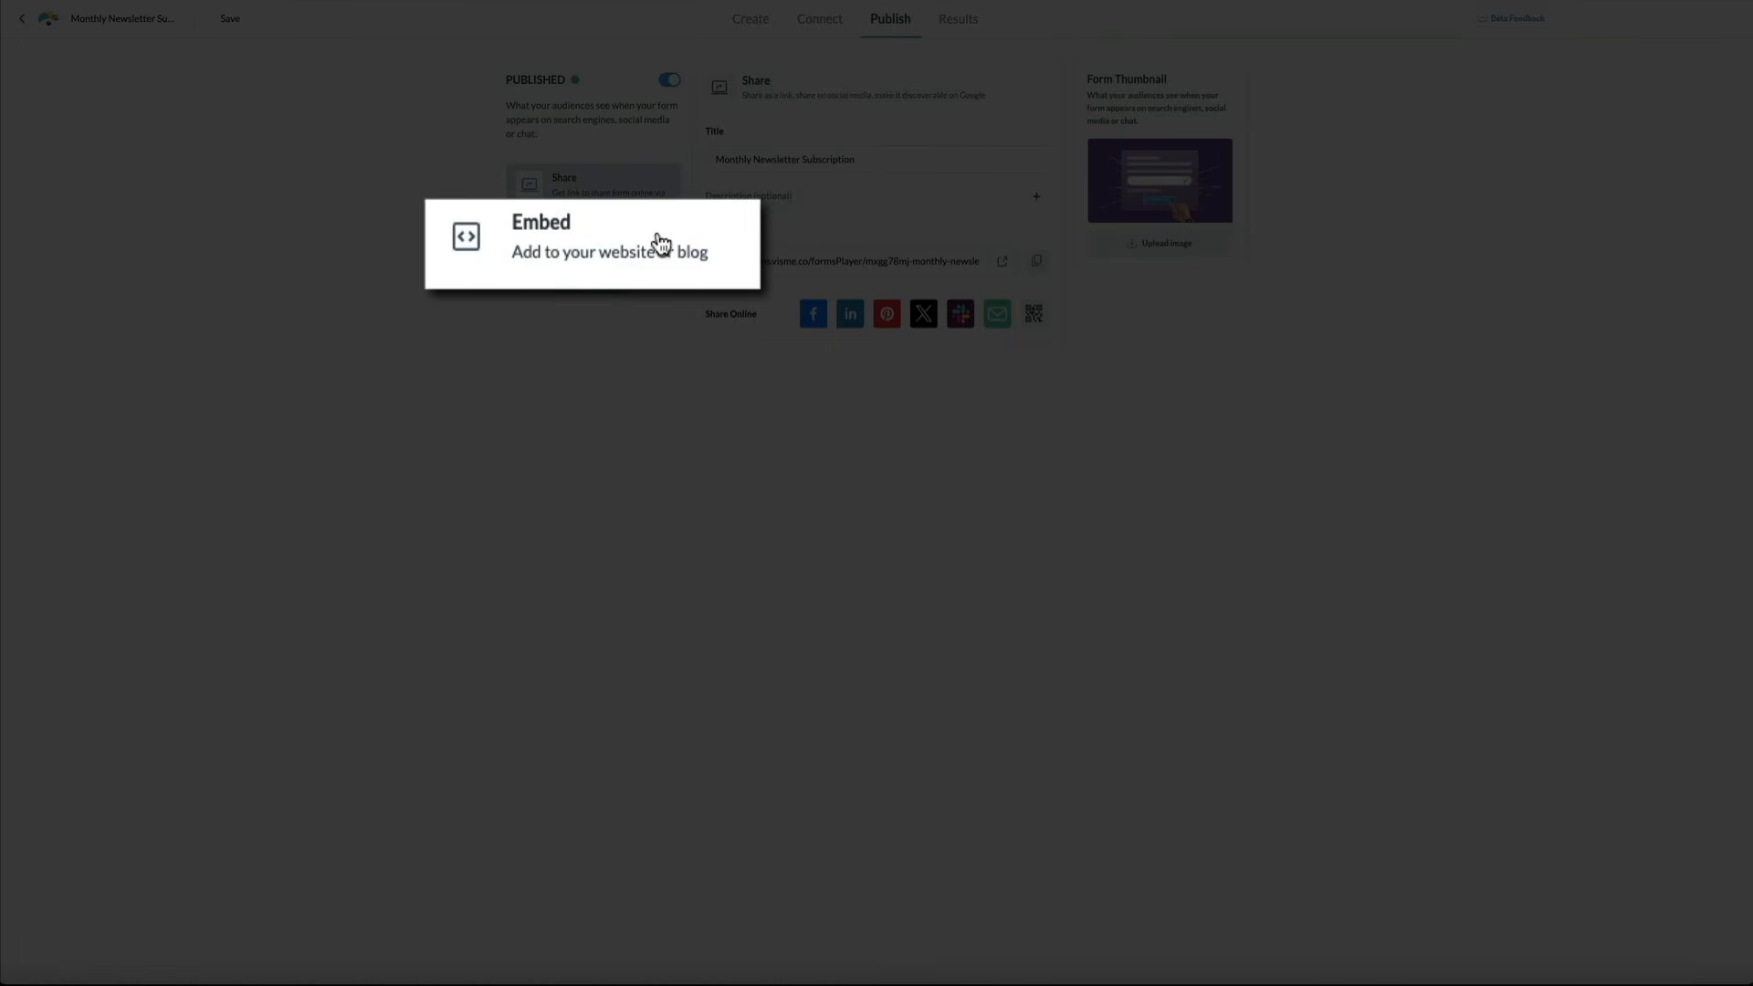
click(661, 245)
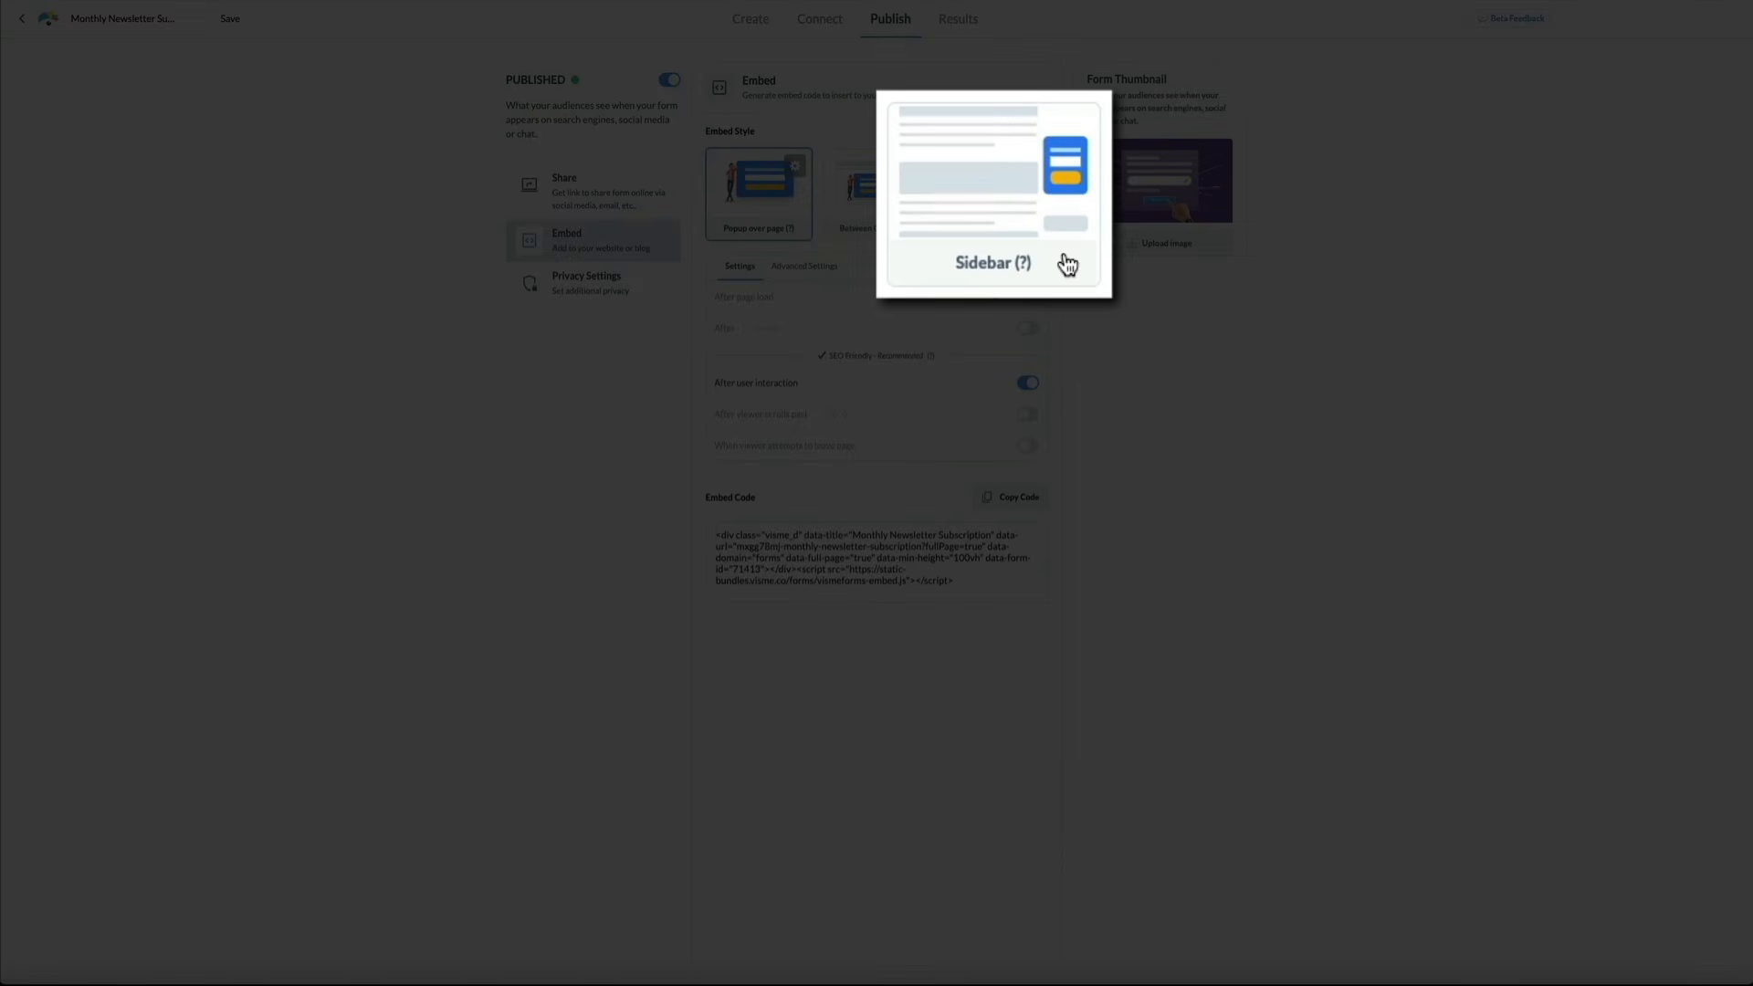
click(1023, 227)
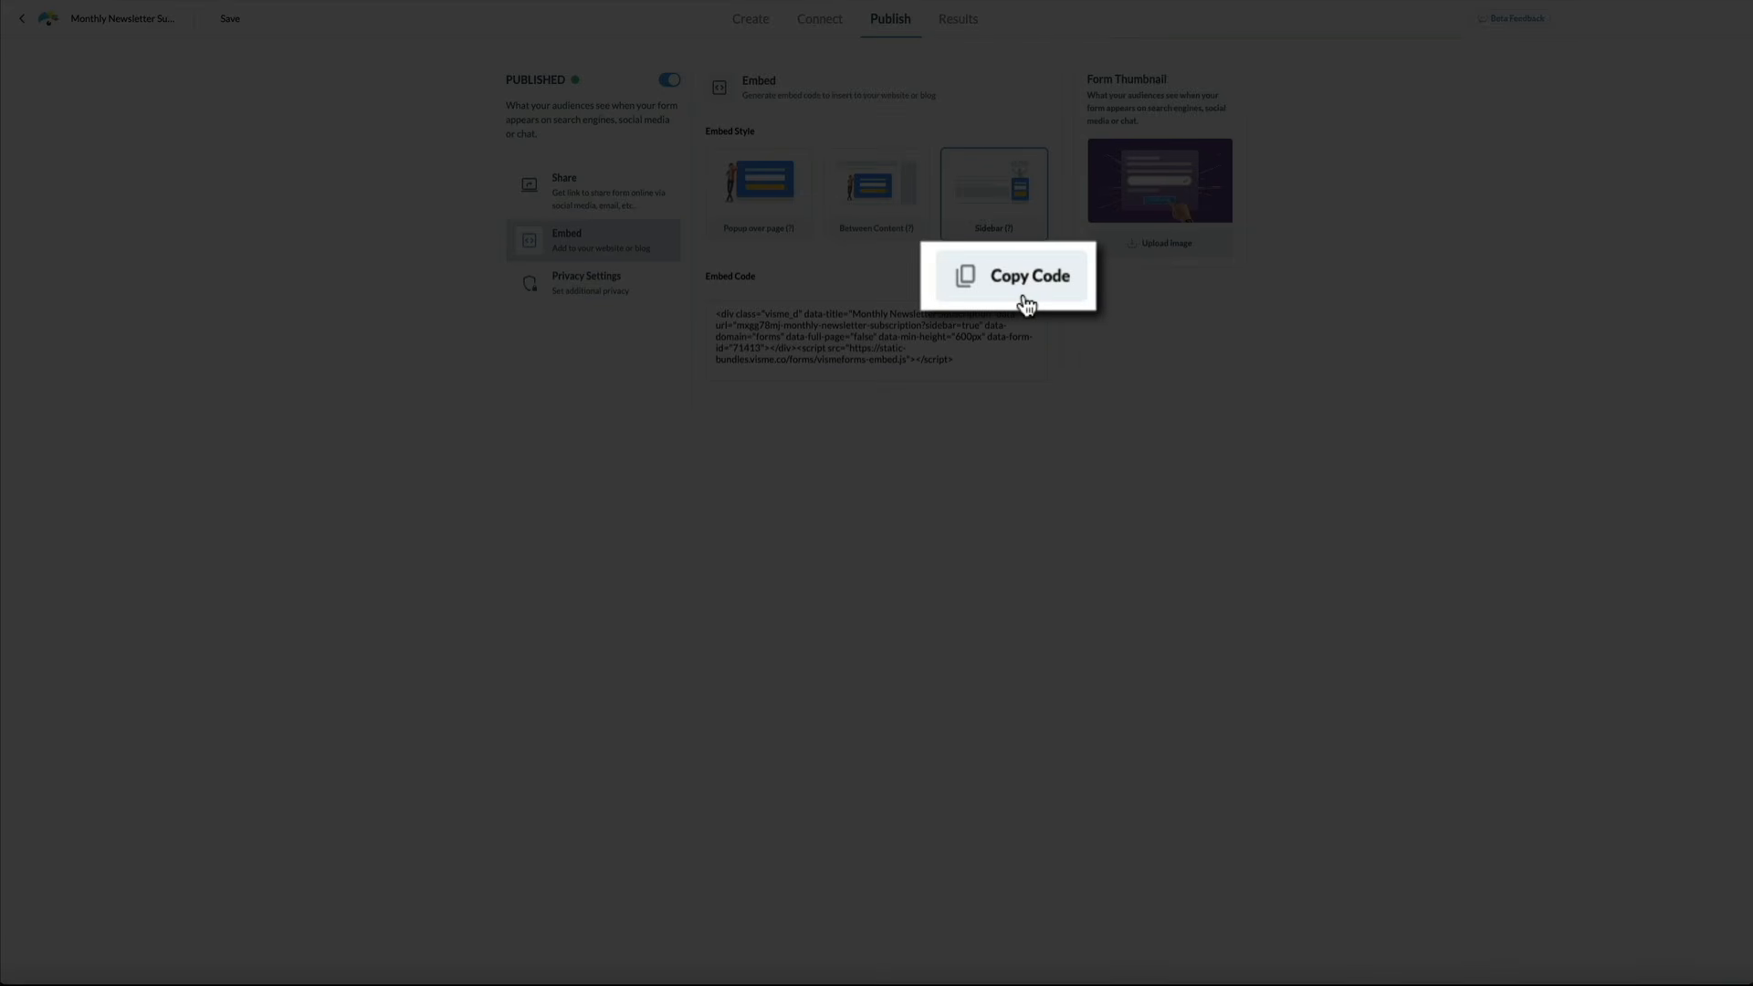
click(1026, 304)
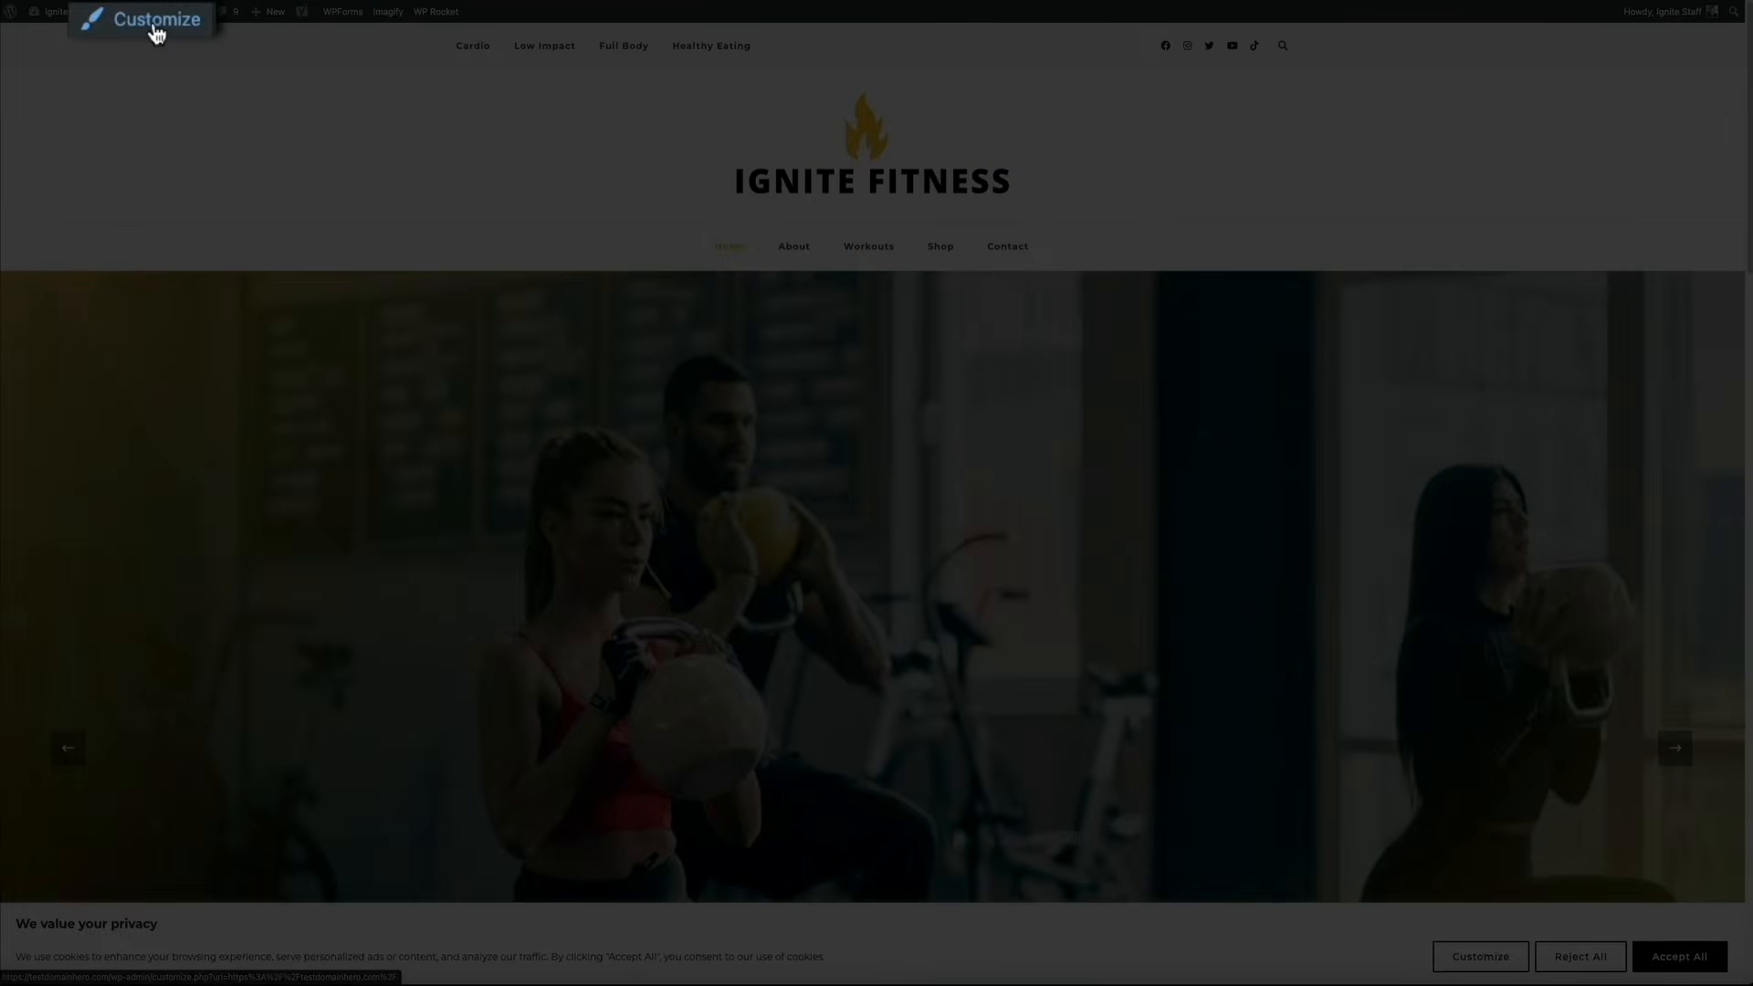
Open the Customizer's Widgets panel and select the Sidebar widget area
click(151, 13)
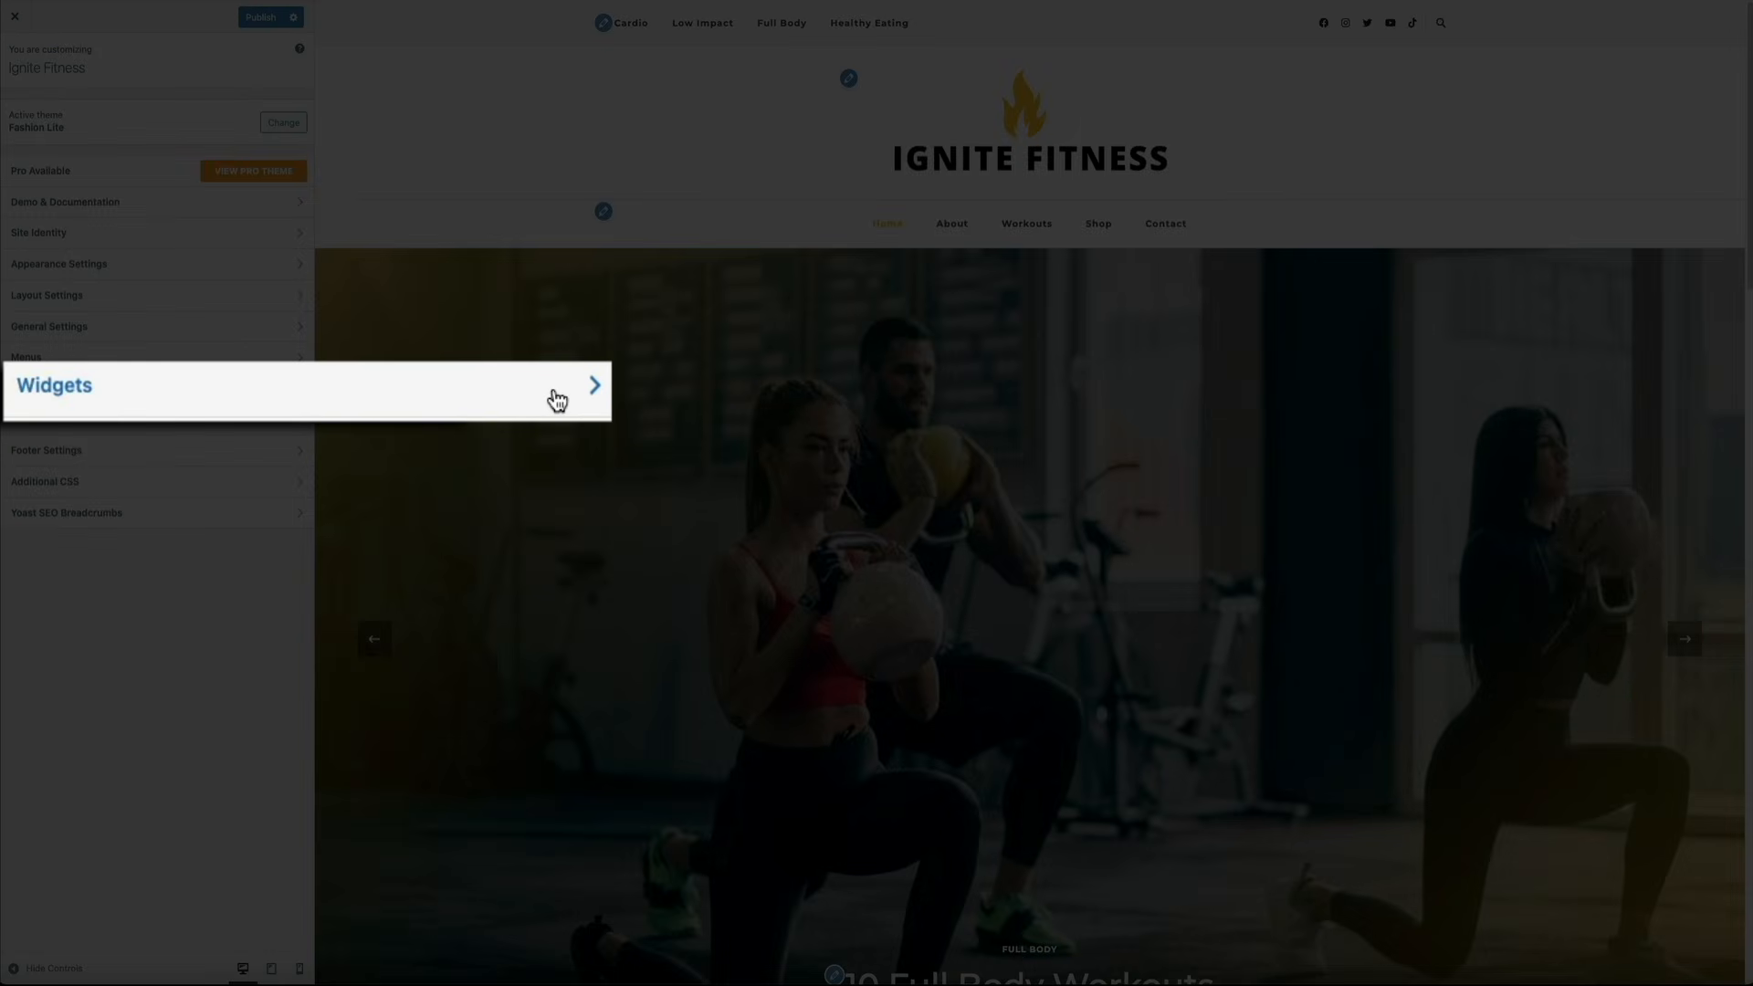
click(277, 389)
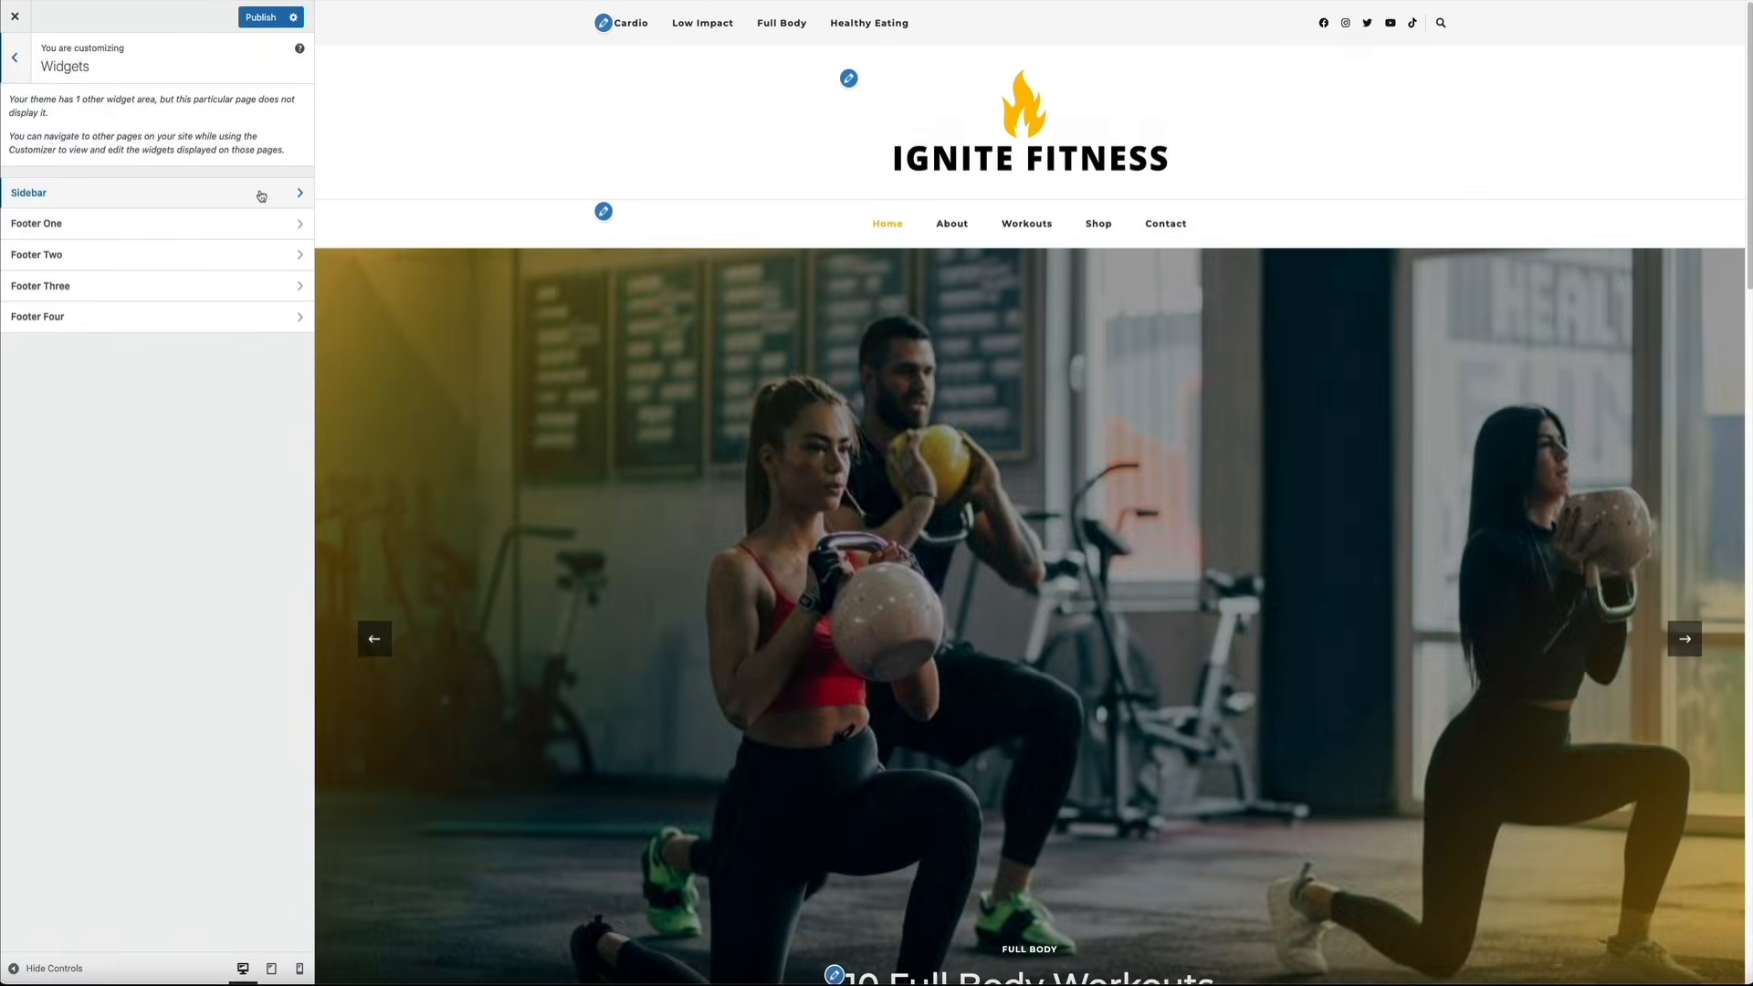
click(262, 188)
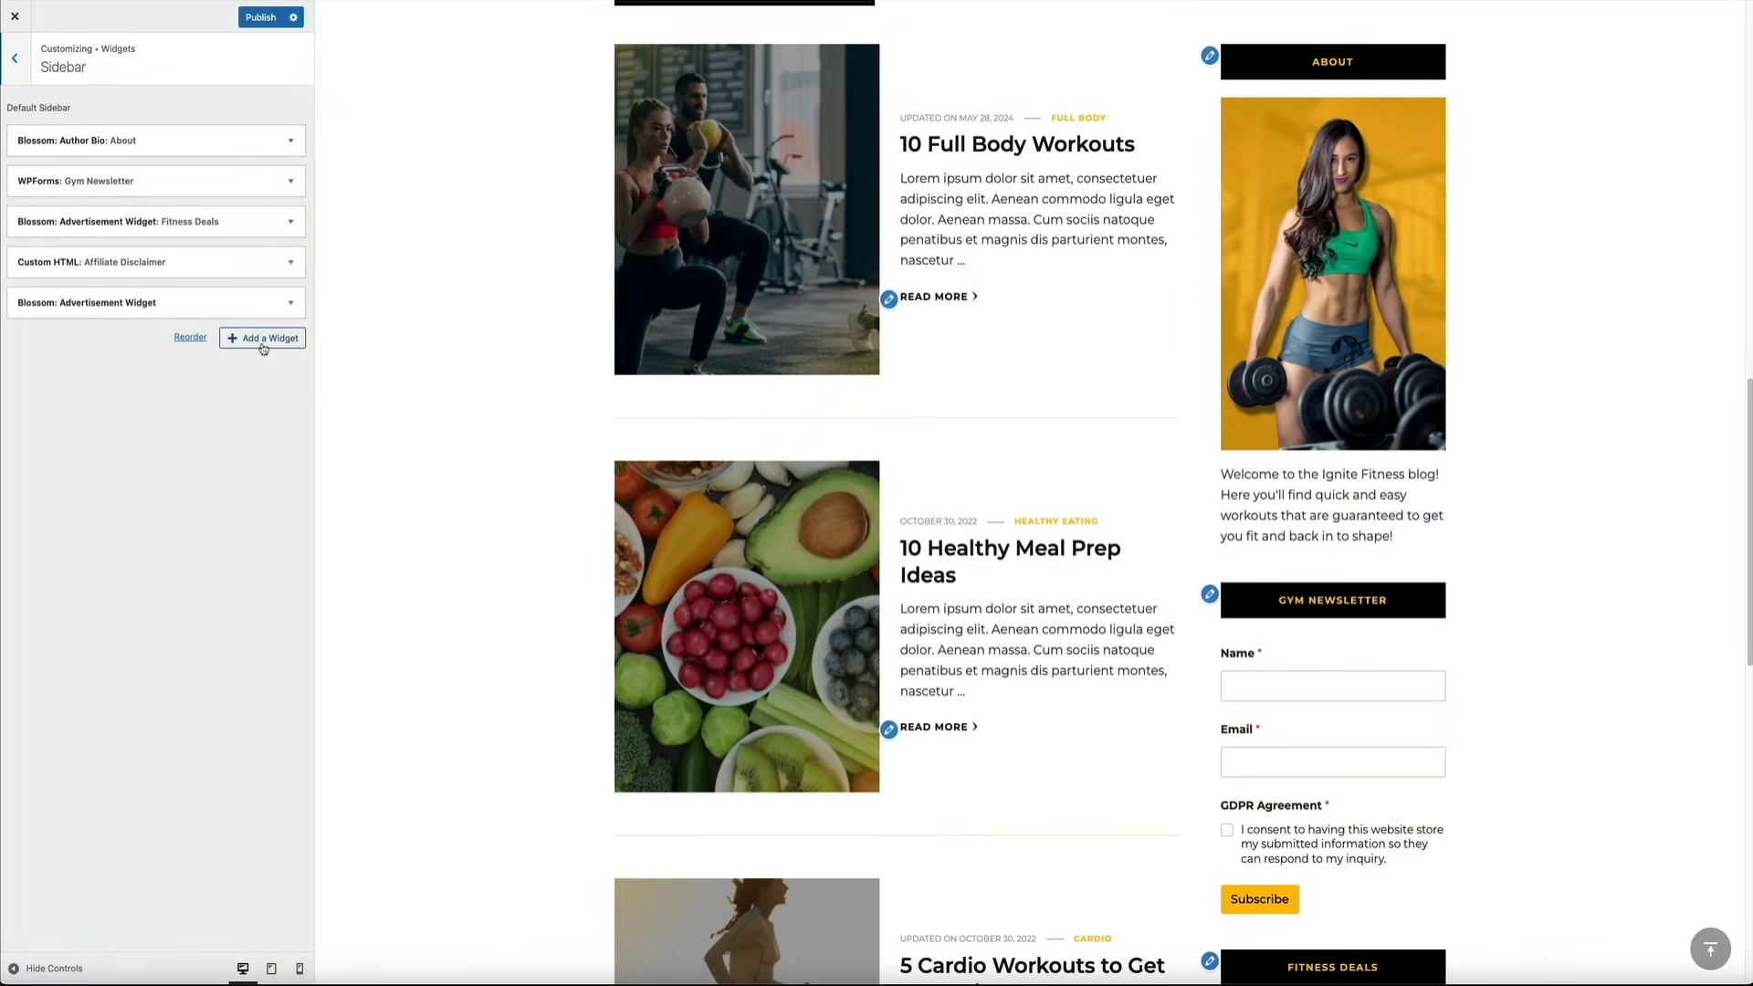
Add a Custom HTML widget with the Visme code at the top of the Sidebar and publish
click(263, 338)
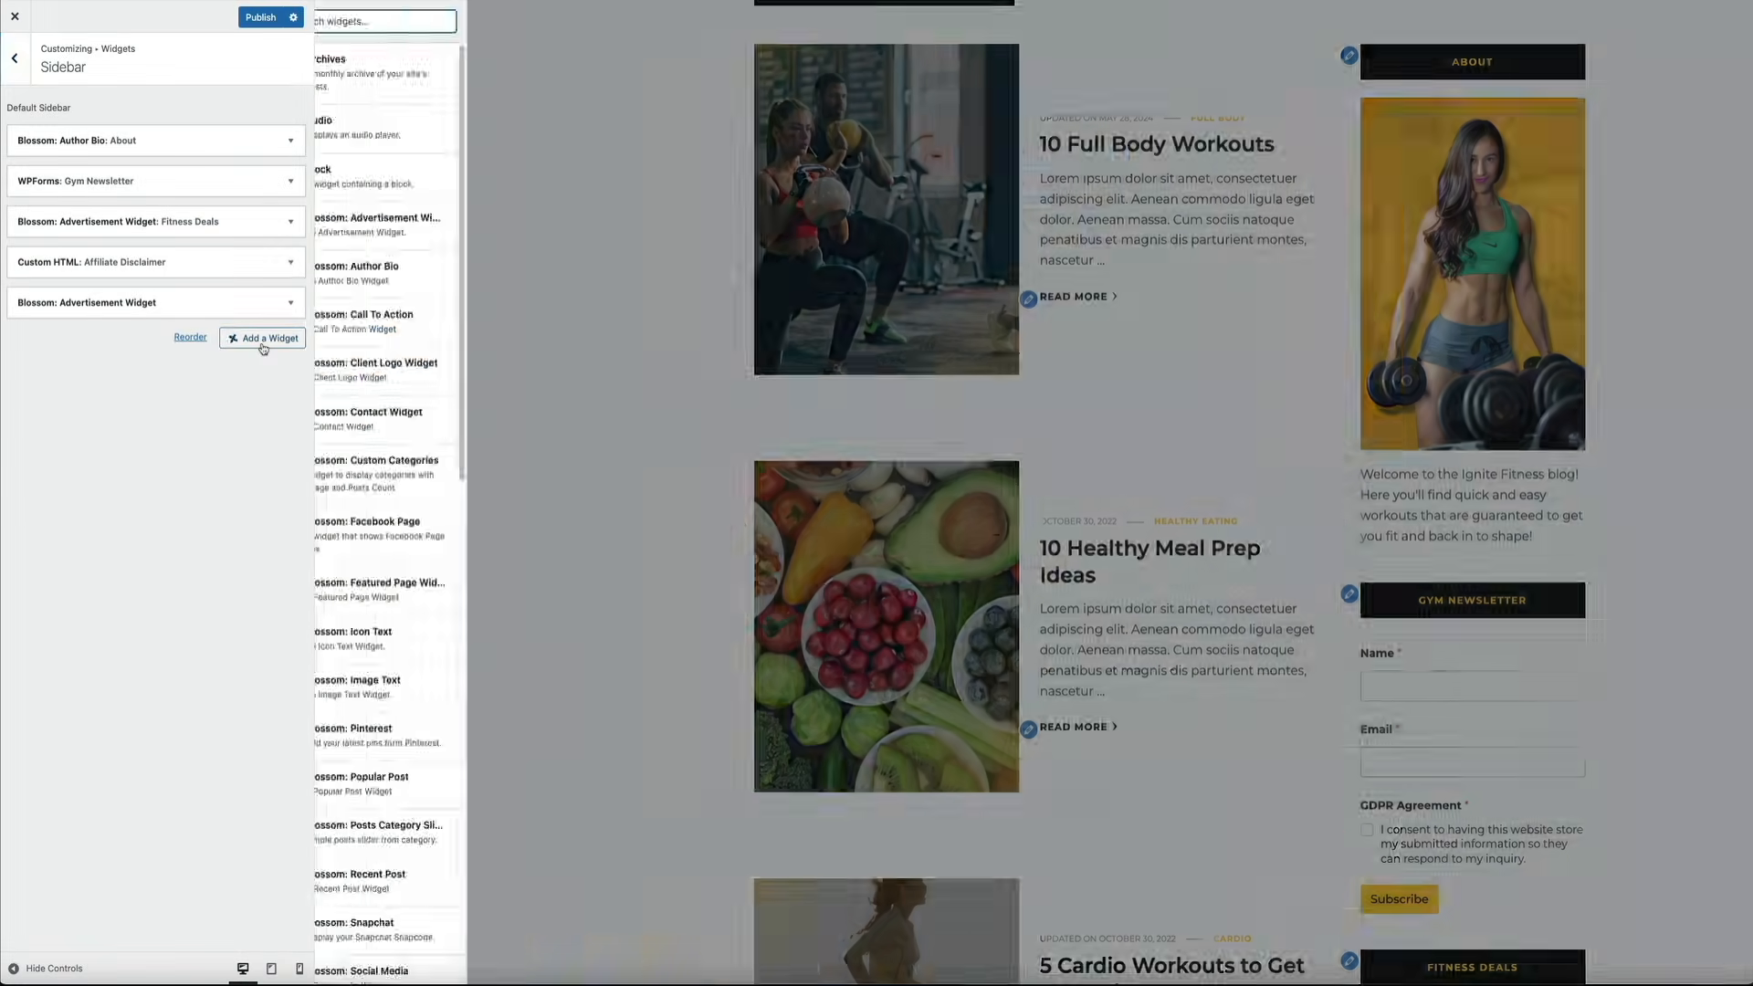
scroll(416, 464, down, 5)
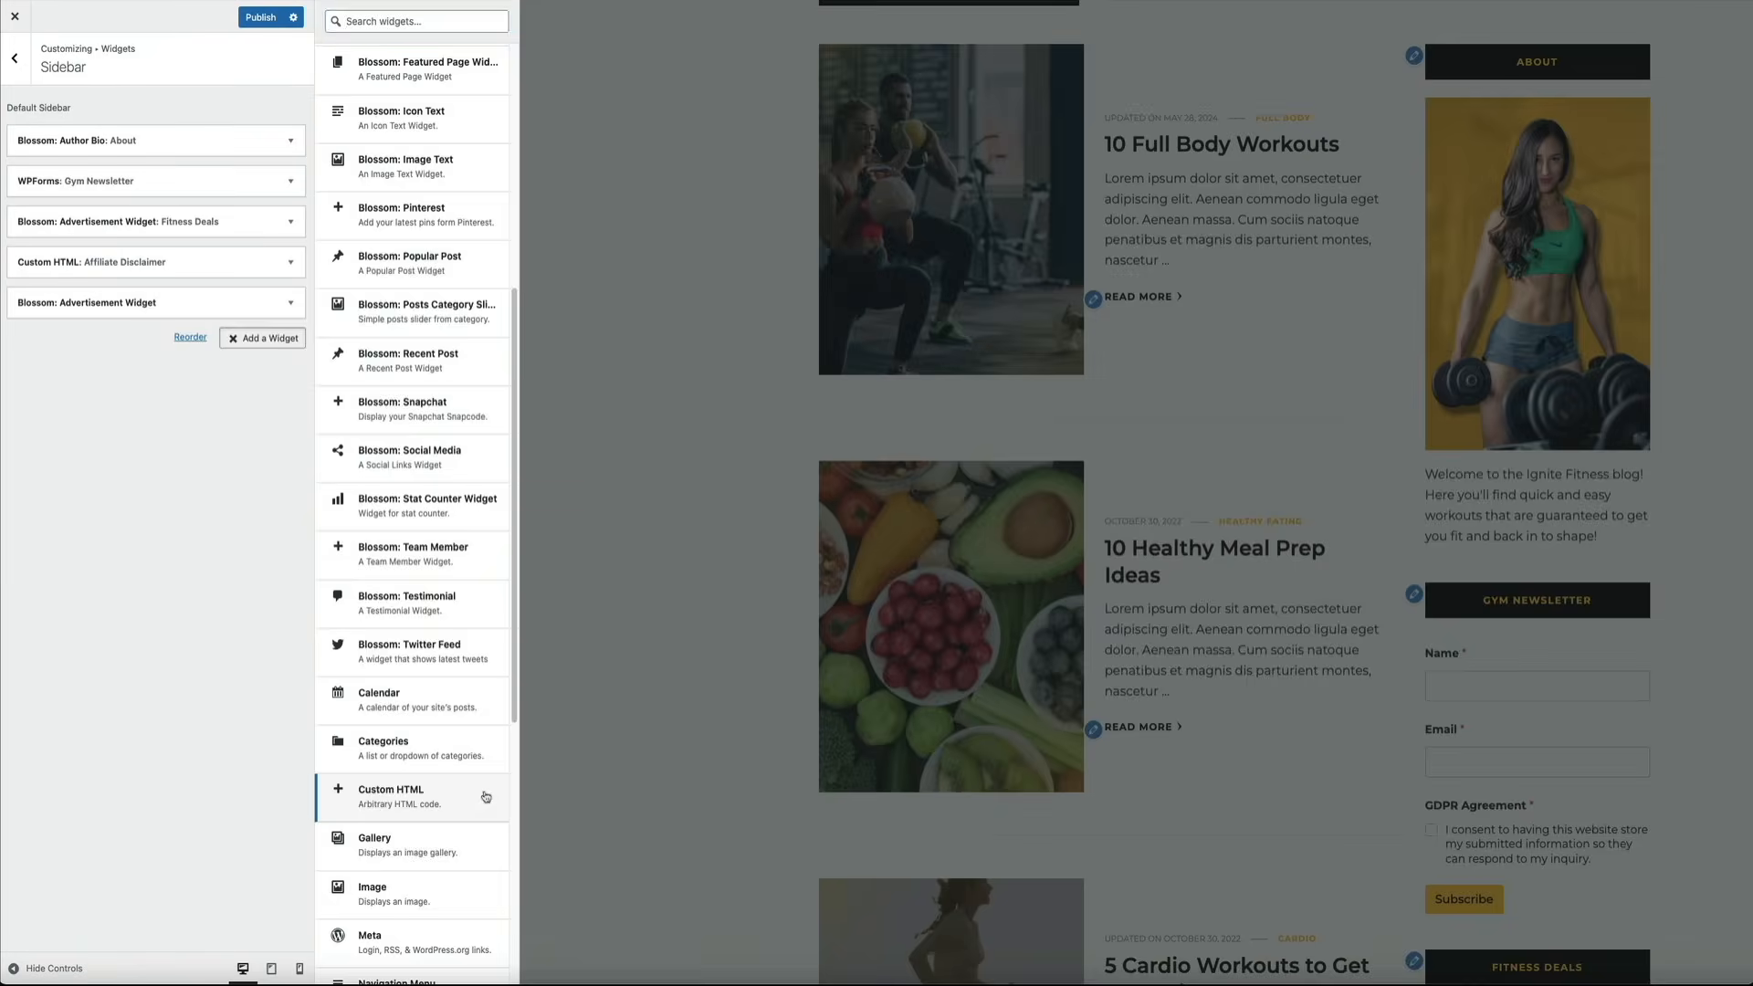
click(485, 795)
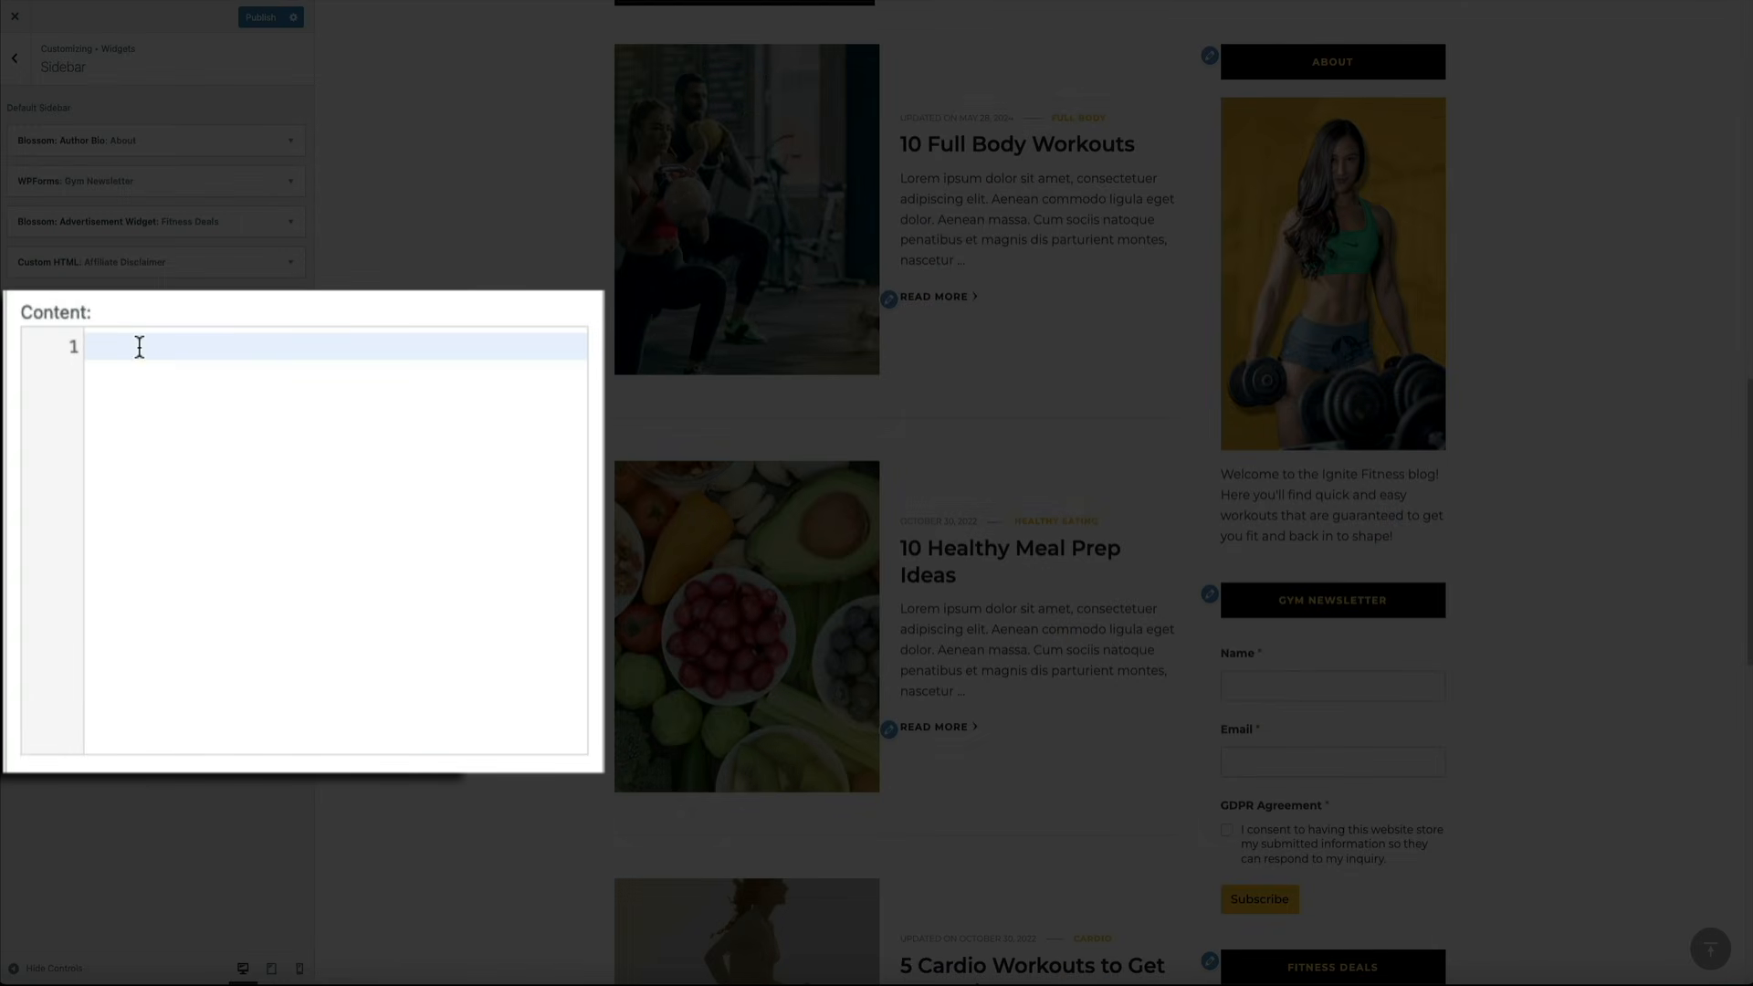
key(ctrl+v)
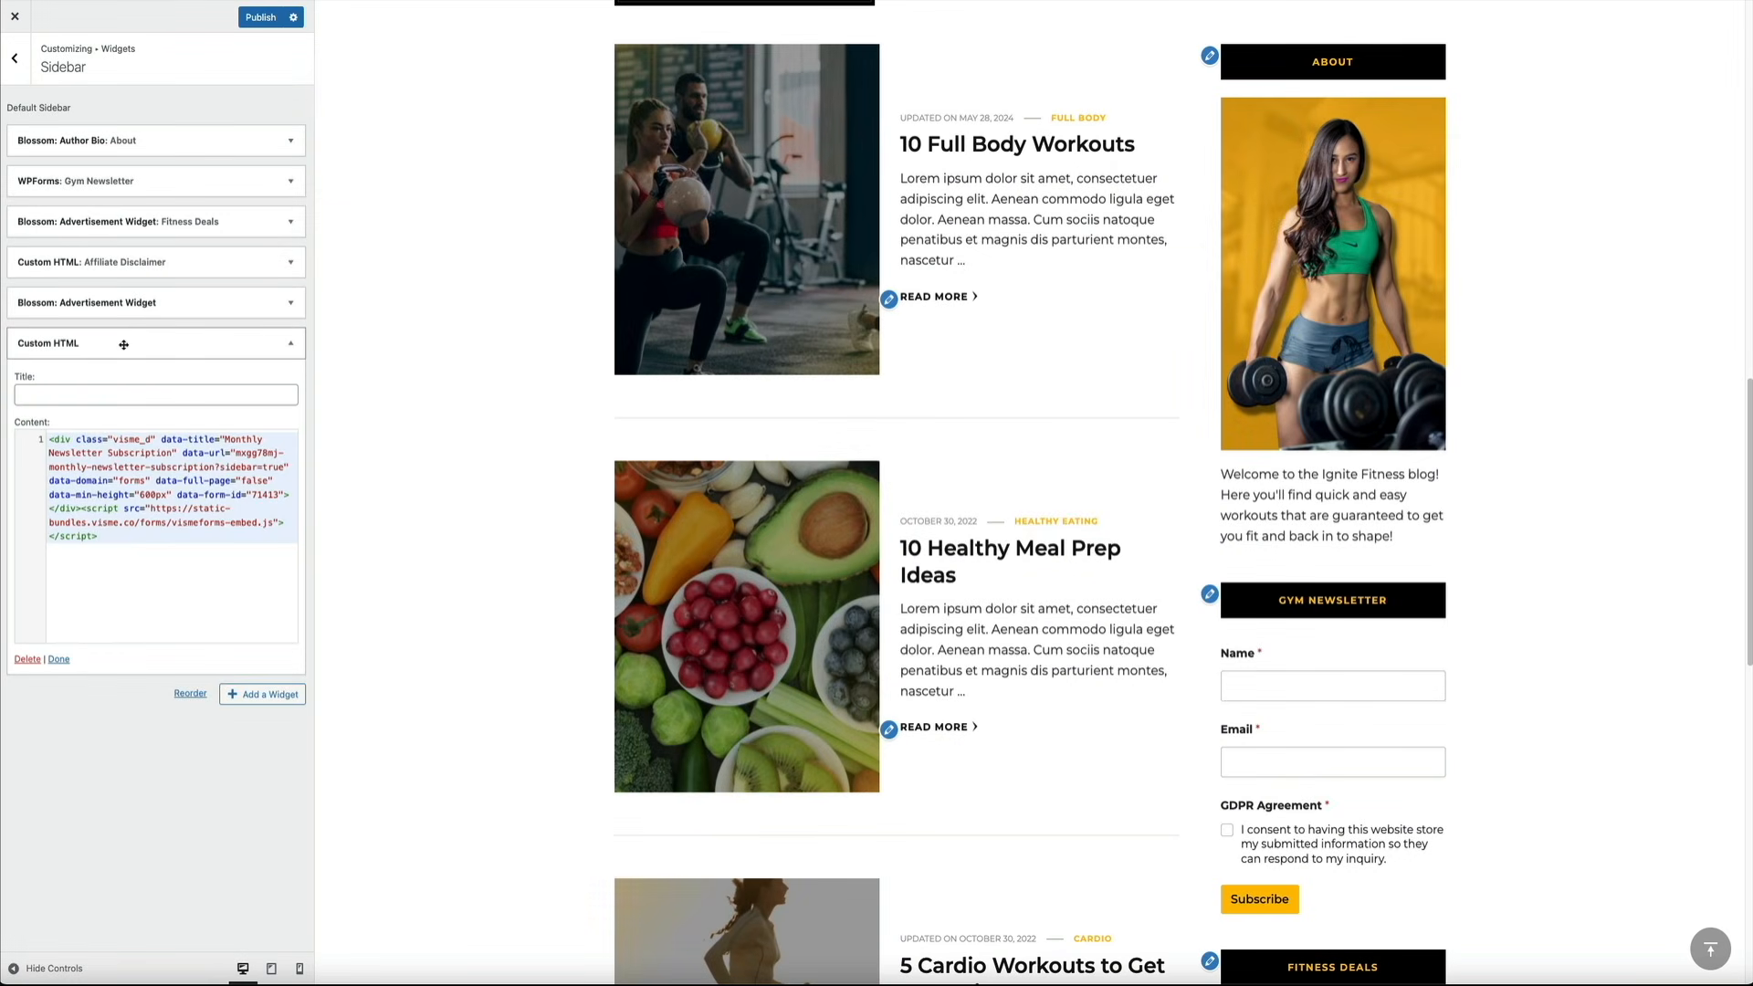
drag(123, 344, 140, 146)
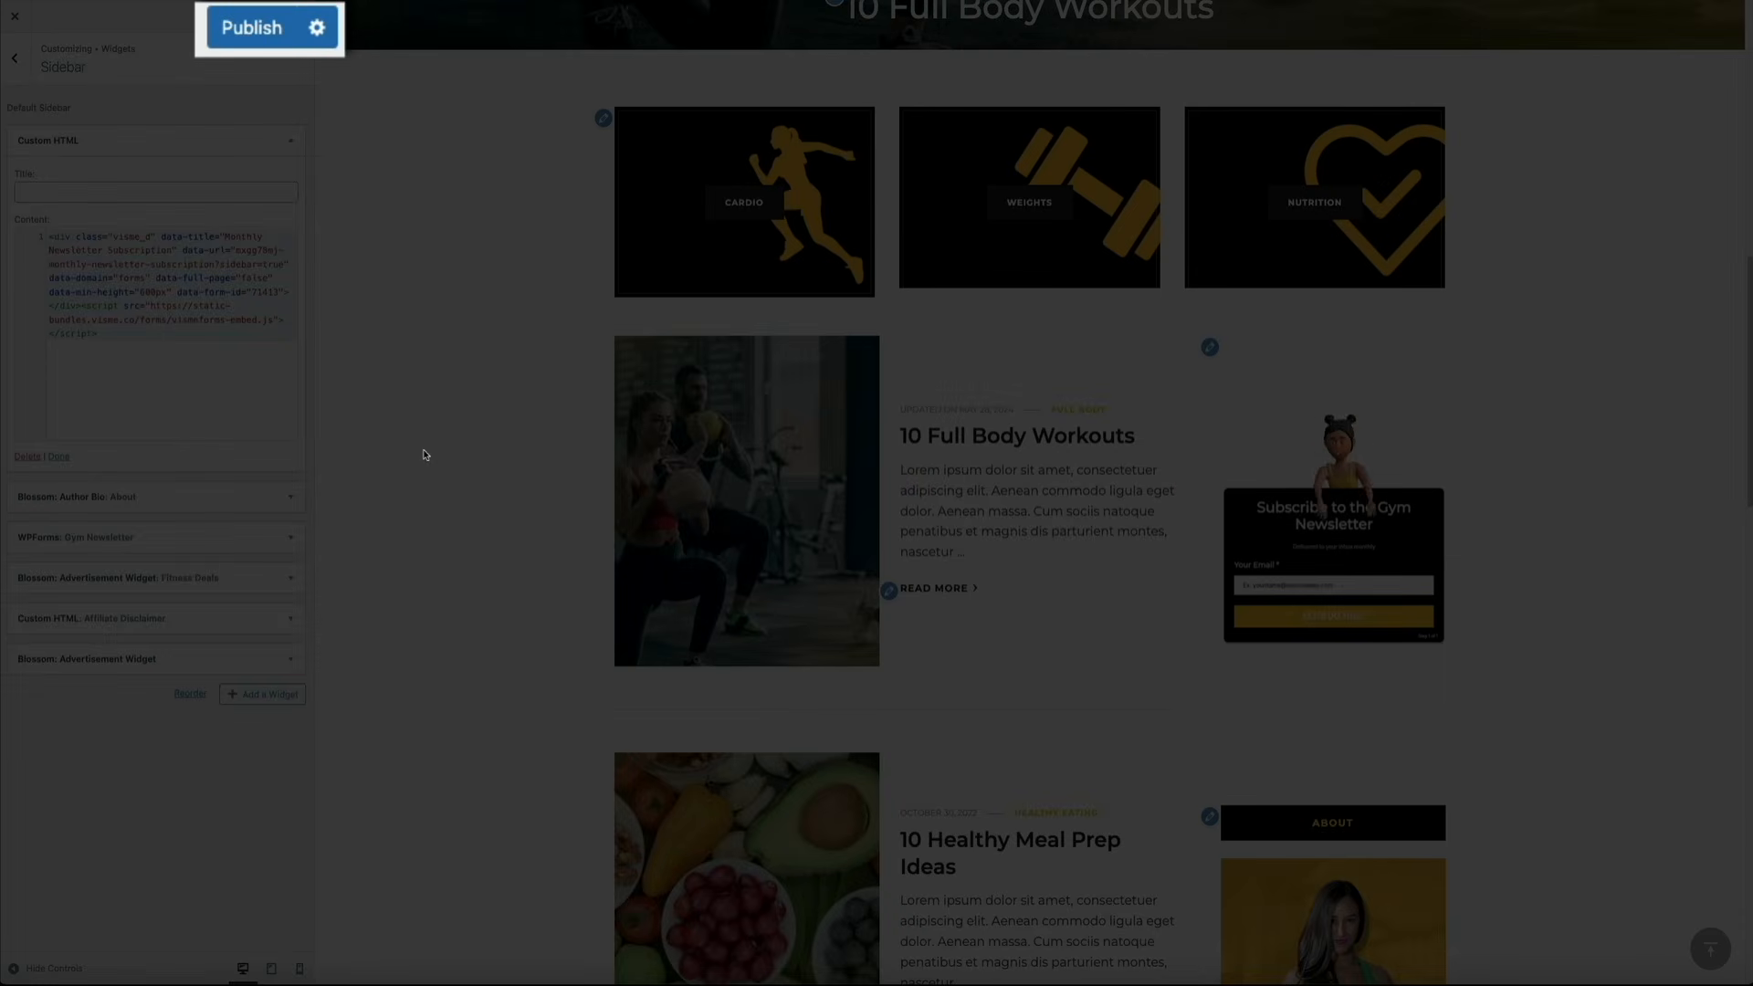
click(249, 33)
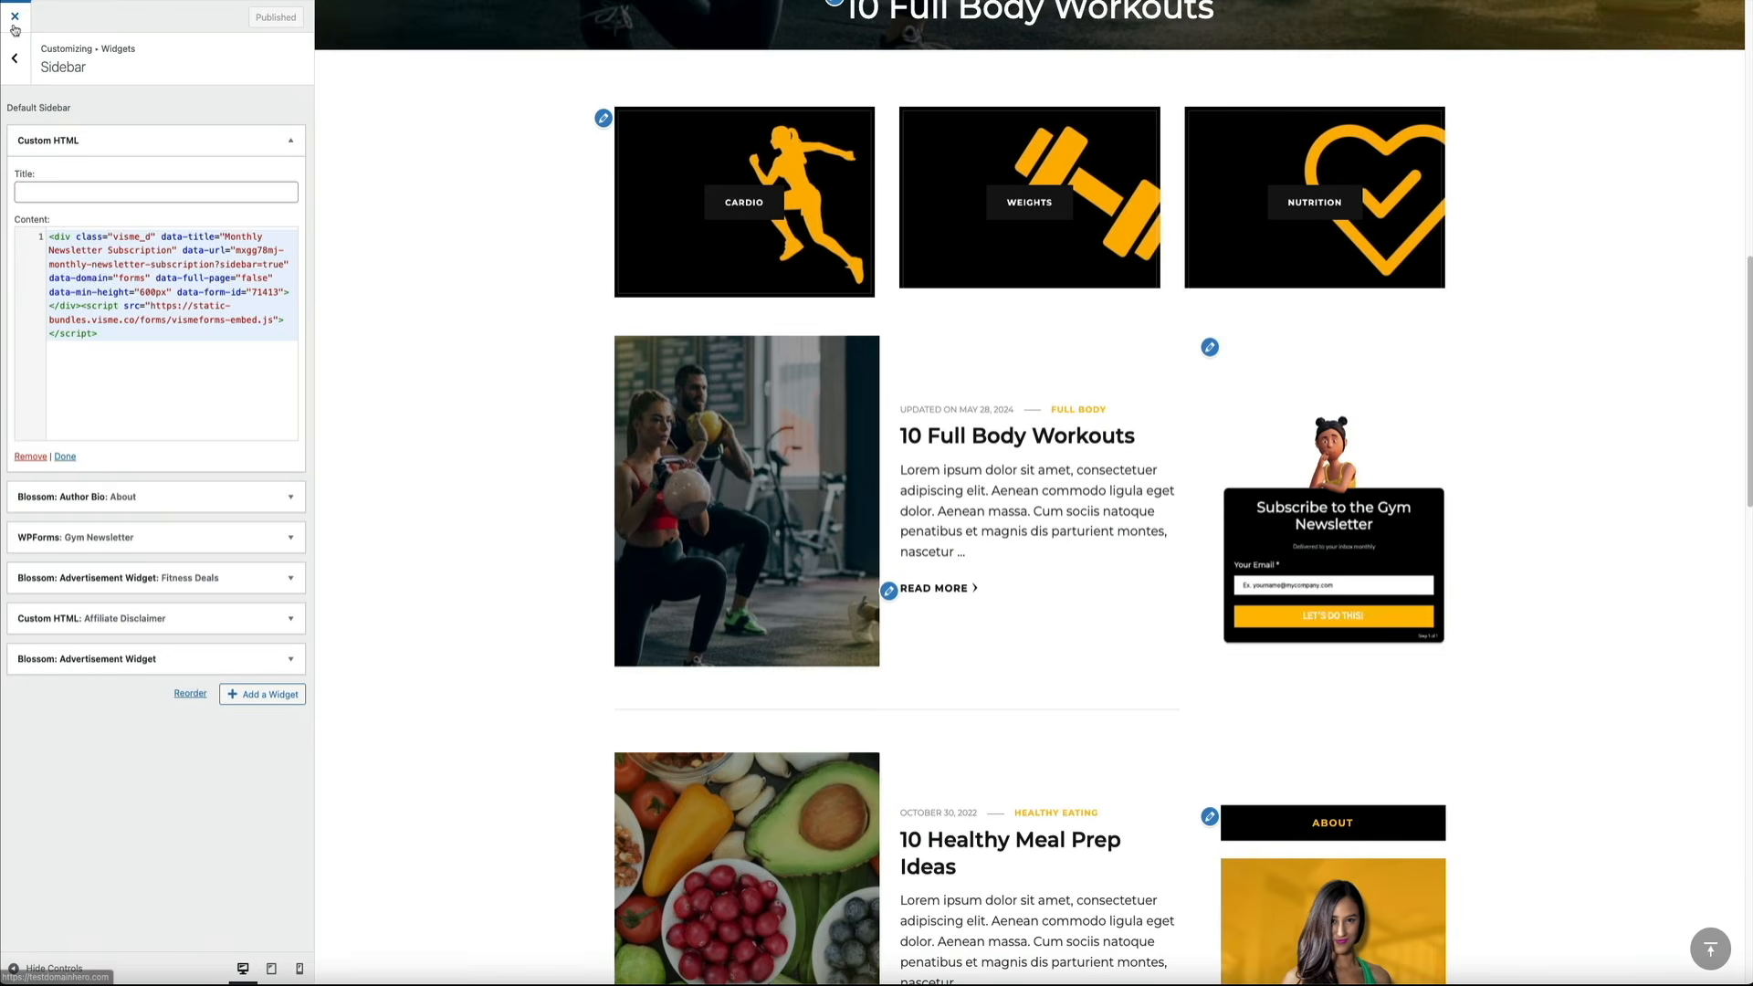
Close the Customizer and scroll the live homepage down to the sidebar newsletter form
click(14, 25)
scroll(481, 259, down, 2)
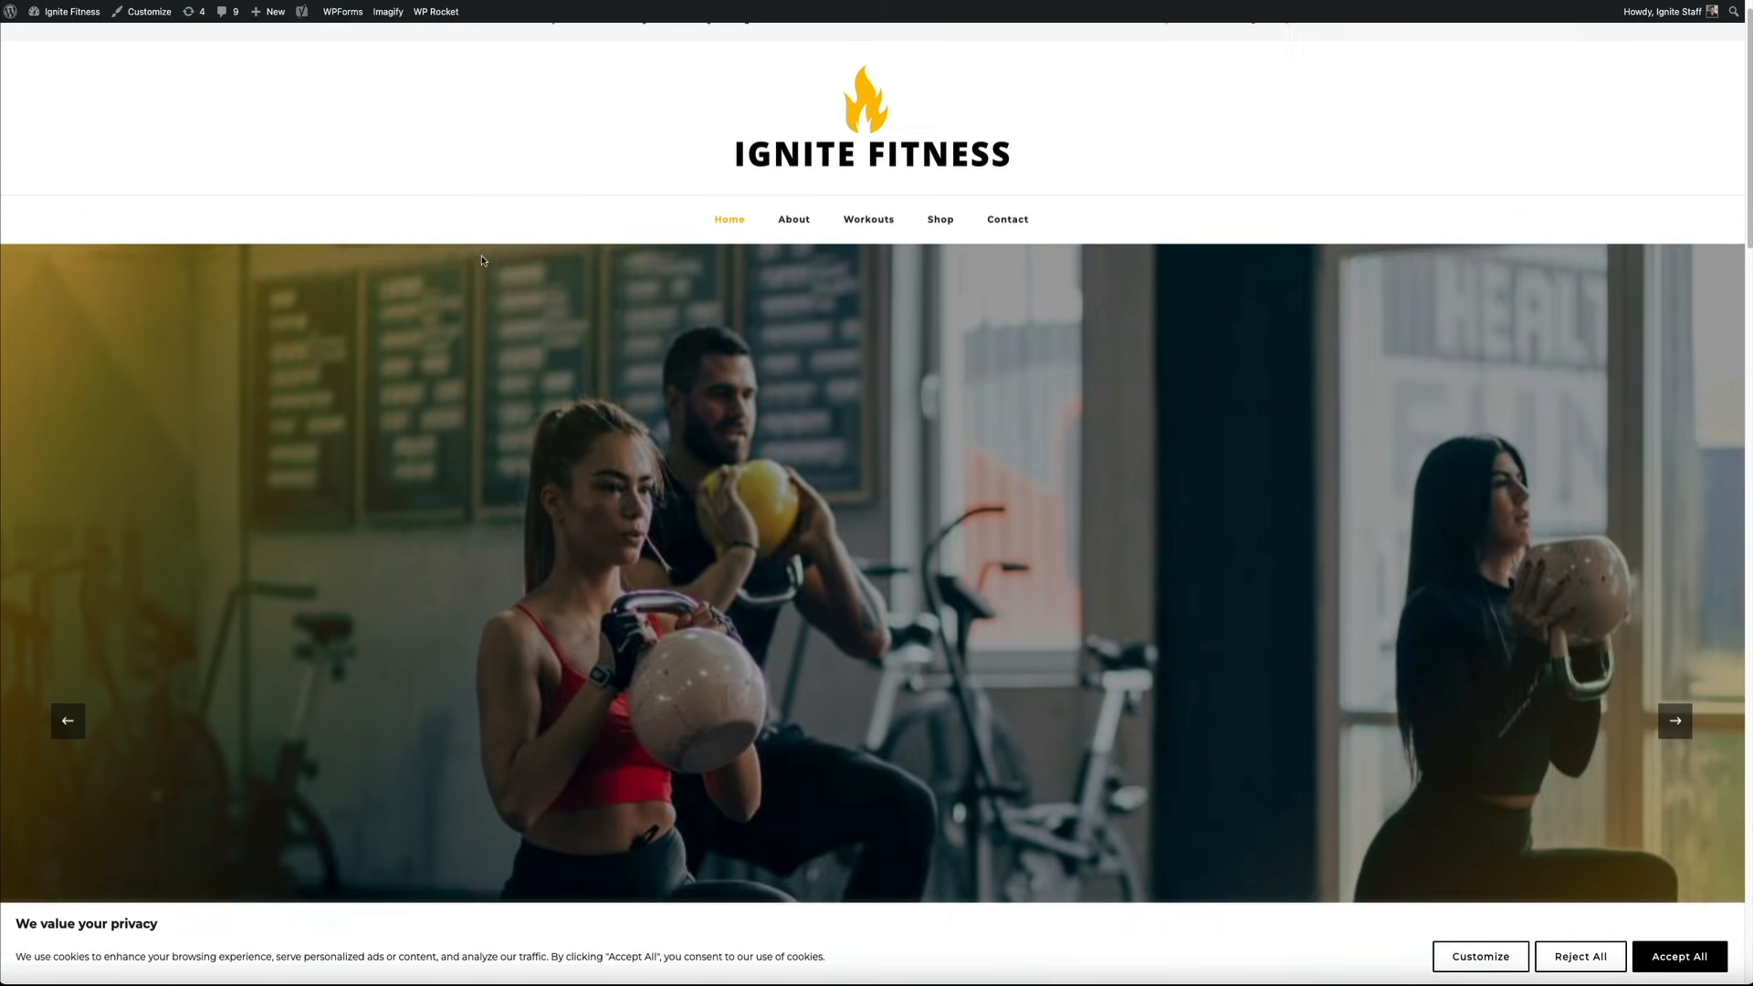
scroll(482, 259, down, 7)
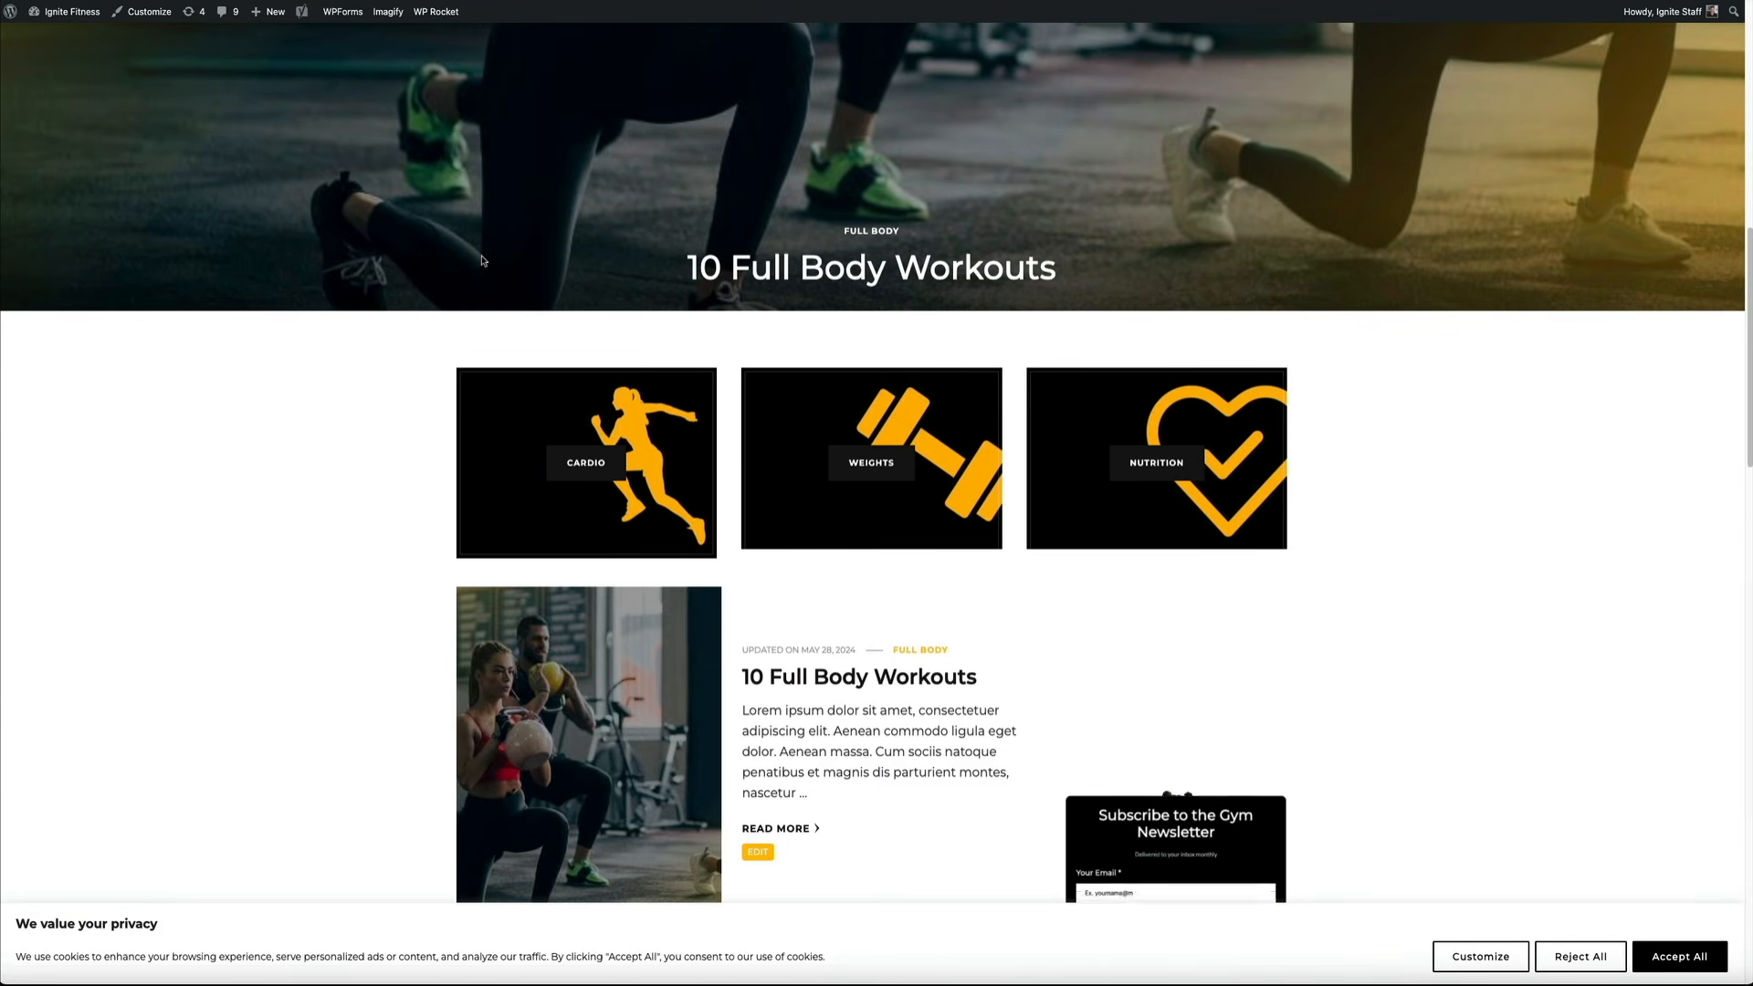
scroll(482, 260, down, 2)
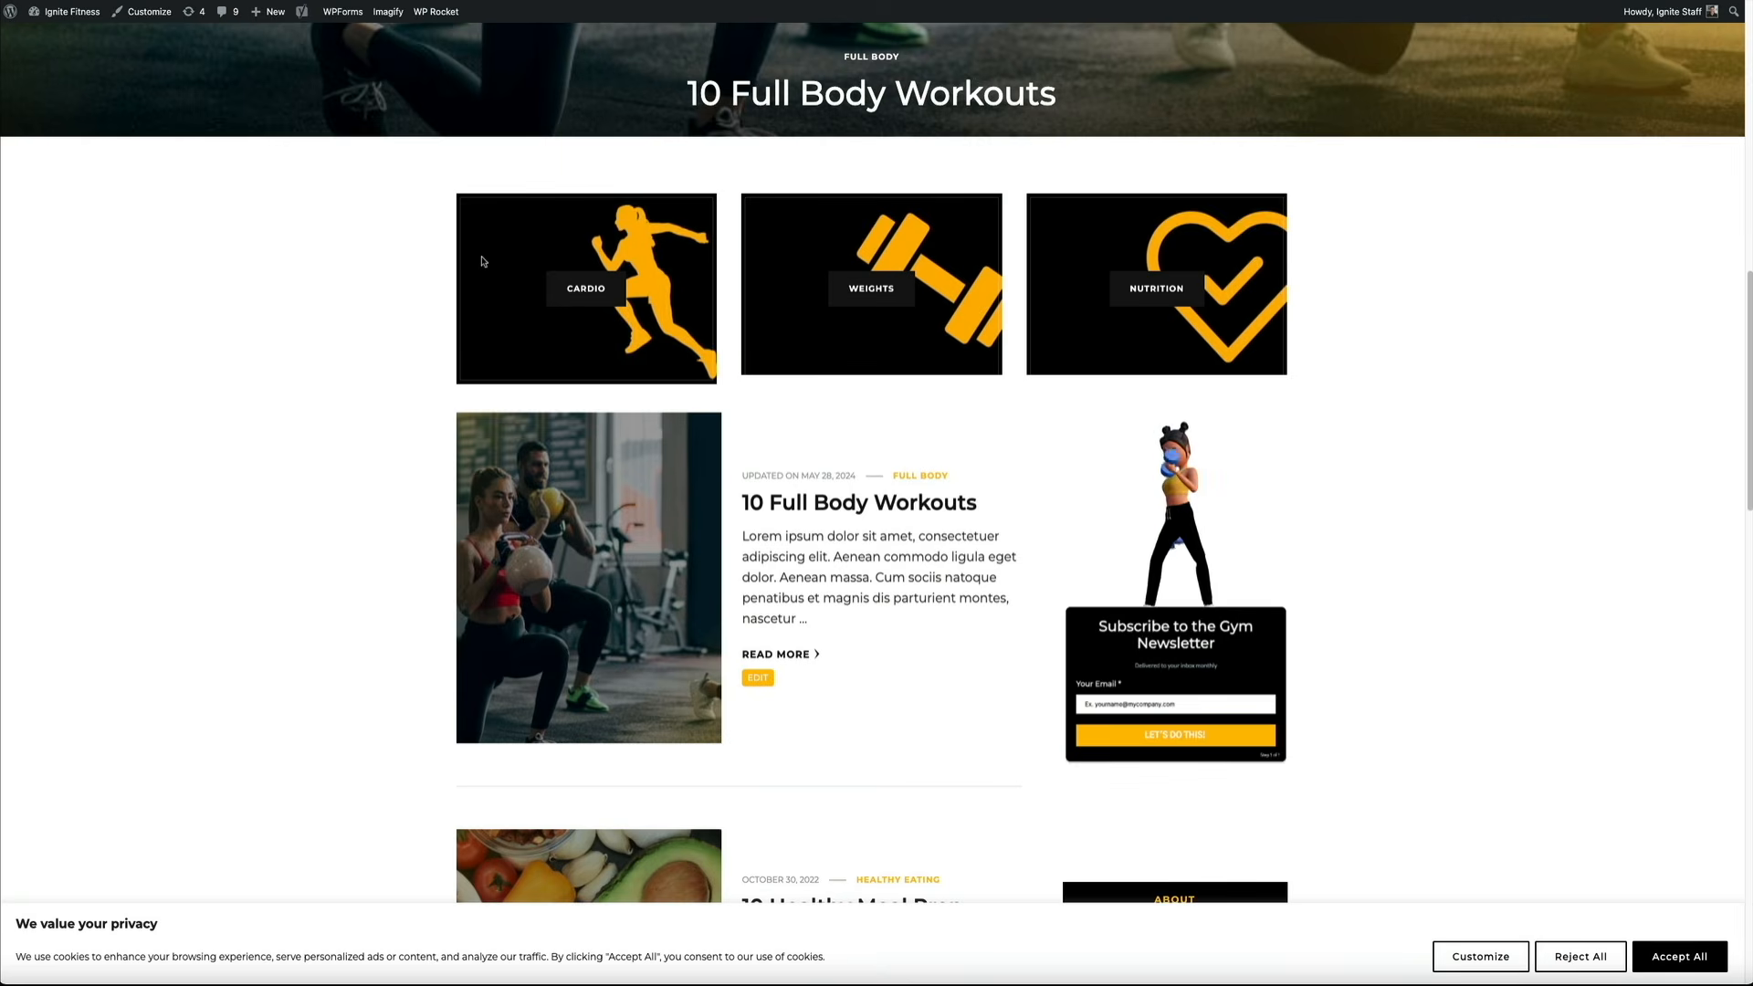
scroll(483, 261, down, 1)
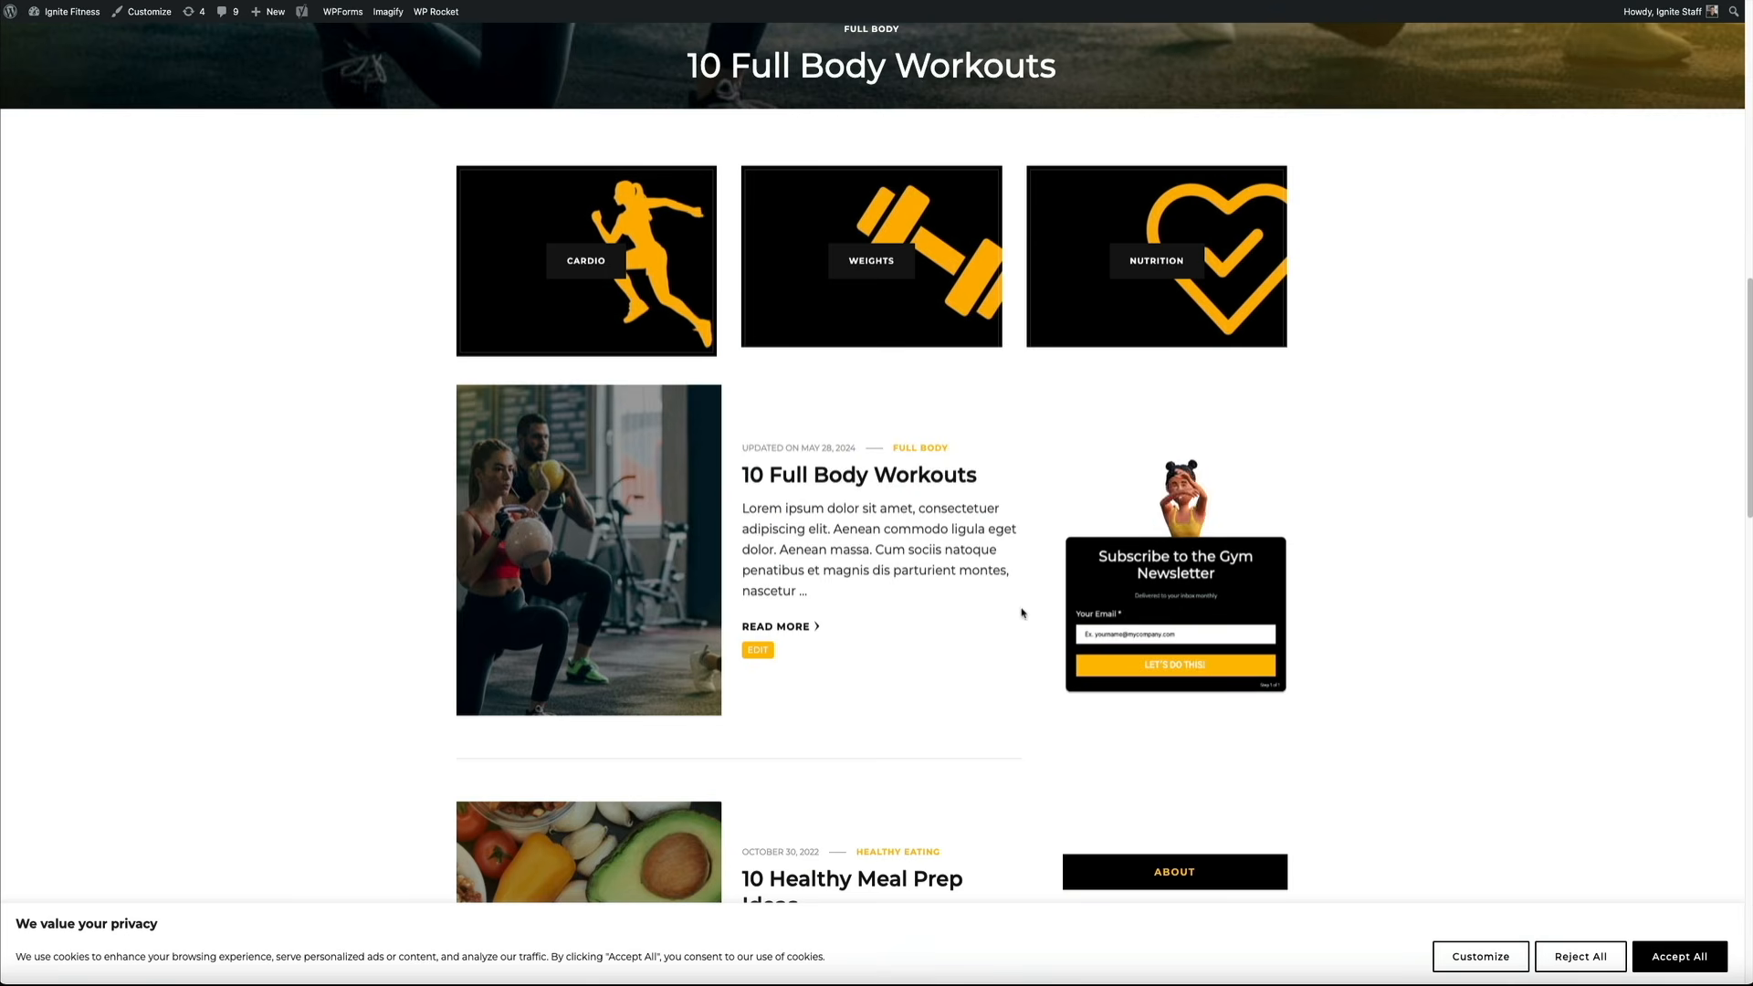
Enter an email address in the sidebar form and submit it with LET'S DO THIS!
click(1123, 634)
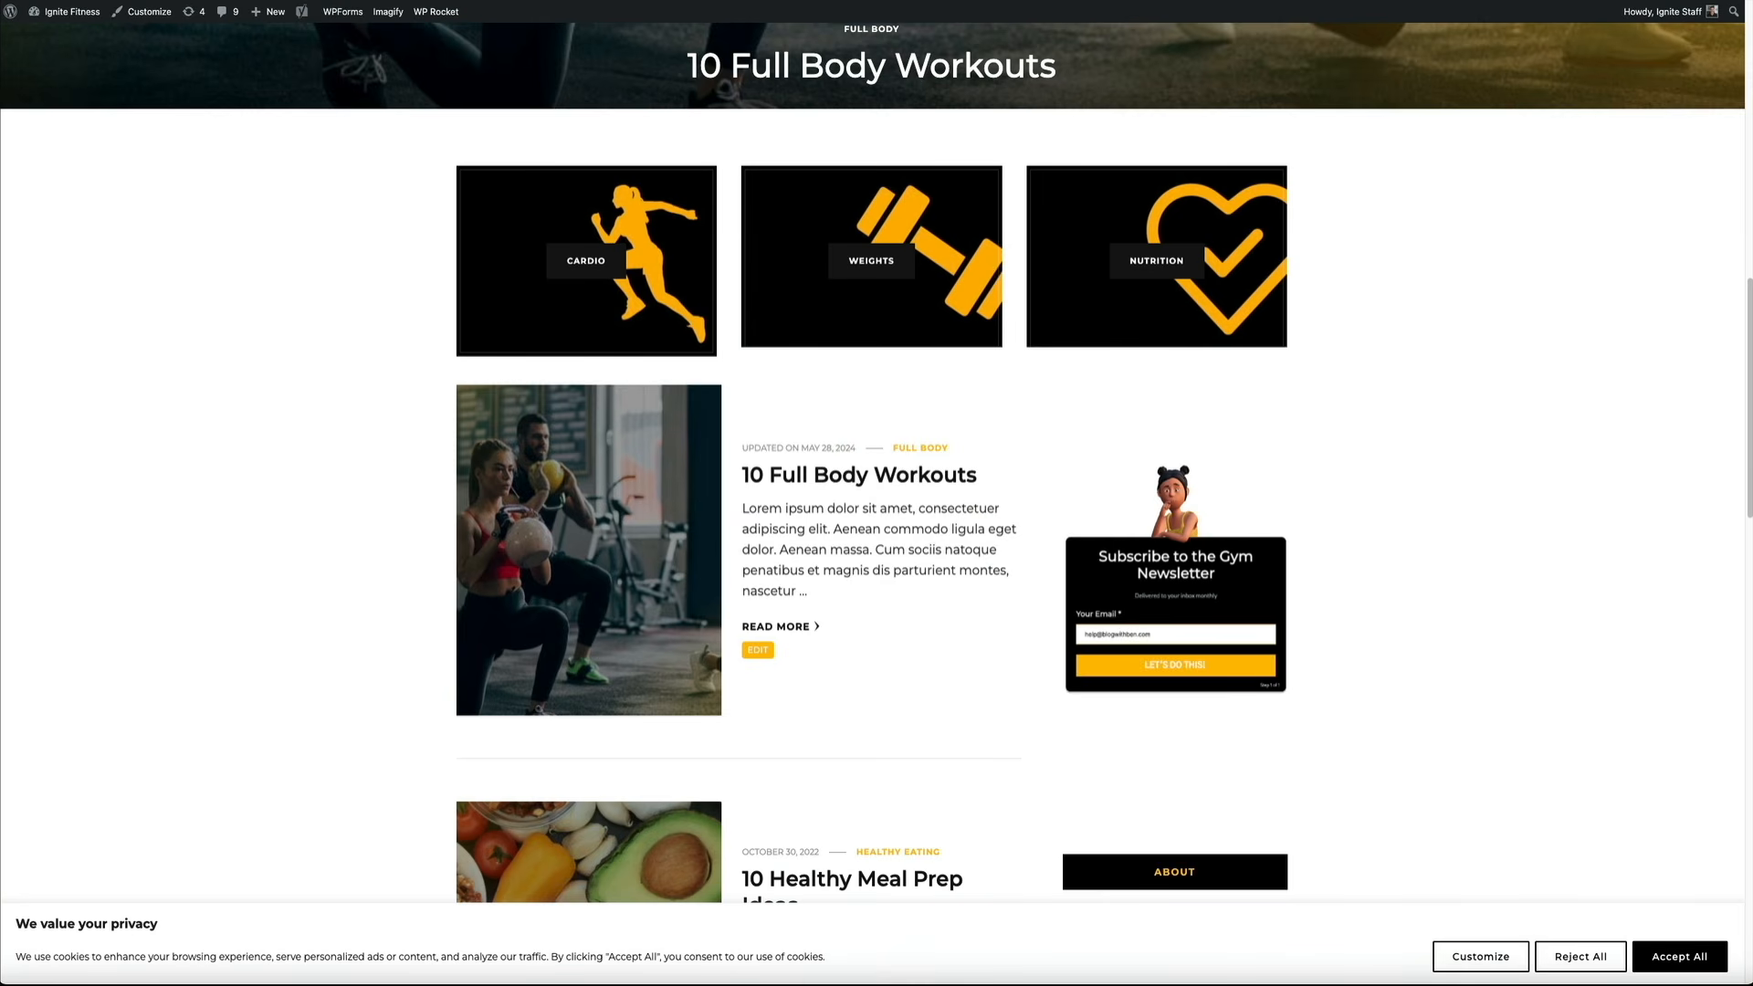
click(1176, 667)
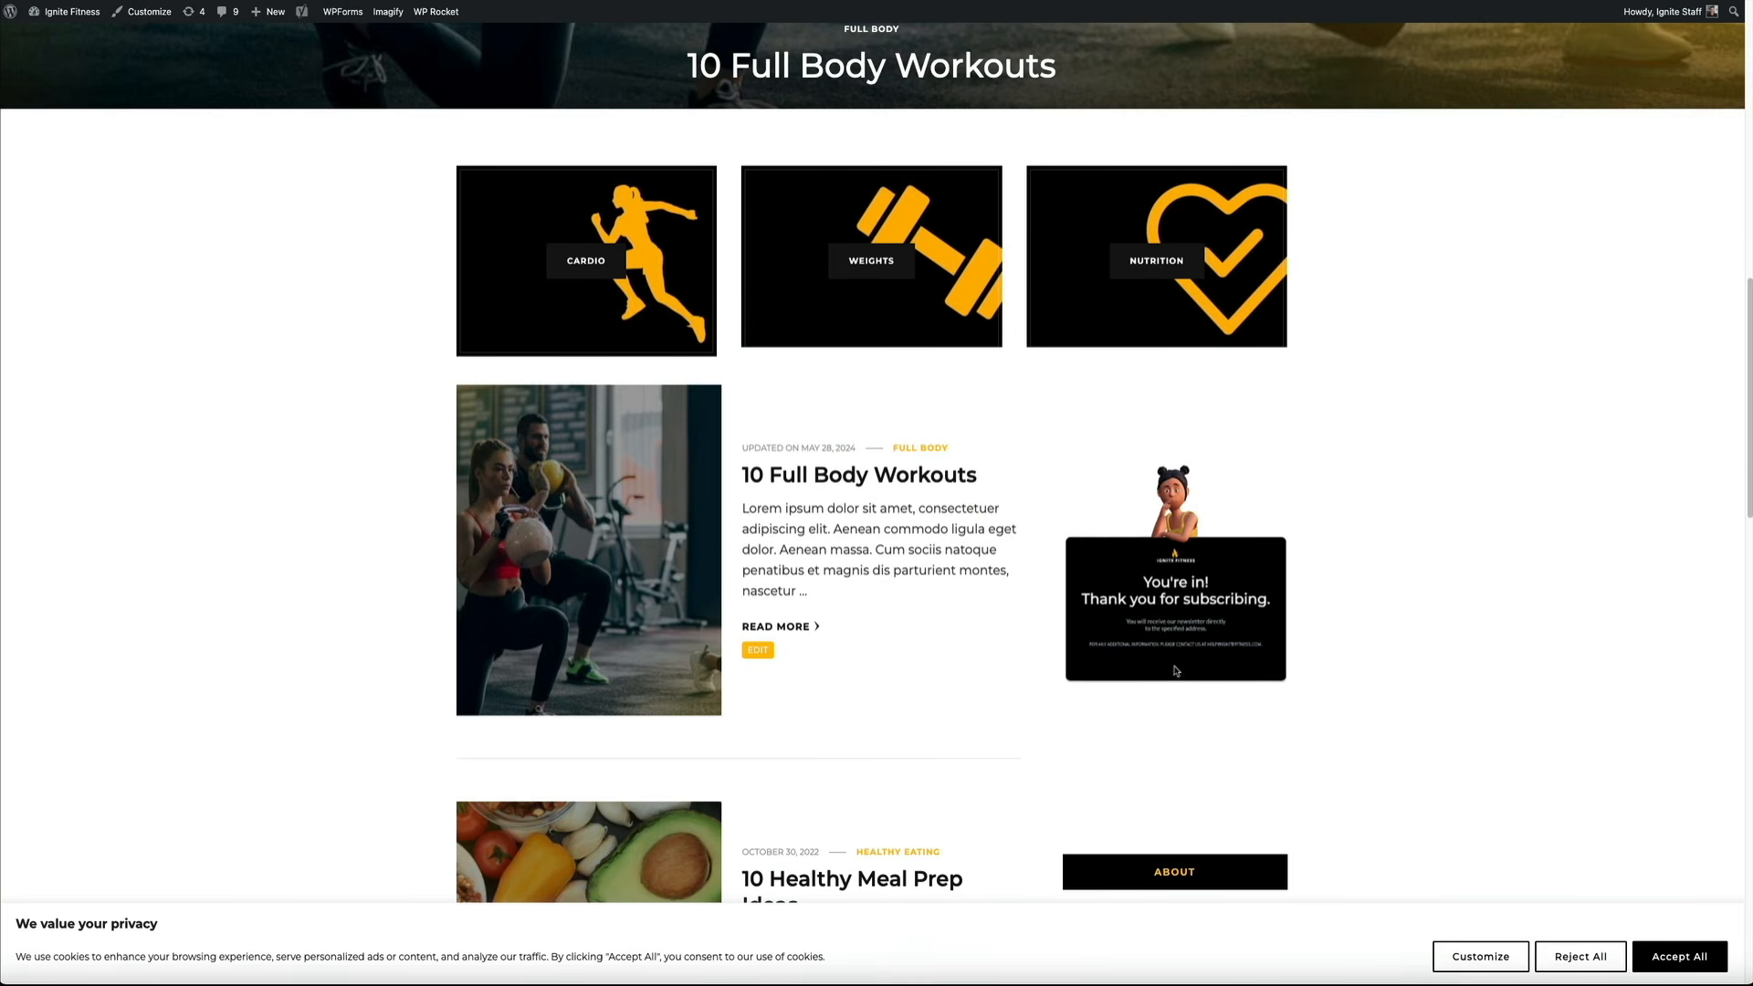